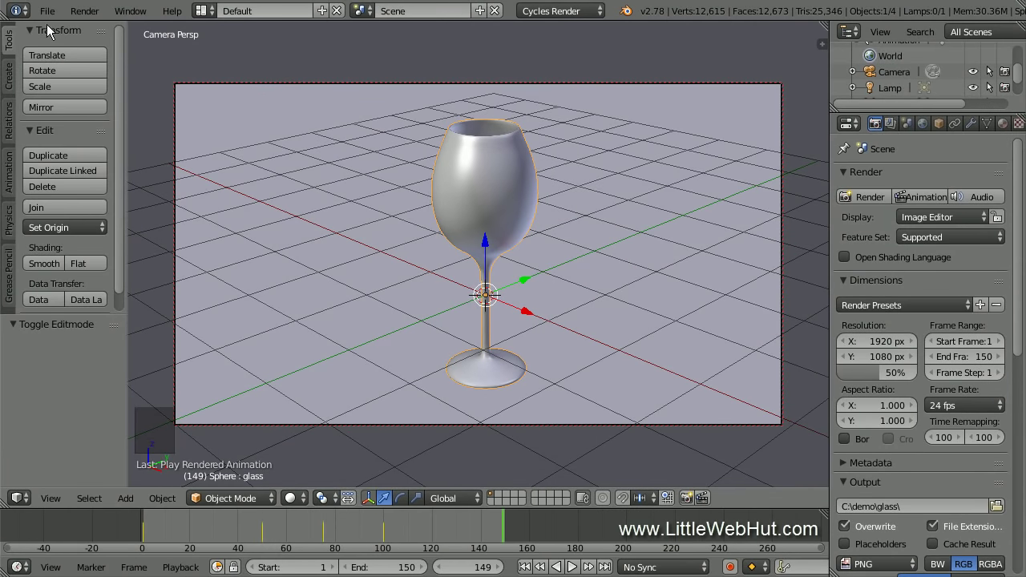
- Start a new scene from the start-up file and switch the 3D view to orthographic projection
{"action": "left_click", "coordinate": [47, 11]}
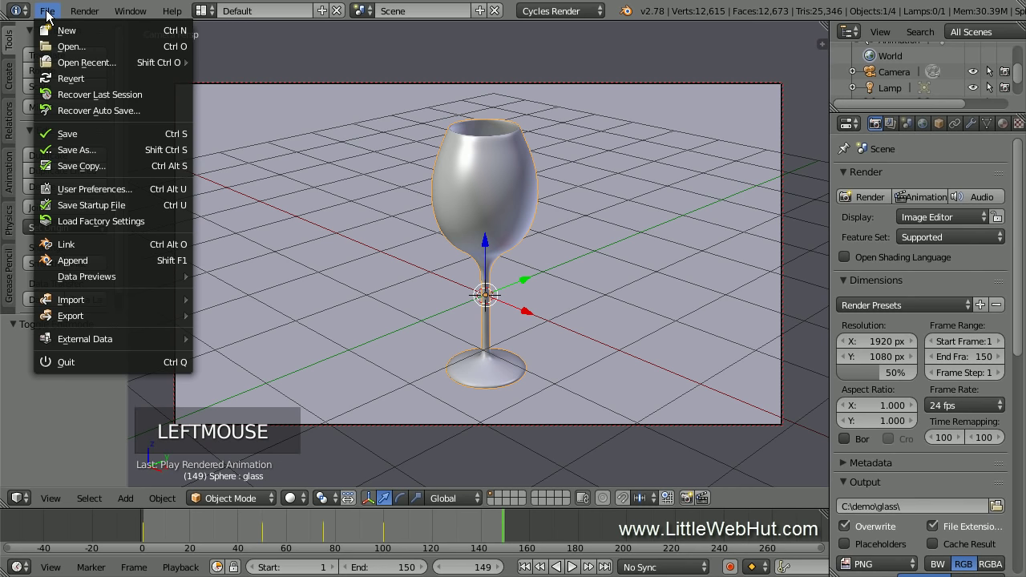
{"action": "left_click", "coordinate": [95, 32]}
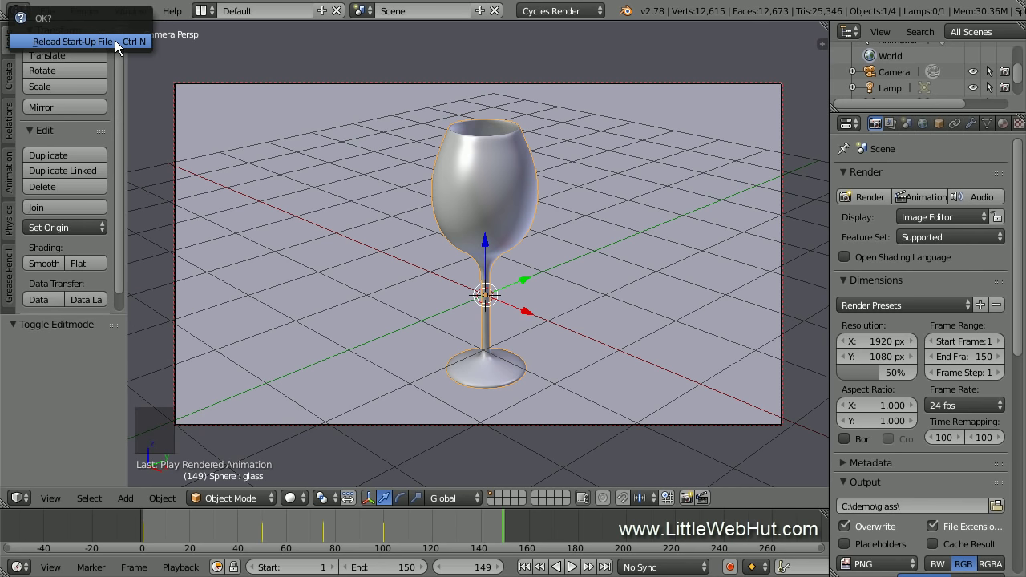
{"action": "left_click", "coordinate": [115, 40]}
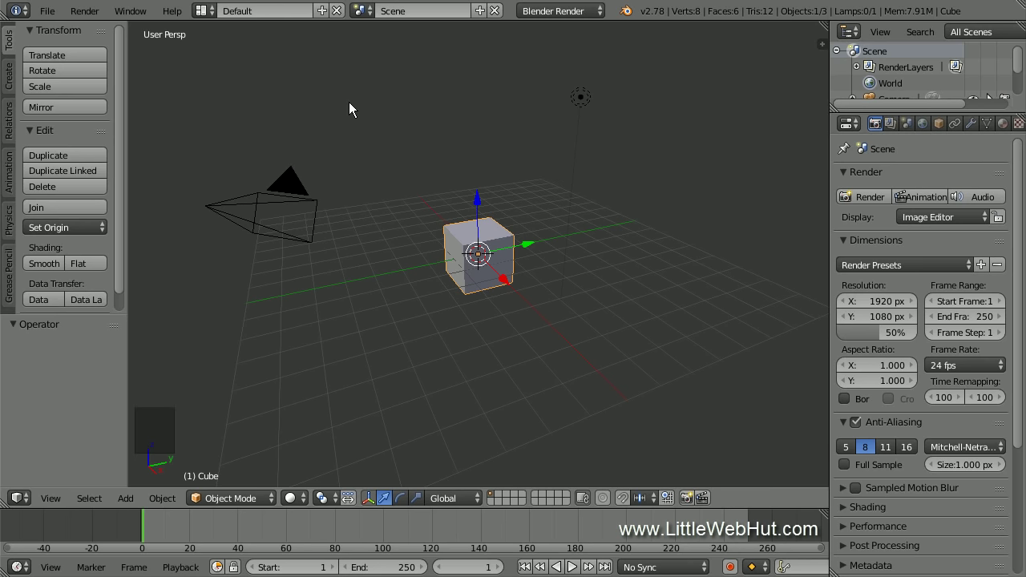
{"action": "key", "text": "KP_5"}
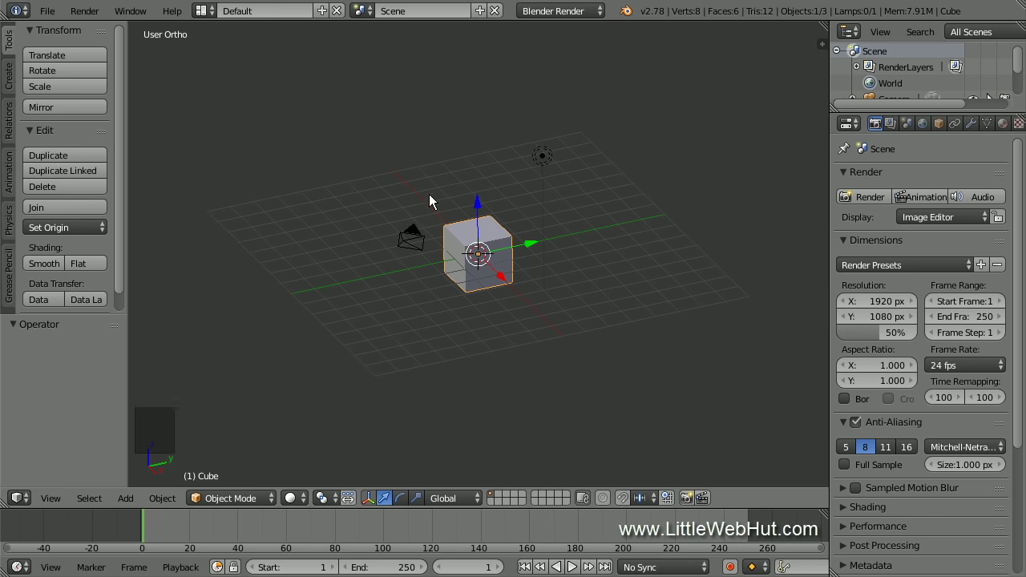
- Delete the default cube from the scene
{"action": "right_click", "coordinate": [459, 231]}
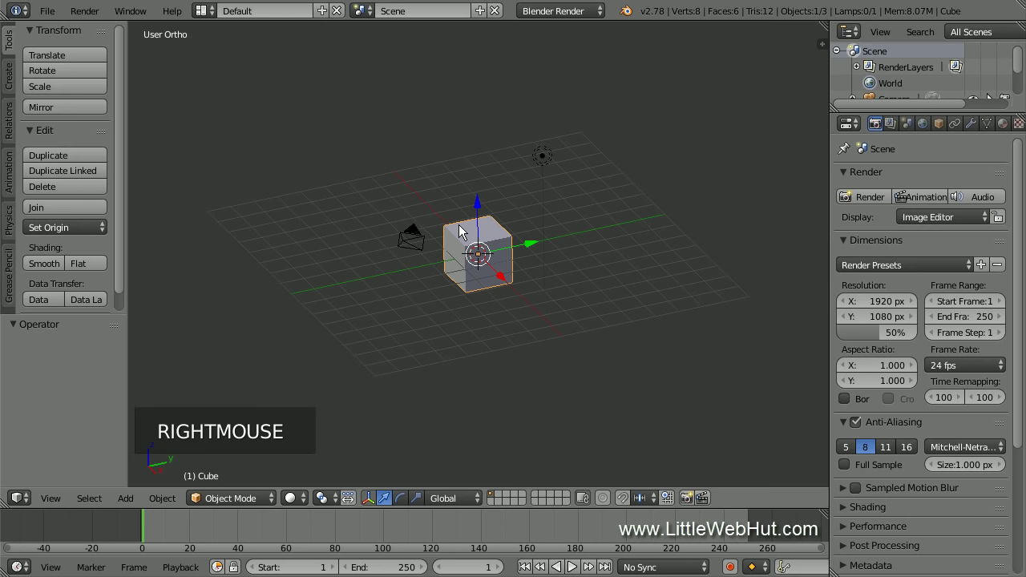
{"action": "key", "text": "x"}
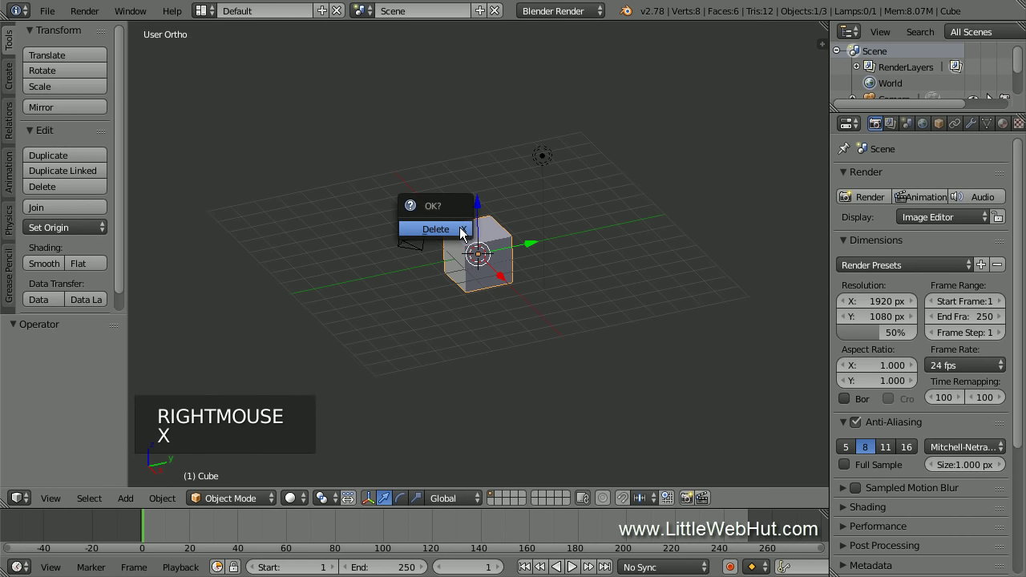
{"action": "left_click", "coordinate": [460, 230]}
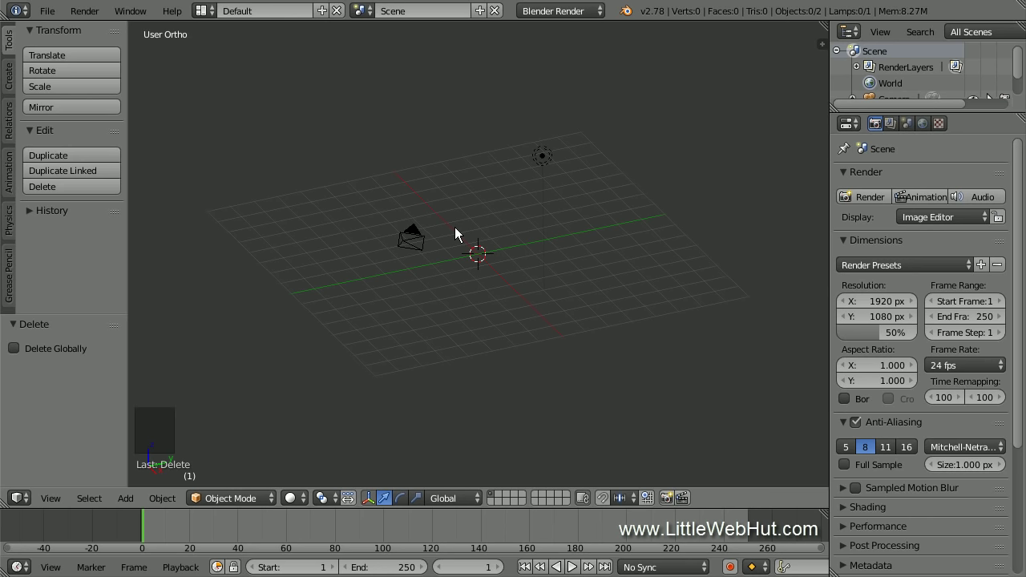
- Snap the 3D cursor to the scene center and add a UV sphere there
{"action": "key", "text": "shift+s"}
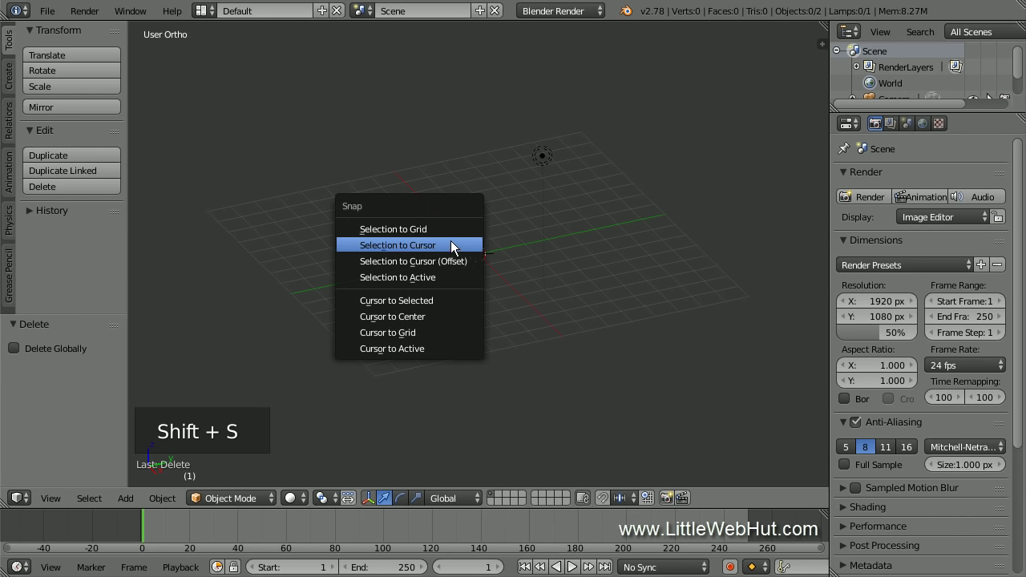
{"action": "left_click", "coordinate": [452, 319]}
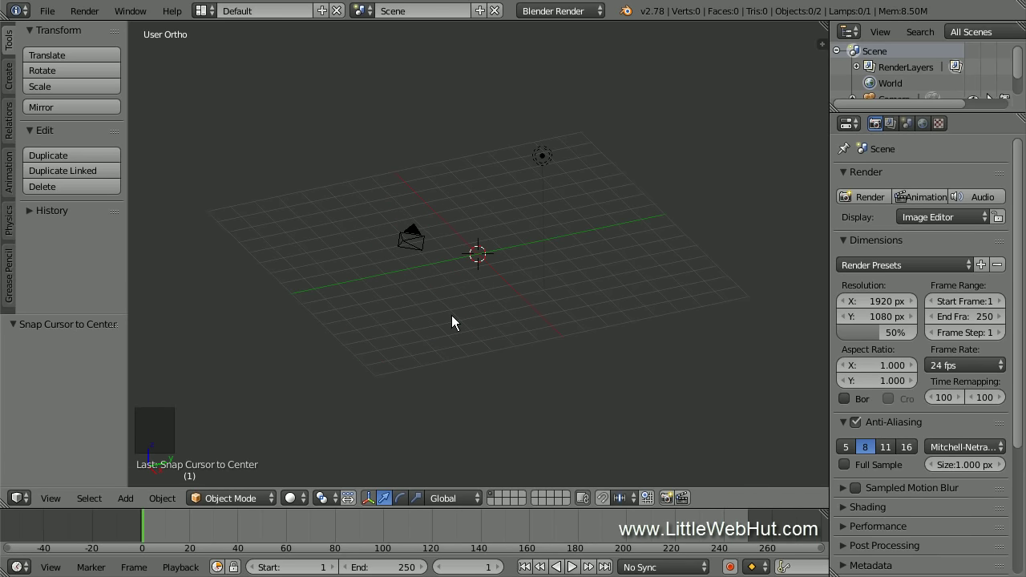
{"action": "key", "text": "shift+a"}
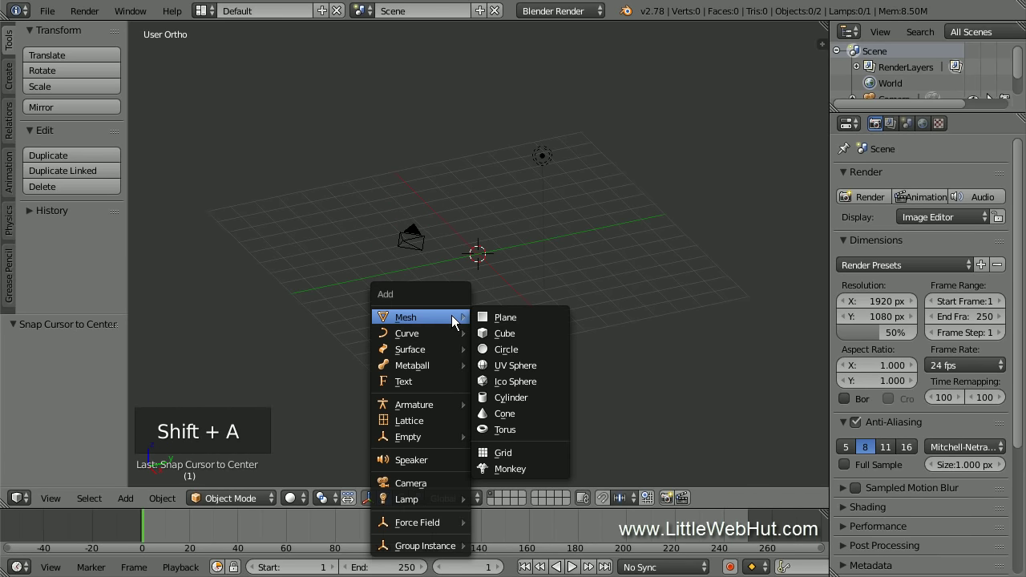
{"action": "left_click", "coordinate": [546, 365]}
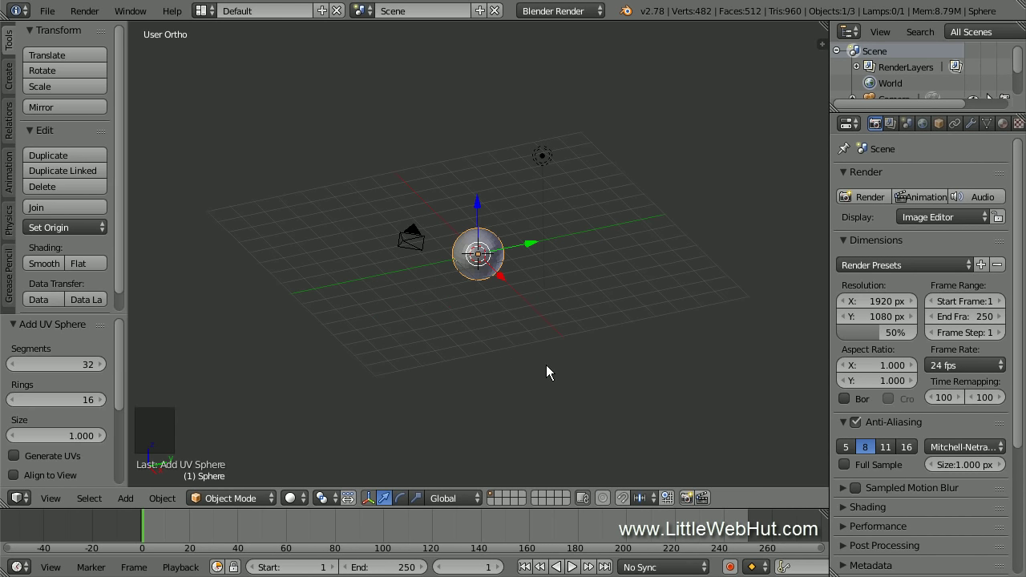
- In front view, add a base shape key to the UV sphere and name it "sphere"
{"action": "key", "text": "KP_1"}
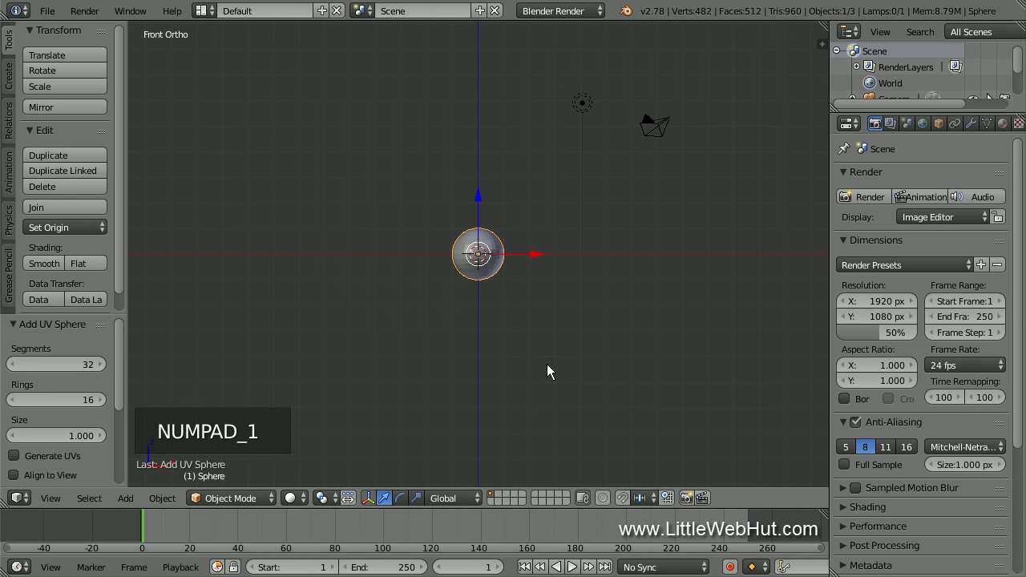
{"action": "scroll", "coordinate": [547, 365], "scroll_direction": "up", "scroll_amount": 8}
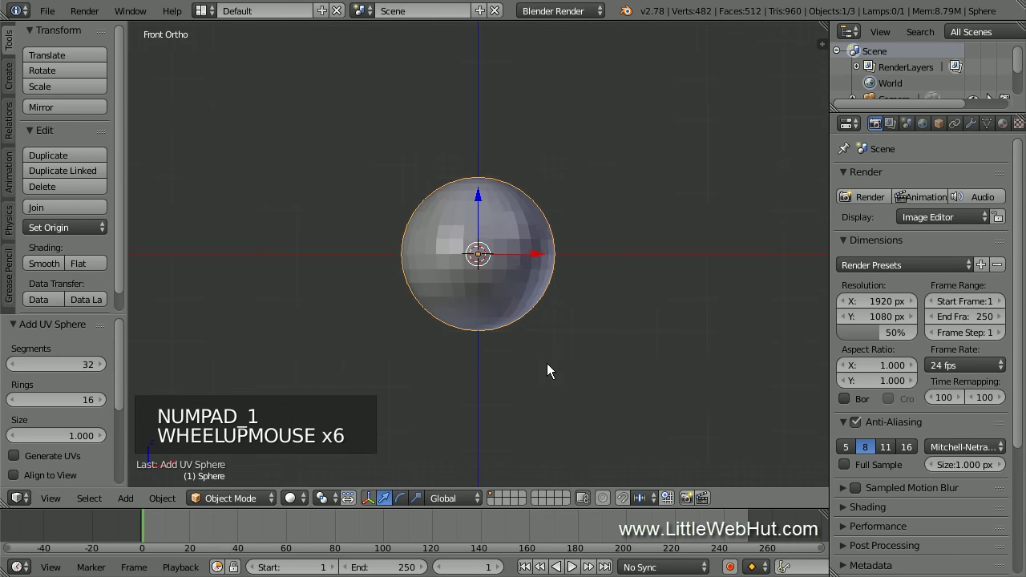
{"action": "scroll", "coordinate": [547, 365], "scroll_direction": "up", "scroll_amount": 3}
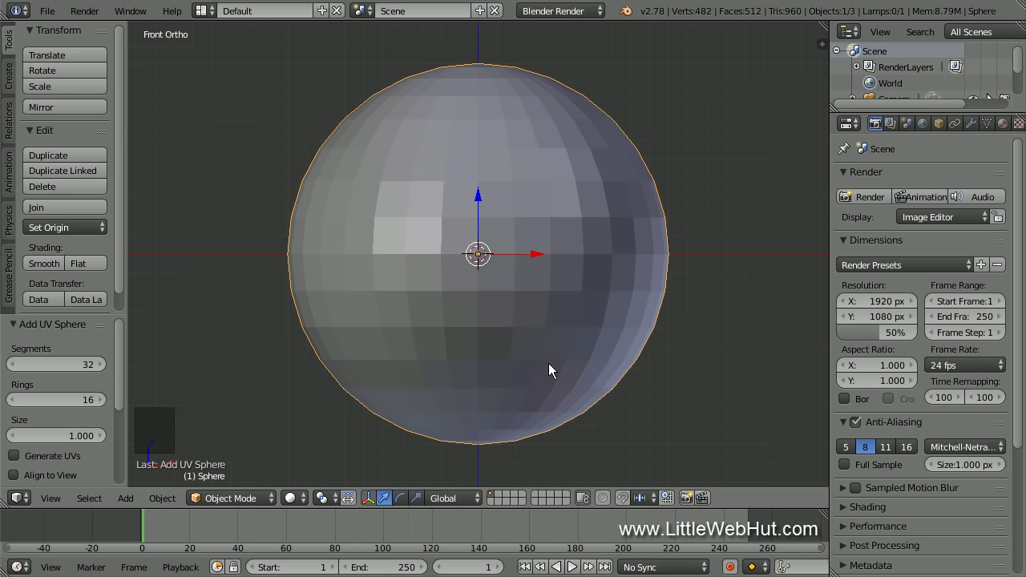
{"action": "left_click", "coordinate": [987, 124]}
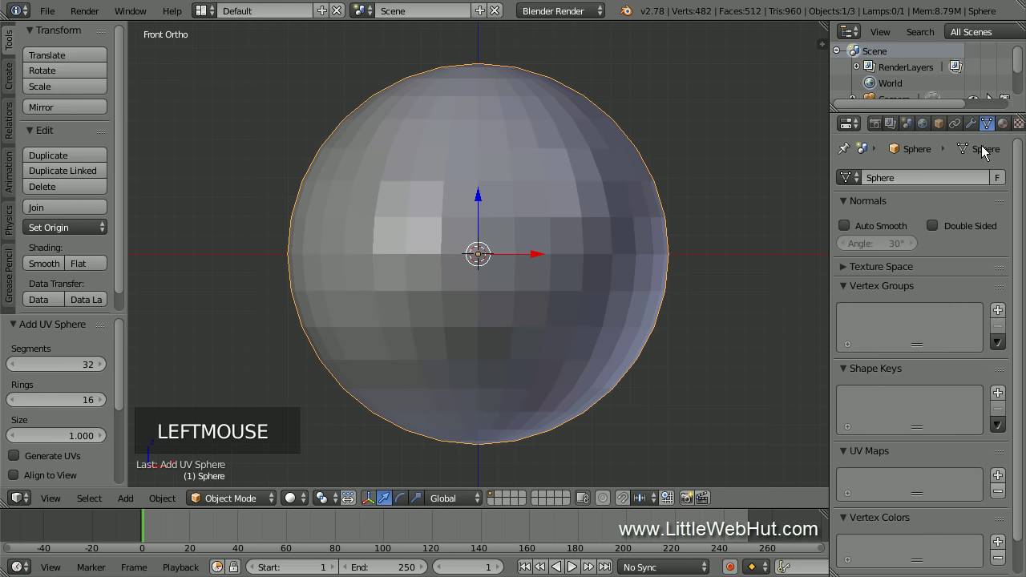
{"action": "left_click", "coordinate": [998, 395]}
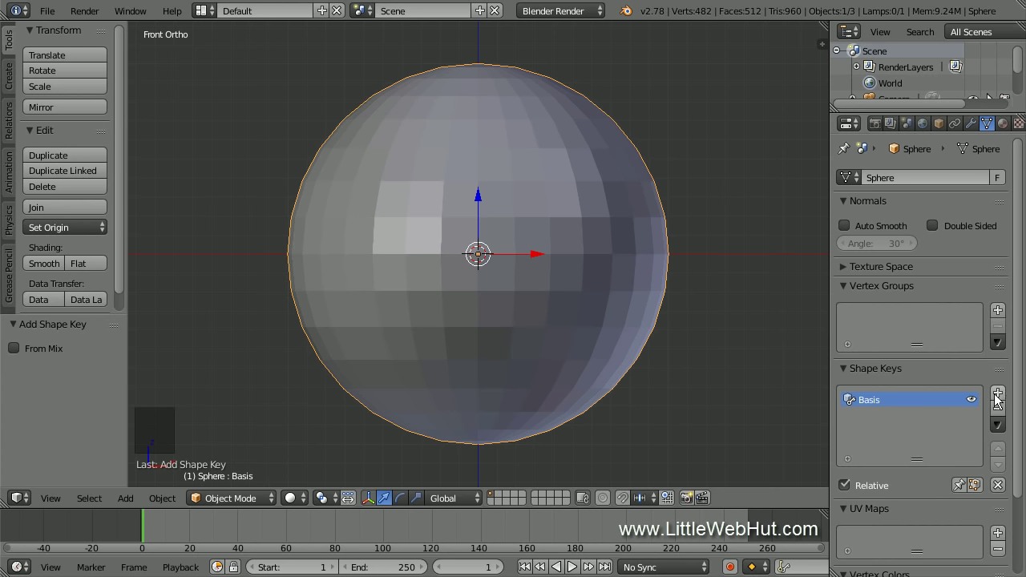
{"action": "double_click", "coordinate": [872, 400]}
{"action": "type", "text": "sphere"}
{"action": "key", "text": "Return"}
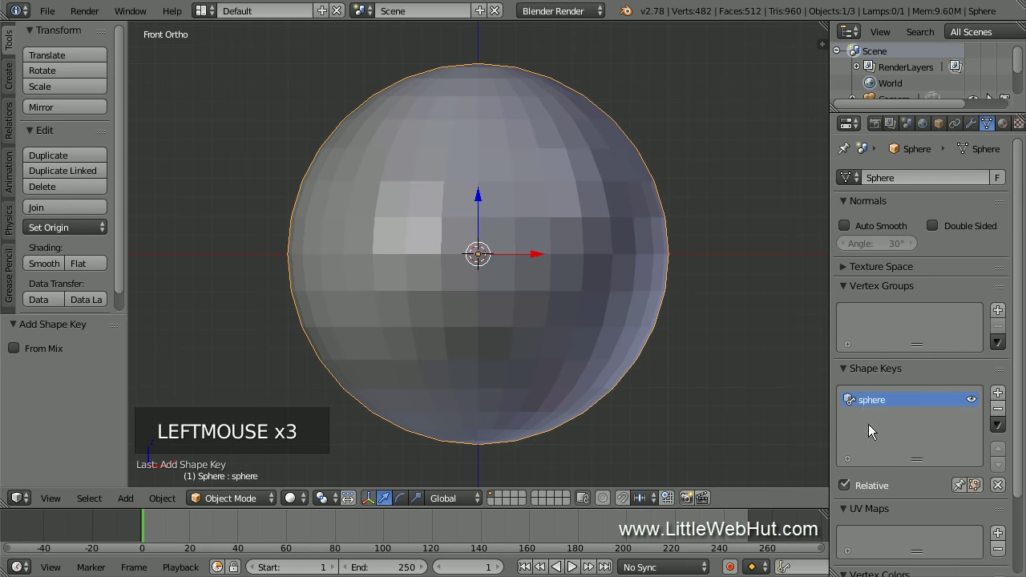
- Add a second shape key to the sphere and name it "glass"
{"action": "left_click", "coordinate": [998, 393]}
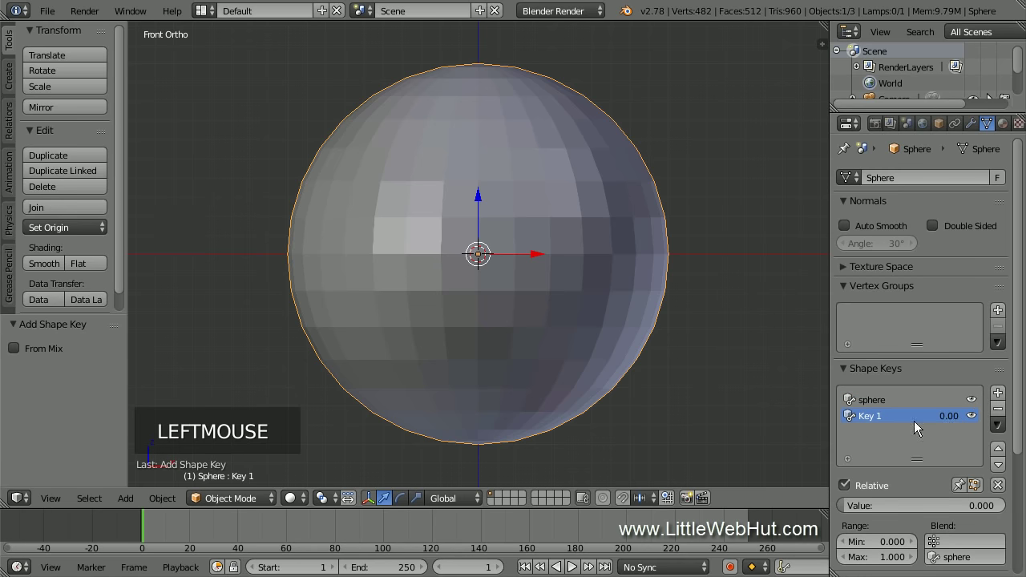
{"action": "double_click", "coordinate": [872, 415]}
{"action": "type", "text": "glass"}
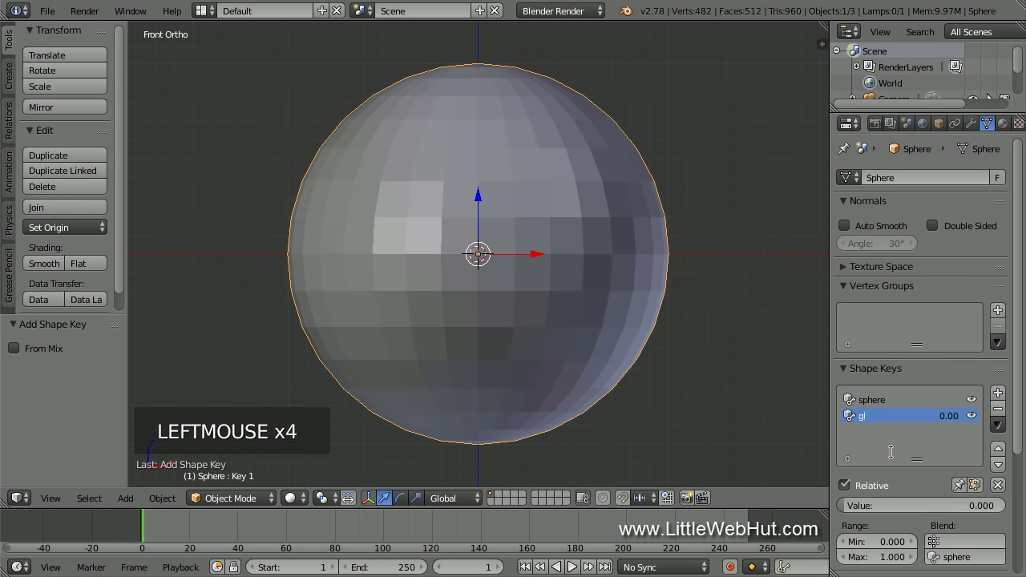
{"action": "key", "text": "Return"}
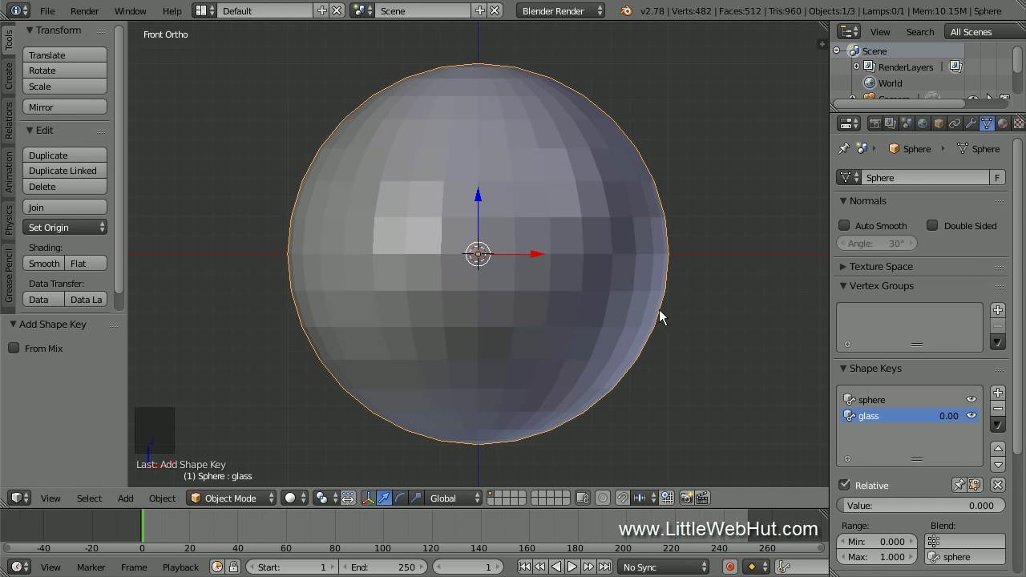
- Enter Edit Mode on the sphere with the glass shape key active and set the viewport shading to Wireframe
{"action": "key", "text": "Tab"}
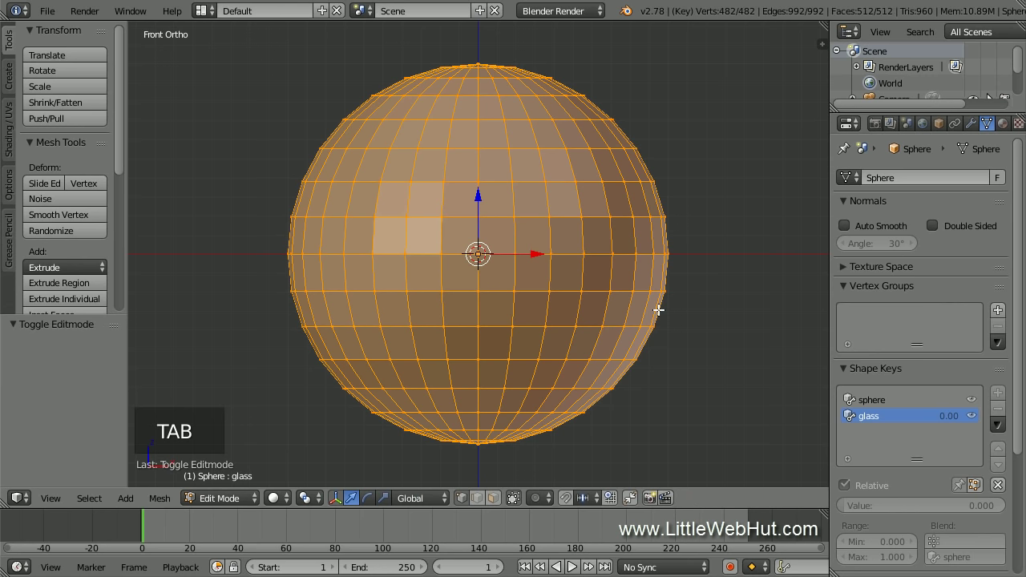
{"action": "left_click", "coordinate": [285, 498]}
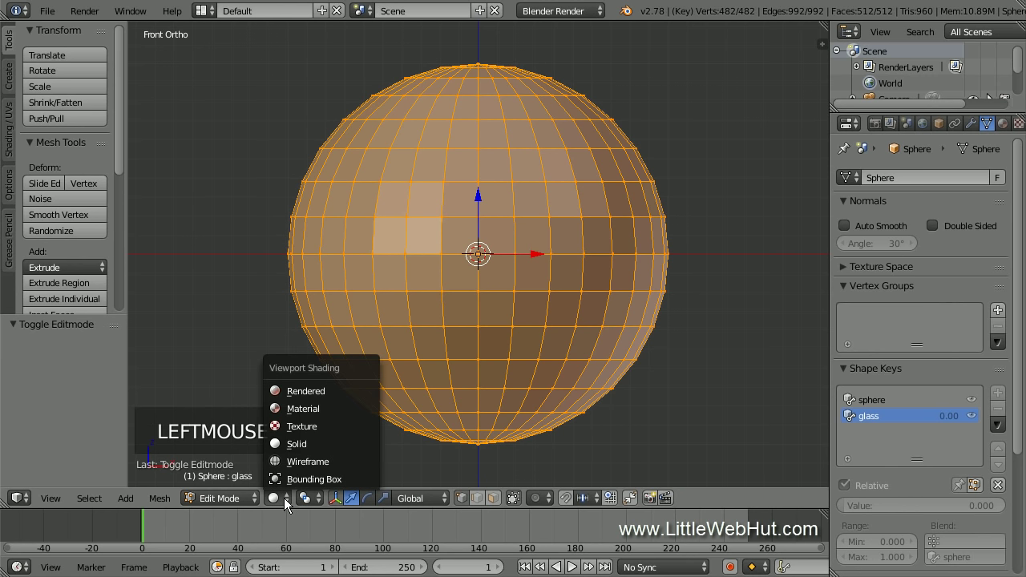
{"action": "left_click", "coordinate": [344, 460]}
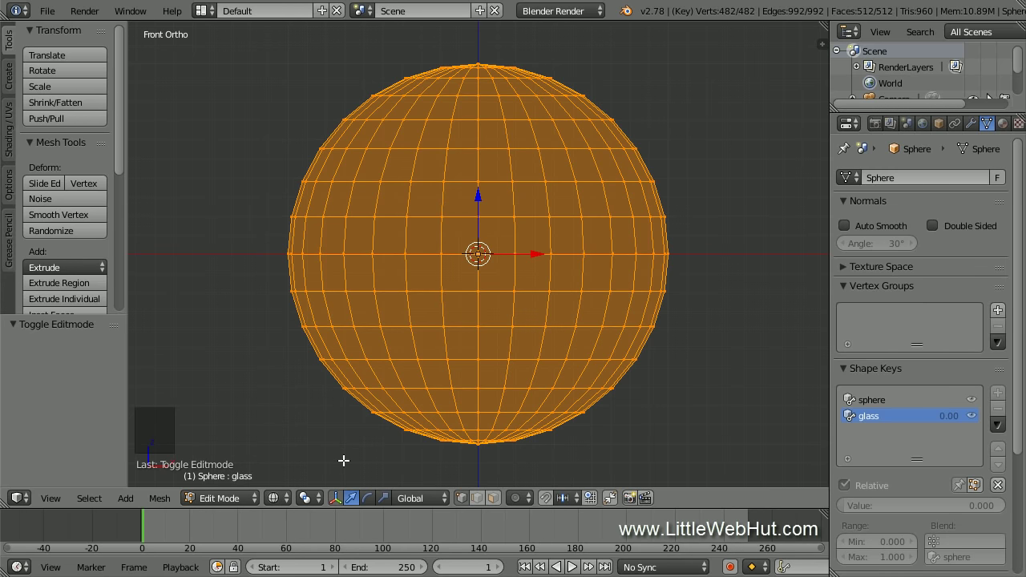
- Select only the vertices above the sphere's equator and flip them vertically by scaling -1 along Z
{"action": "key", "text": "a"}
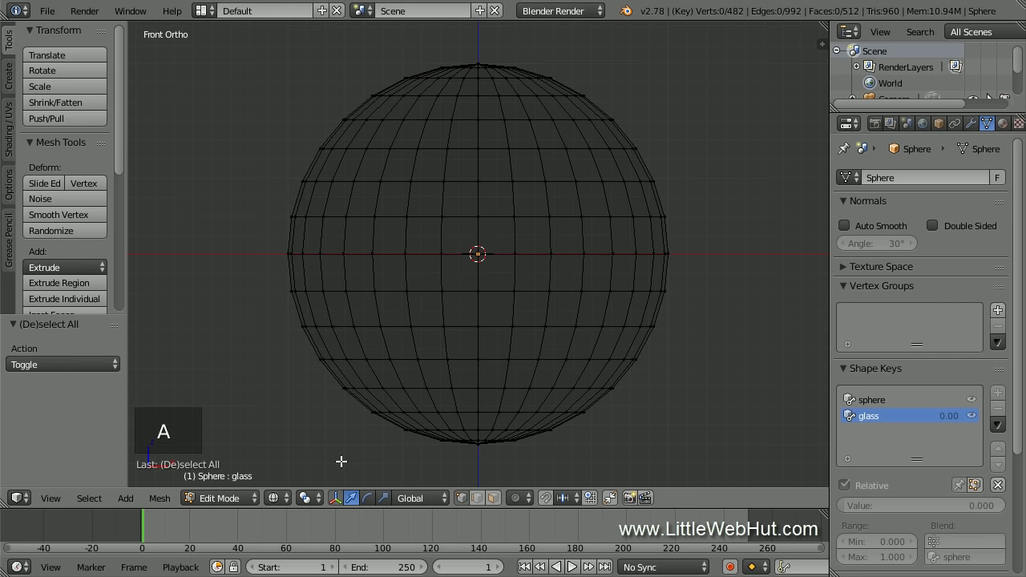
{"action": "key", "text": "b"}
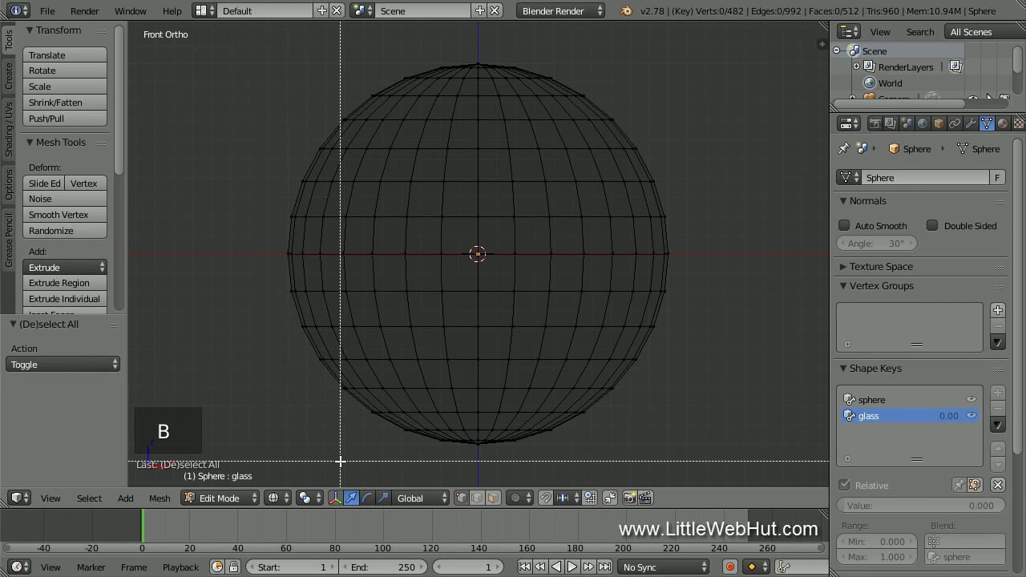
{"action": "left_click_drag", "start_coordinate": [260, 44], "coordinate": [709, 231]}
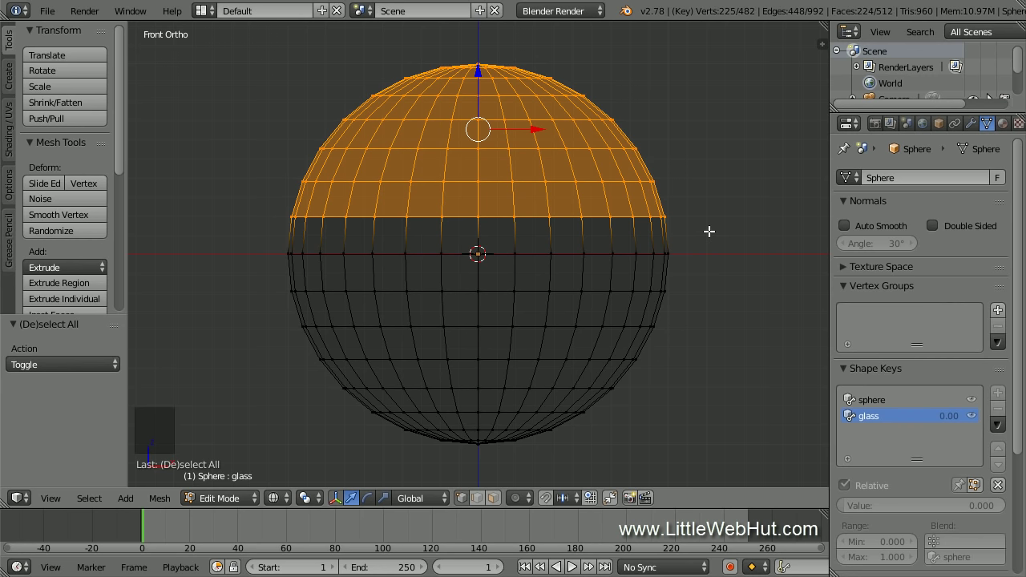
{"action": "key", "text": "s"}
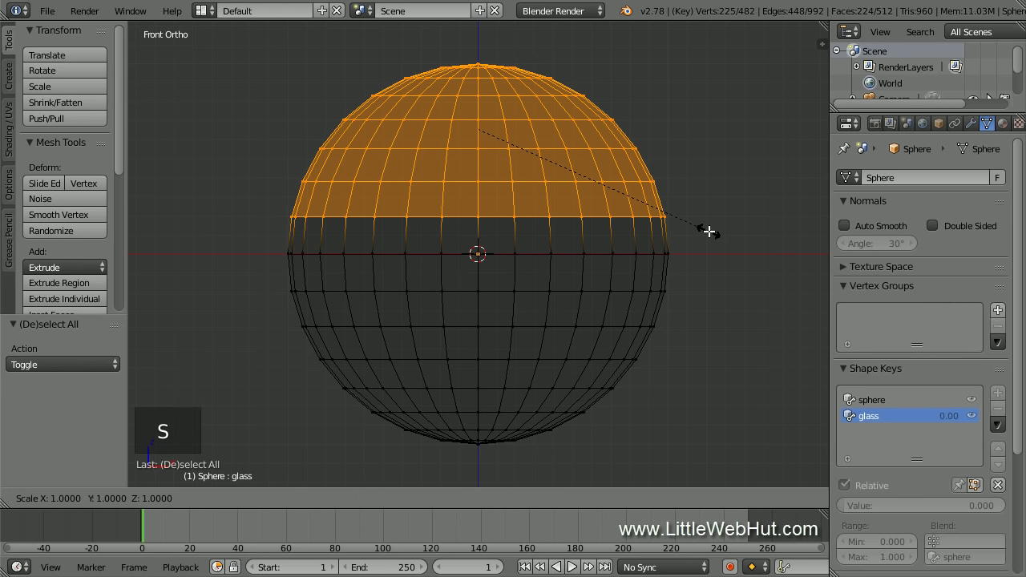
{"action": "key", "text": "z"}
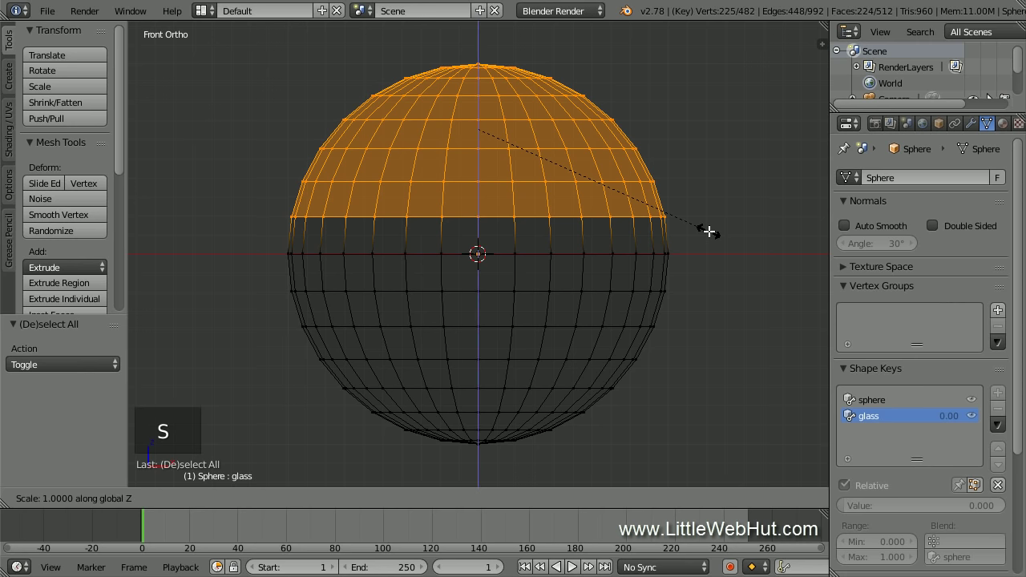
{"action": "type", "text": "-1"}
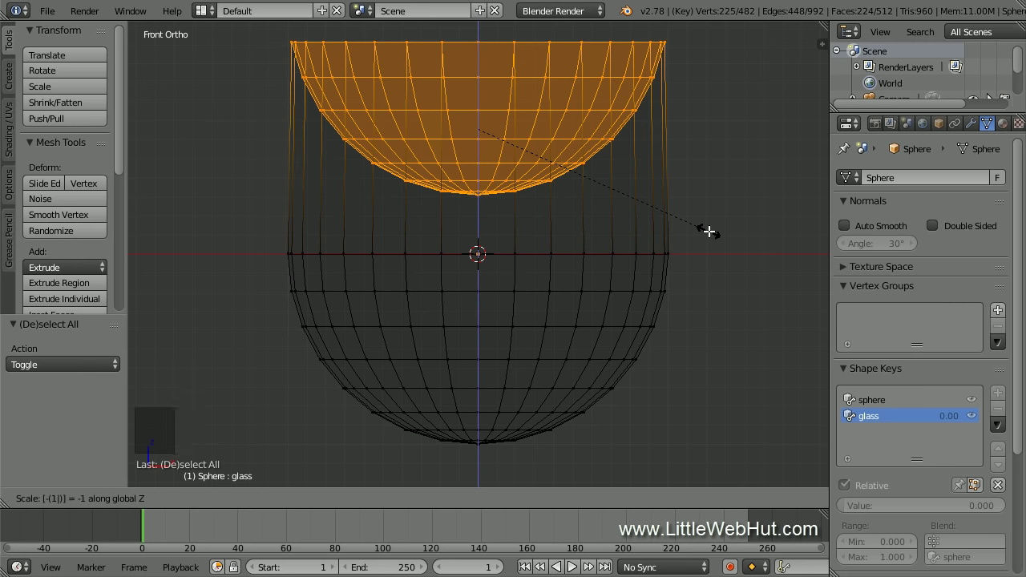
{"action": "key", "text": "Return"}
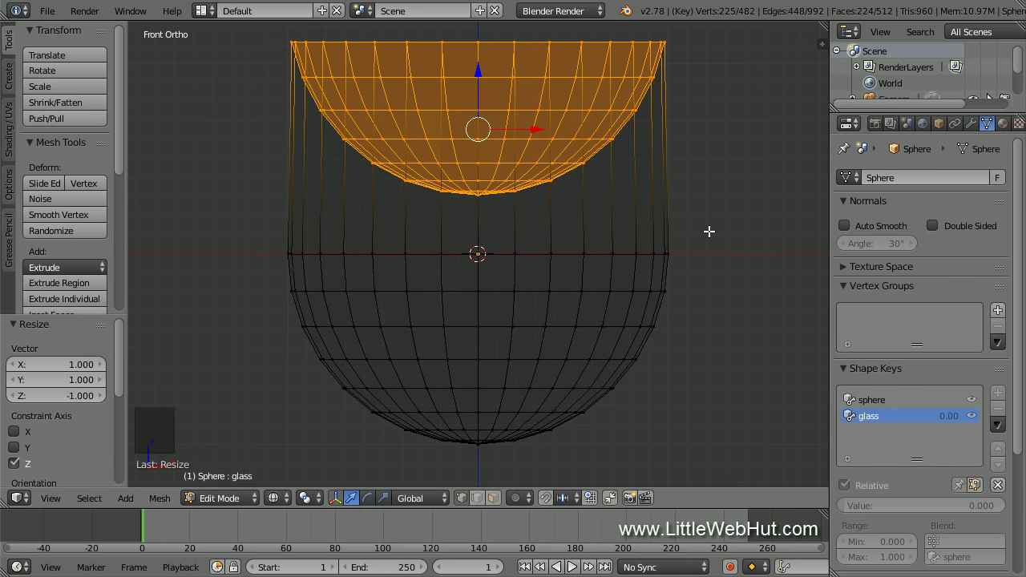
- Scale the flipped upper half to 0.9 and move it down about 1.298 along Z into the lower half
{"action": "type", "text": "s.9"}
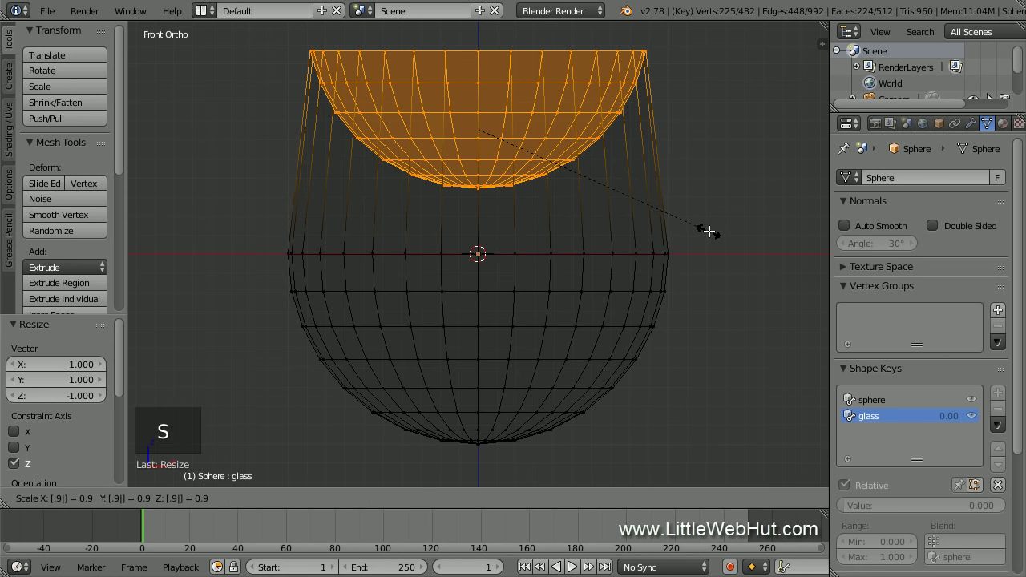
{"action": "key", "text": "Return"}
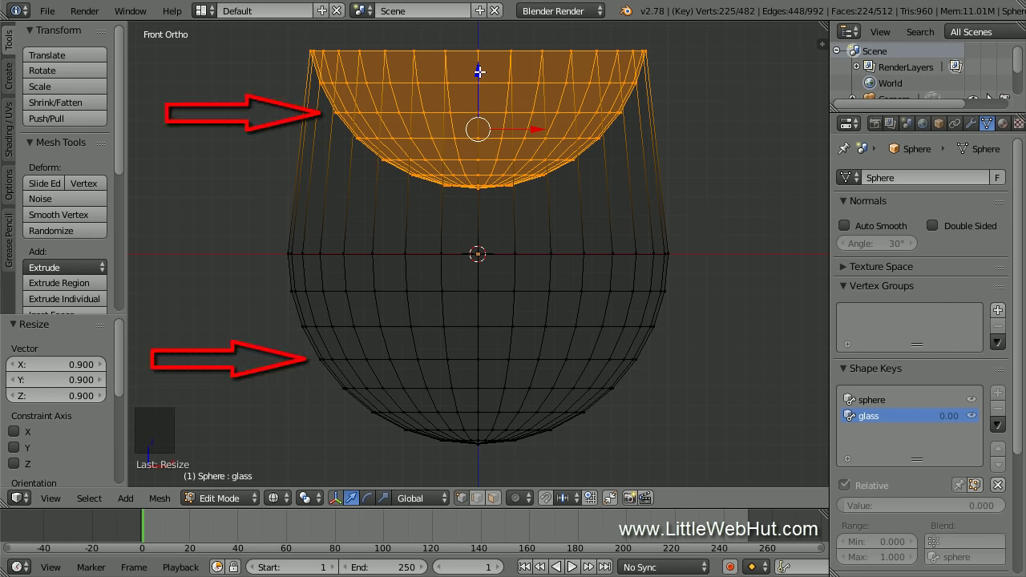
{"action": "left_click_drag", "start_coordinate": [478, 73], "coordinate": [442, 317]}
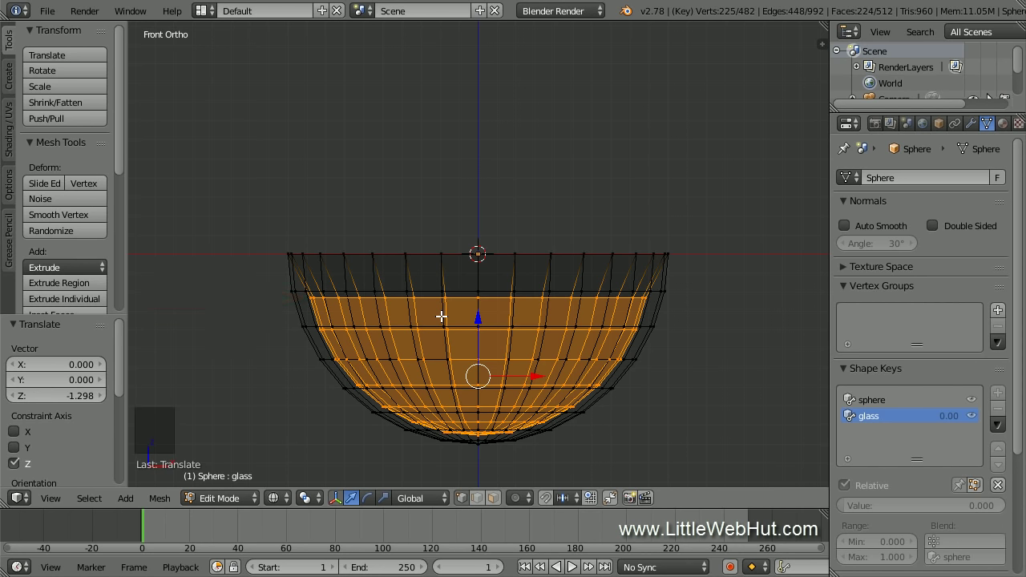
- Select the inner bowl's top edge loop and raise it about 0.232 along Z, level with the outer rim
{"action": "right_click", "coordinate": [496, 298], "text": "alt"}
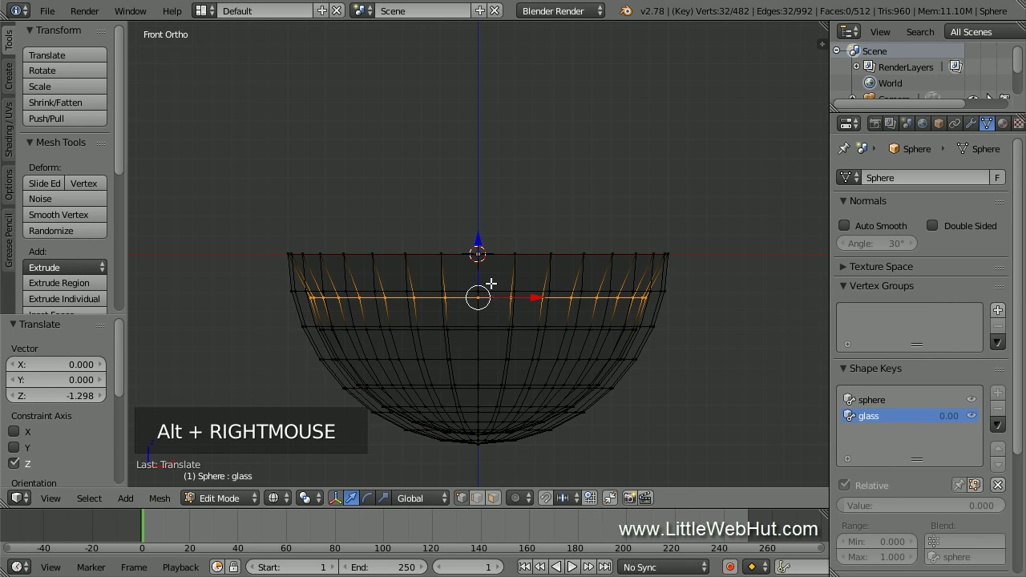
{"action": "left_click_drag", "start_coordinate": [479, 238], "coordinate": [473, 196]}
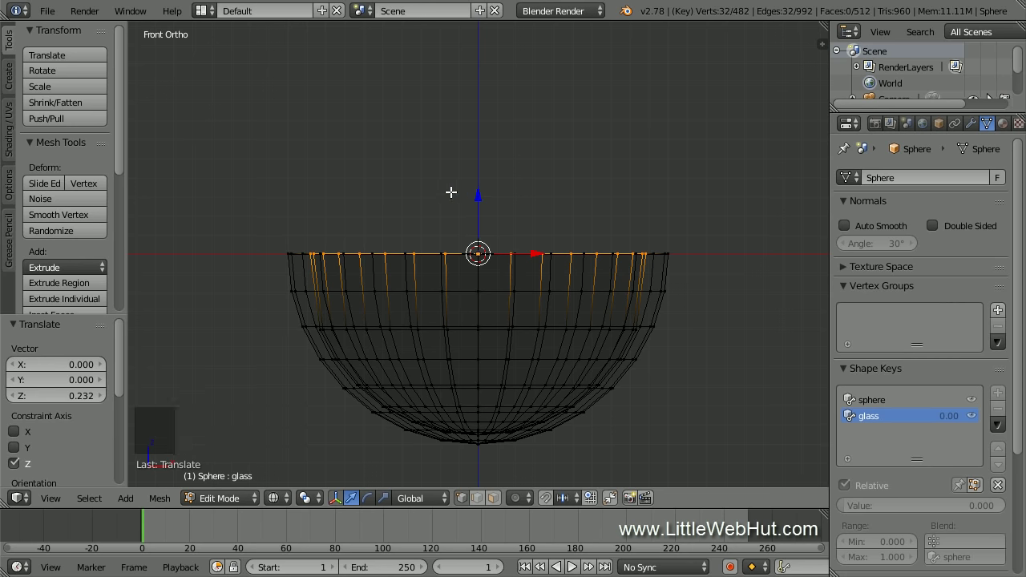
- Select the whole bowl mesh and scale it by 1.5 along Z
{"action": "key", "text": "a"}
{"action": "key", "text": "a"}
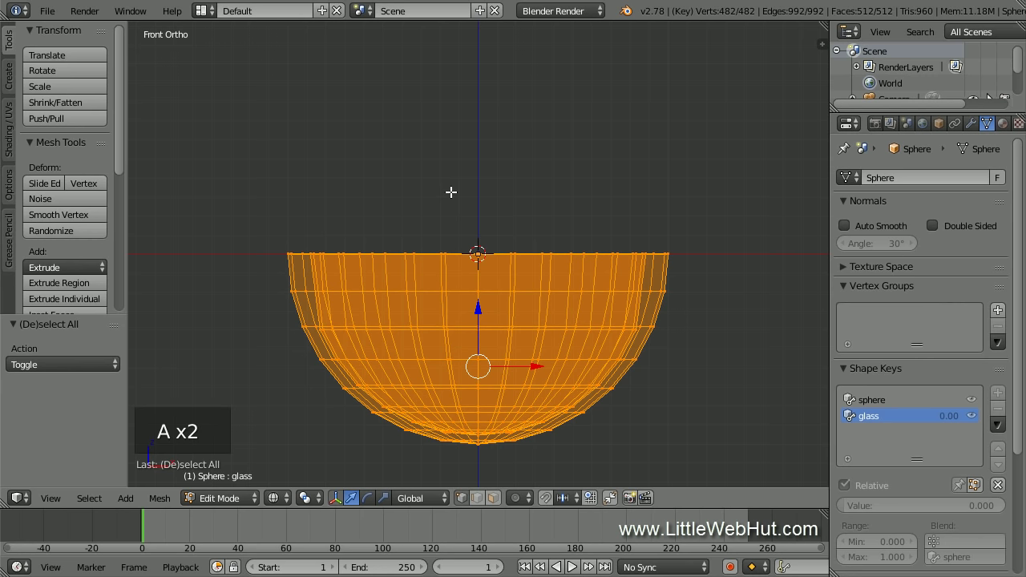
{"action": "key", "text": "s"}
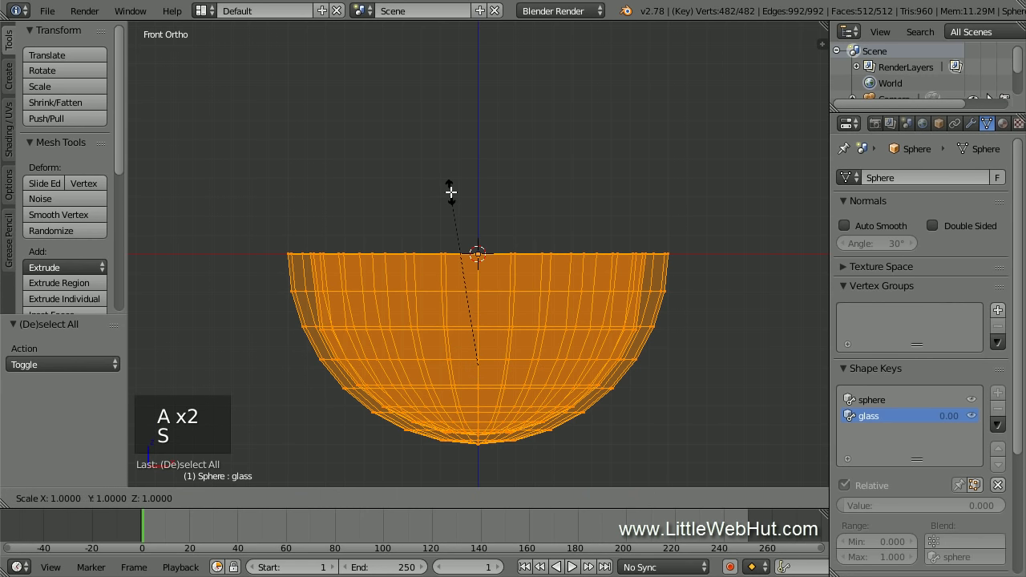
{"action": "type", "text": "z"}
{"action": "type", "text": "1.5"}
{"action": "key", "text": "Return"}
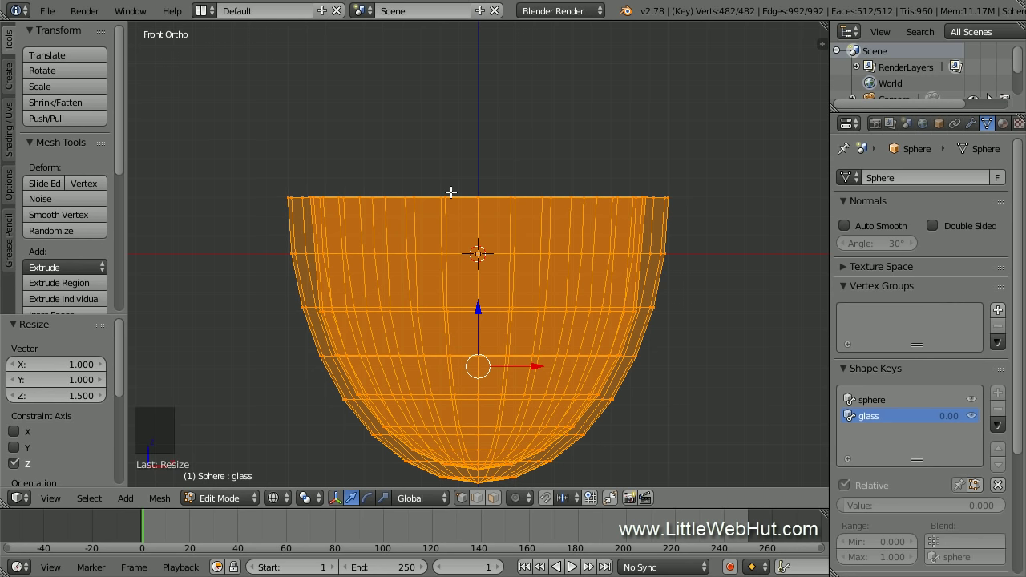
- Select the outer rim's edge loop and enable proportional editing with Smooth falloff
{"action": "middle_click_drag", "start_coordinate": [550, 131], "coordinate": [551, 177]}
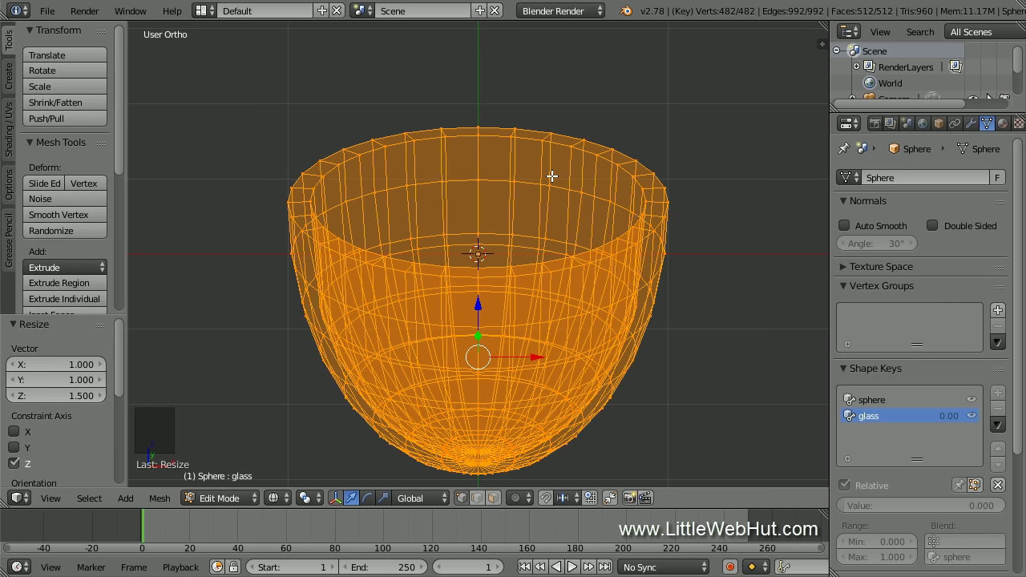
{"action": "right_click", "coordinate": [502, 126], "text": "alt"}
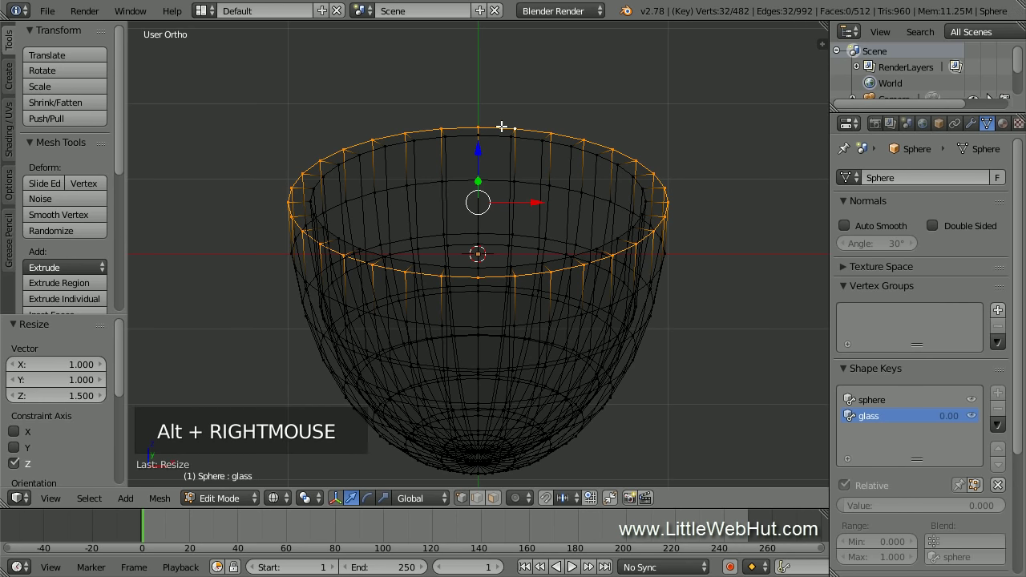
{"action": "key", "text": "KP_1"}
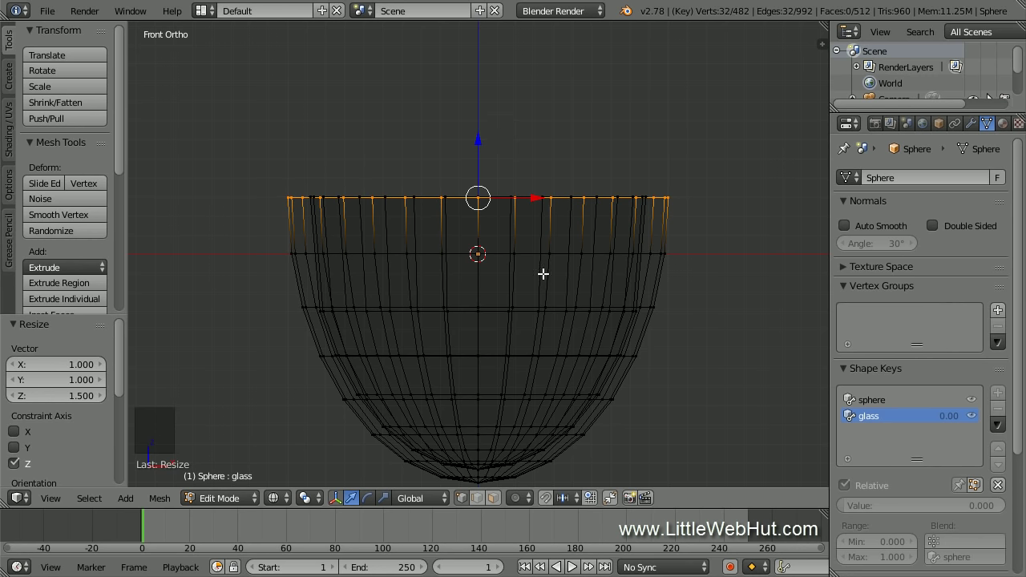
{"action": "middle_click_drag", "start_coordinate": [545, 291], "coordinate": [547, 208], "text": "shift"}
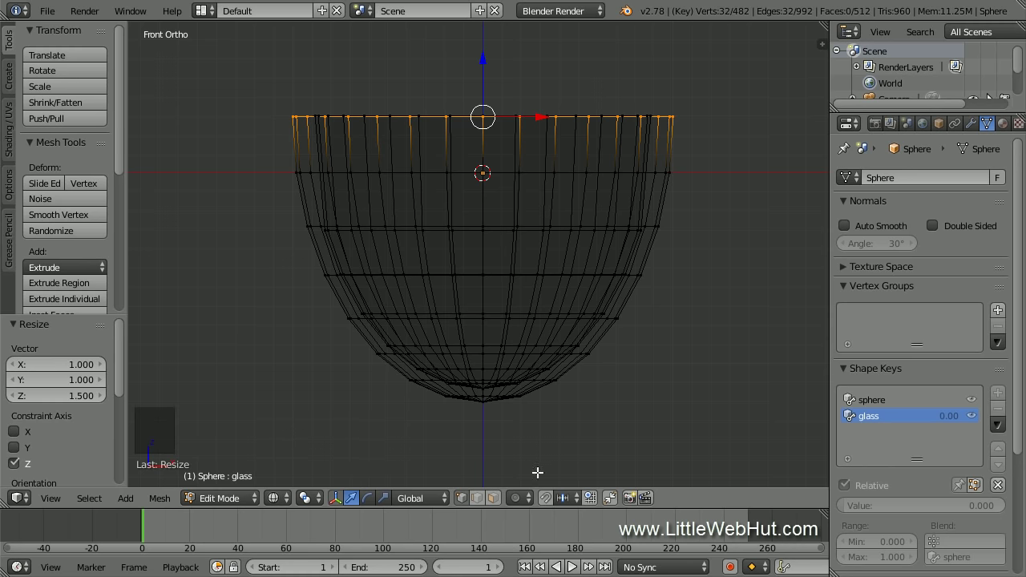
{"action": "left_click", "coordinate": [519, 498]}
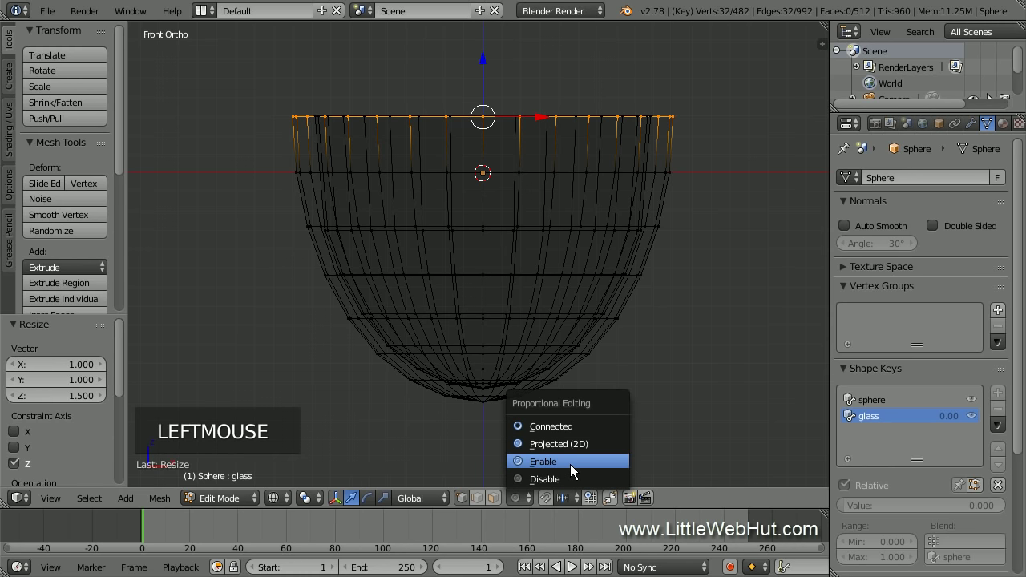
{"action": "left_click", "coordinate": [569, 461]}
{"action": "left_click", "coordinate": [552, 498]}
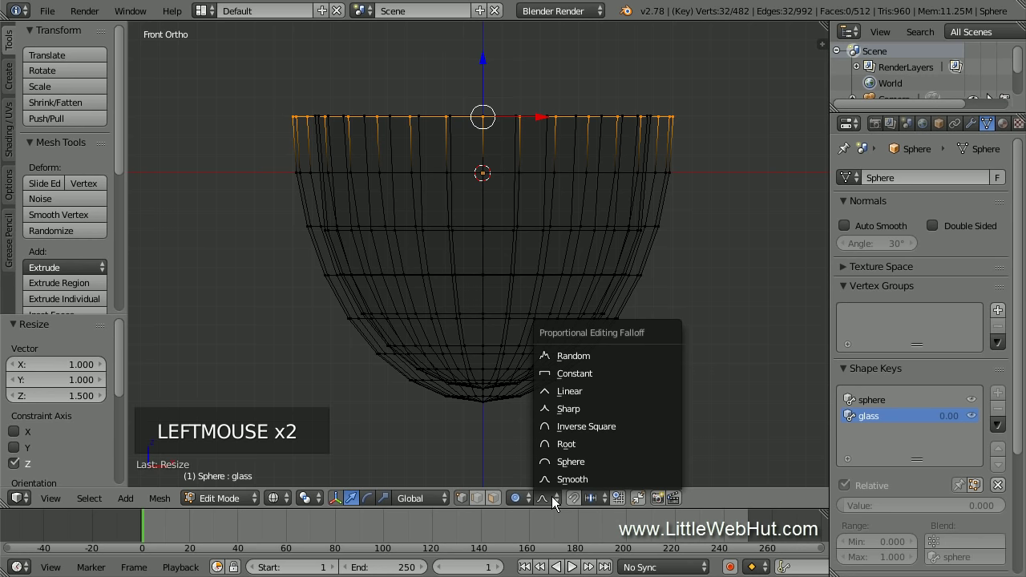
{"action": "left_click", "coordinate": [600, 479]}
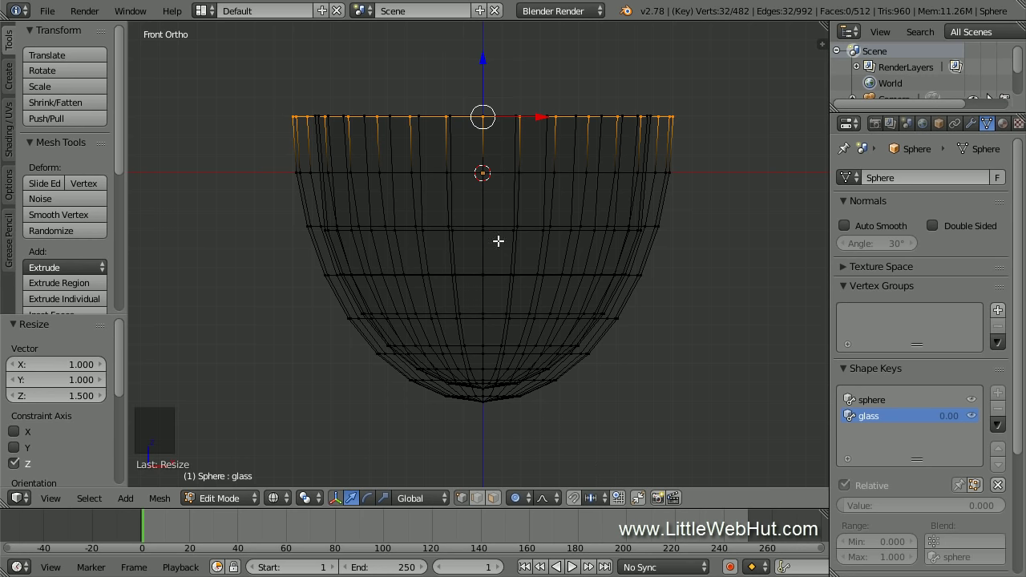
- Scale the rim to 0.4 with a proportional size of 1.61, and disable proportional editing
{"action": "key", "text": "s"}
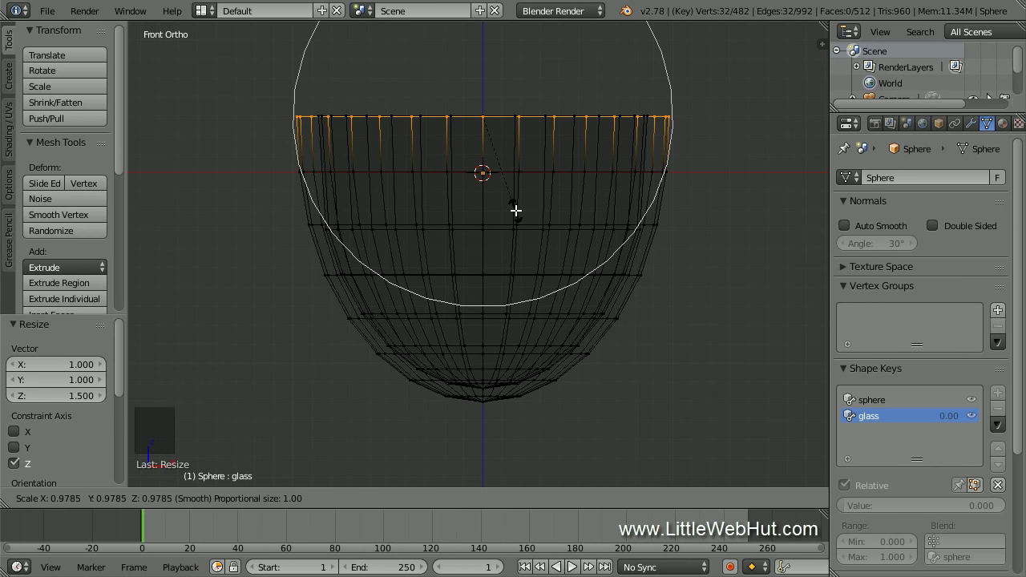
{"action": "scroll", "coordinate": [515, 210], "scroll_direction": "down", "scroll_amount": 5}
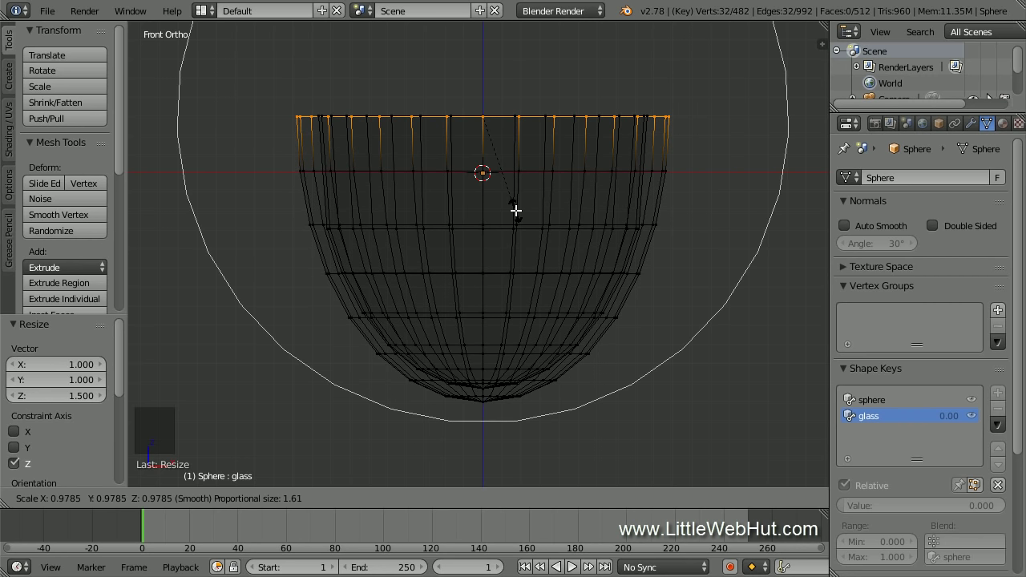
{"action": "type", "text": ".4"}
{"action": "key", "text": "Return"}
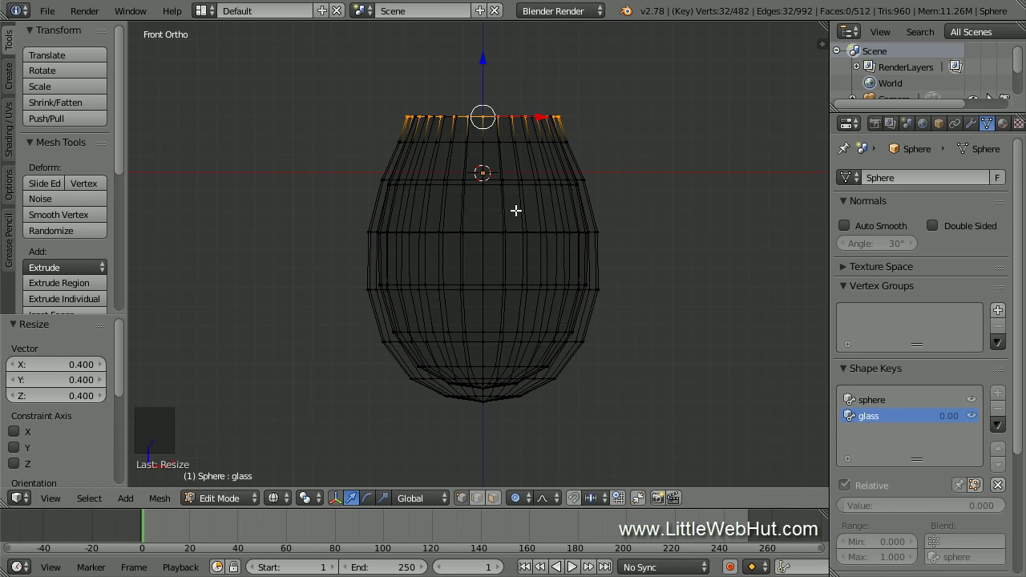
{"action": "left_click", "coordinate": [521, 498]}
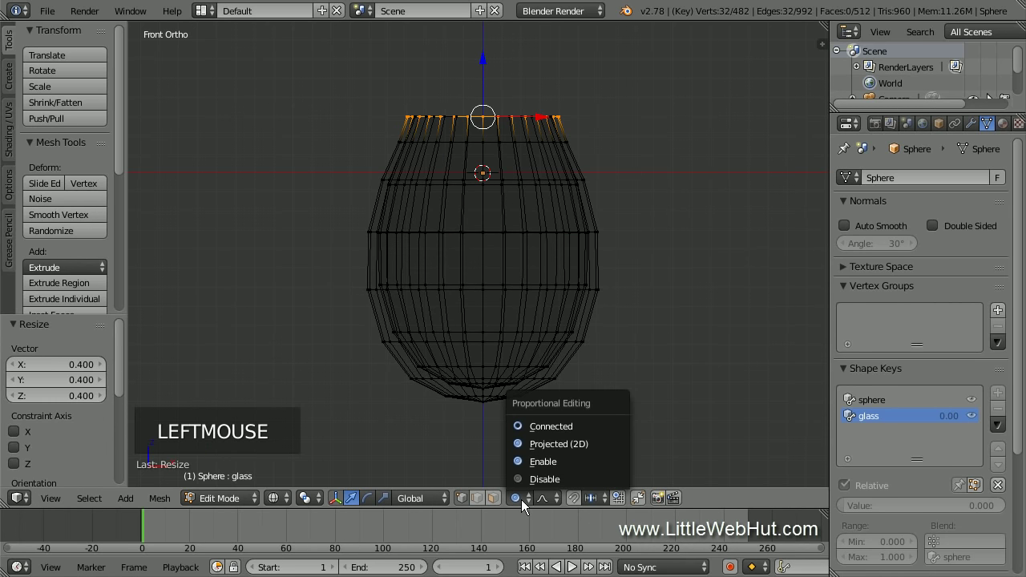
{"action": "left_click", "coordinate": [566, 478]}
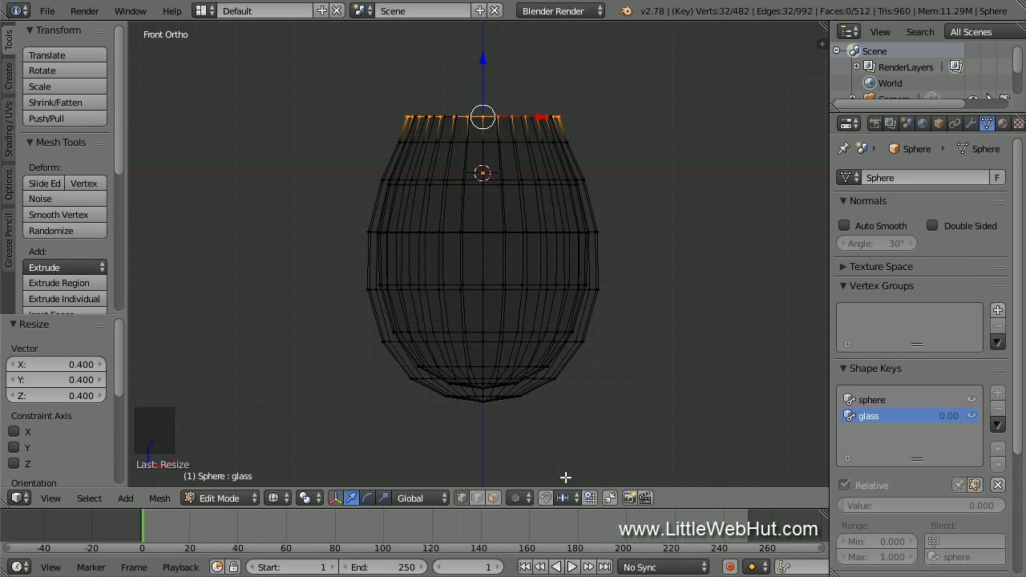
- Select only the outer bowl's bottom tip vertex and the lowest ring of vertices around it
{"action": "key", "text": "a"}
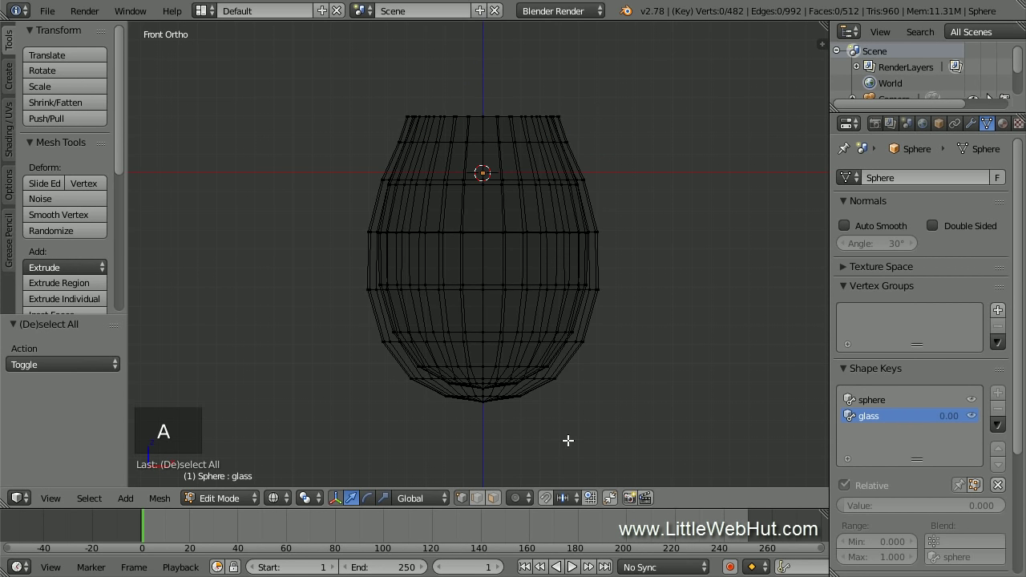
{"action": "middle_click_drag", "start_coordinate": [568, 443], "coordinate": [579, 309], "text": "shift"}
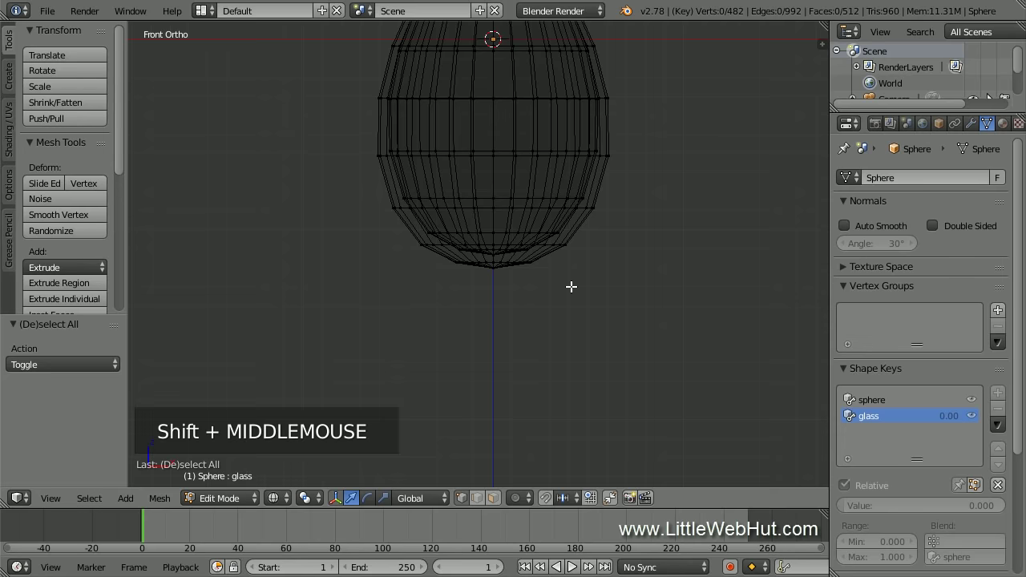
{"action": "scroll", "coordinate": [571, 286], "scroll_direction": "up", "scroll_amount": 5}
{"action": "scroll", "coordinate": [571, 286], "scroll_direction": "up", "scroll_amount": 2}
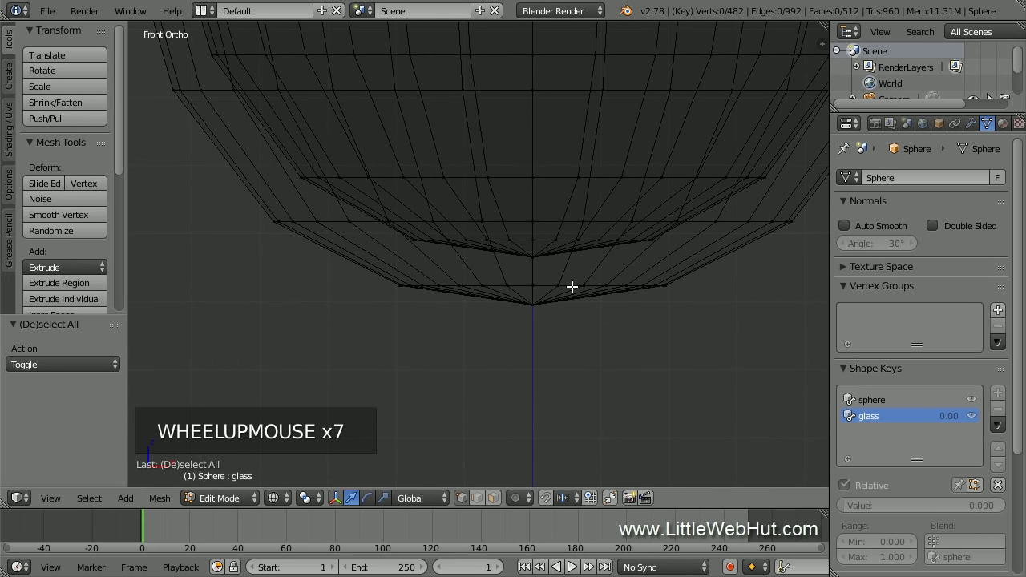
{"action": "key", "text": "b"}
{"action": "left_click_drag", "start_coordinate": [336, 270], "coordinate": [719, 368]}
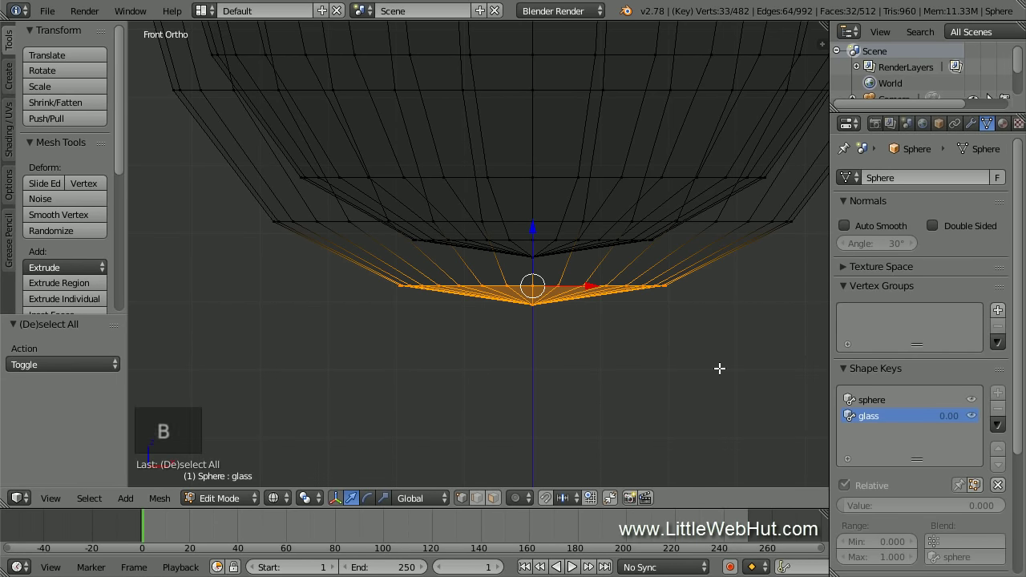
- Extrude the selected bowl bottom downward by 0.2 and scale the extruded end to 0.25
{"action": "scroll", "coordinate": [595, 346], "scroll_direction": "down", "scroll_amount": 3}
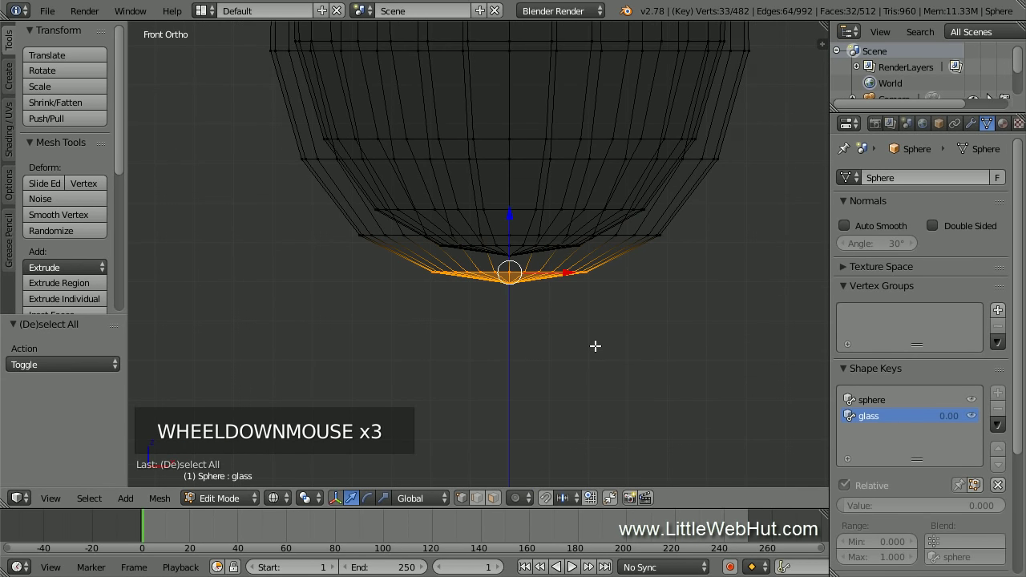
{"action": "scroll", "coordinate": [595, 346], "scroll_direction": "down", "scroll_amount": 6}
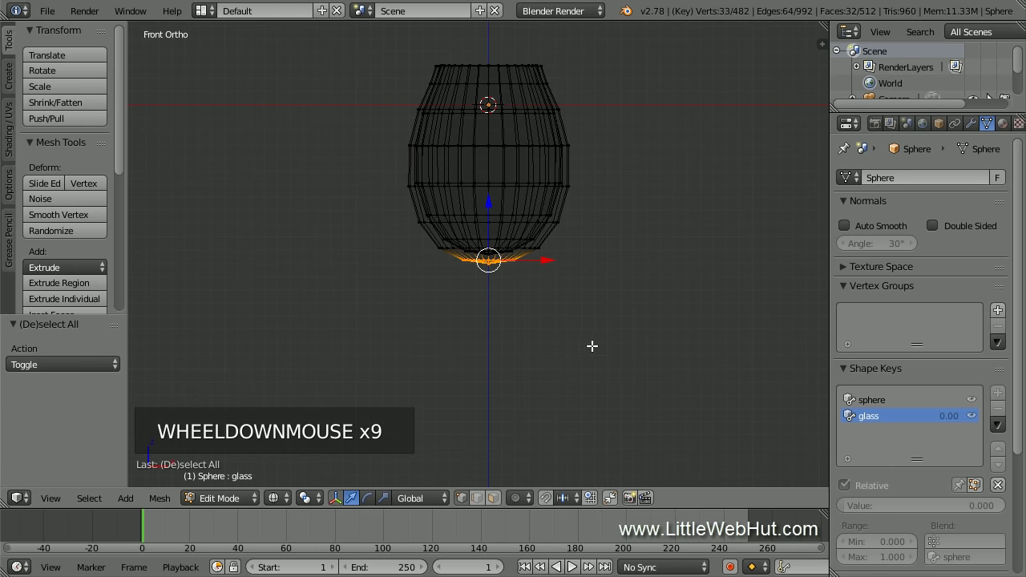
{"action": "middle_click_drag", "start_coordinate": [592, 346], "coordinate": [593, 326], "text": "shift"}
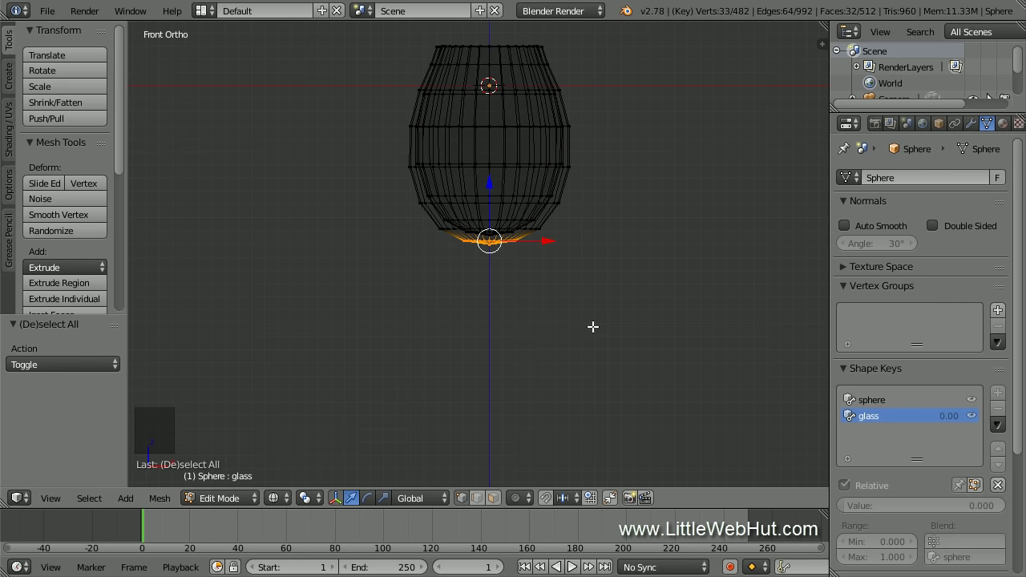
{"action": "key", "text": "e"}
{"action": "type", "text": ".2"}
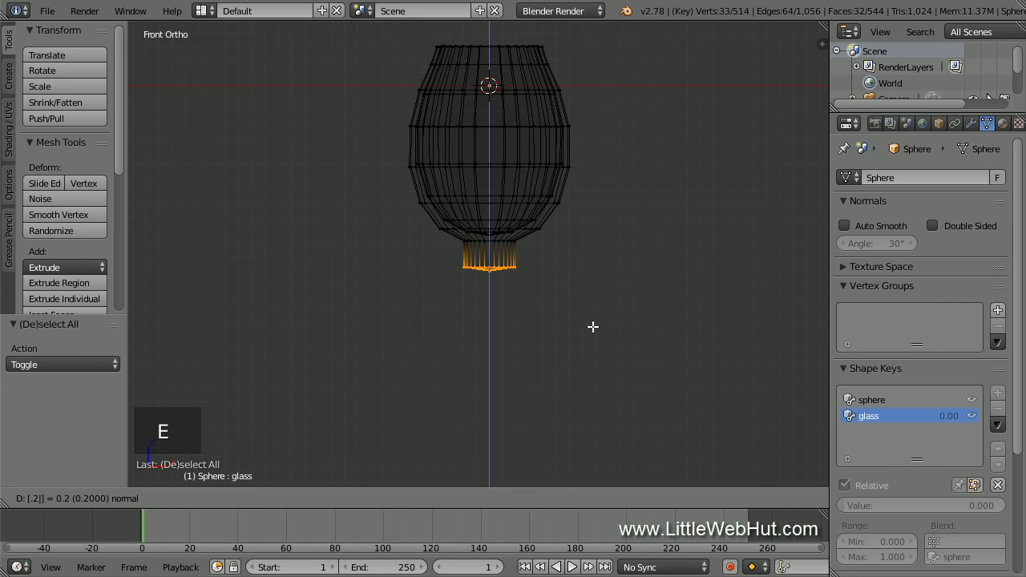
{"action": "key", "text": "Return"}
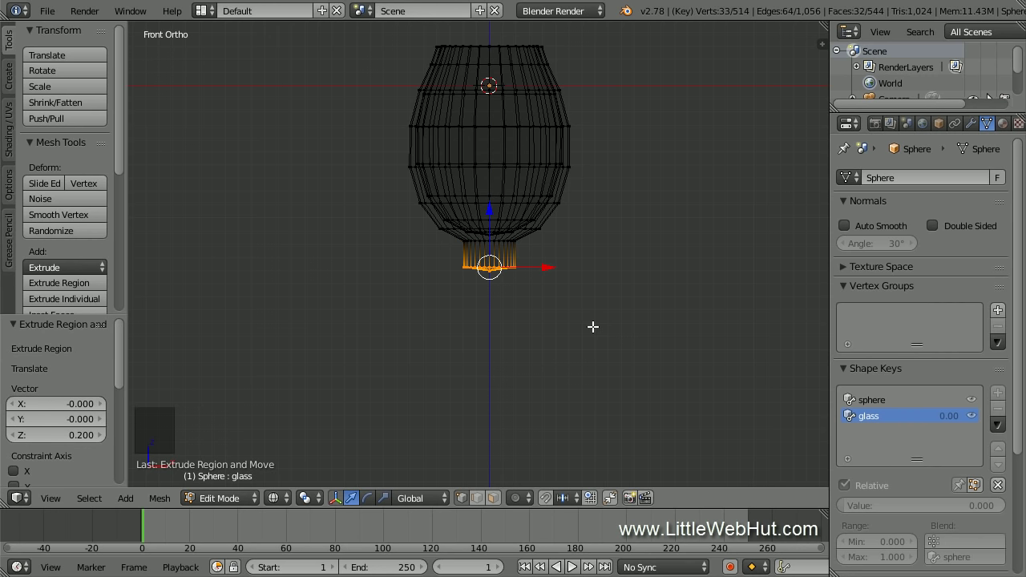
{"action": "type", "text": "s.25"}
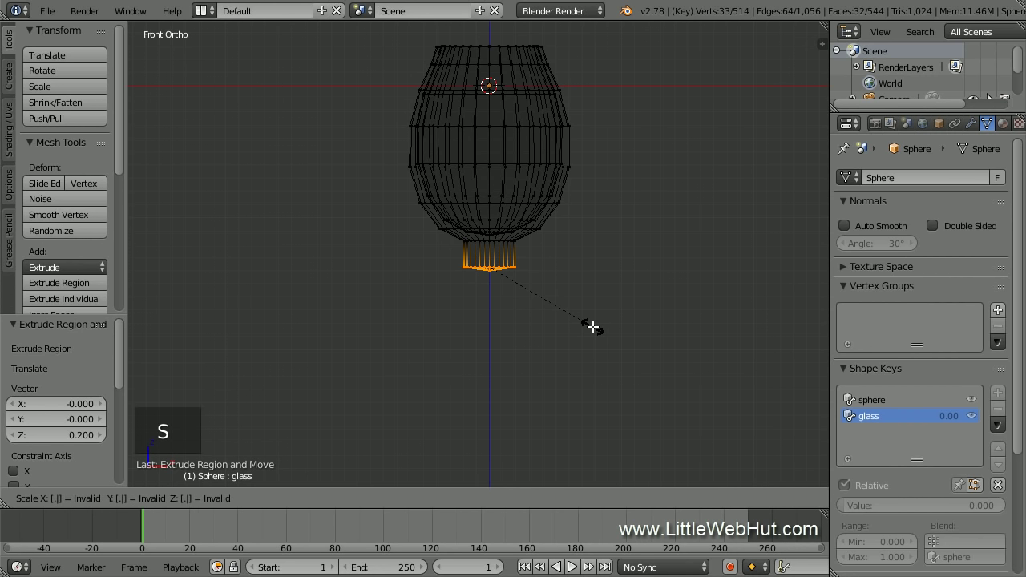
{"action": "key", "text": "Return"}
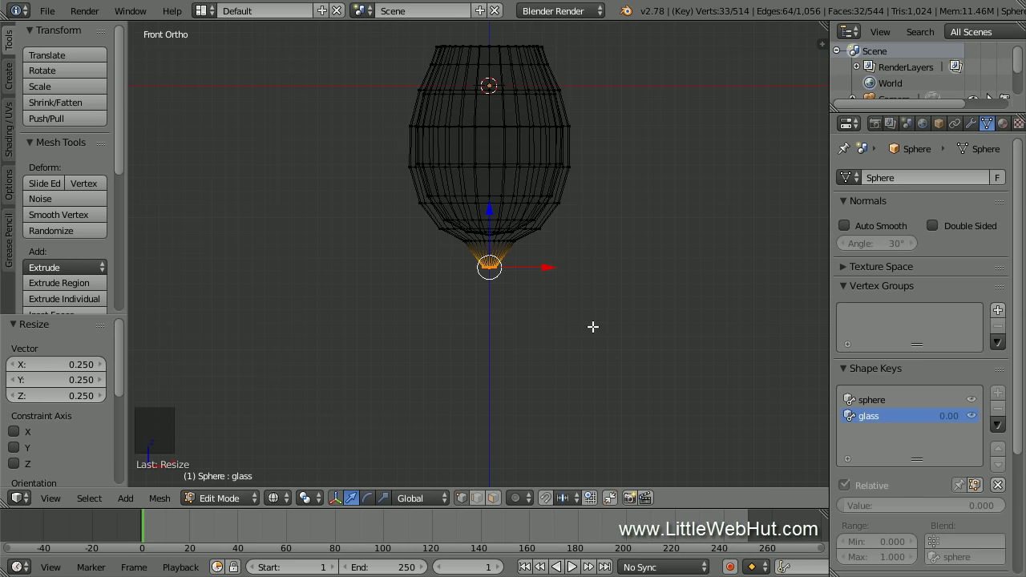
- Form the stem by extruding the narrowed end downward by 0.2 and again by 0.9
{"action": "type", "text": "e"}
{"action": "type", "text": ".2"}
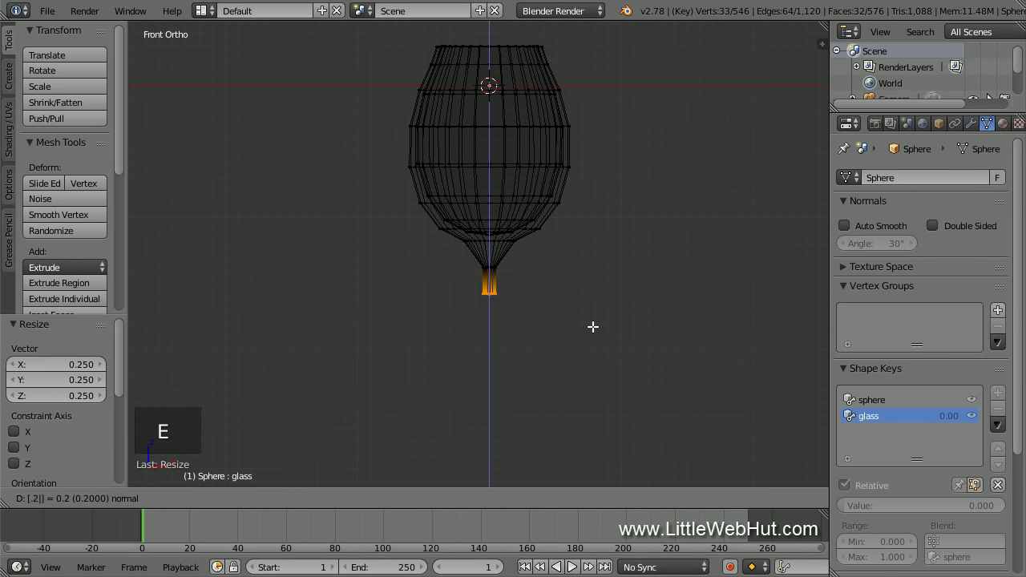
{"action": "key", "text": "Return"}
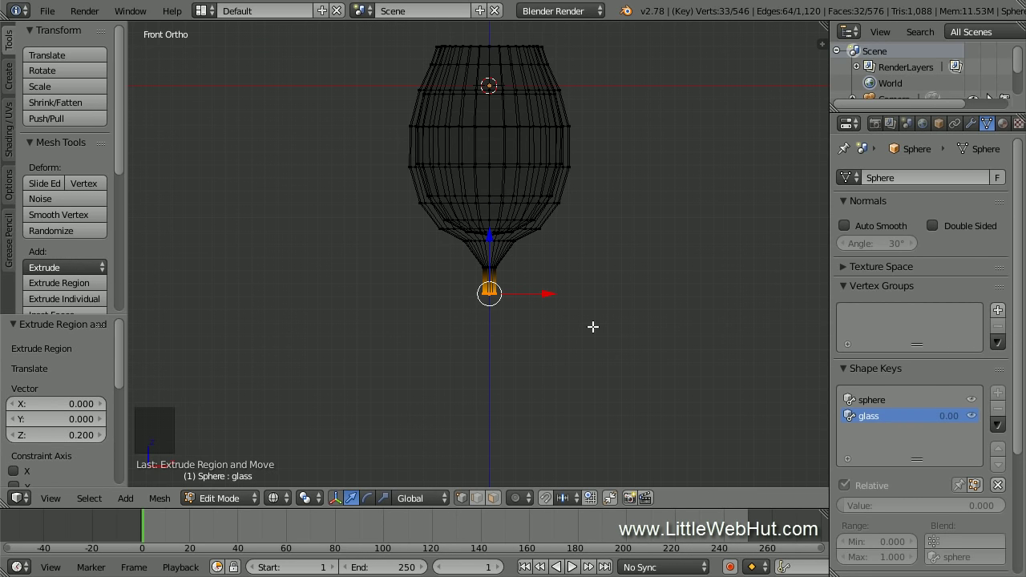
{"action": "type", "text": "e"}
{"action": "type", "text": ".9"}
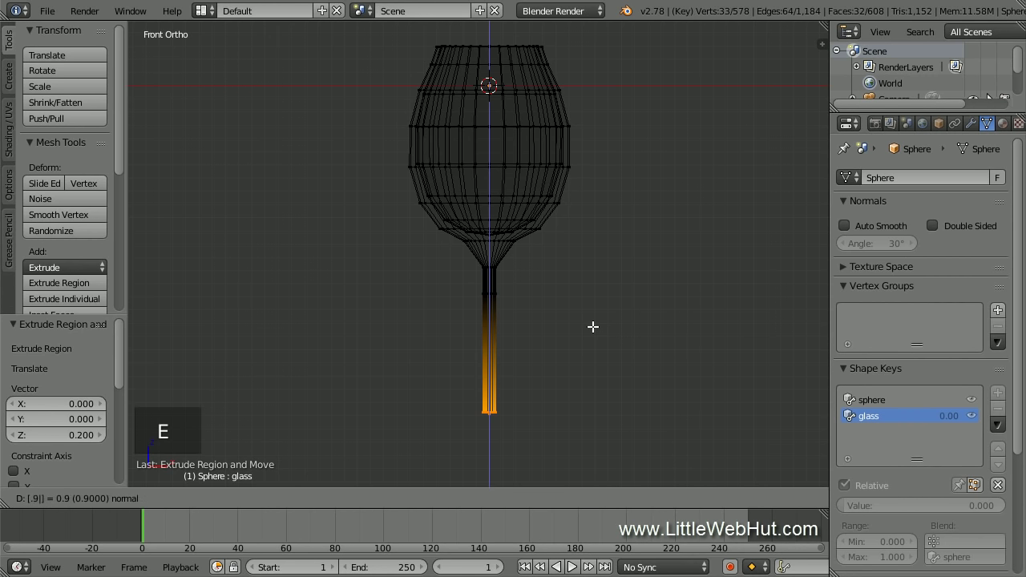
{"action": "key", "text": "Return"}
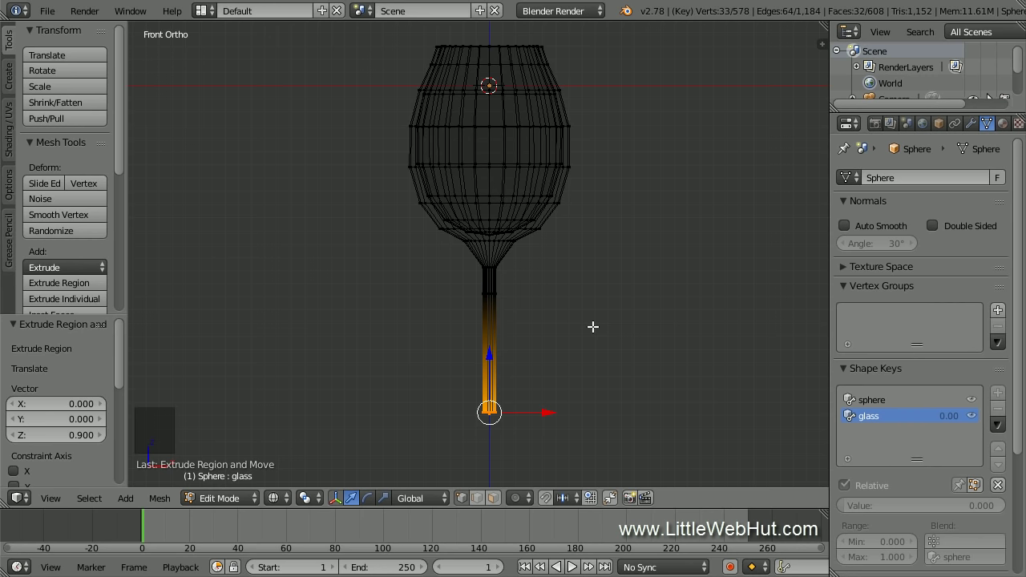
- Extrude the stem's lower end downward twice, by 0.1 each time
{"action": "type", "text": "e.1"}
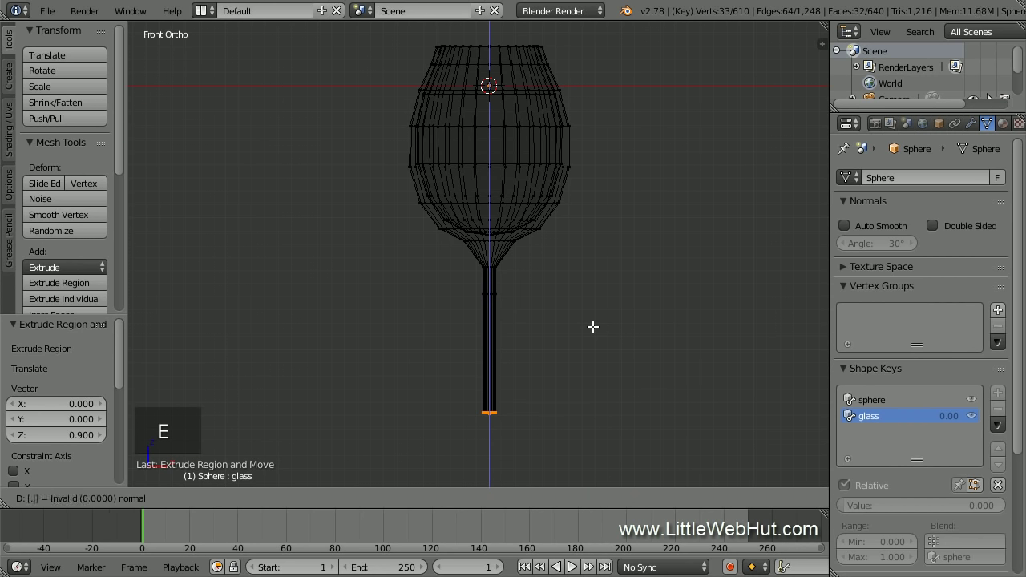
{"action": "key", "text": "Return"}
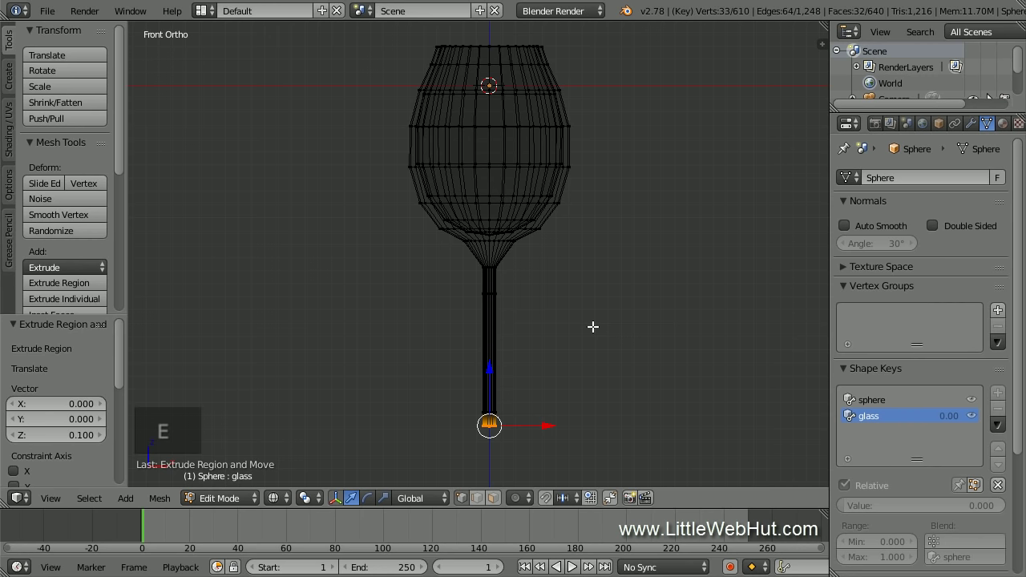
{"action": "type", "text": "e"}
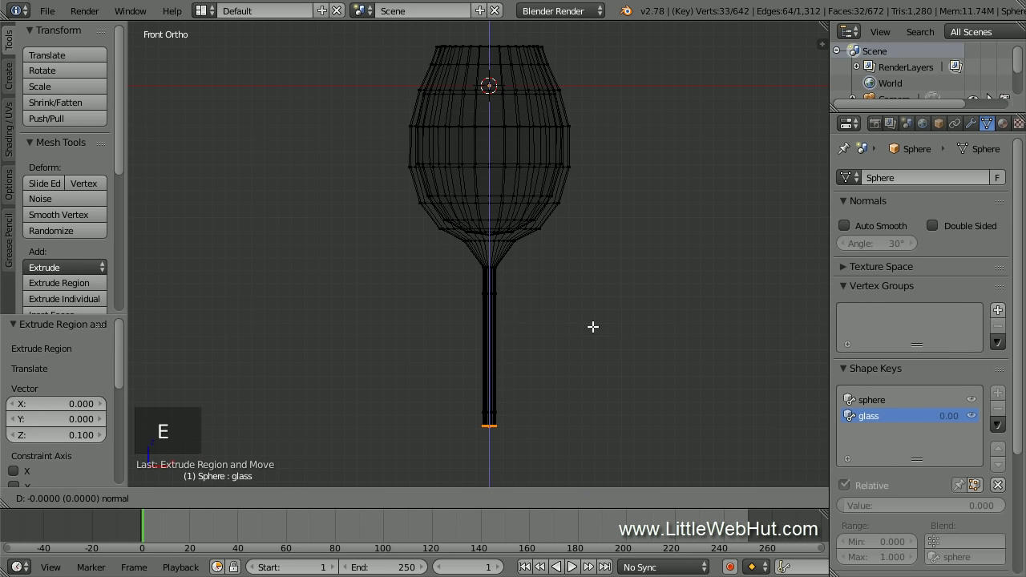
{"action": "type", "text": ".1"}
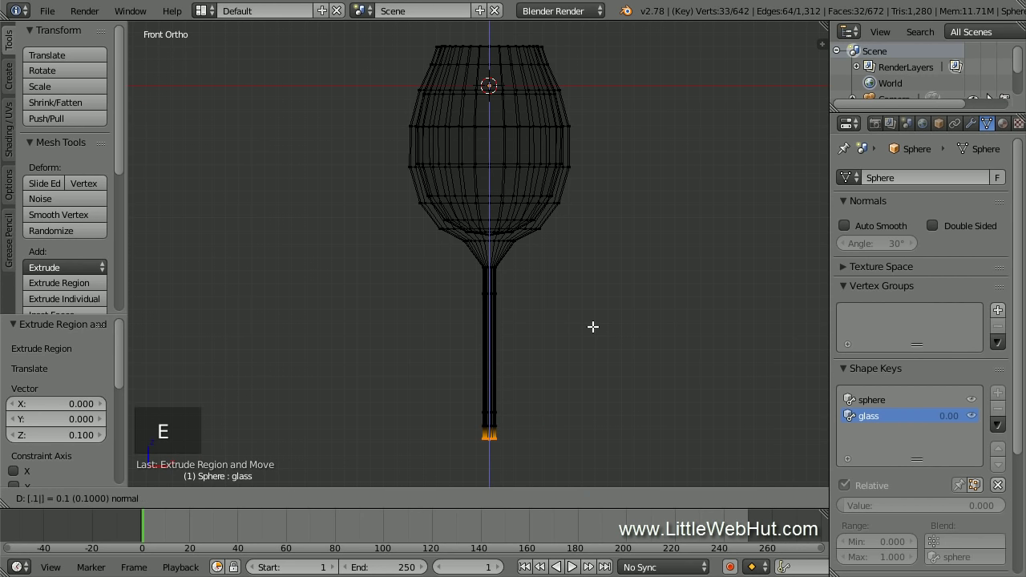
{"action": "key", "text": "Return"}
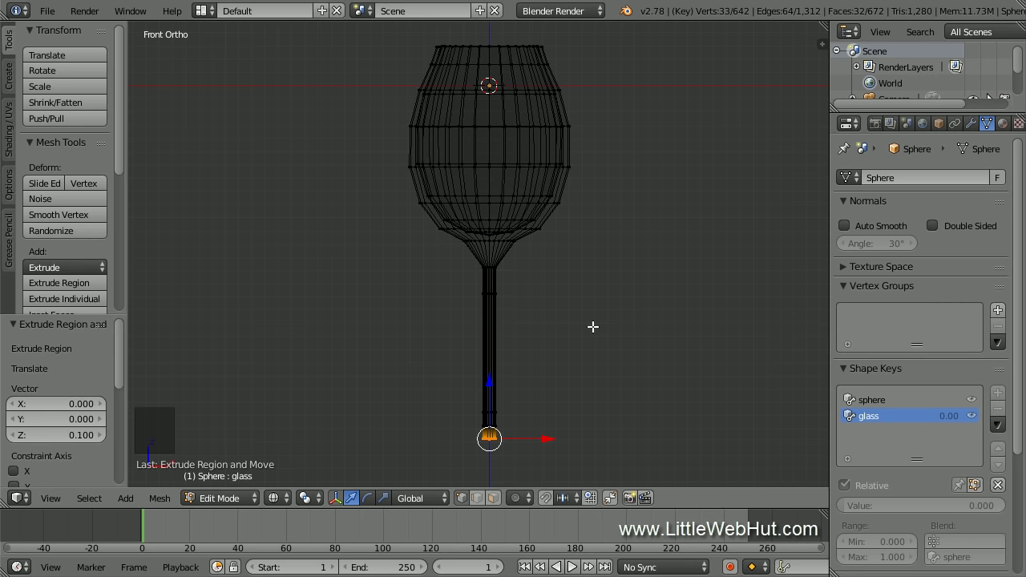
- Scale the stem's extruded lower end by 10 to spread it into the glass's wide foot
{"action": "type", "text": "s"}
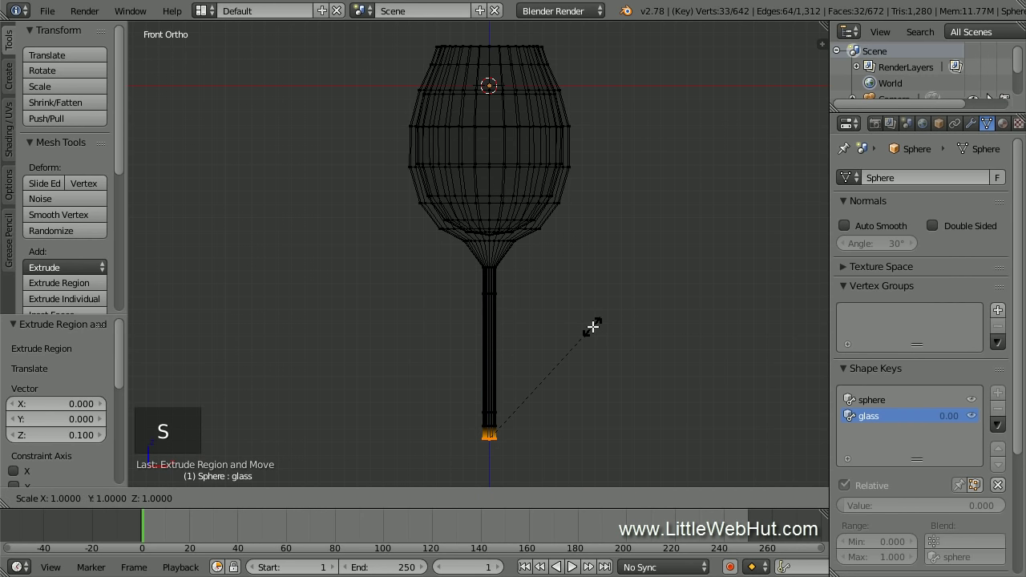
{"action": "type", "text": "10"}
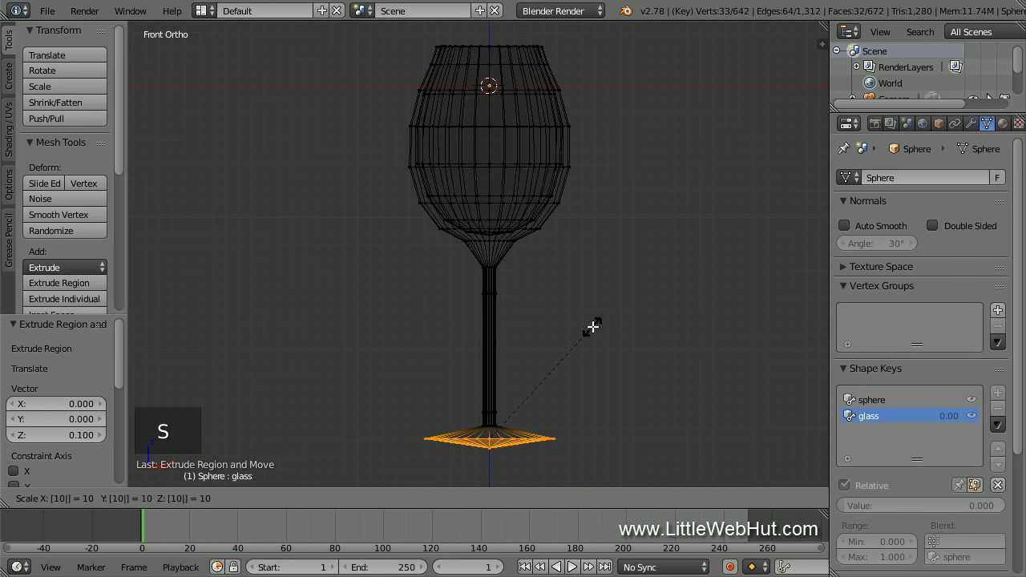
{"action": "key", "text": "Return"}
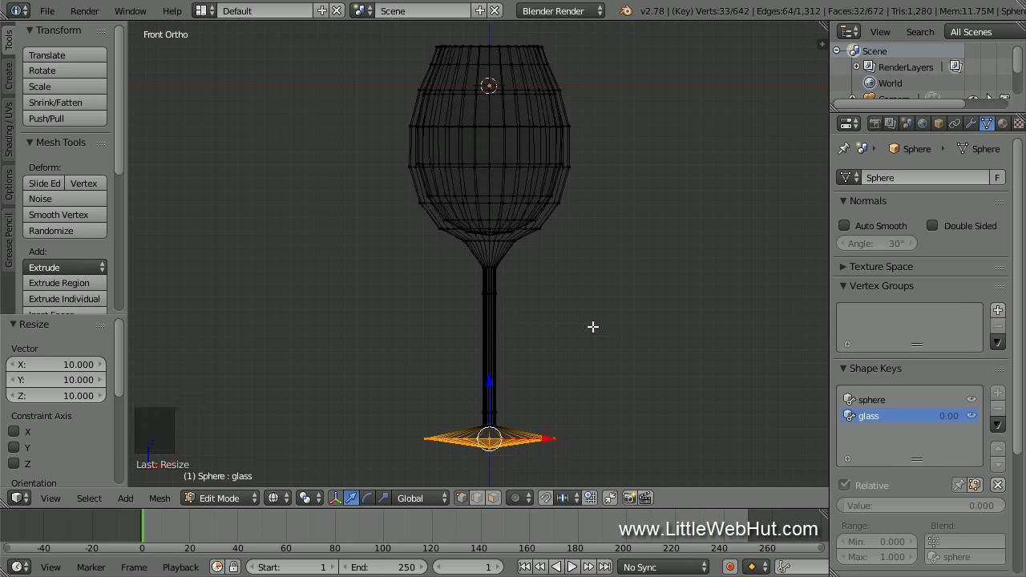
- Extrude the underside of the foot downward twice, by 0.05 and by 0.01
{"action": "key", "text": "e"}
{"action": "type", "text": ".05"}
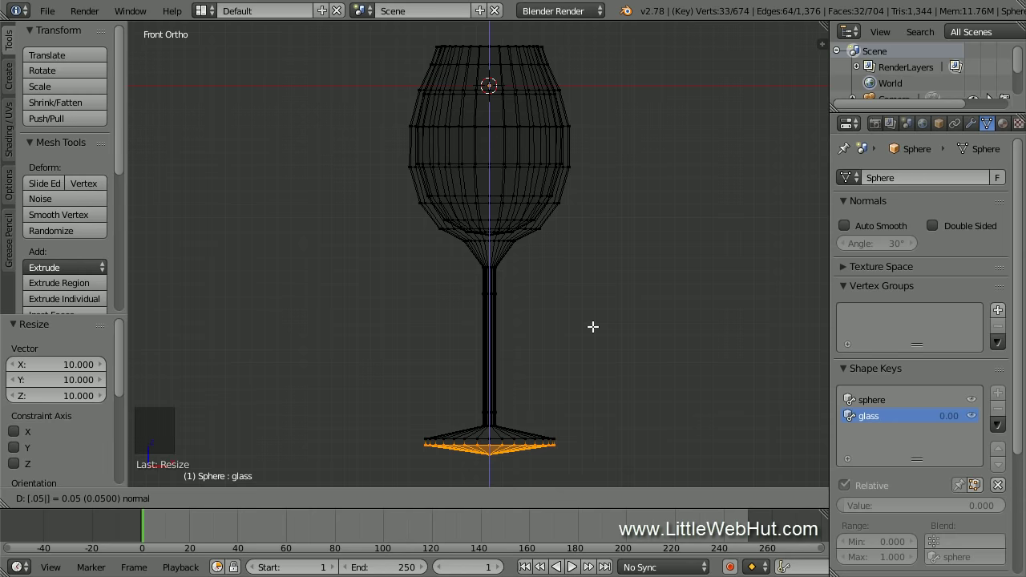
{"action": "key", "text": "Return"}
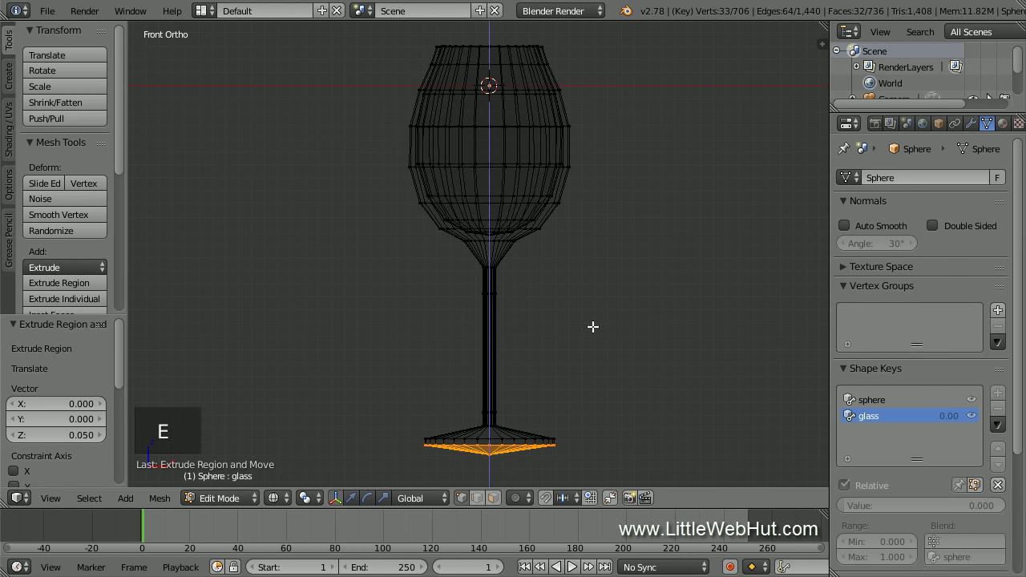
{"action": "type", "text": "e.01"}
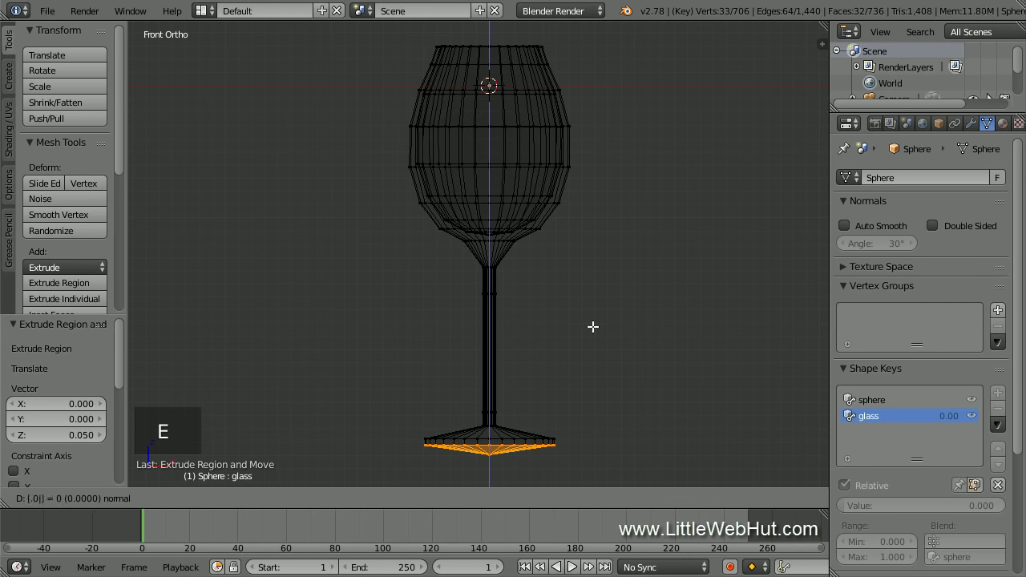
{"action": "key", "text": "Return"}
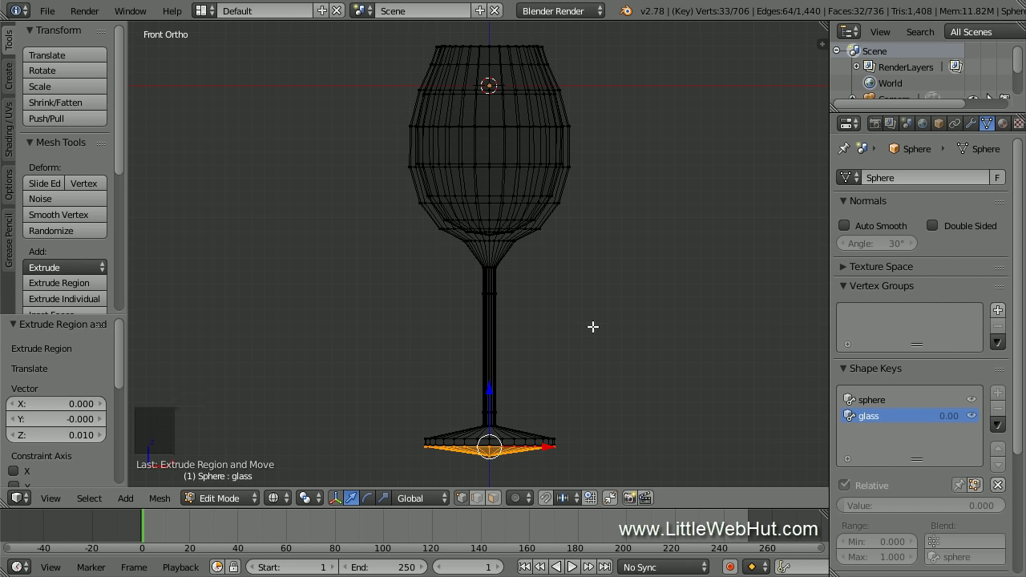
- Flatten the underside of the foot by scaling it to 0 along the Z axis
{"action": "key", "text": "s"}
{"action": "type", "text": "z"}
{"action": "type", "text": "0"}
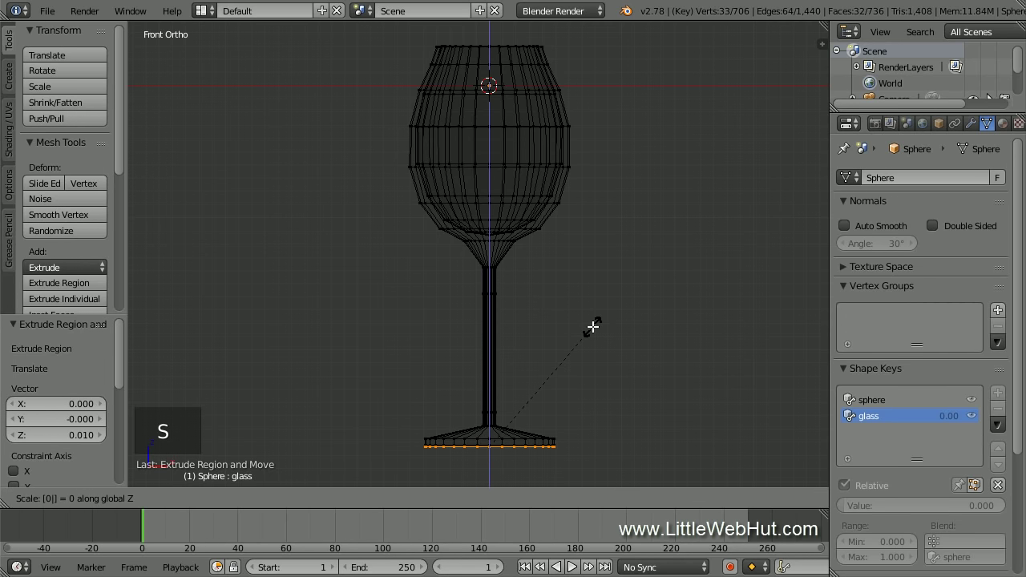
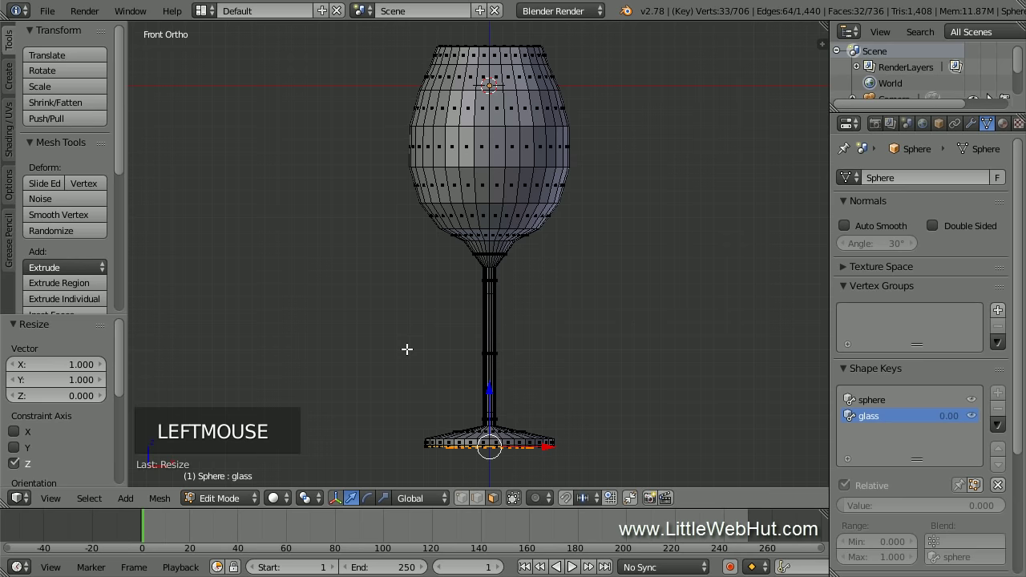
- Select only the circle of triangular faces at the bottom of the glass's inner bowl
{"action": "key", "text": "a"}
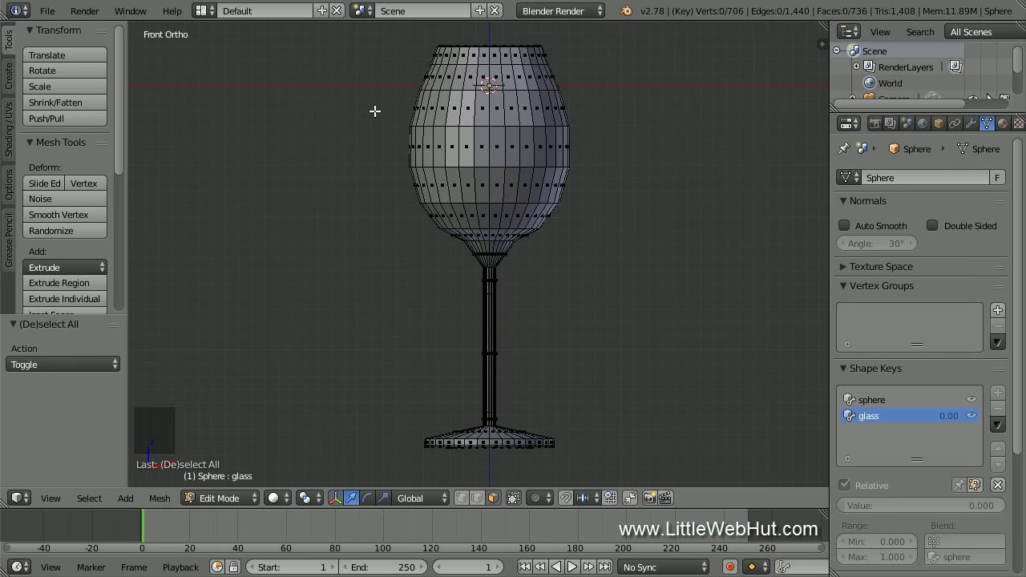
{"action": "middle_click_drag", "start_coordinate": [374, 112], "coordinate": [372, 268]}
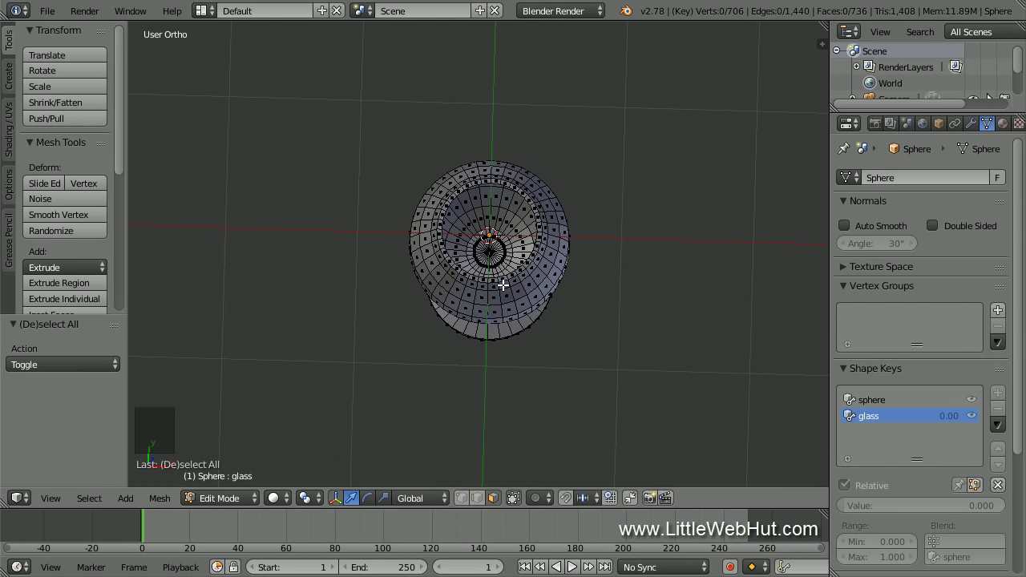
{"action": "scroll", "coordinate": [503, 285], "scroll_direction": "up", "scroll_amount": 6}
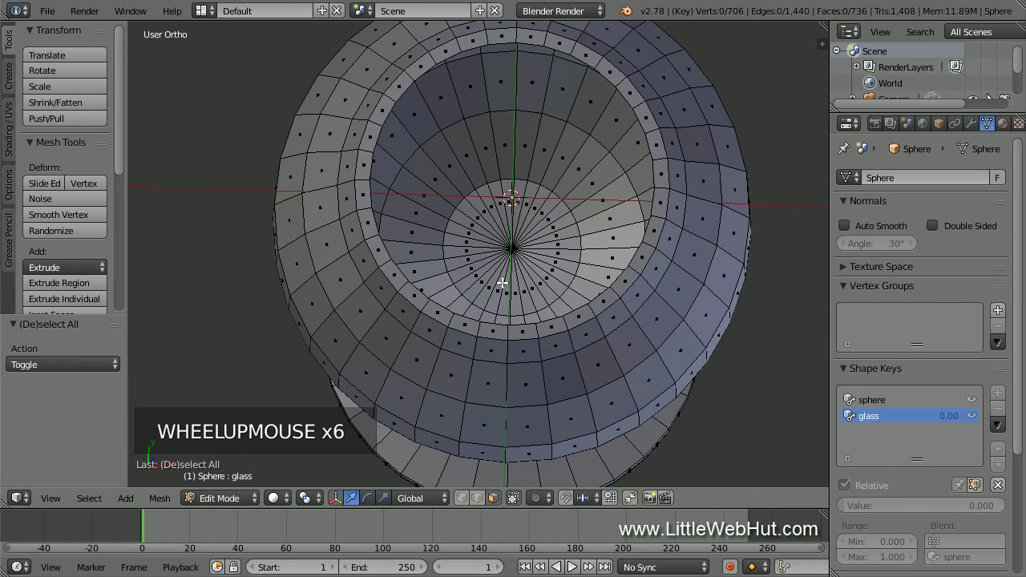
{"action": "scroll", "coordinate": [502, 283], "scroll_direction": "up", "scroll_amount": 1}
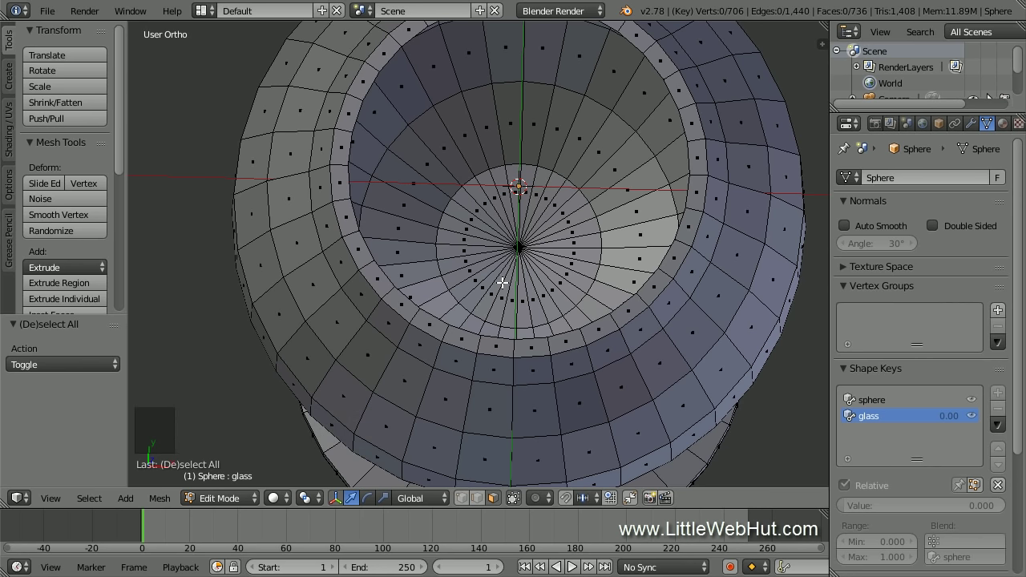
{"action": "key", "text": "b"}
{"action": "left_click_drag", "start_coordinate": [489, 211], "coordinate": [566, 287]}
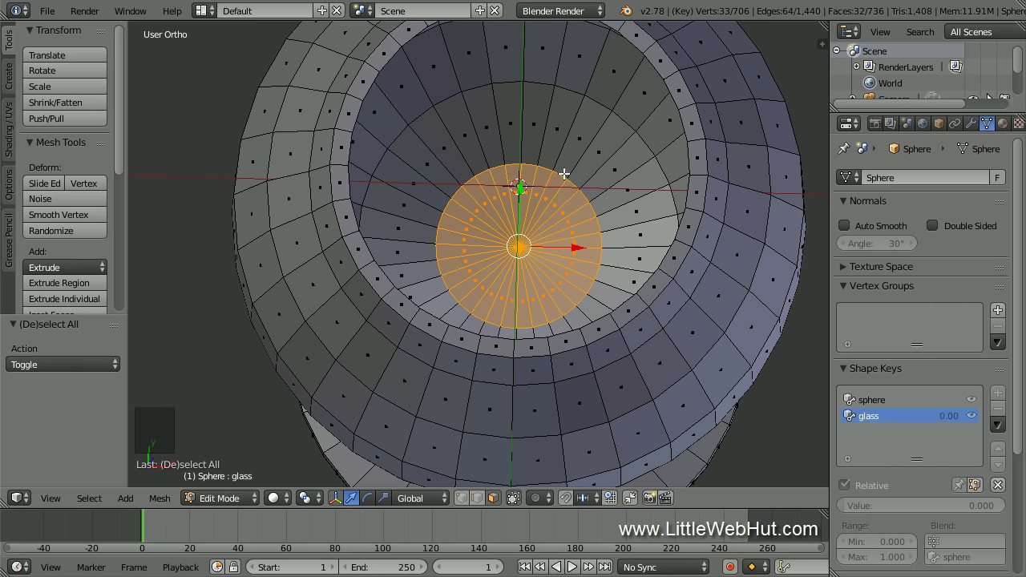
- Add the four inner-bowl face rings above the bottom circle to the selection
{"action": "right_click", "coordinate": [570, 131], "text": "alt+shift"}
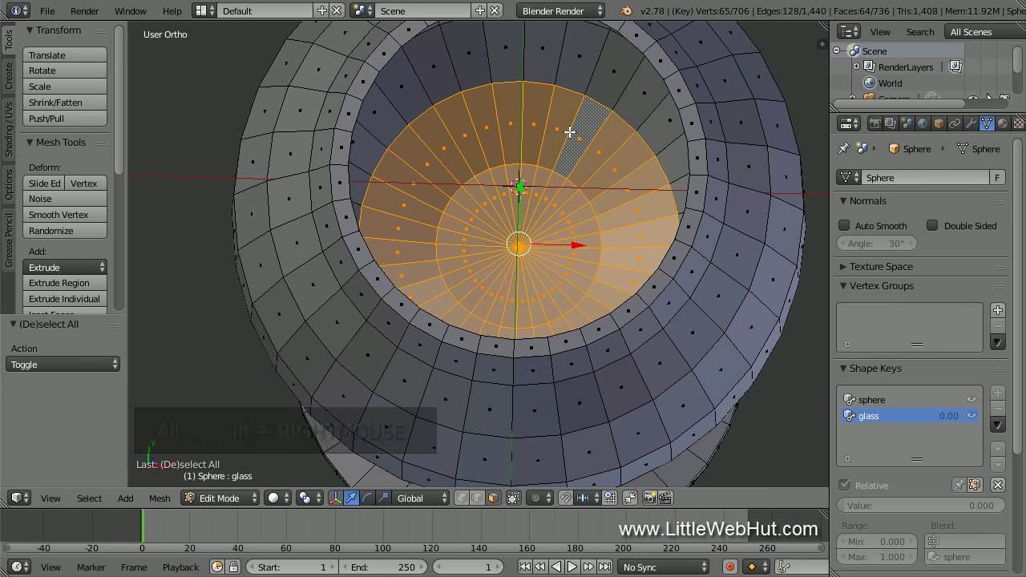
{"action": "right_click", "coordinate": [596, 63], "text": "alt+shift"}
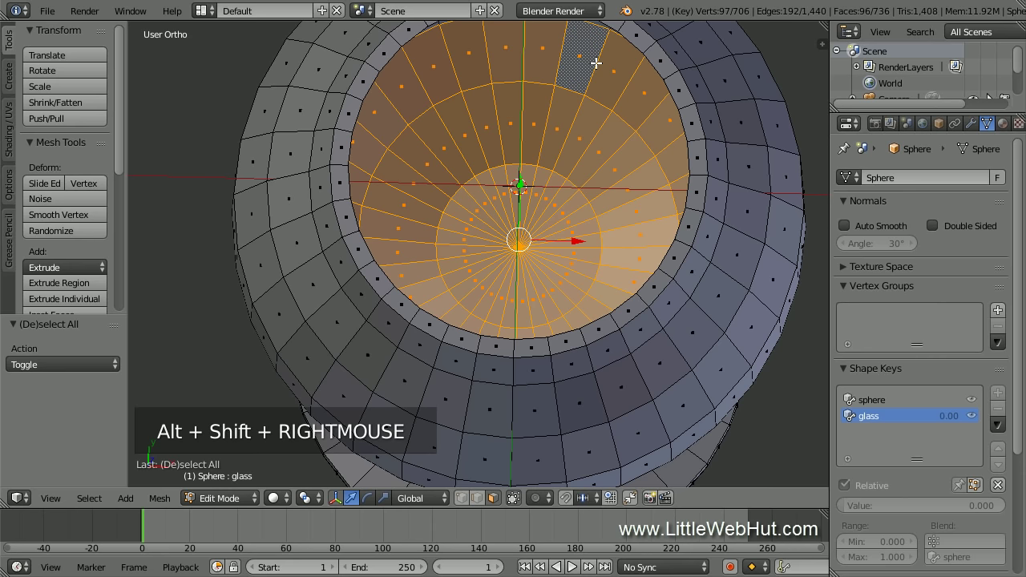
{"action": "middle_click_drag", "start_coordinate": [570, 83], "coordinate": [564, 305], "text": "shift"}
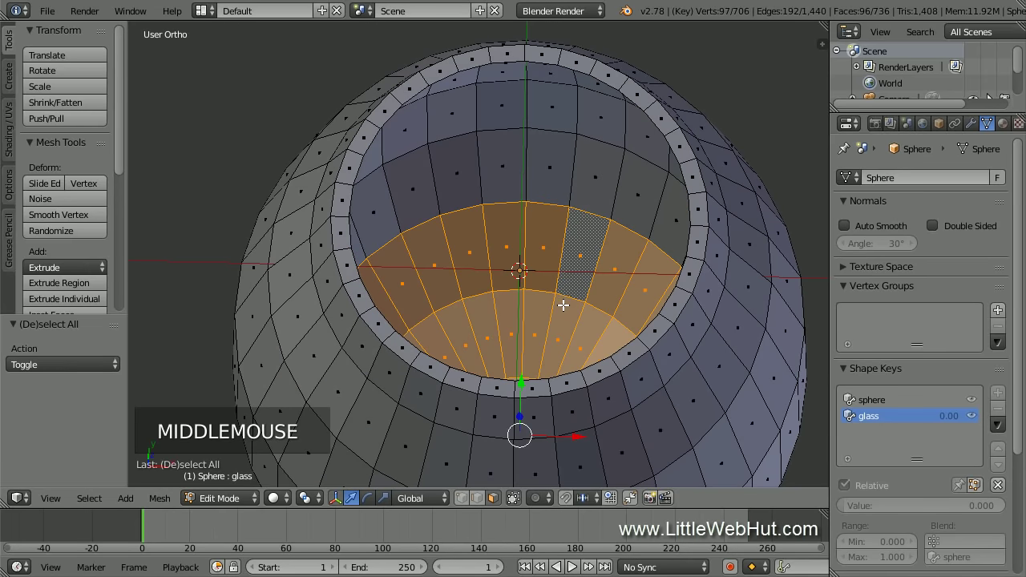
{"action": "right_click", "coordinate": [574, 174], "text": "alt+shift"}
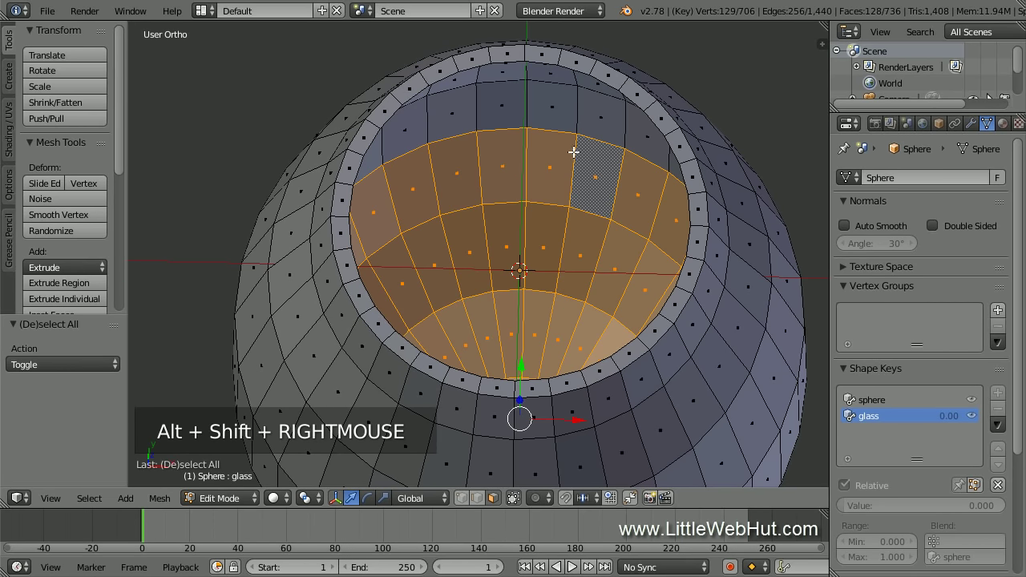
{"action": "right_click", "coordinate": [576, 113], "text": "alt+shift"}
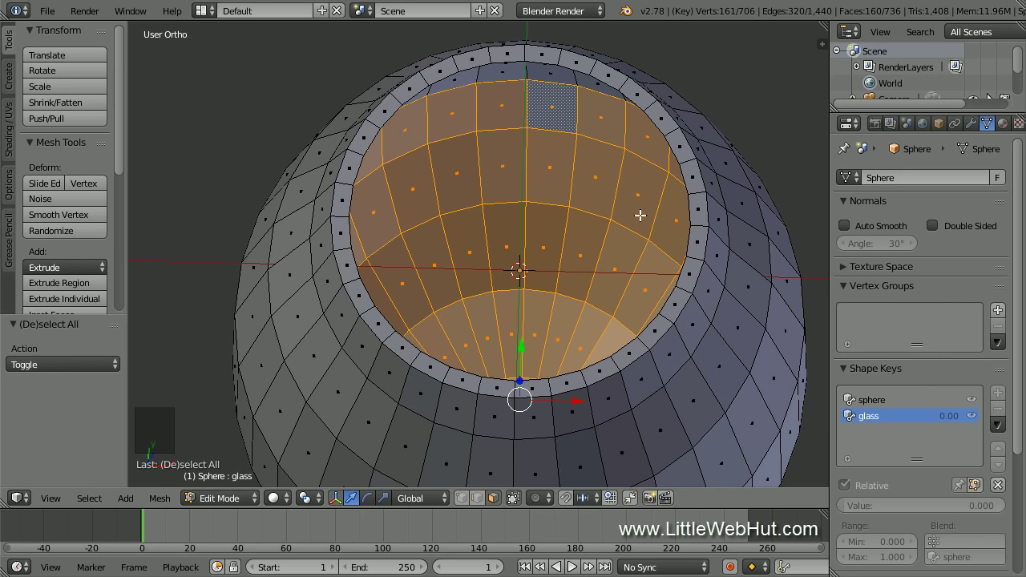
- Create a vertex group named wine and assign the selected inner bowl faces to it
{"action": "left_click", "coordinate": [997, 313]}
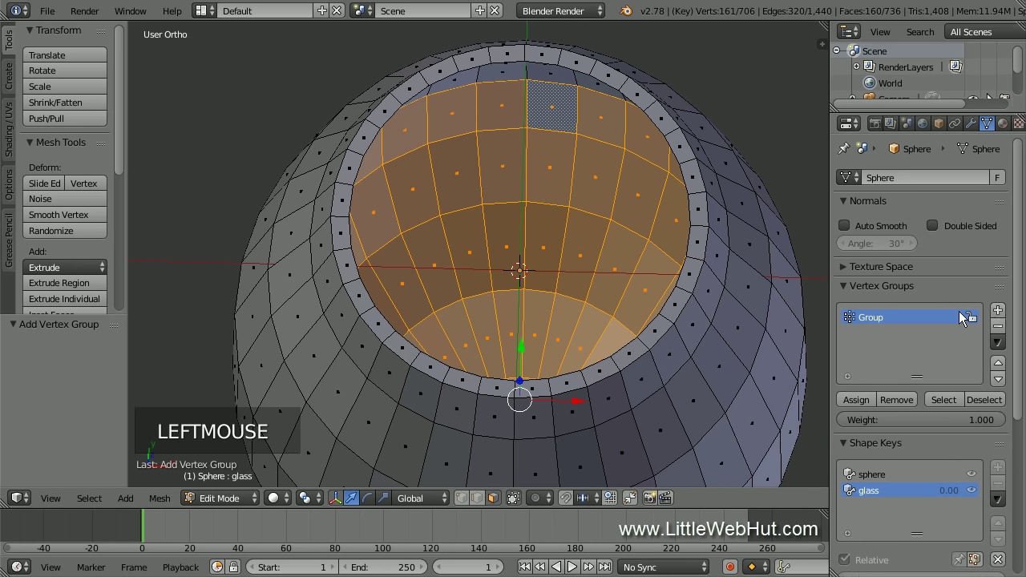
{"action": "double_click", "coordinate": [891, 317]}
{"action": "type", "text": "wine"}
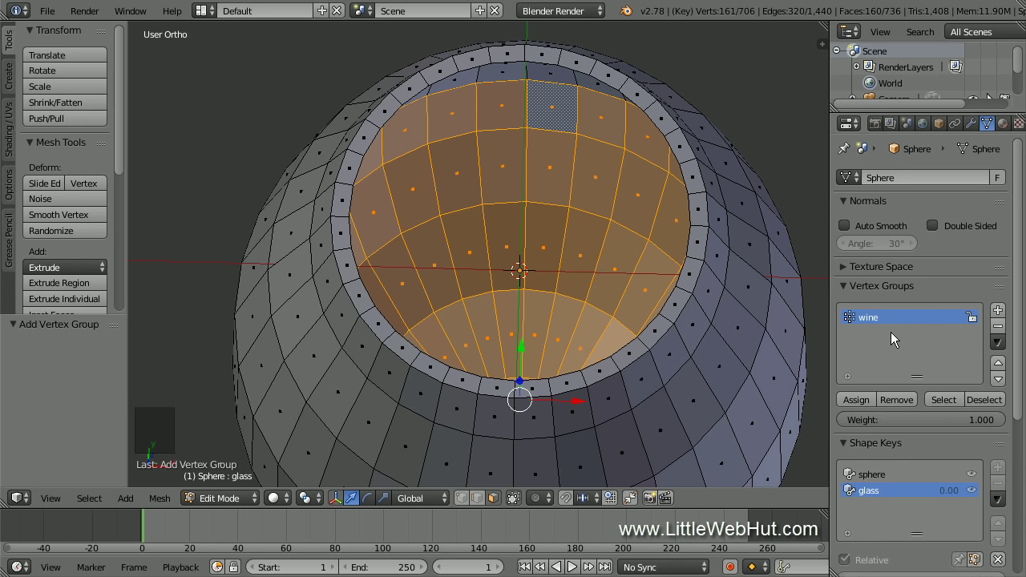
{"action": "left_click", "coordinate": [861, 401]}
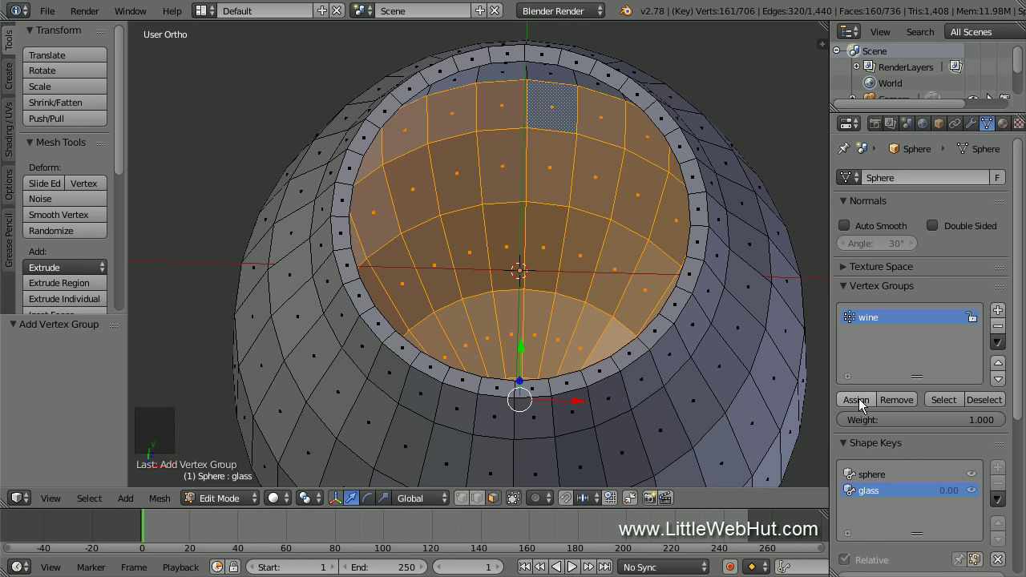
- Extrude the edge loop at the upper border of the wine faces in place and scale it to 0.95
{"action": "left_click", "coordinate": [477, 498]}
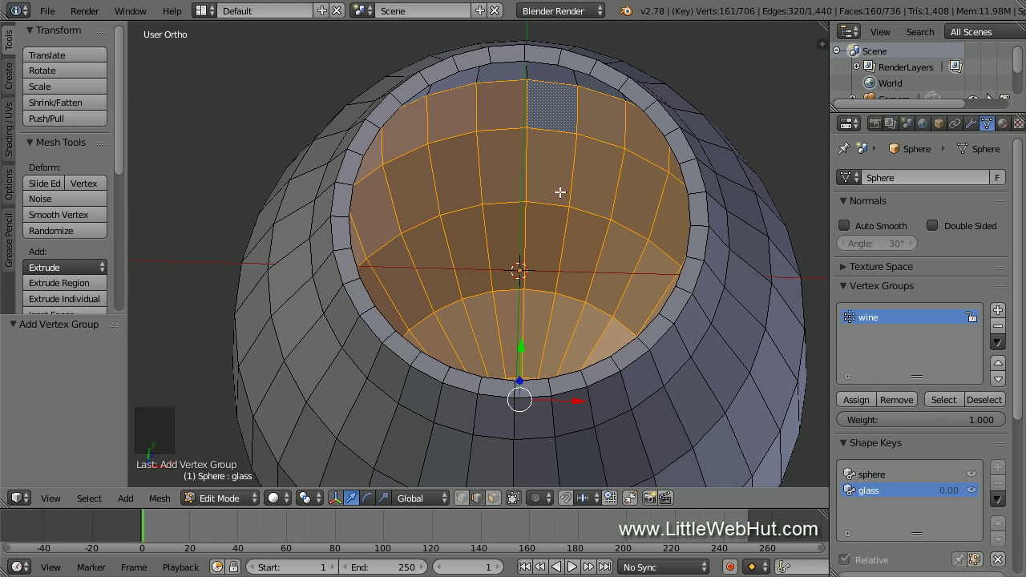
{"action": "right_click", "coordinate": [557, 83], "text": "alt"}
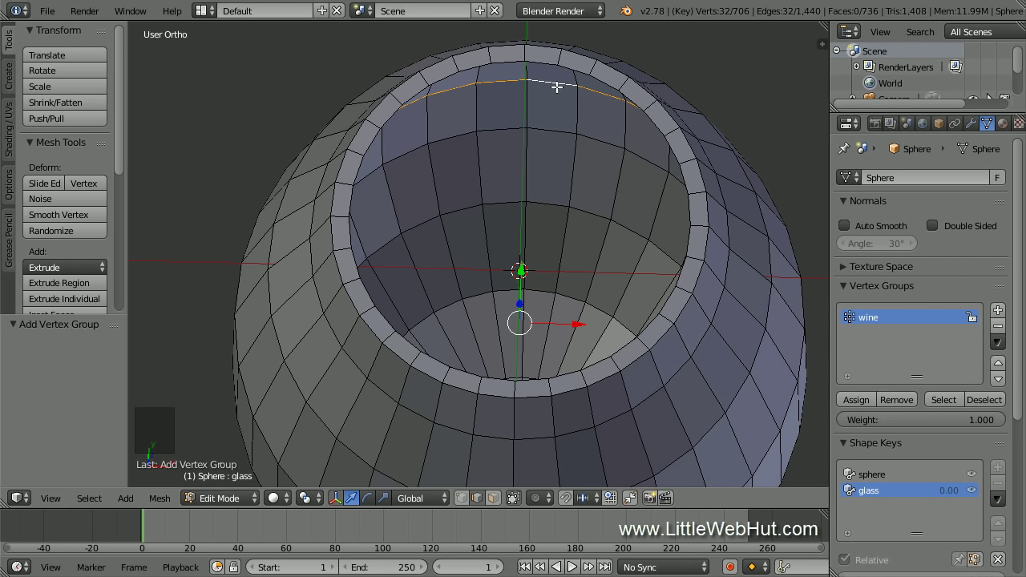
{"action": "key", "text": "e"}
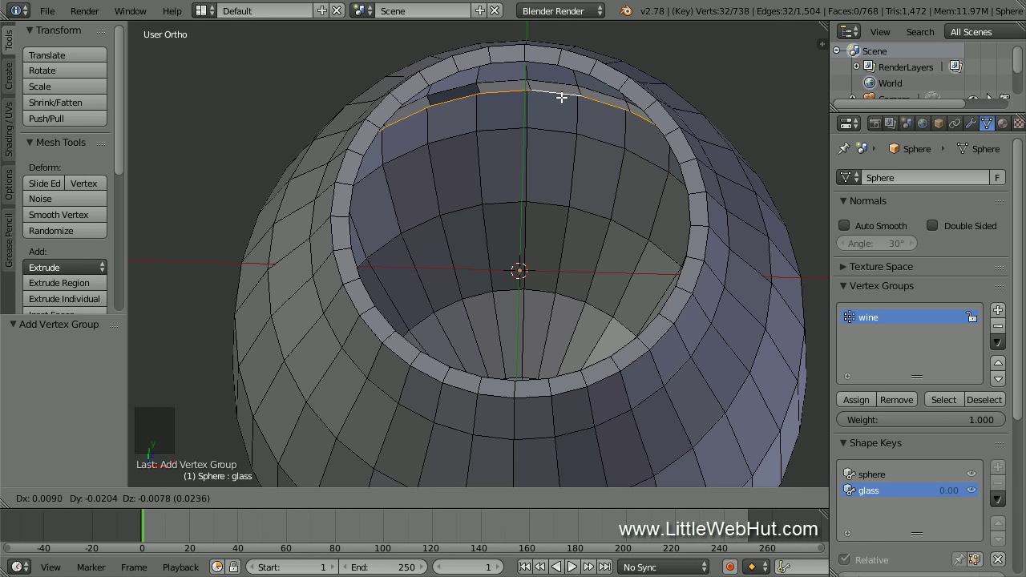
{"action": "right_click", "coordinate": [561, 97]}
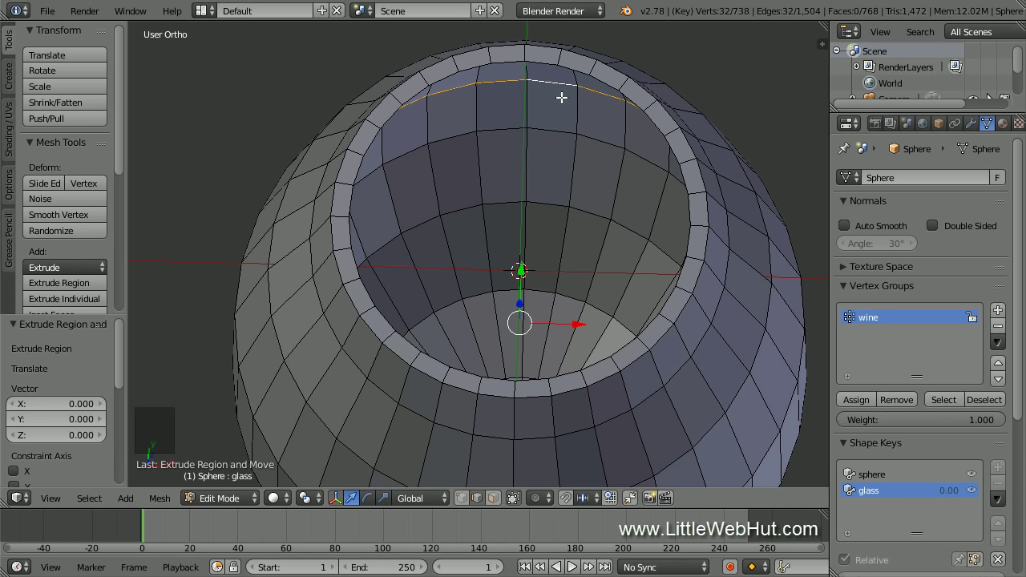
{"action": "type", "text": "s"}
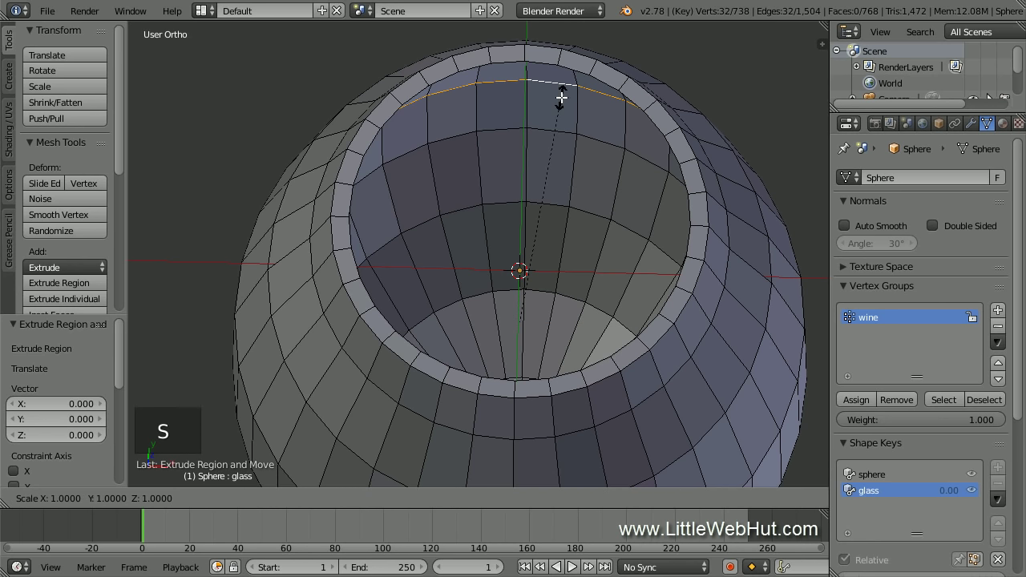
{"action": "type", "text": "."}
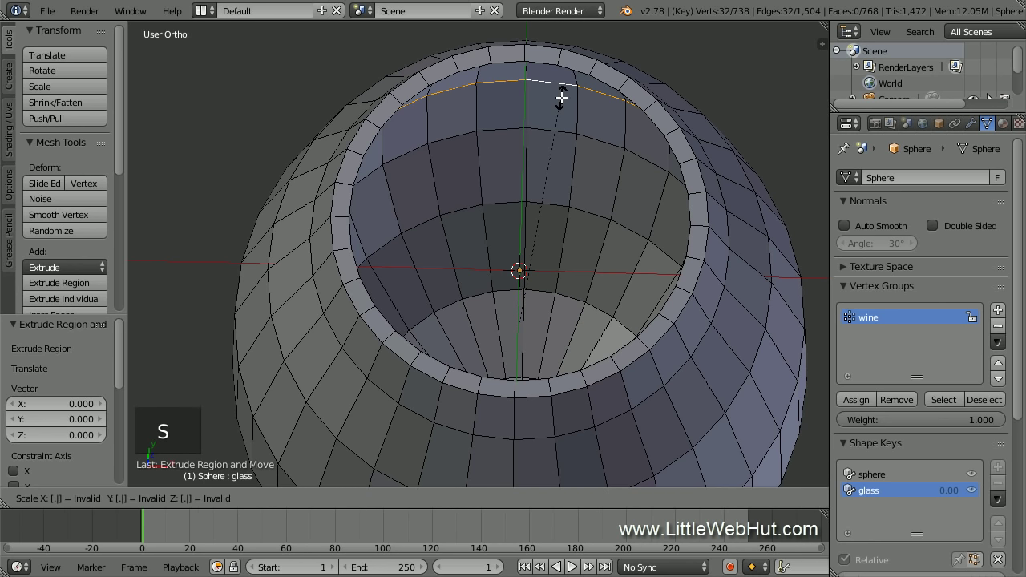
{"action": "type", "text": "95"}
{"action": "key", "text": "Return"}
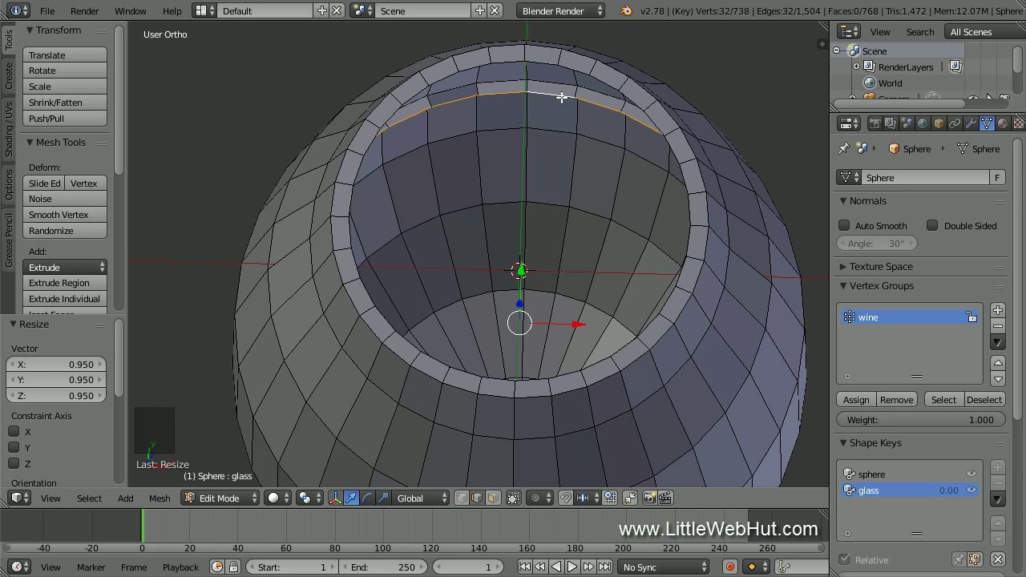
- Fill the scaled loop with a face as the wine surface and assign it to the wine vertex group
{"action": "key", "text": "f"}
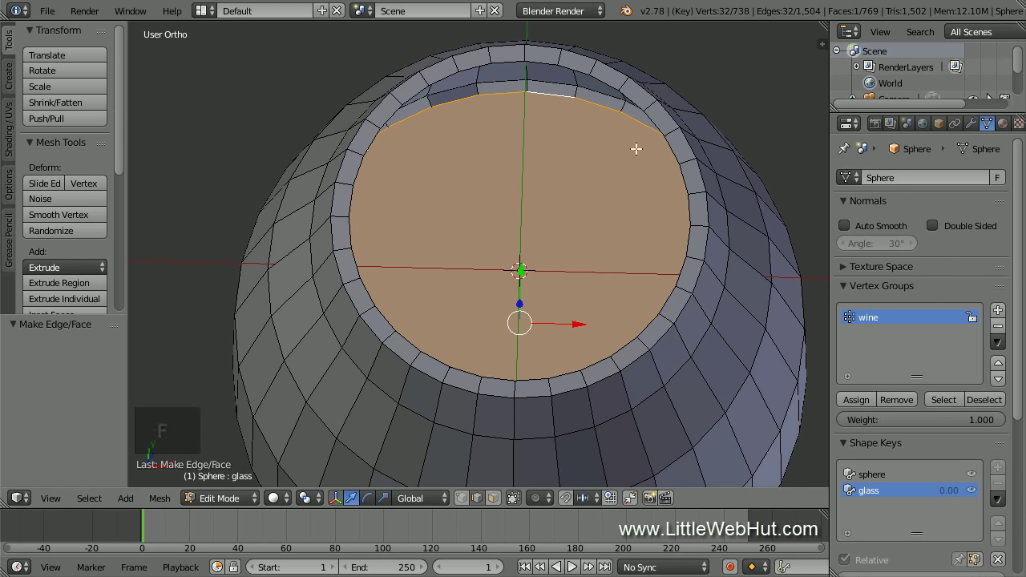
{"action": "left_click", "coordinate": [856, 399]}
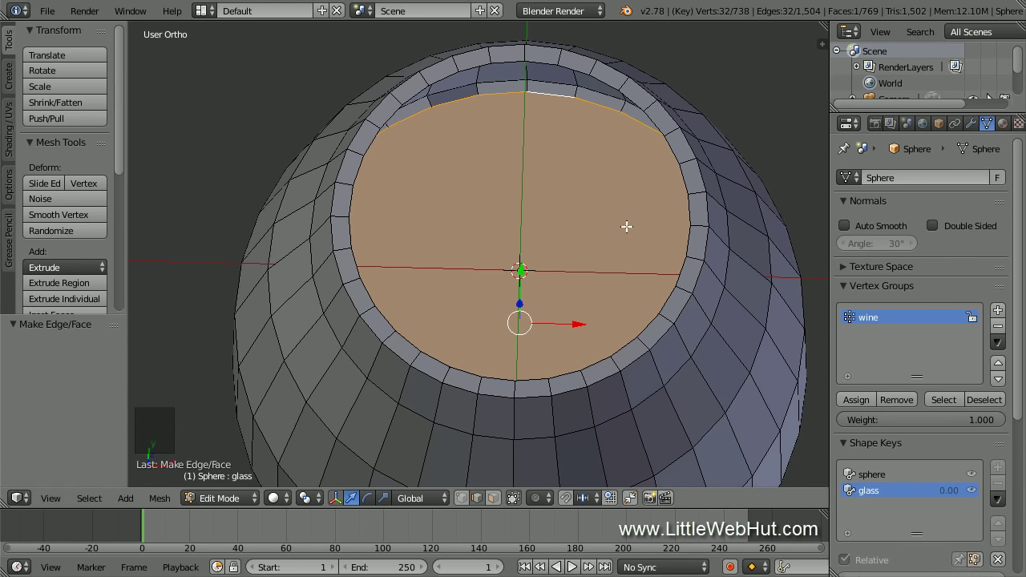
- Add one loop cut around the bowl's inner wall, slid down to just above the wine surface at about -0.77
{"action": "middle_click_drag", "start_coordinate": [607, 202], "coordinate": [610, 380], "text": "shift"}
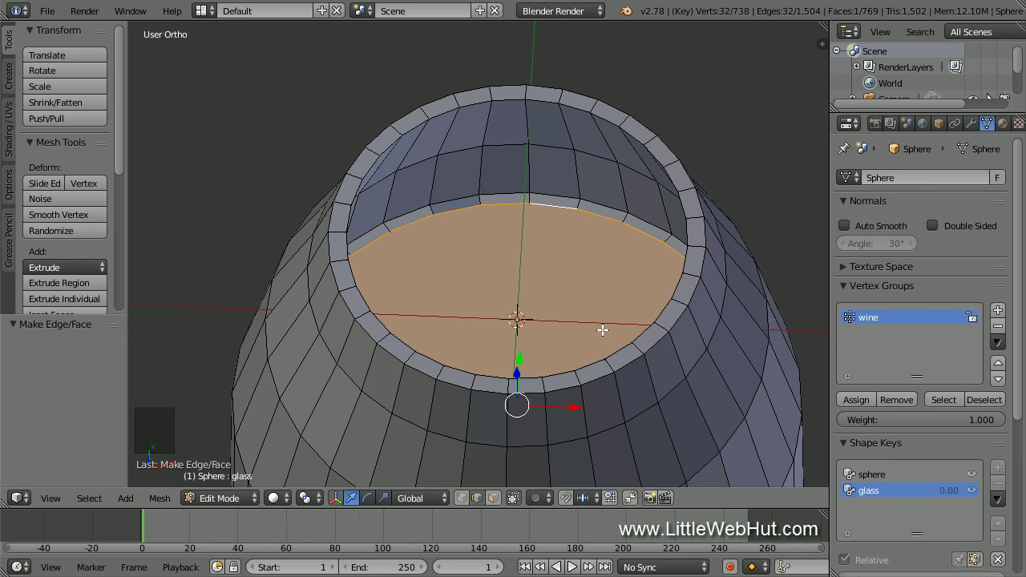
{"action": "key", "text": "ctrl+r"}
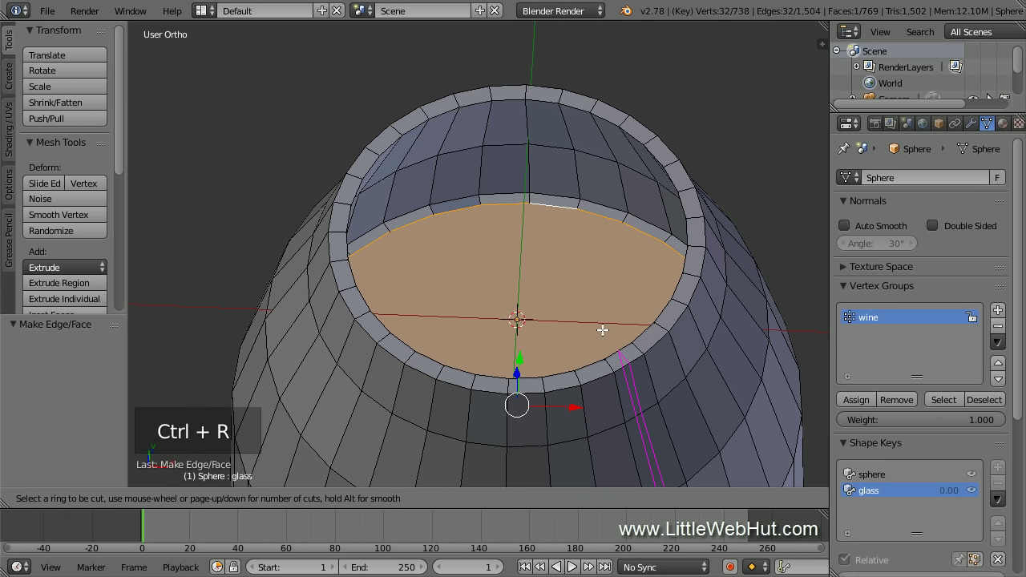
{"action": "left_click", "coordinate": [478, 171]}
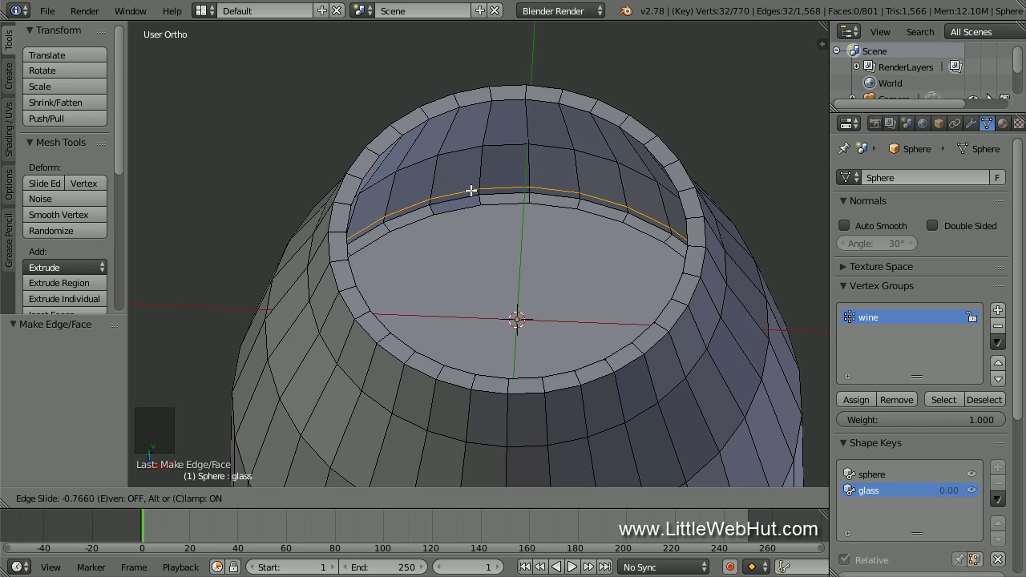
{"action": "left_click", "coordinate": [469, 191]}
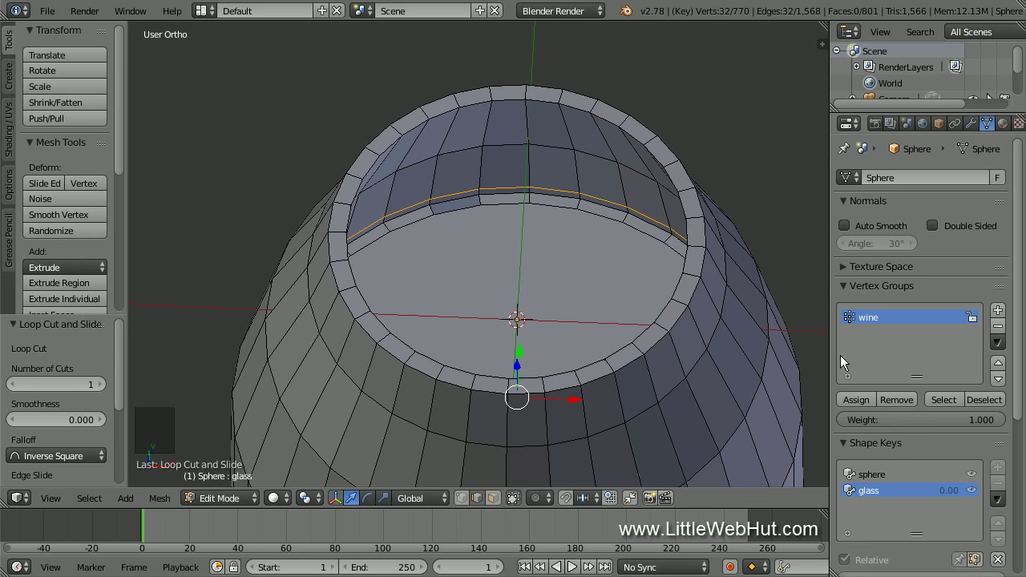
- Remove the selected edge loop from the wine vertex group and recalculate the normals of the entire mesh
{"action": "left_click", "coordinate": [898, 397]}
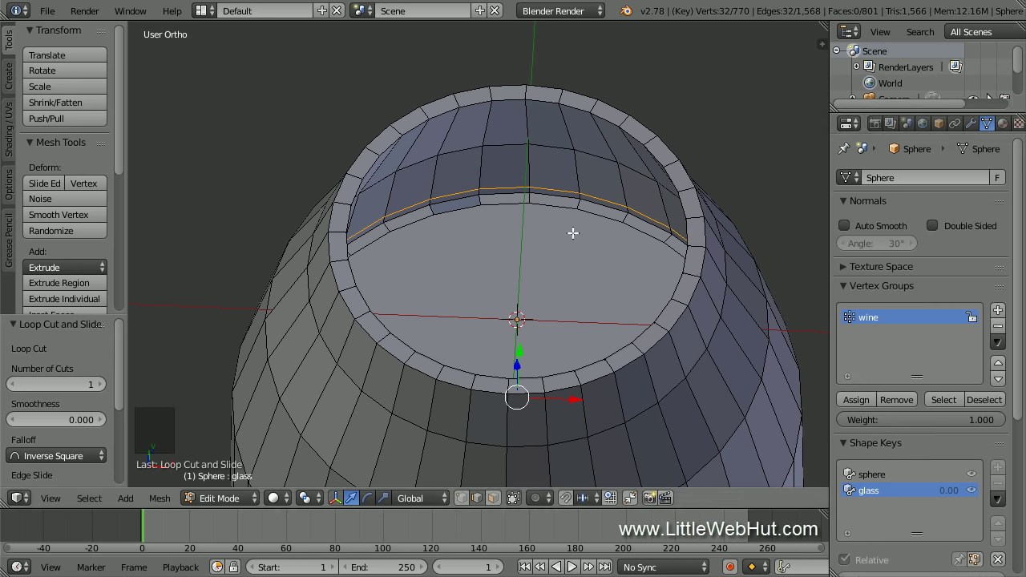
{"action": "key", "text": "a"}
{"action": "key", "text": "a"}
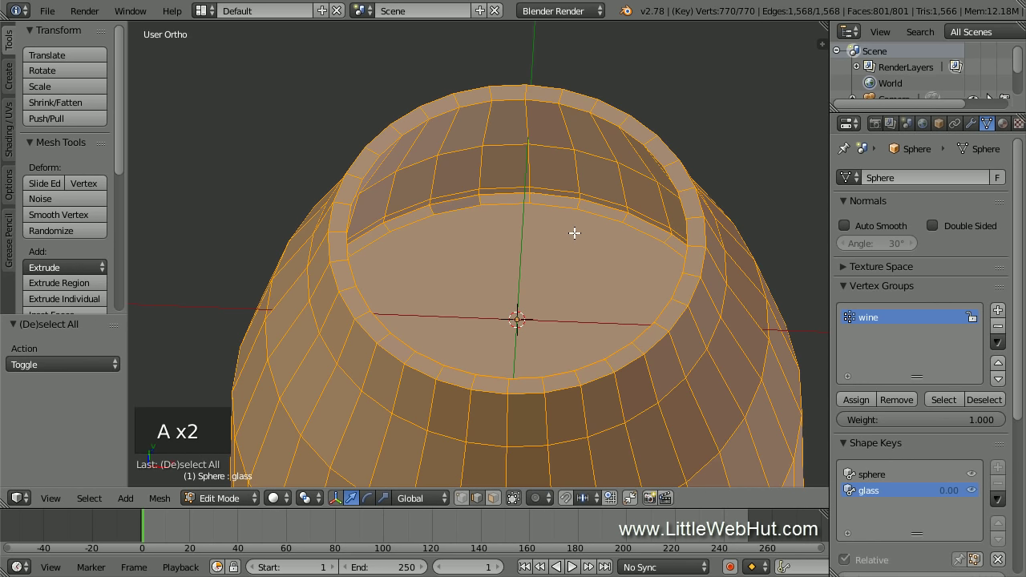
{"action": "left_click", "coordinate": [10, 128]}
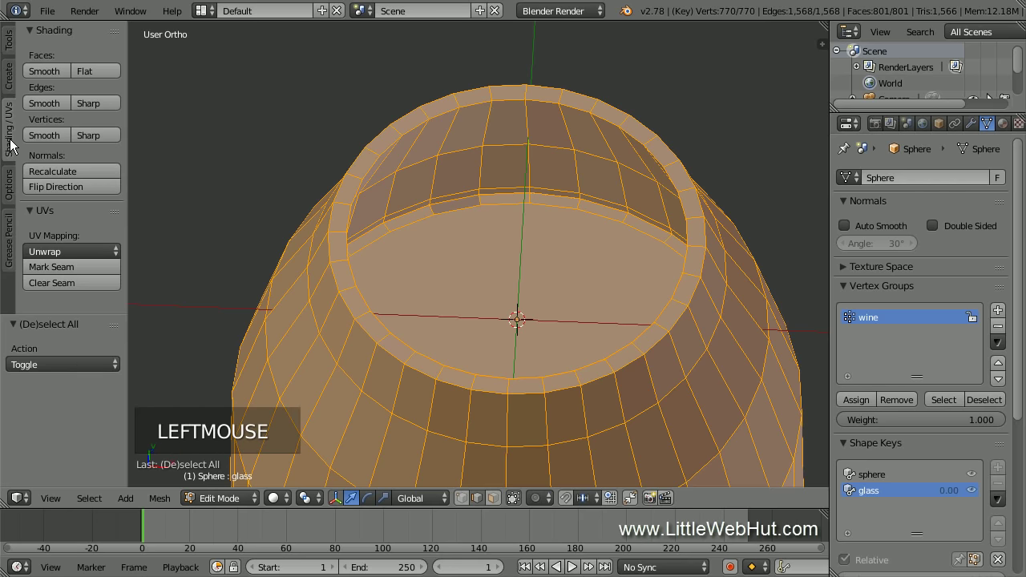
{"action": "left_click", "coordinate": [99, 171]}
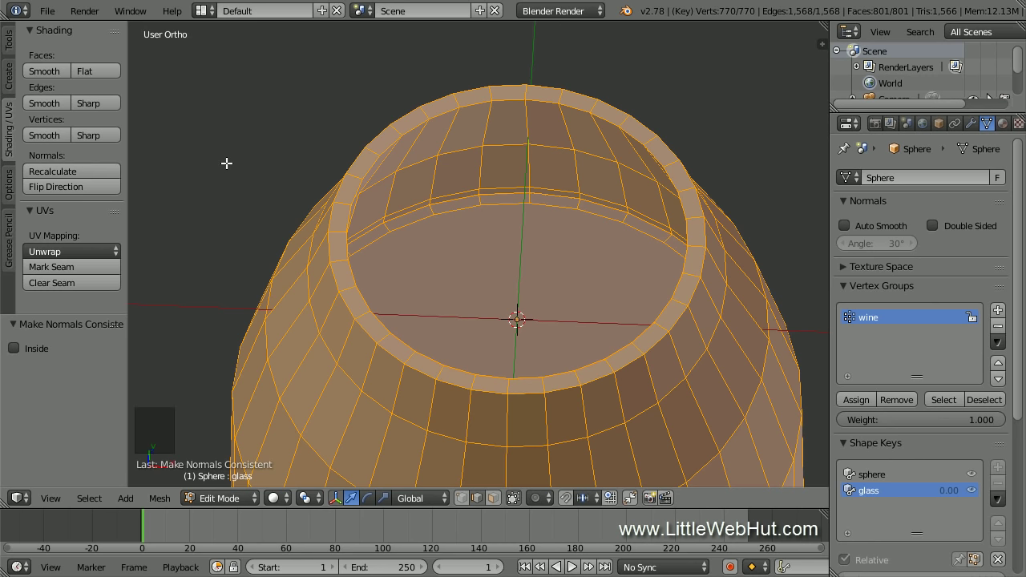
- In front view, compare the sphere and glass shape keys, and move the whole glass shape up 1.741 along Z to match the sphere's base
{"action": "key", "text": "KP_1"}
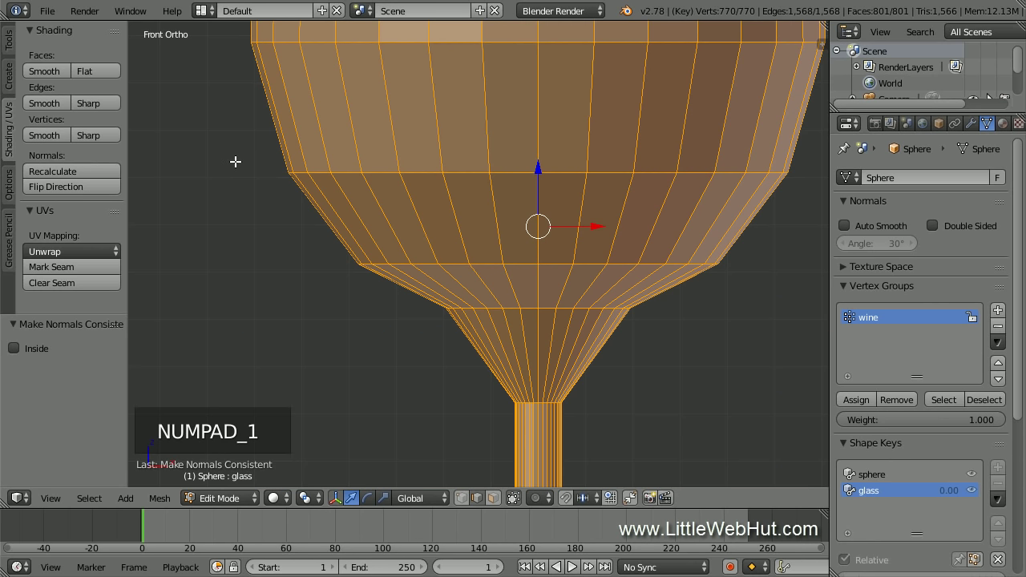
{"action": "scroll", "coordinate": [234, 162], "scroll_direction": "down", "scroll_amount": 7}
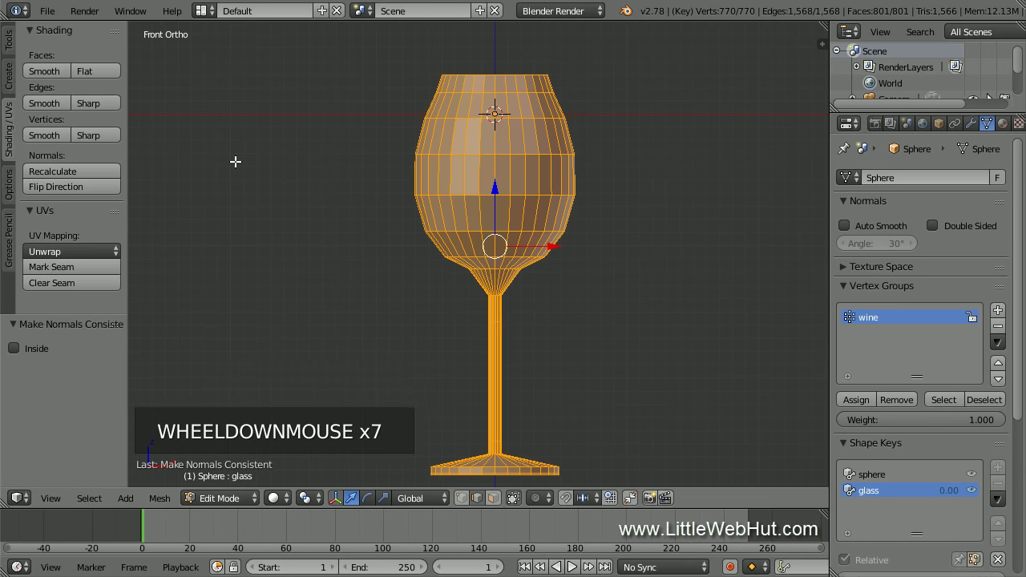
{"action": "scroll", "coordinate": [235, 161], "scroll_direction": "down", "scroll_amount": 1}
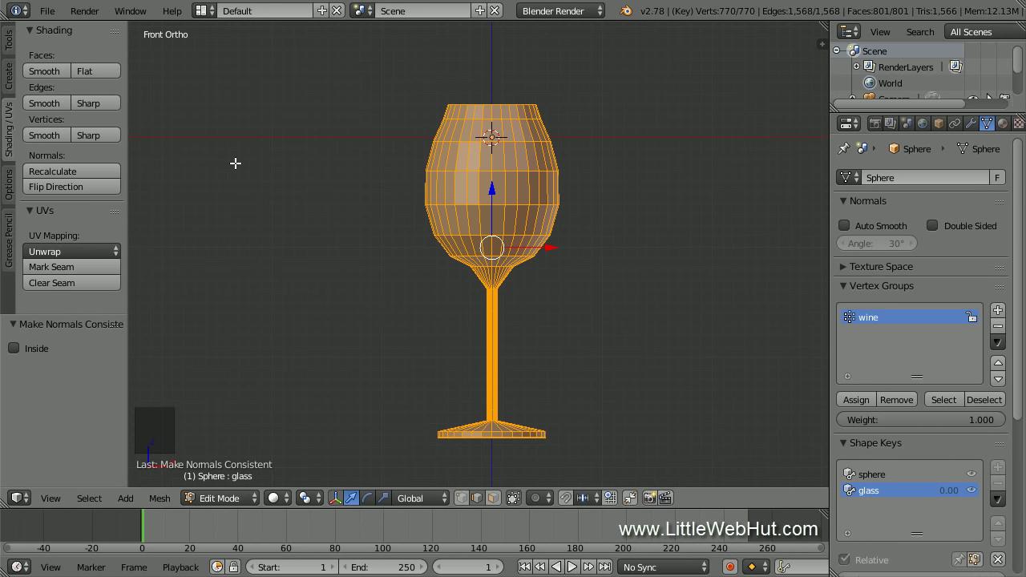
{"action": "left_click", "coordinate": [872, 474]}
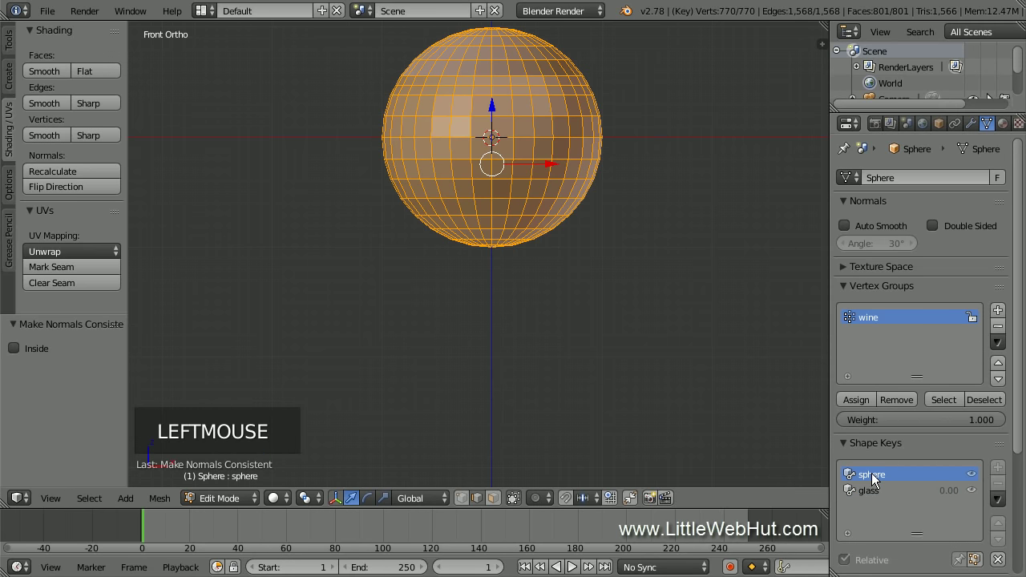
{"action": "left_click", "coordinate": [874, 490]}
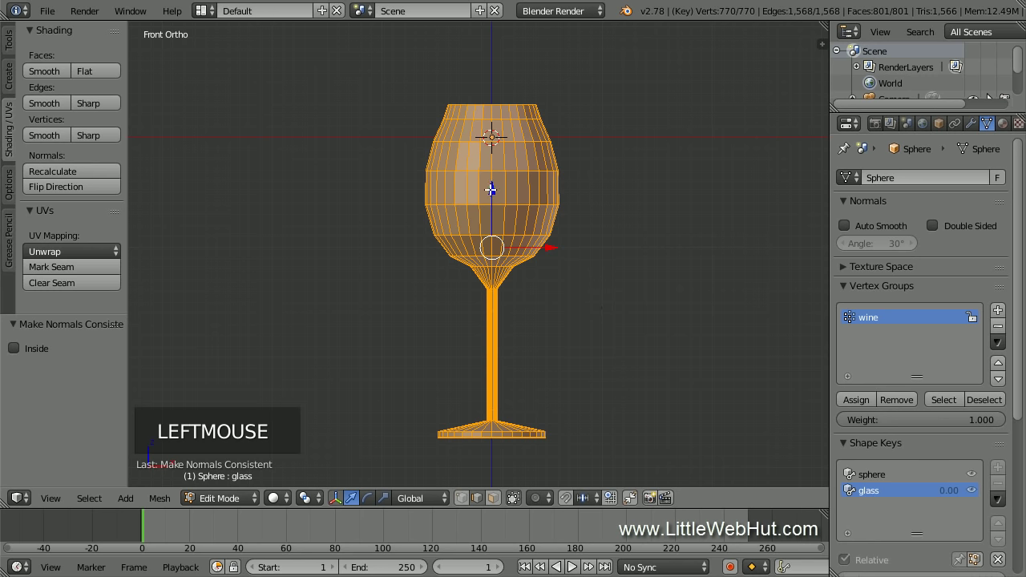
{"action": "left_click_drag", "start_coordinate": [492, 191], "coordinate": [495, 462]}
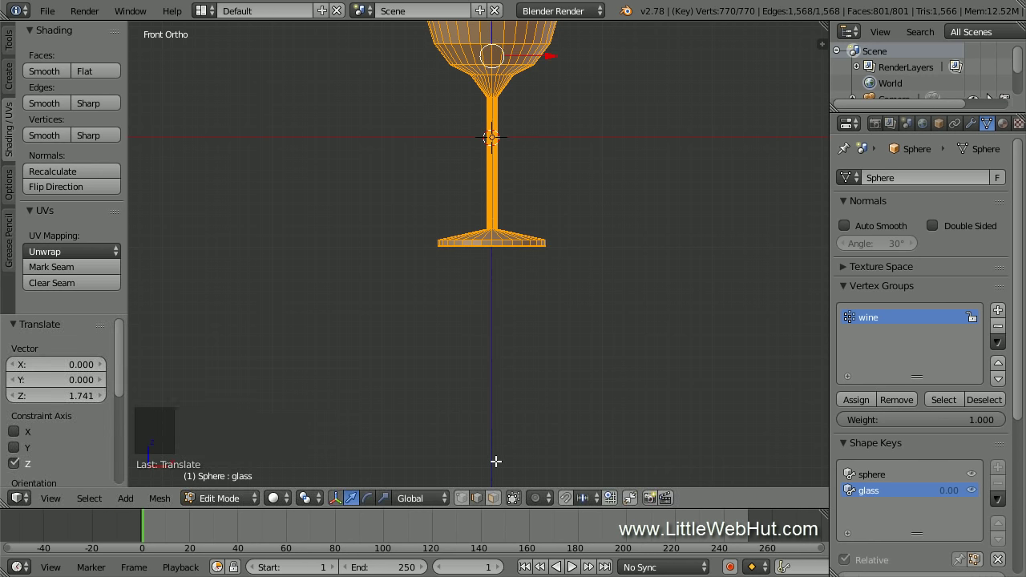
- Return to Object Mode and raise the glass shape key's value to its maximum
{"action": "key", "text": "Tab"}
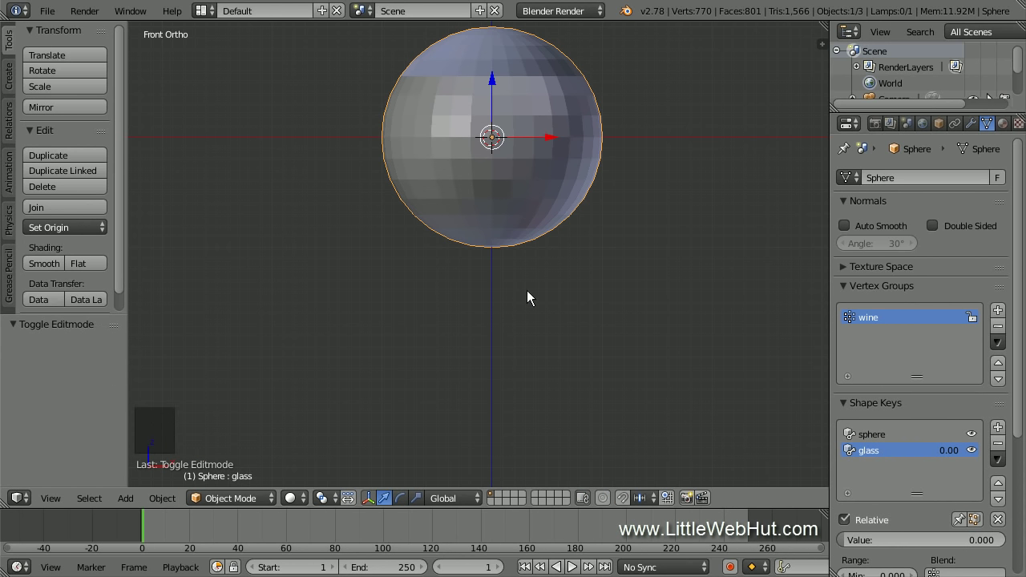
{"action": "middle_click_drag", "start_coordinate": [653, 196], "coordinate": [657, 322], "text": "shift"}
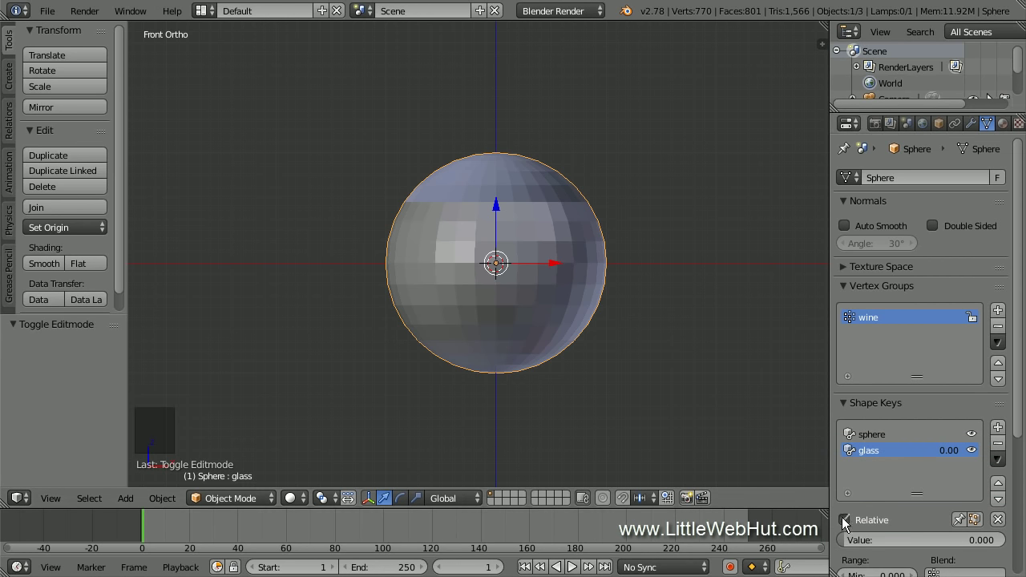
{"action": "left_click_drag", "start_coordinate": [847, 545], "coordinate": [1008, 545]}
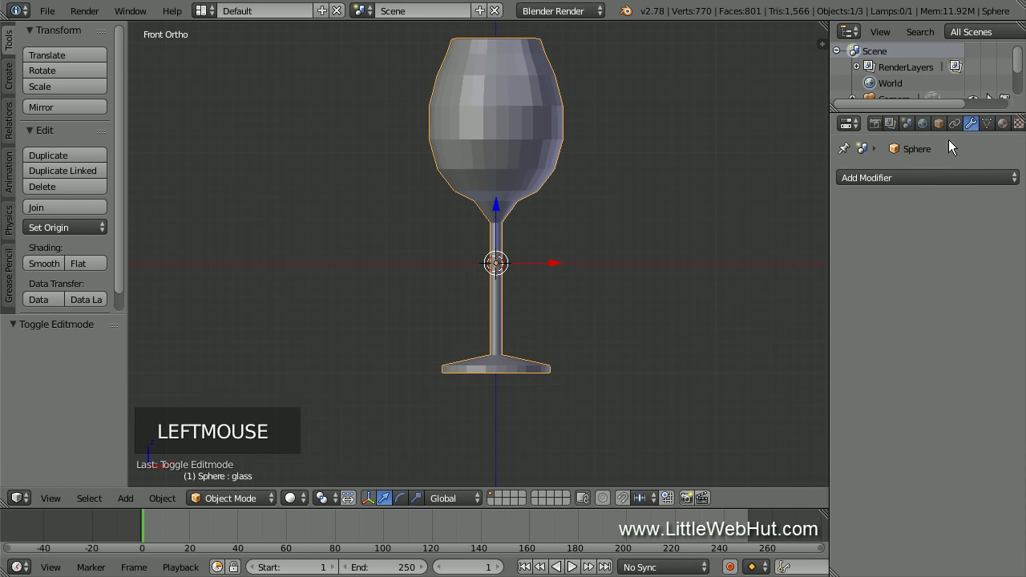
- Add a Subdivision Surface modifier with 2 view subdivisions to the glass and apply smooth shading
{"action": "left_click", "coordinate": [922, 173]}
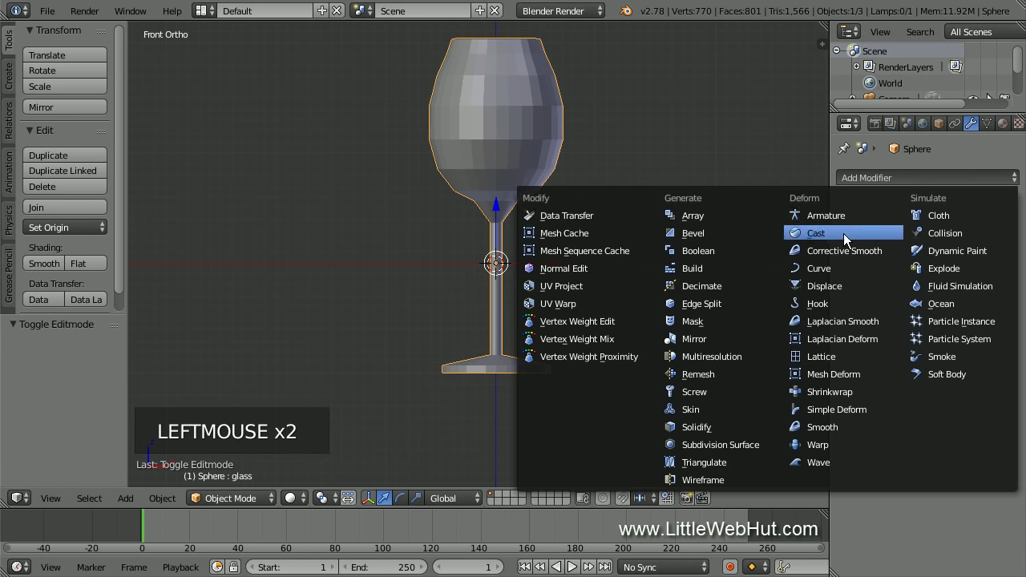
{"action": "left_click", "coordinate": [768, 445]}
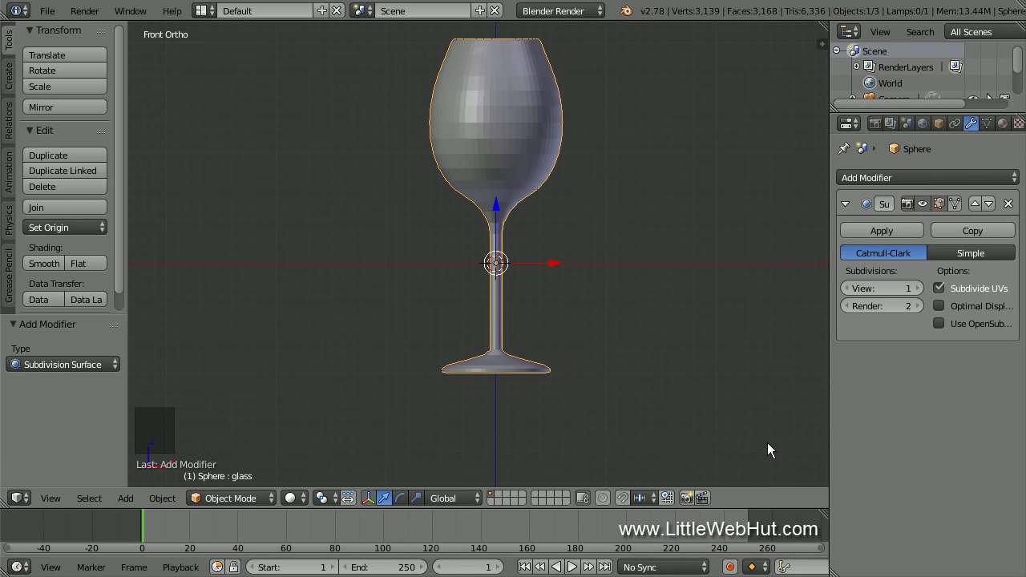
{"action": "left_click", "coordinate": [918, 289]}
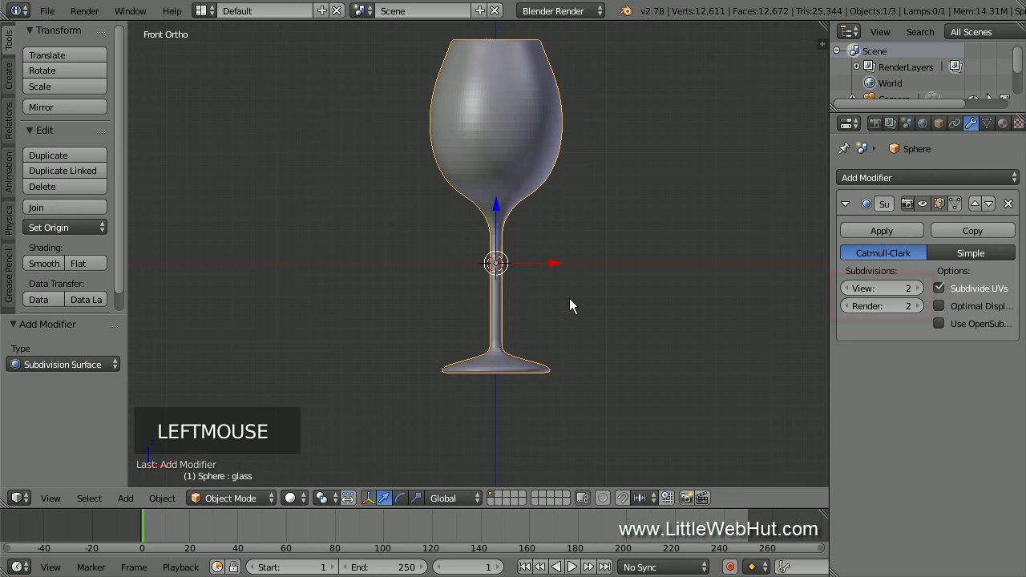
{"action": "double_click", "coordinate": [48, 263]}
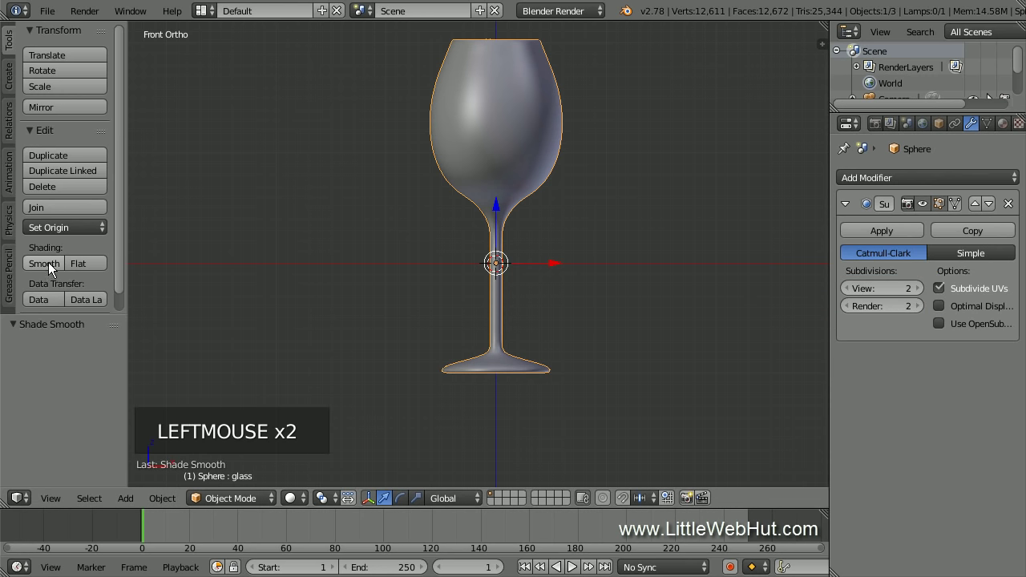
- Save the project as glass.blend in C:\demo\
{"action": "left_click", "coordinate": [47, 13]}
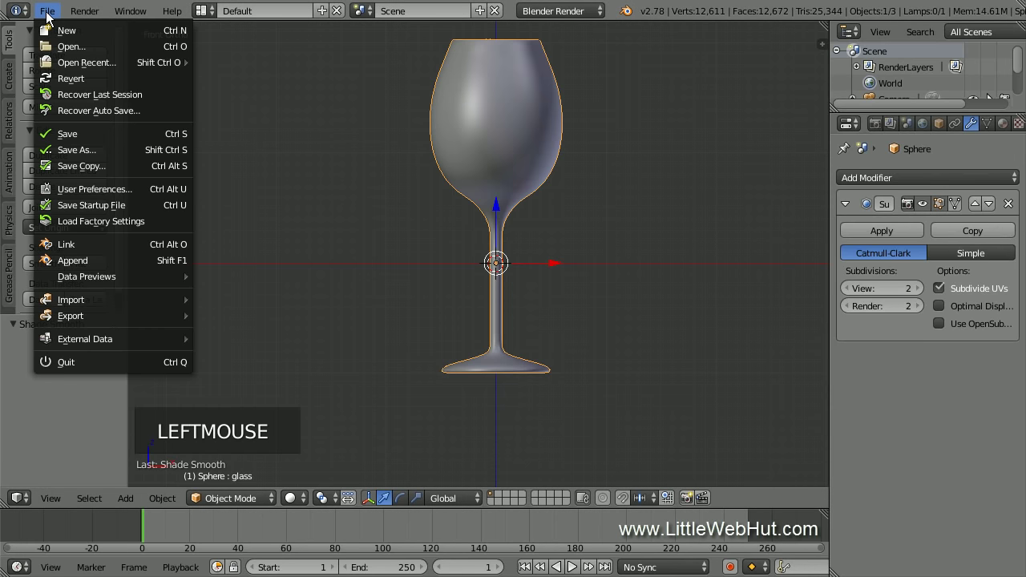
{"action": "left_click", "coordinate": [113, 149]}
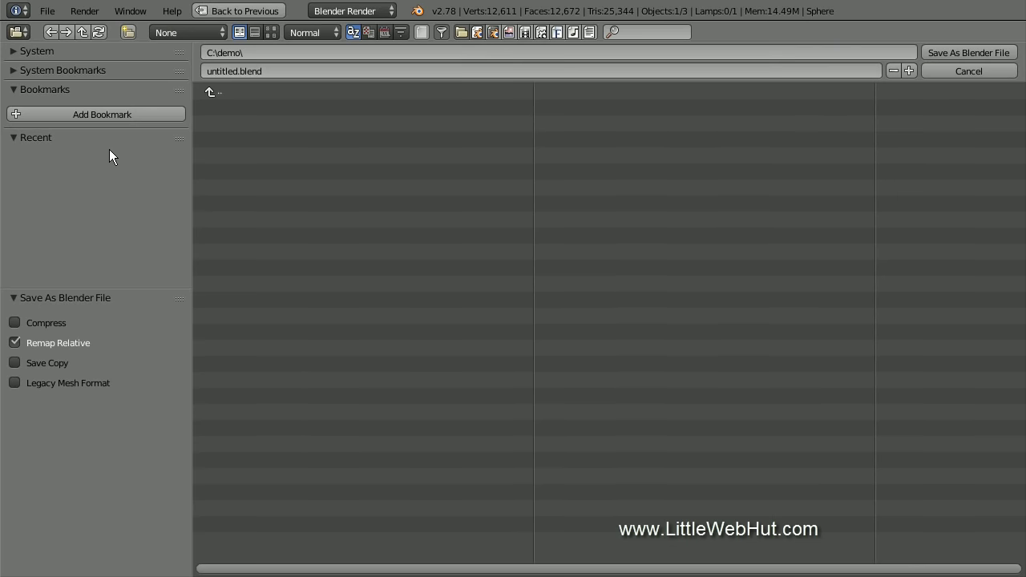
{"action": "left_click", "coordinate": [221, 72]}
{"action": "double_click", "coordinate": [222, 72]}
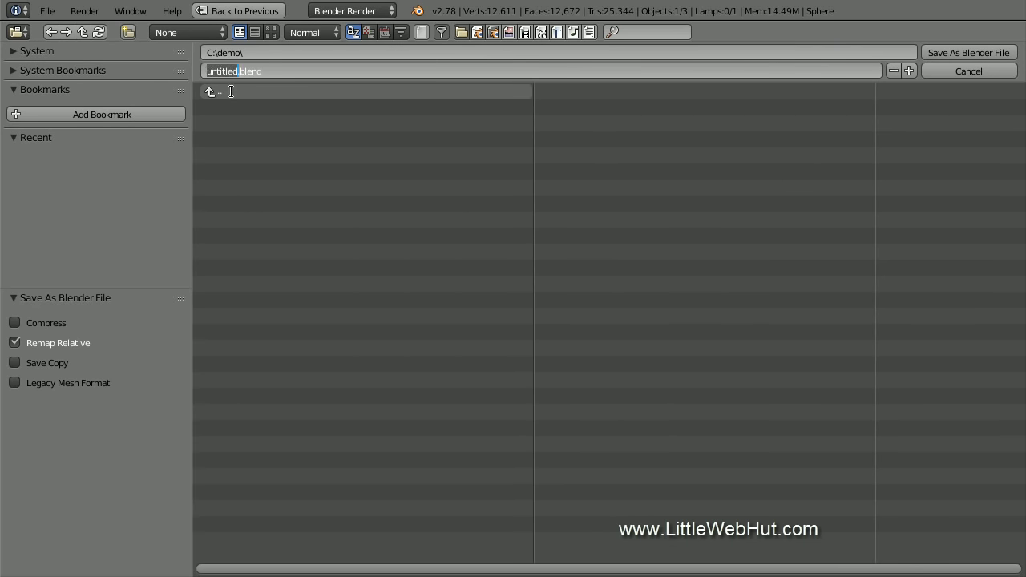
{"action": "type", "text": "glass"}
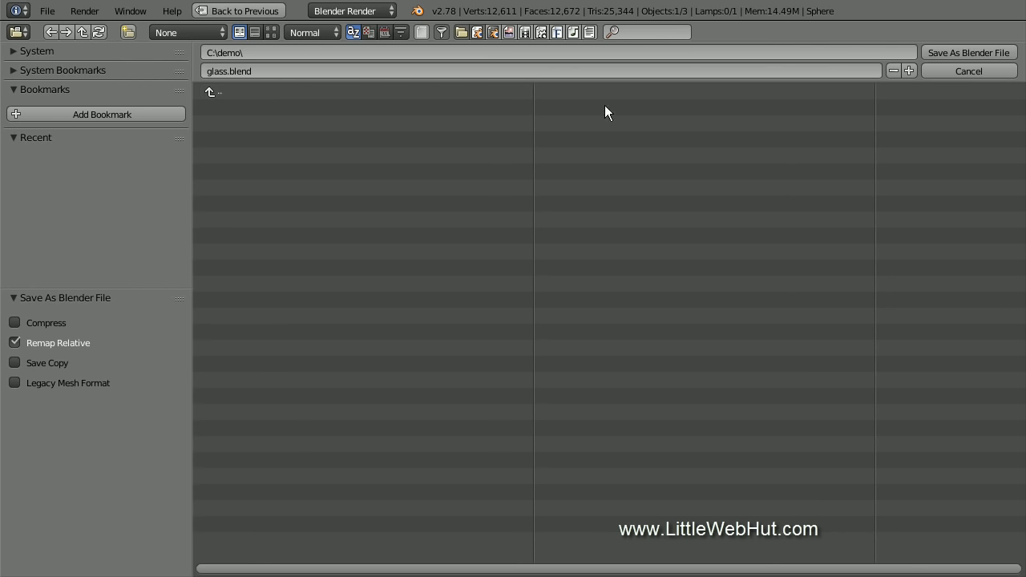
{"action": "left_click", "coordinate": [957, 53]}
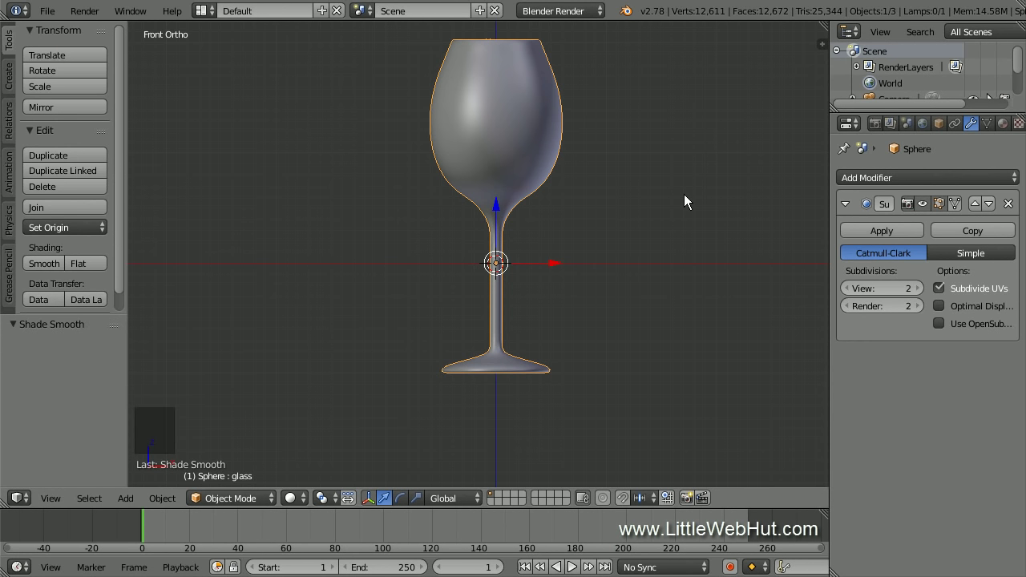
- Add a mesh plane and move it down about 1.013 along Z to just beneath the glass's foot
{"action": "key", "text": "shift+a"}
{"action": "mouse_move", "coordinate": [686, 194]}
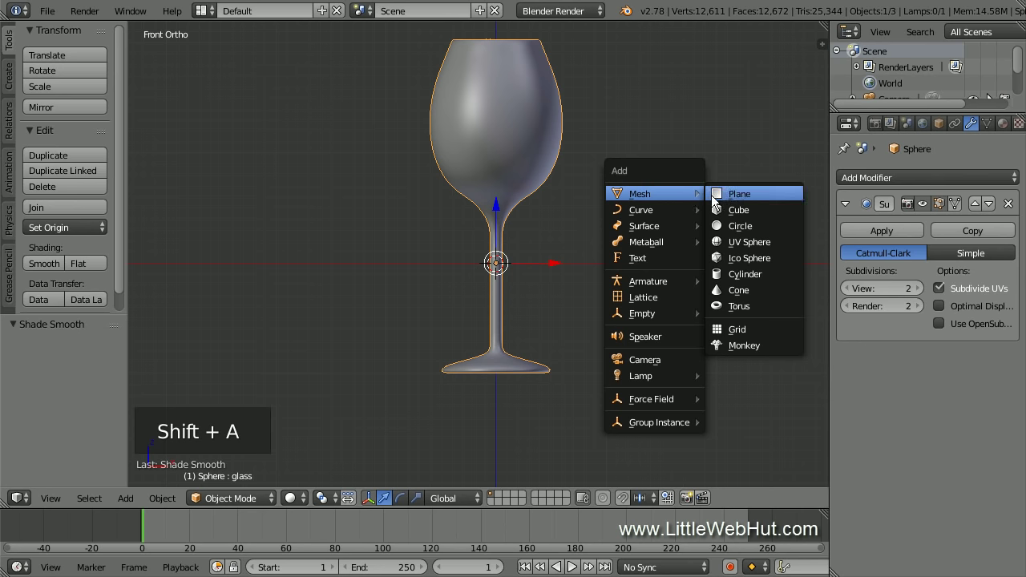
{"action": "left_click", "coordinate": [767, 195]}
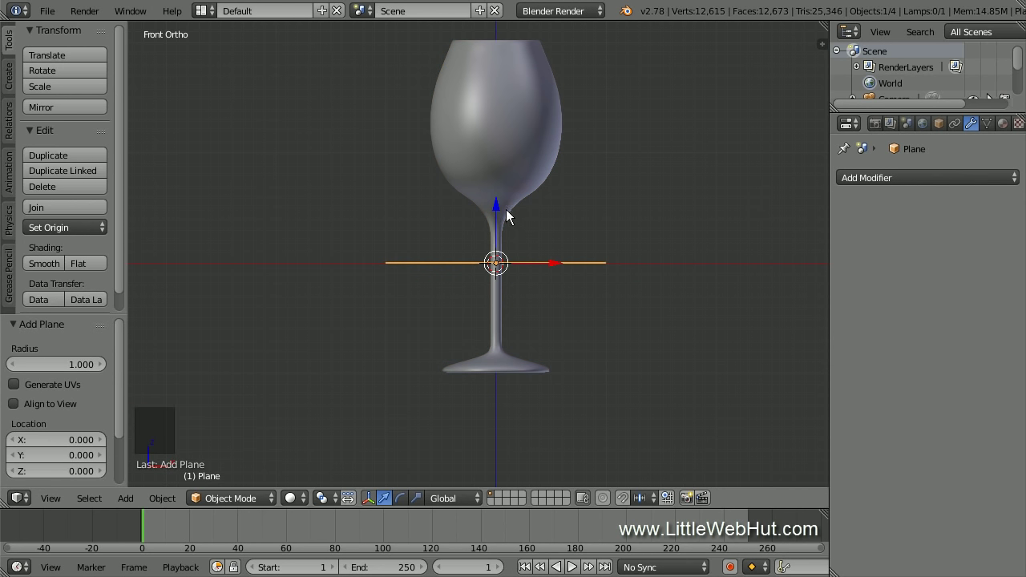
{"action": "left_click_drag", "start_coordinate": [496, 206], "coordinate": [484, 316]}
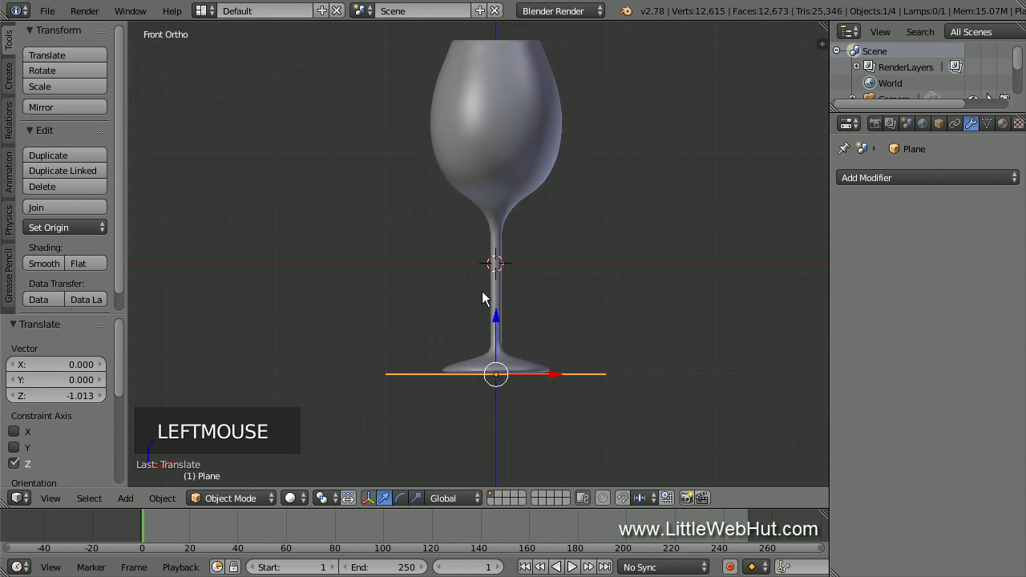
- Scale the plane by a factor of 100 to form the ground surface
{"action": "type", "text": "s"}
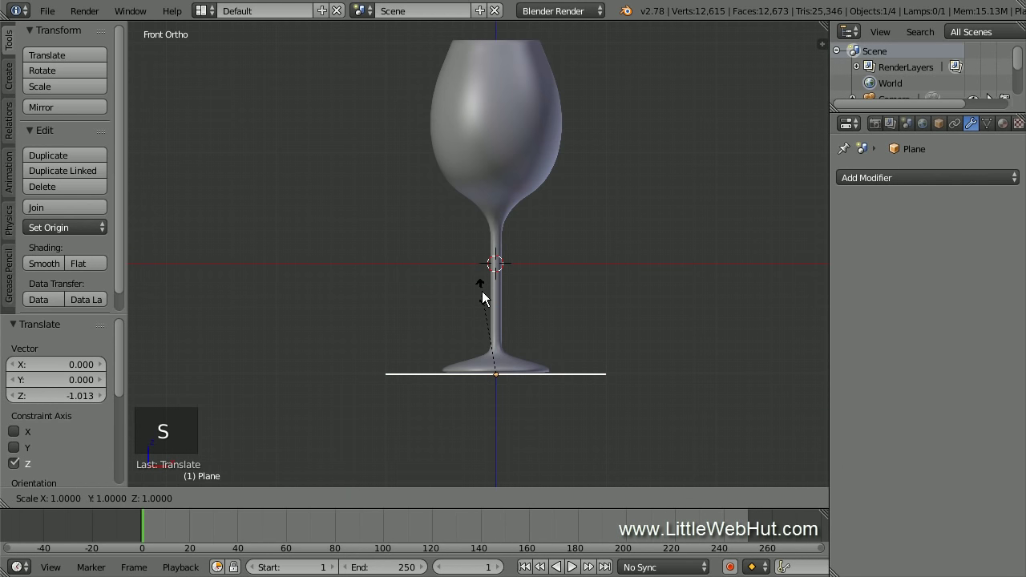
{"action": "type", "text": "100"}
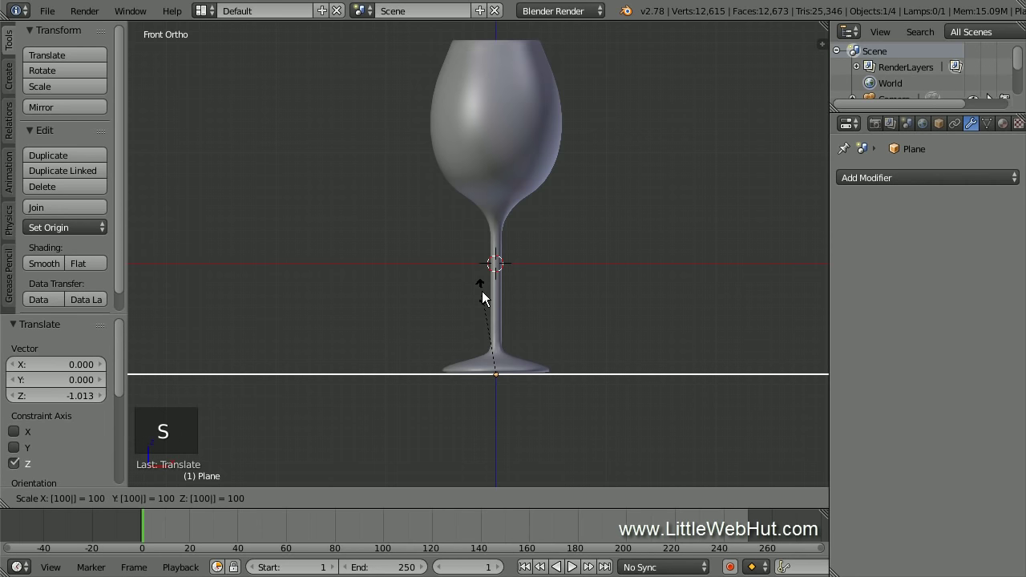
{"action": "key", "text": "Return"}
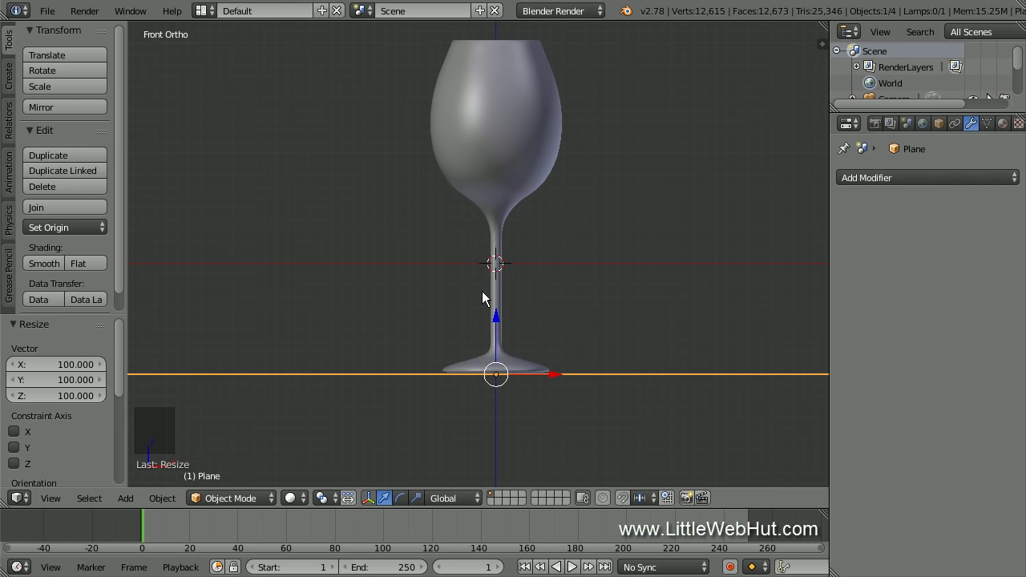
- Create a new material for the ground plane and switch the render engine to Cycles Render
{"action": "left_click", "coordinate": [1003, 124]}
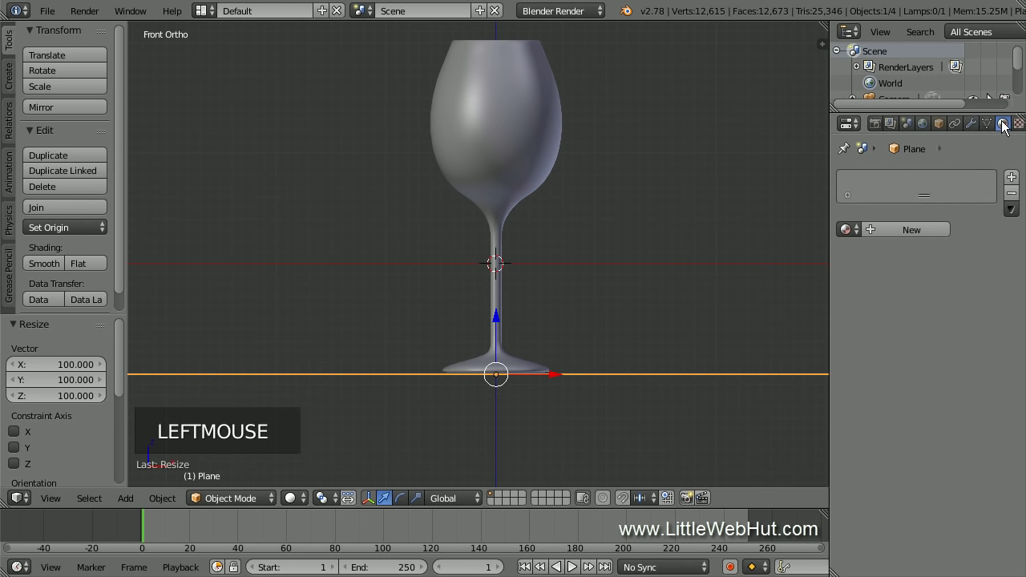
{"action": "left_click", "coordinate": [899, 227]}
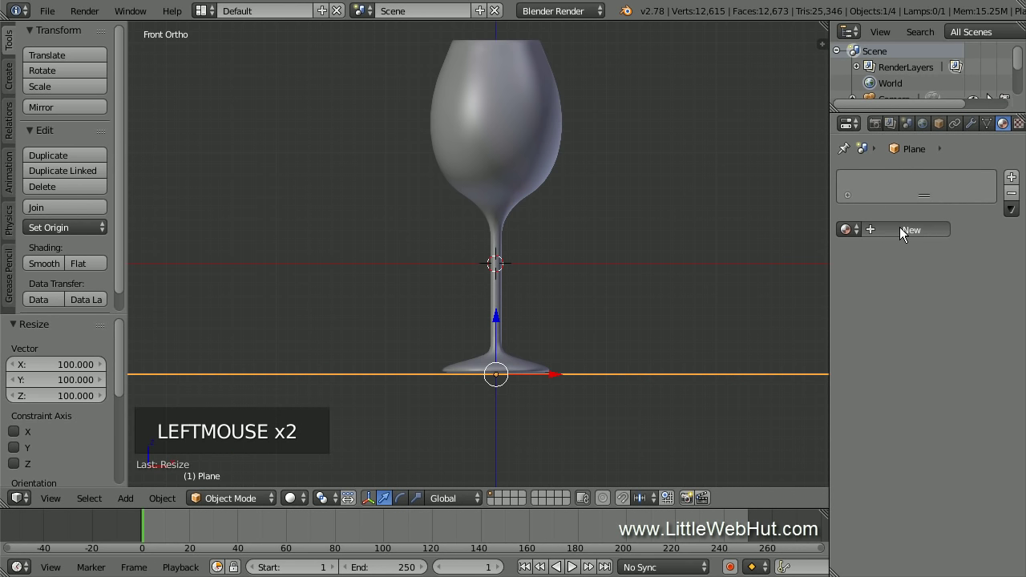
{"action": "left_click", "coordinate": [597, 11]}
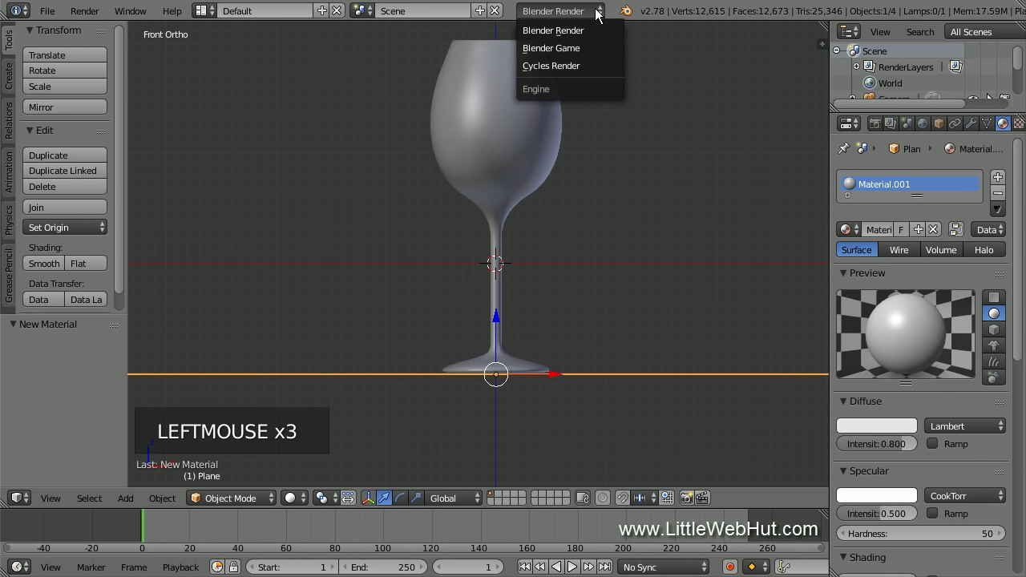
{"action": "left_click", "coordinate": [595, 67]}
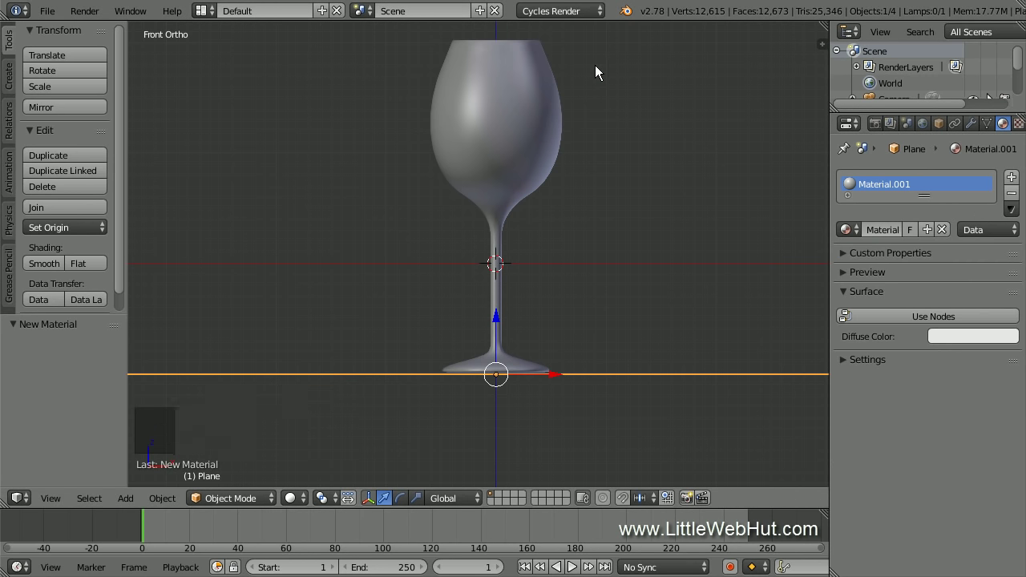
- Enable nodes for the ground plane's material and set its Diffuse BSDF color to hex b9b3a6
{"action": "left_click", "coordinate": [876, 316]}
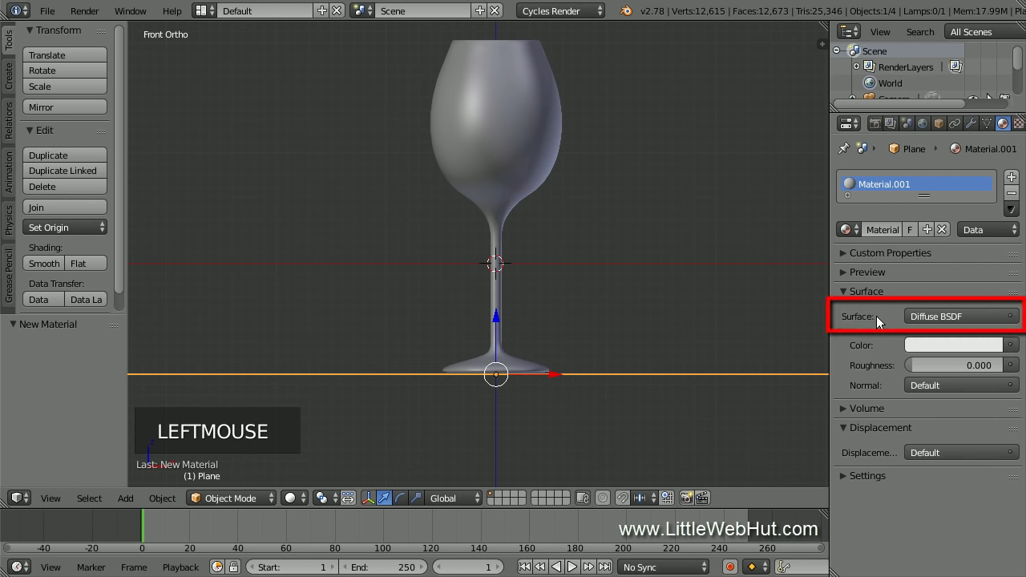
{"action": "left_click", "coordinate": [929, 345]}
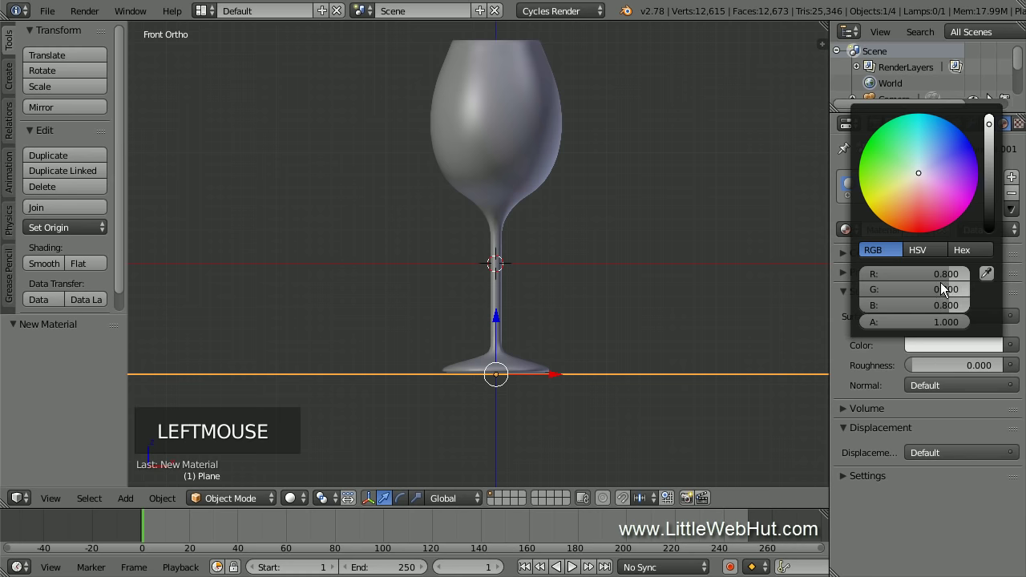
{"action": "left_click", "coordinate": [961, 251]}
{"action": "left_click", "coordinate": [912, 273]}
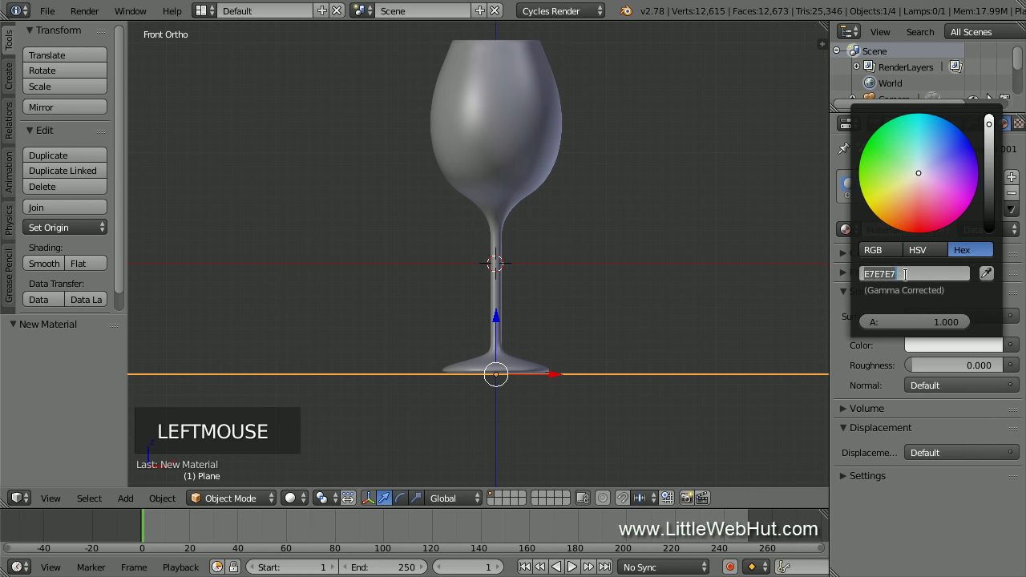
{"action": "type", "text": "b9"}
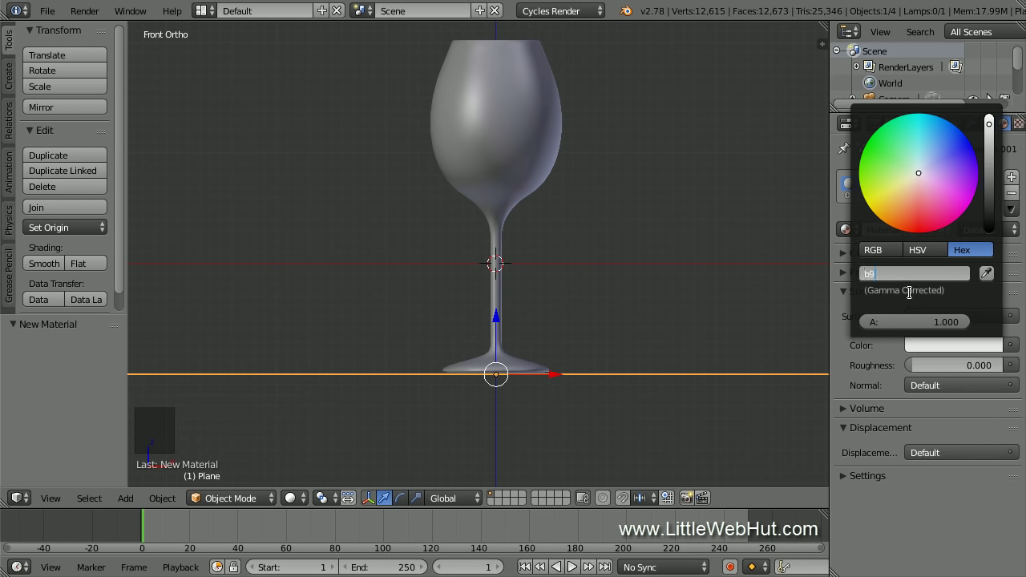
{"action": "type", "text": "b3a6"}
{"action": "key", "text": "Return"}
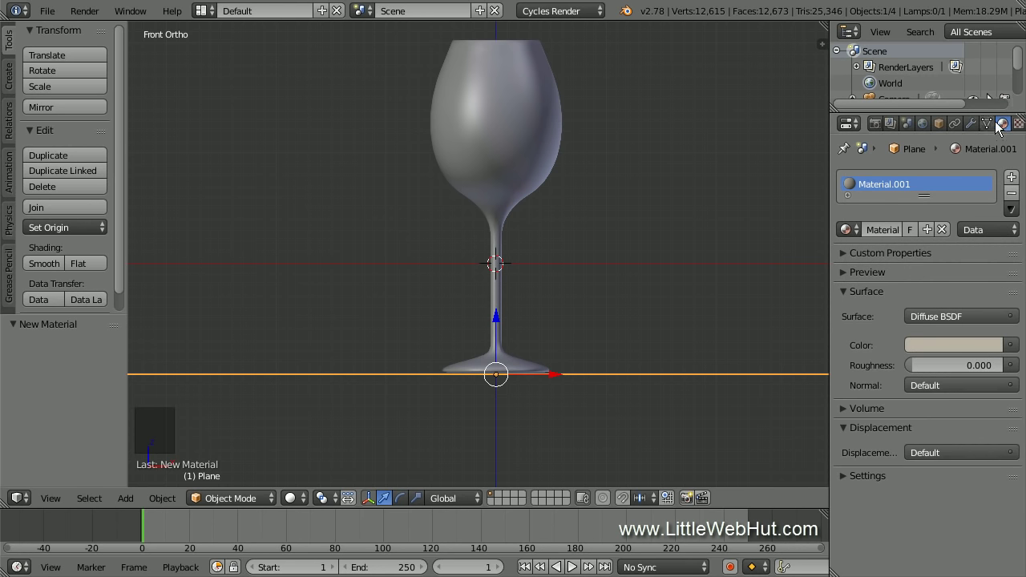
- Select the lamp in the scene and set its point light size to 2
{"action": "left_click_drag", "start_coordinate": [1019, 65], "coordinate": [1020, 82]}
{"action": "left_click", "coordinate": [890, 74]}
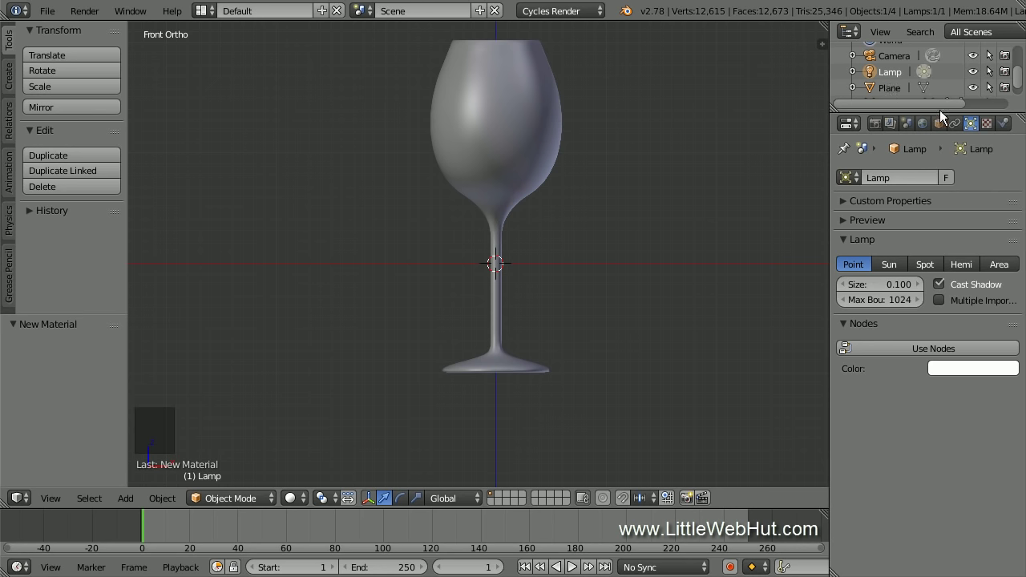
{"action": "left_click", "coordinate": [971, 129]}
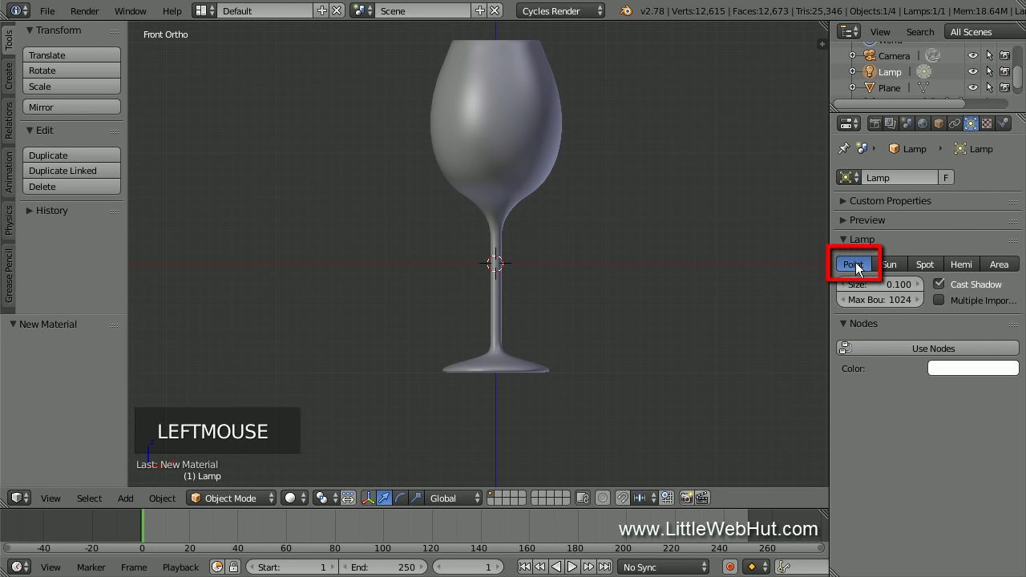
{"action": "left_click", "coordinate": [883, 286]}
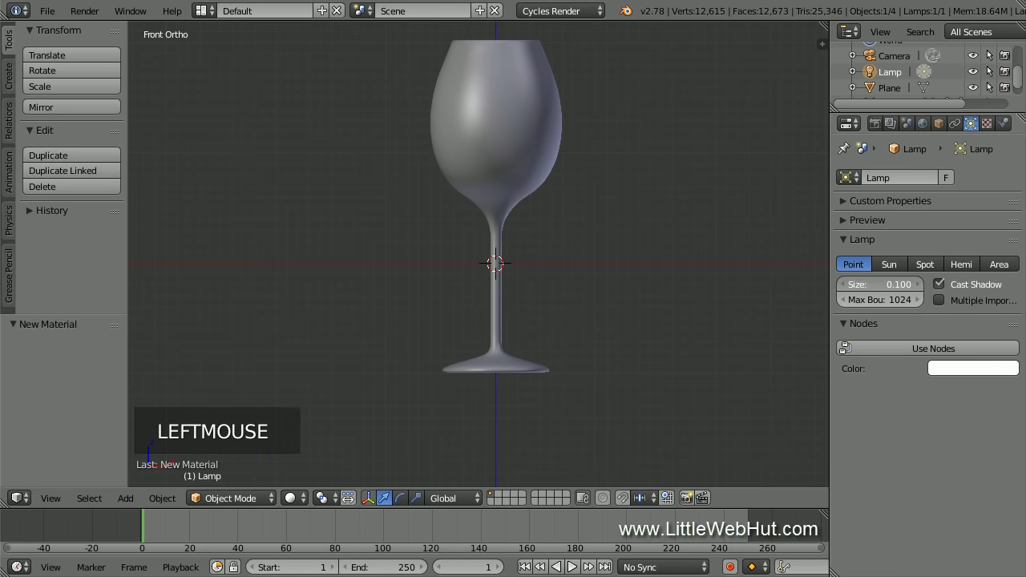
{"action": "type", "text": "2"}
{"action": "key", "text": "Return"}
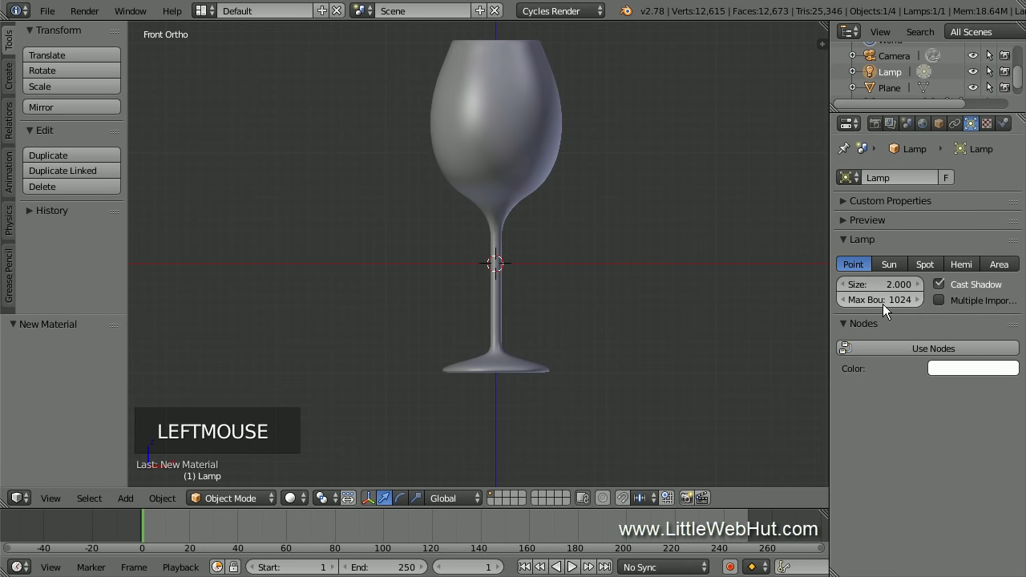
- Enable nodes for the lamp and set its emission strength to 5000
{"action": "left_click", "coordinate": [888, 346]}
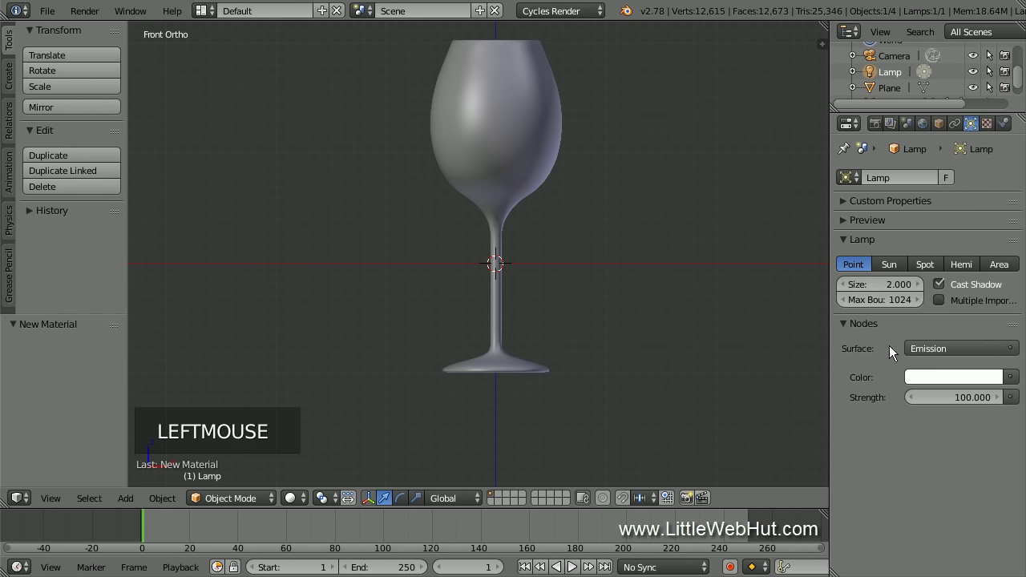
{"action": "double_click", "coordinate": [967, 399]}
{"action": "type", "text": "5000"}
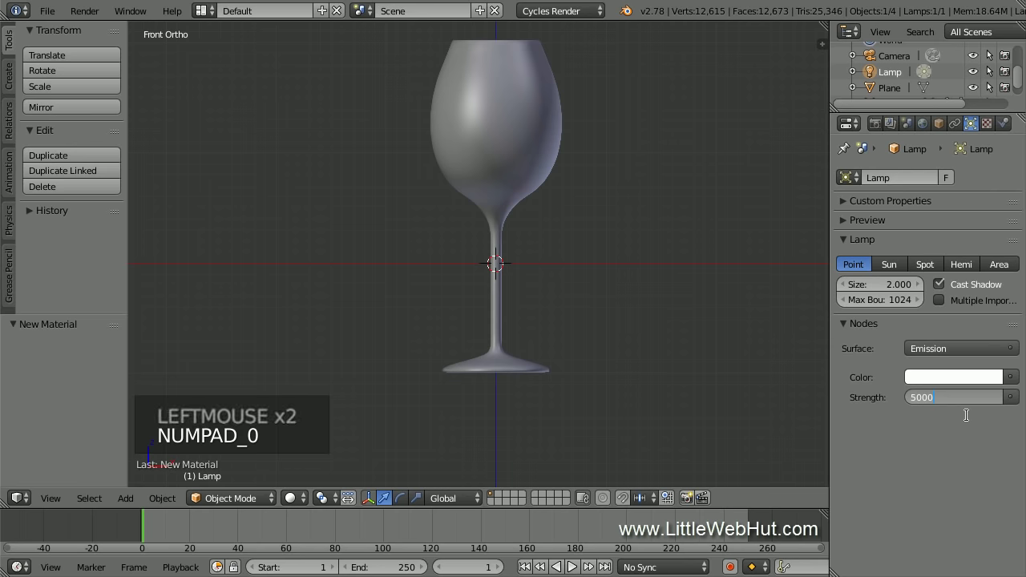
{"action": "key", "text": "Return"}
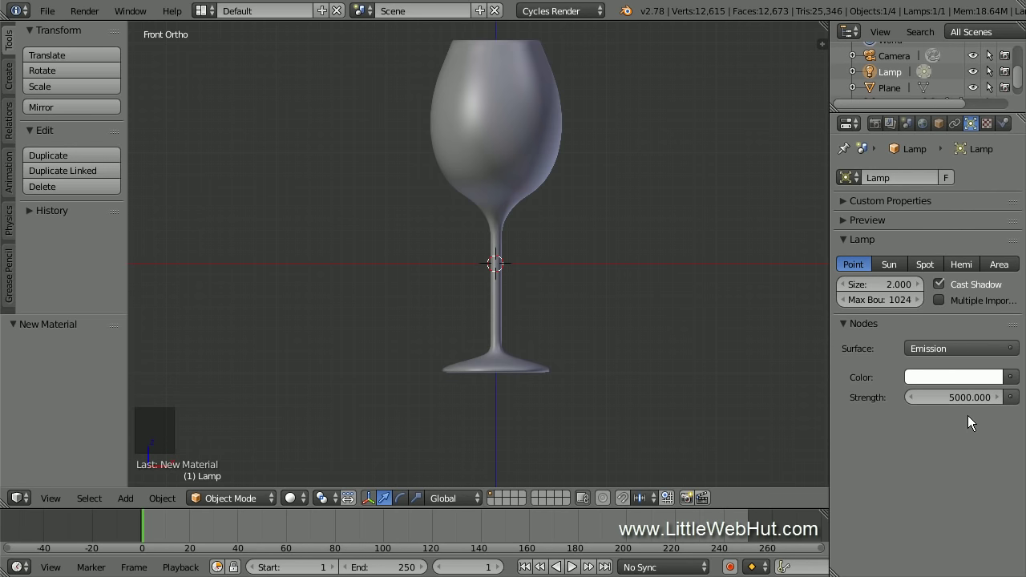
- Select the wine glass mesh, create a new material for it and name the material glass
{"action": "right_click", "coordinate": [506, 130]}
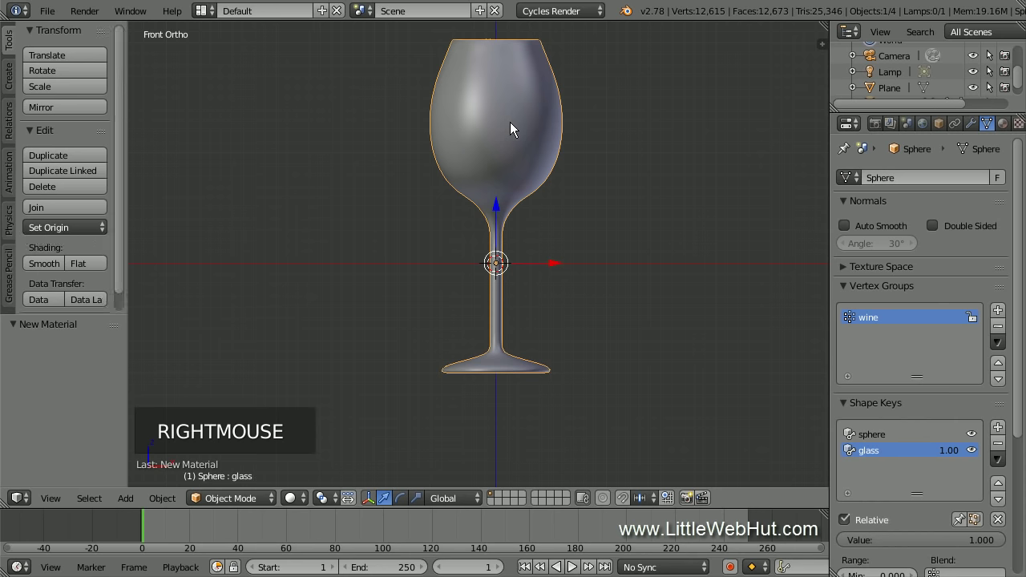
{"action": "left_click", "coordinate": [1002, 123]}
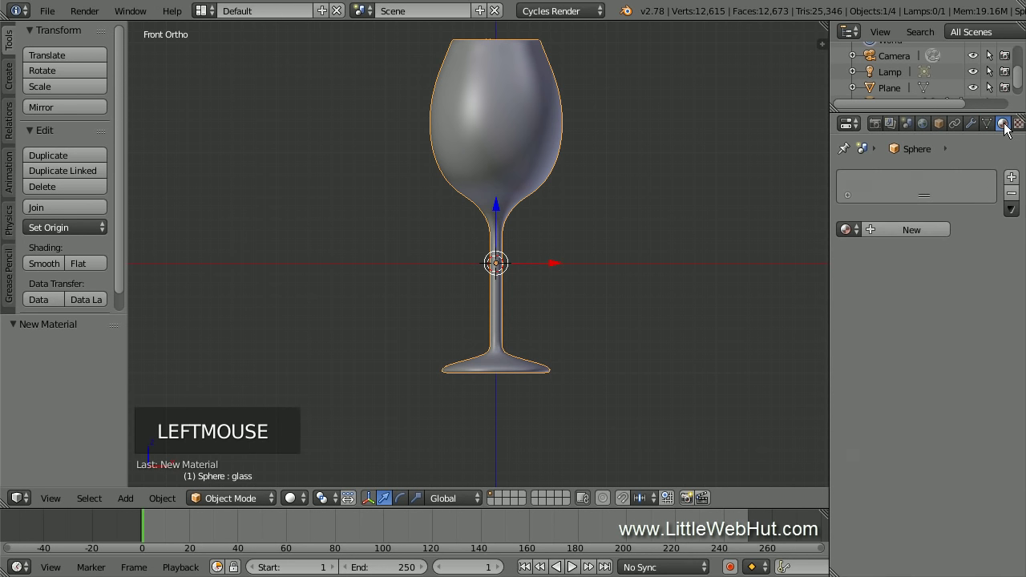
{"action": "left_click", "coordinate": [899, 229]}
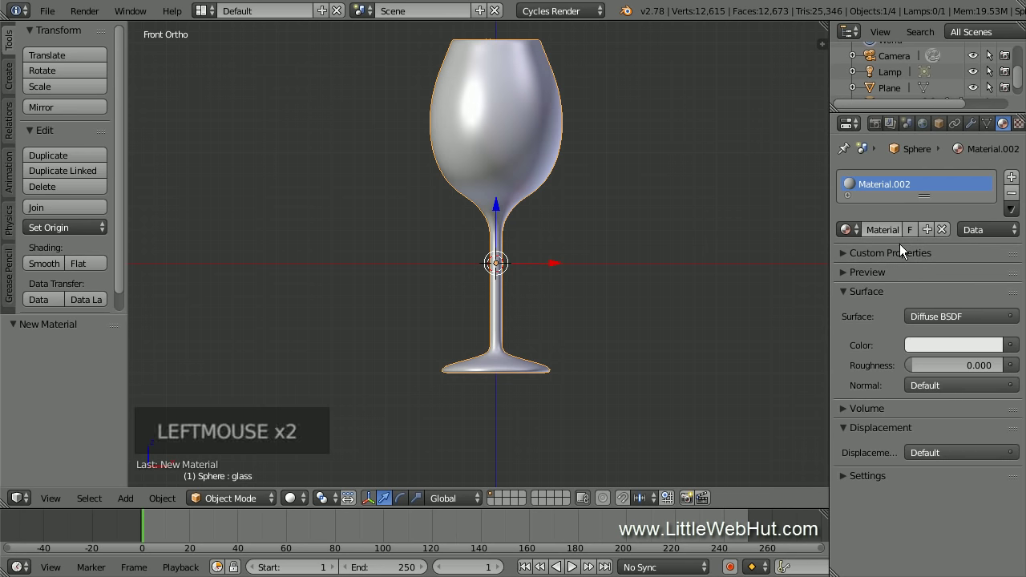
{"action": "left_click", "coordinate": [888, 229]}
{"action": "type", "text": "glass"}
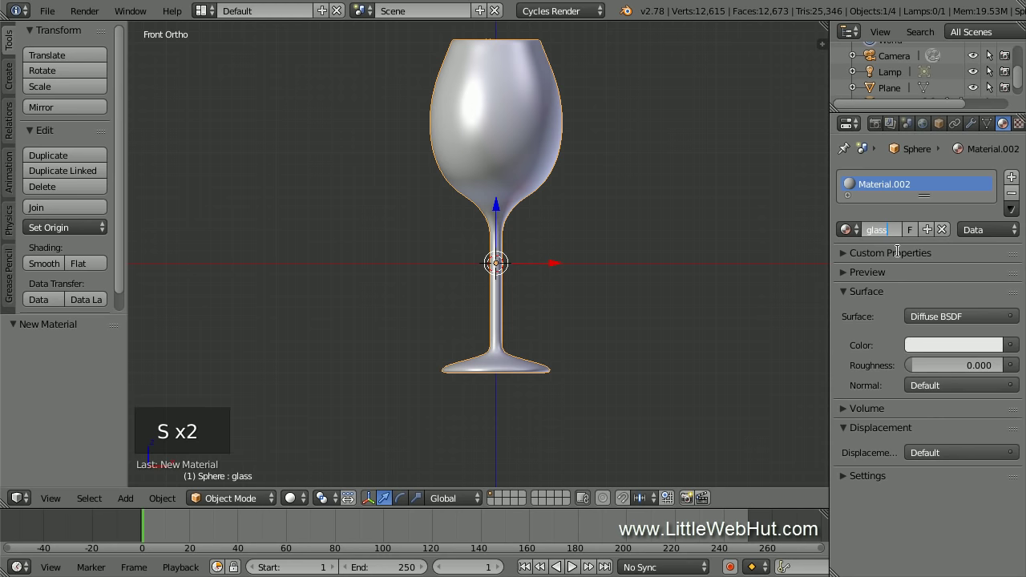
{"action": "key", "text": "Return"}
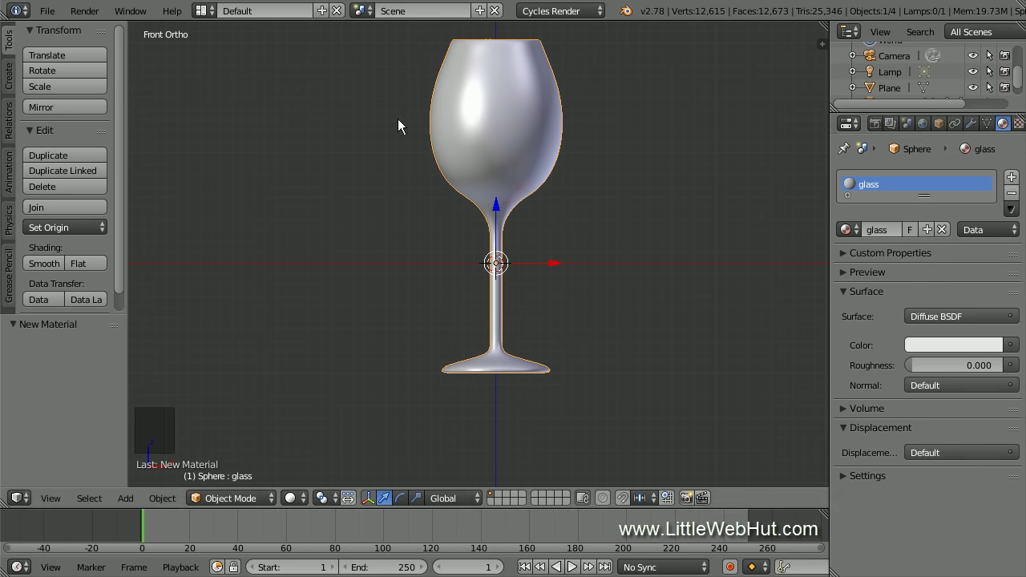
- Switch to the Compositing screen layout, show the glass material's shader nodes and hide the node editor's properties region
{"action": "left_click", "coordinate": [204, 11]}
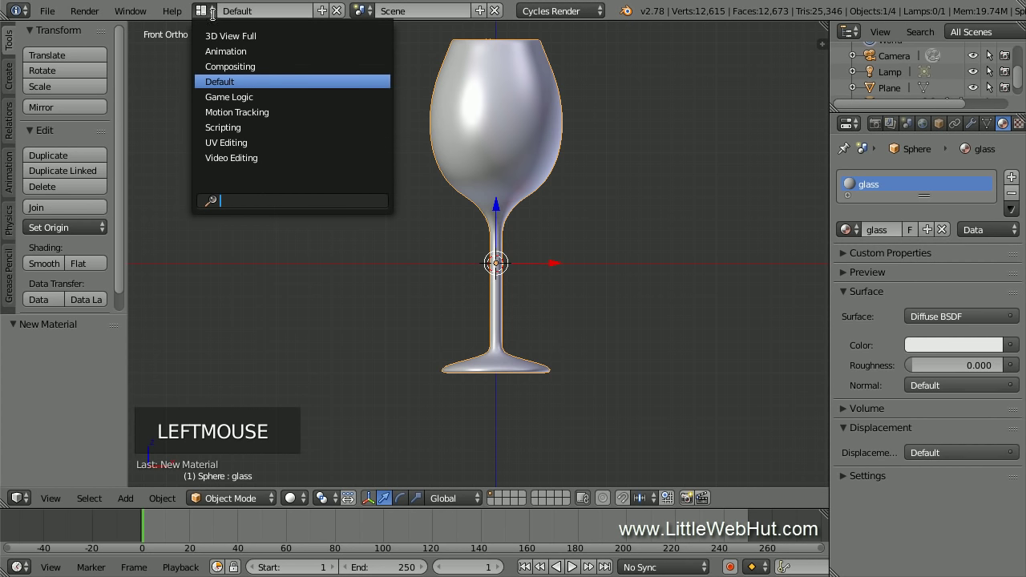
{"action": "left_click", "coordinate": [278, 66]}
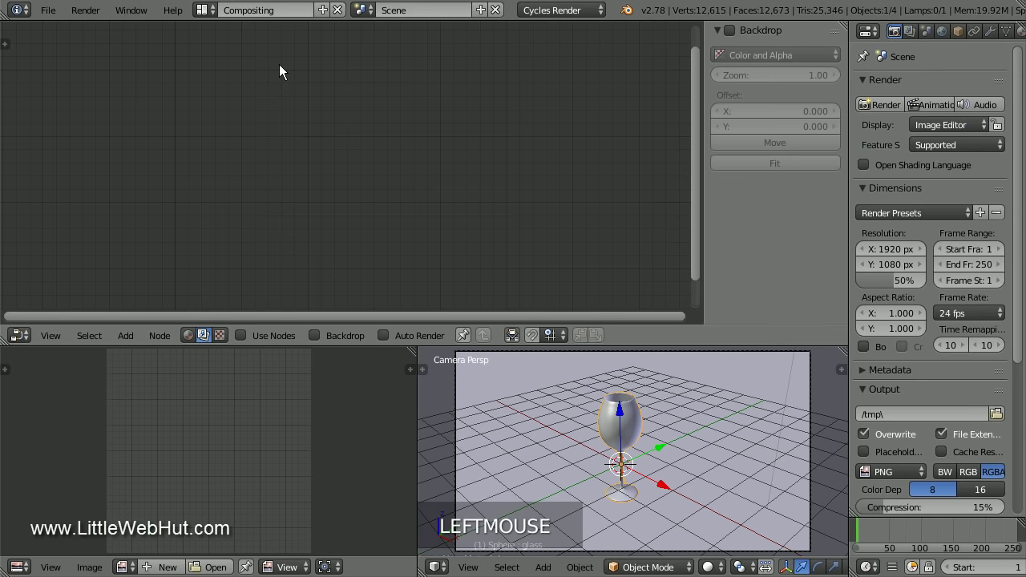
{"action": "left_click", "coordinate": [188, 334]}
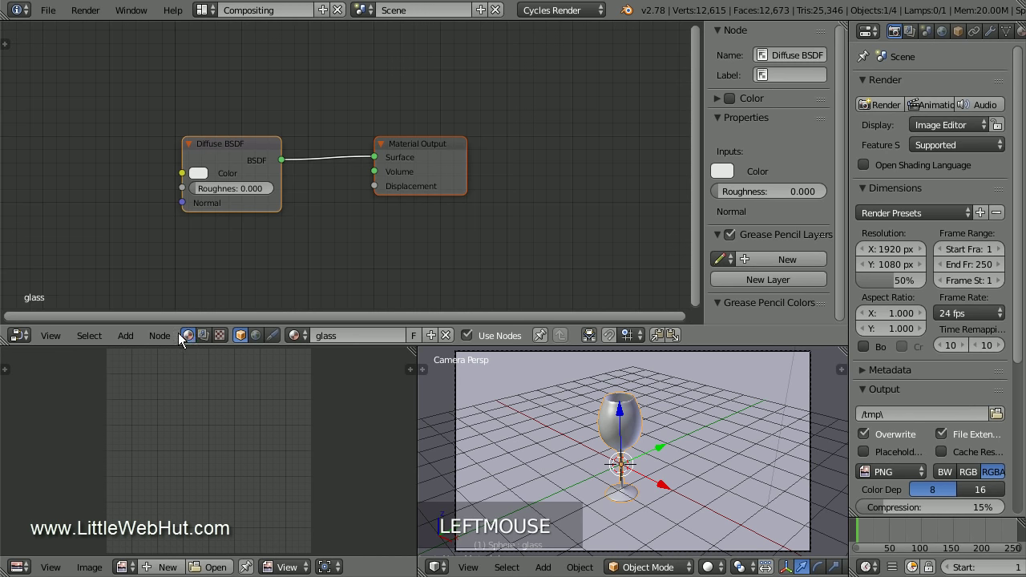
{"action": "left_click", "coordinate": [56, 336]}
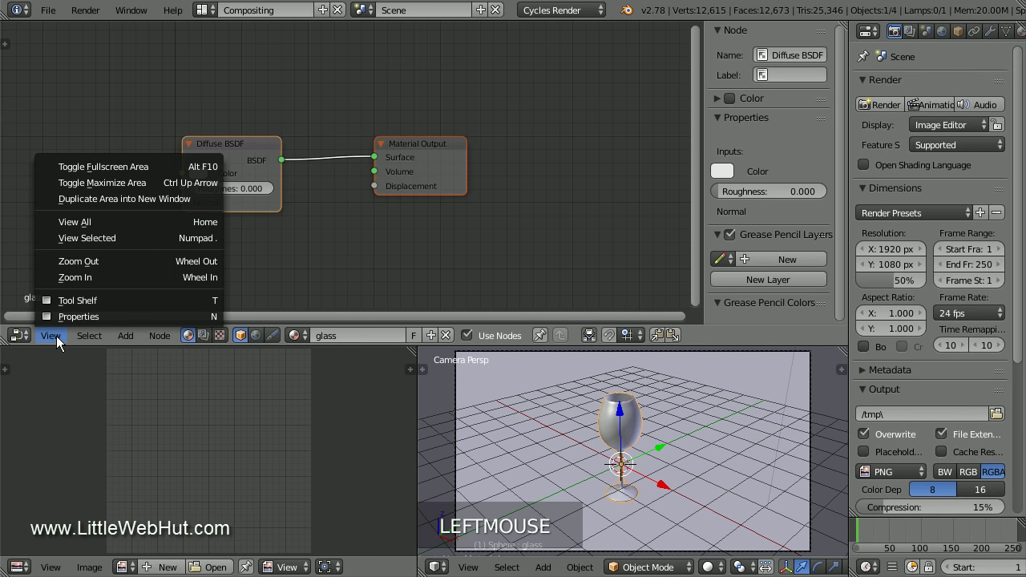
{"action": "left_click", "coordinate": [120, 318]}
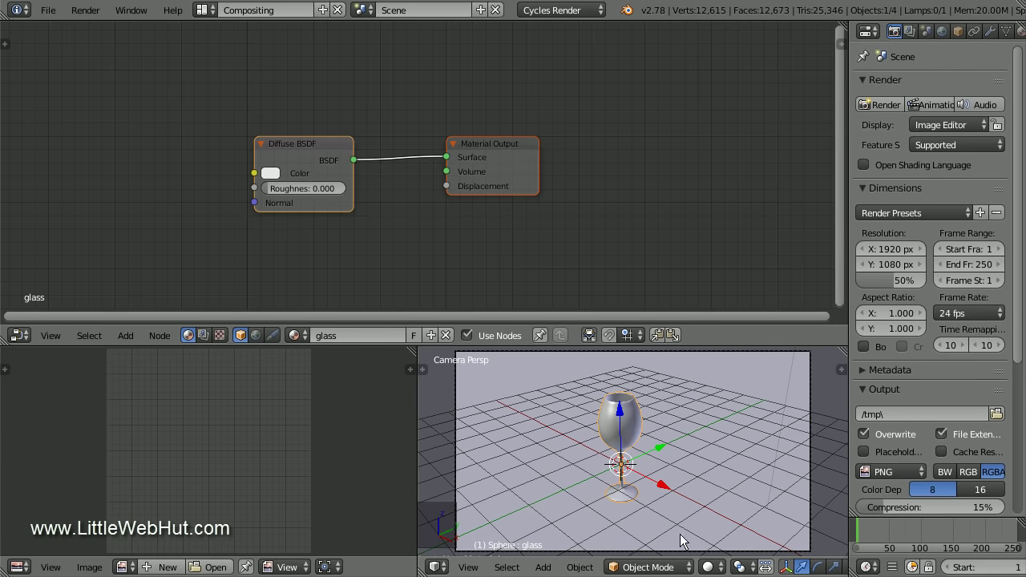
- Set the 3D view to Rendered shading for a closer preview of the wine glass
{"action": "left_click", "coordinate": [708, 567]}
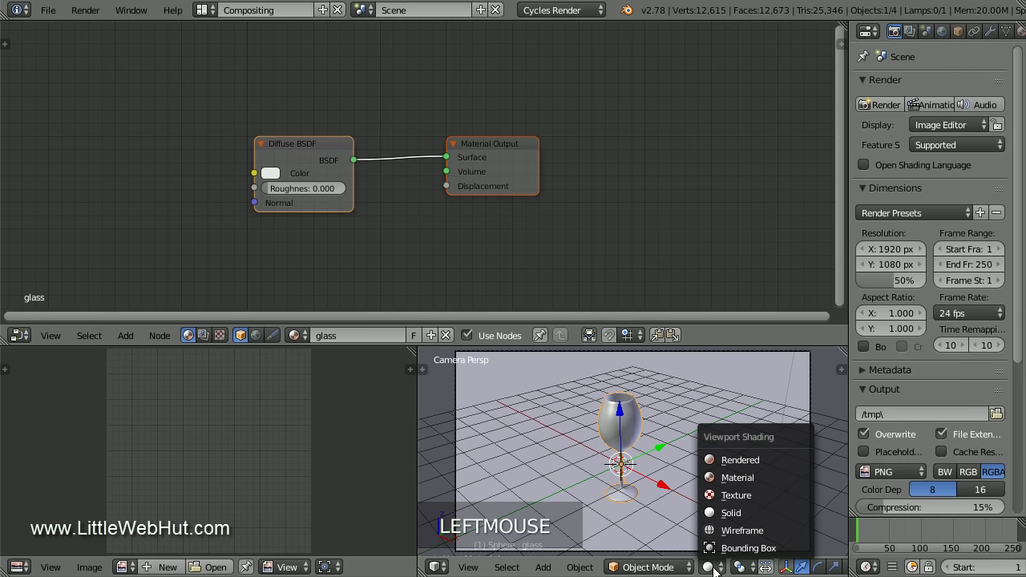
{"action": "left_click", "coordinate": [772, 461]}
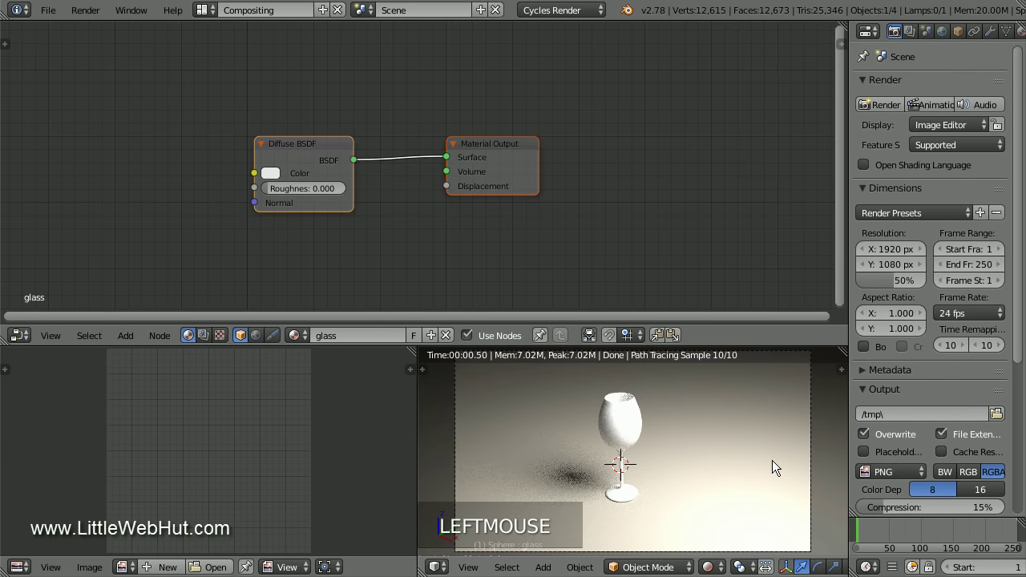
{"action": "scroll", "coordinate": [773, 460], "scroll_direction": "up", "scroll_amount": 1}
{"action": "scroll", "coordinate": [773, 461], "scroll_direction": "up", "scroll_amount": 1}
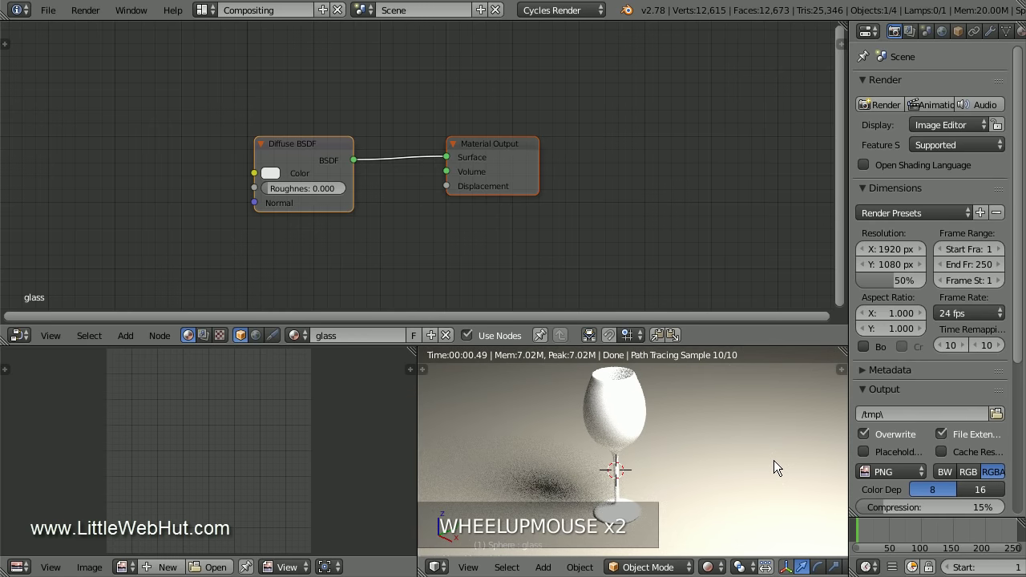
- Spread the Material Output and Diffuse BSDF nodes far apart and set the diffuse color to black
{"action": "left_click", "coordinate": [500, 144]}
{"action": "left_click_drag", "start_coordinate": [500, 143], "coordinate": [725, 48]}
{"action": "left_click_drag", "start_coordinate": [331, 144], "coordinate": [139, 128]}
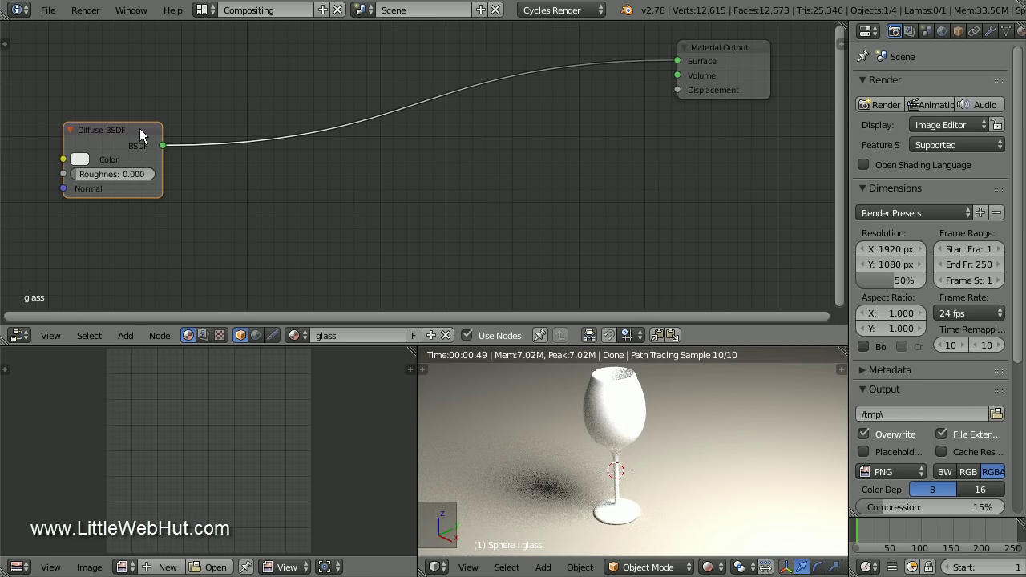
{"action": "left_click", "coordinate": [80, 160]}
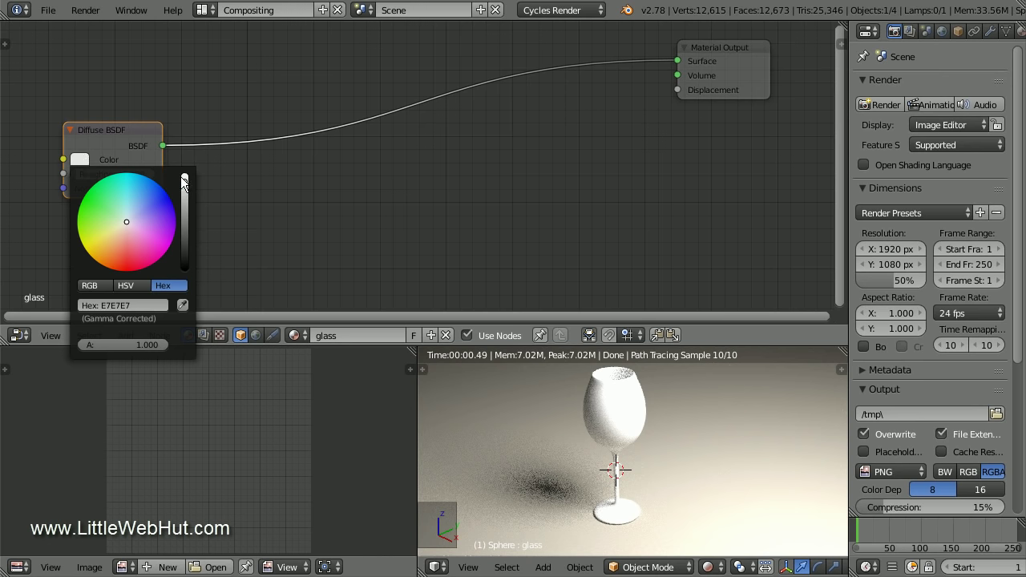
{"action": "left_click_drag", "start_coordinate": [185, 184], "coordinate": [186, 269]}
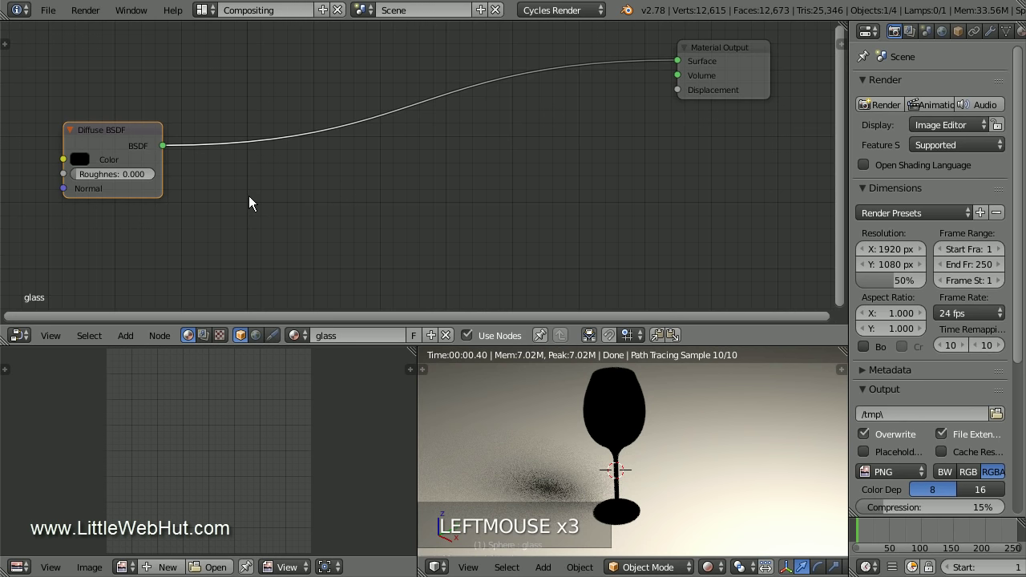
- Insert a Mix Shader node into the link between the Diffuse BSDF and the Material Output, close to the Diffuse BSDF
{"action": "key", "text": "shift+a"}
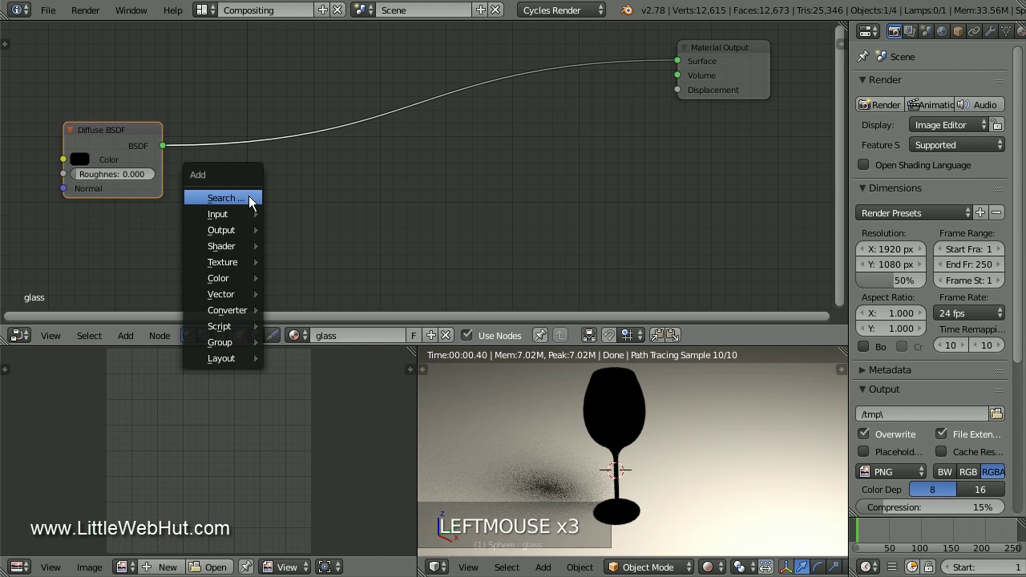
{"action": "mouse_move", "coordinate": [245, 248]}
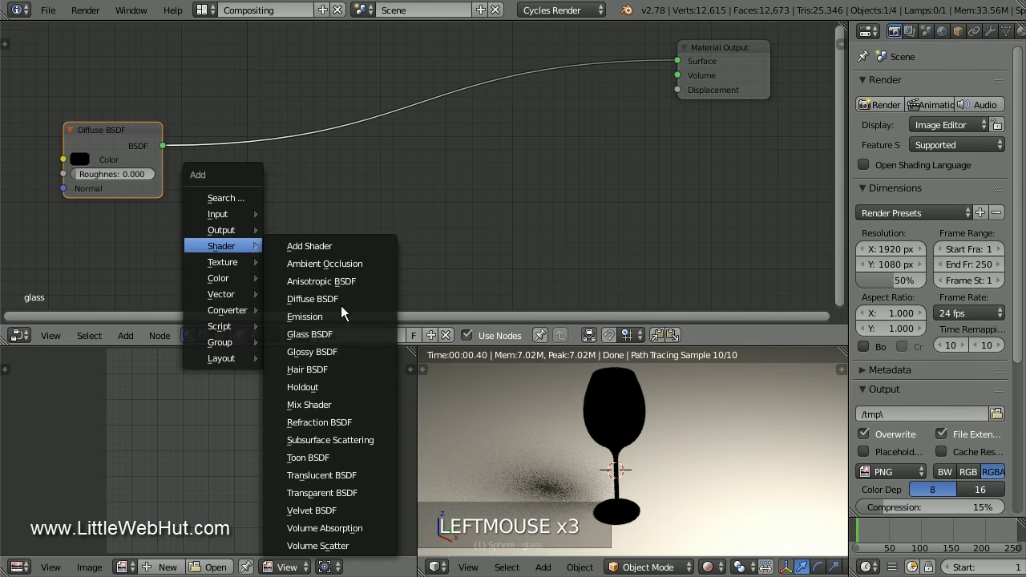
{"action": "left_click", "coordinate": [339, 407]}
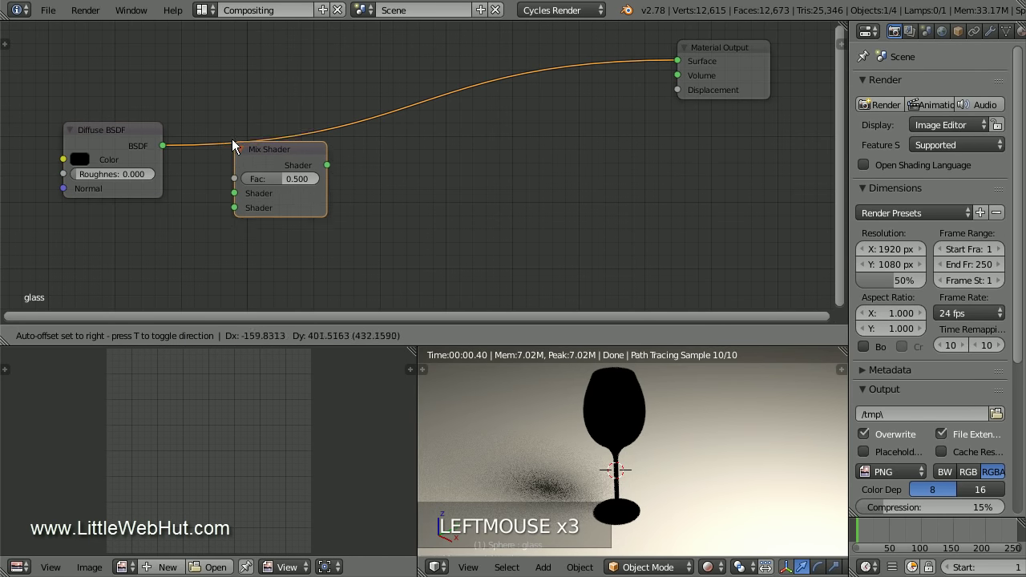
{"action": "left_click", "coordinate": [221, 124]}
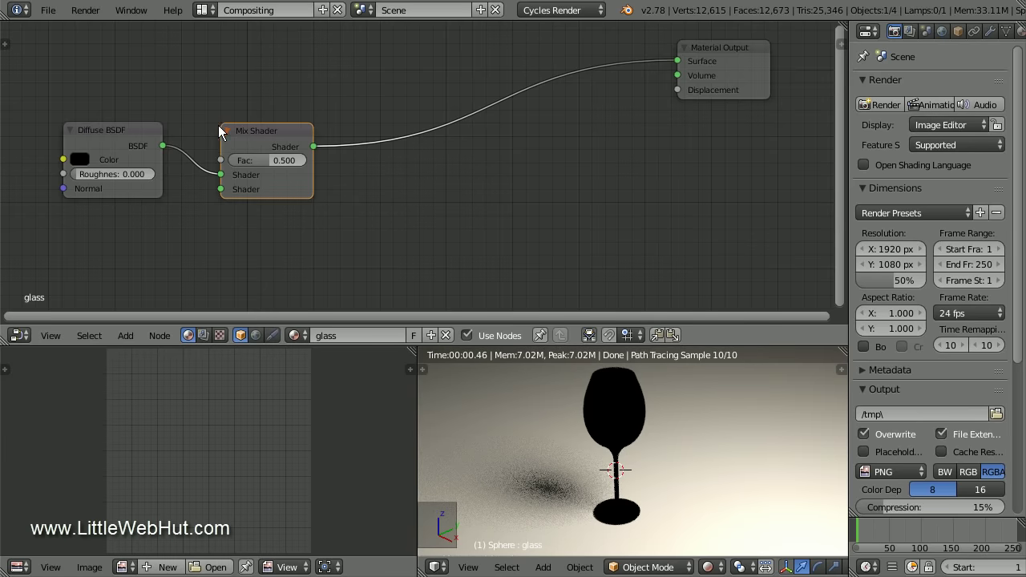
- Add a Glossy BSDF node below the Diffuse BSDF and connect it to the Mix Shader's second shader input
{"action": "key", "text": "shift+a"}
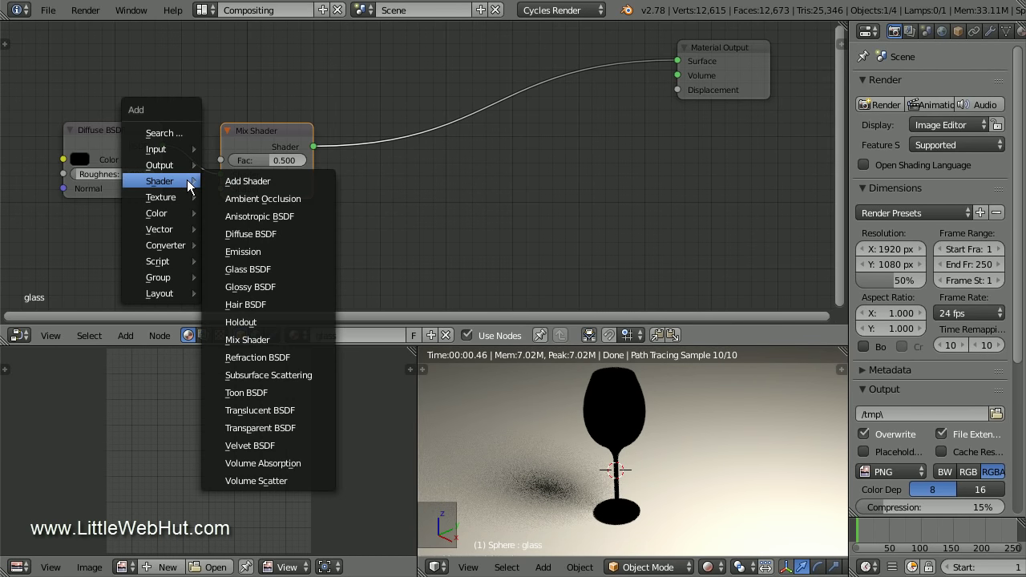
{"action": "left_click", "coordinate": [295, 287]}
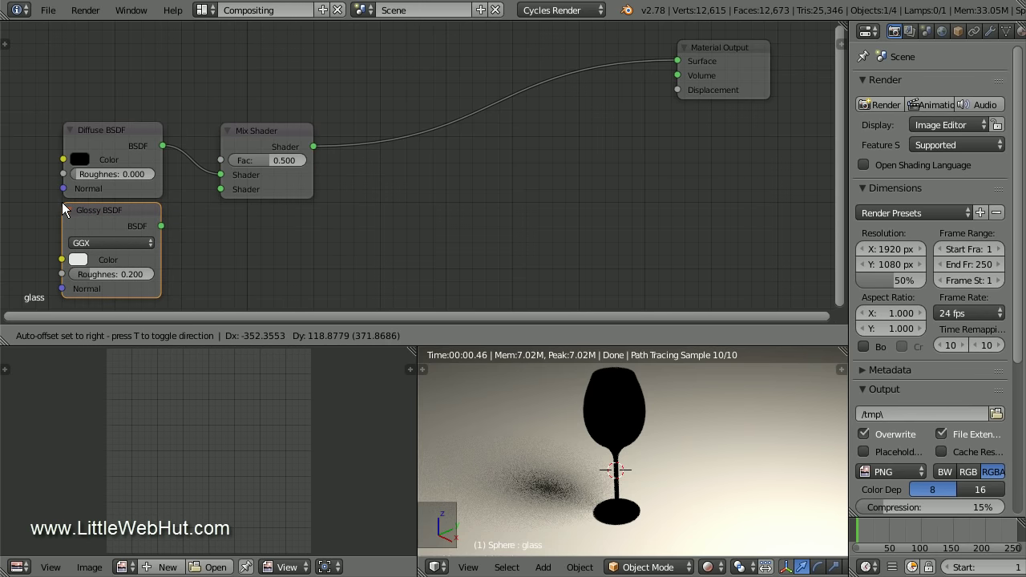
{"action": "left_click", "coordinate": [61, 202]}
{"action": "left_click_drag", "start_coordinate": [162, 225], "coordinate": [228, 192]}
- Set the Glossy BSDF node's roughness to 0.02
{"action": "left_click", "coordinate": [131, 273]}
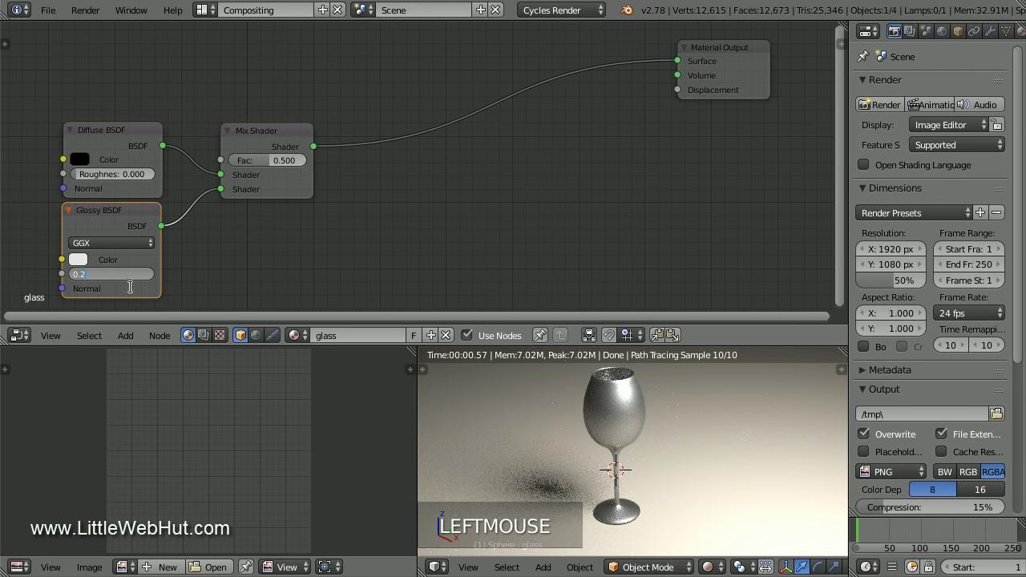
{"action": "type", "text": "0.02"}
{"action": "left_click", "coordinate": [144, 281]}
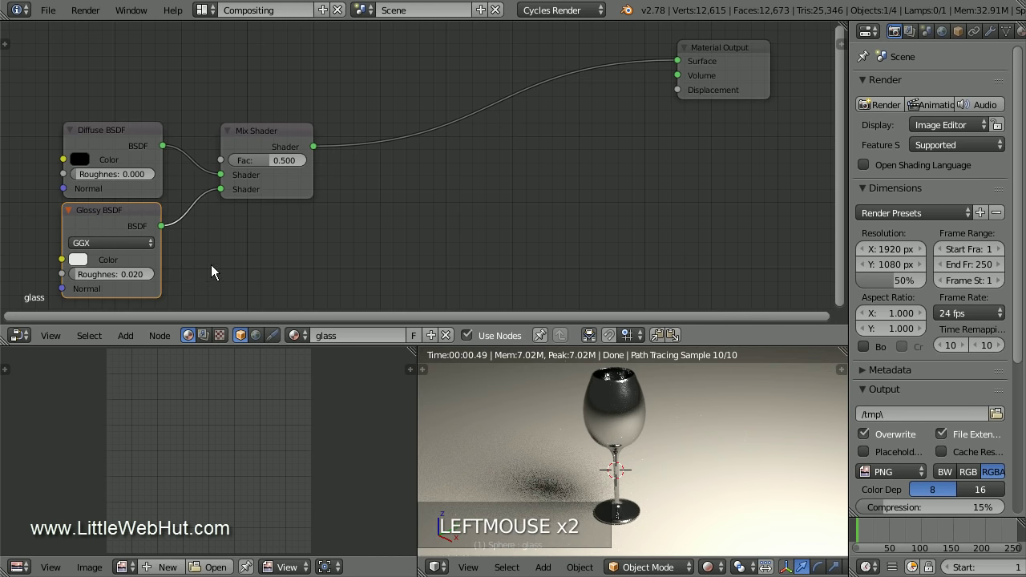
- Add a Layer Weight node above the Diffuse BSDF and connect its Facing output to the Mix Shader's Fac input
{"action": "key", "text": "shift+a"}
{"action": "mouse_move", "coordinate": [211, 266]}
{"action": "mouse_move", "coordinate": [211, 238]}
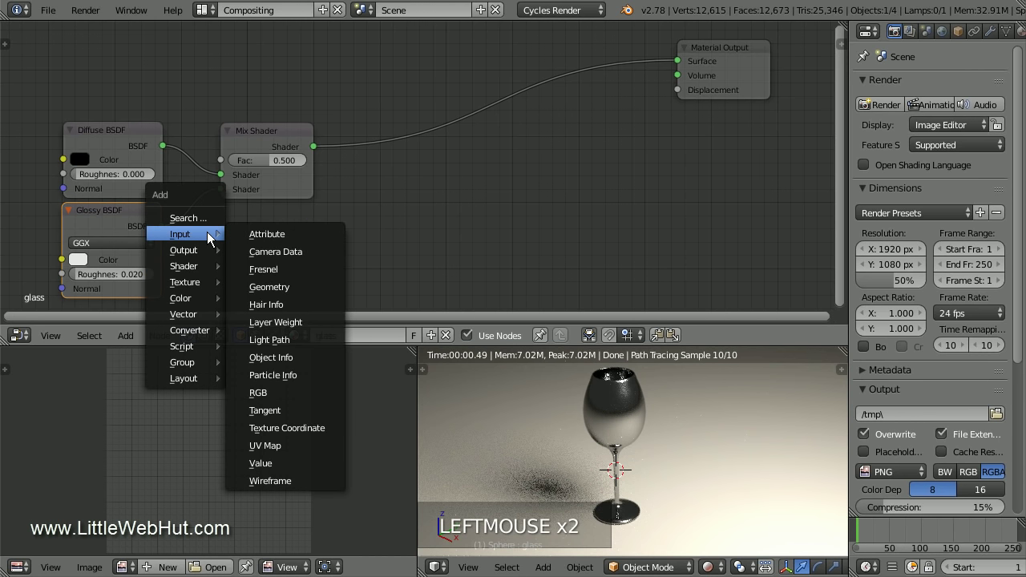
{"action": "left_click", "coordinate": [304, 322]}
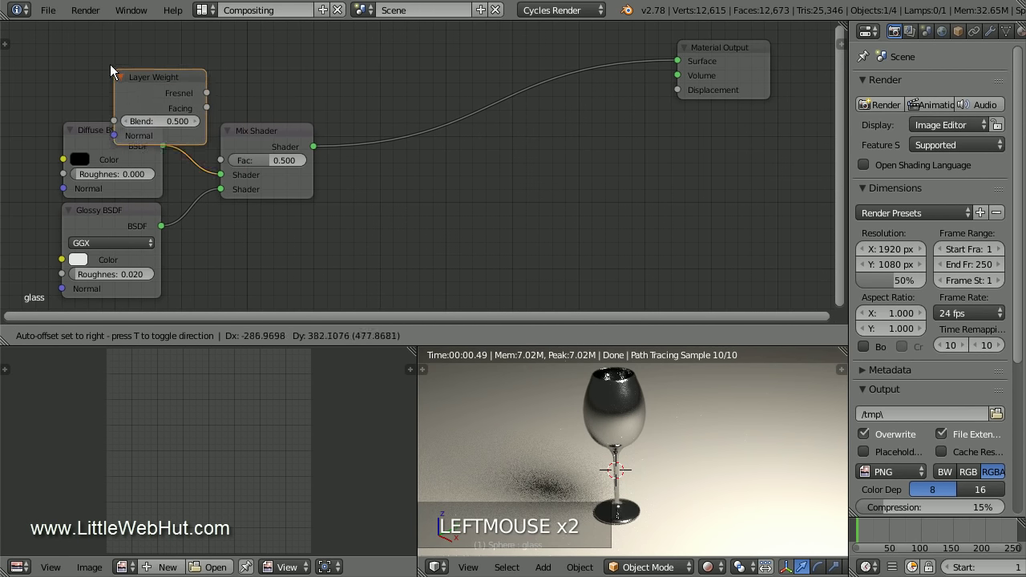
{"action": "left_click", "coordinate": [67, 31]}
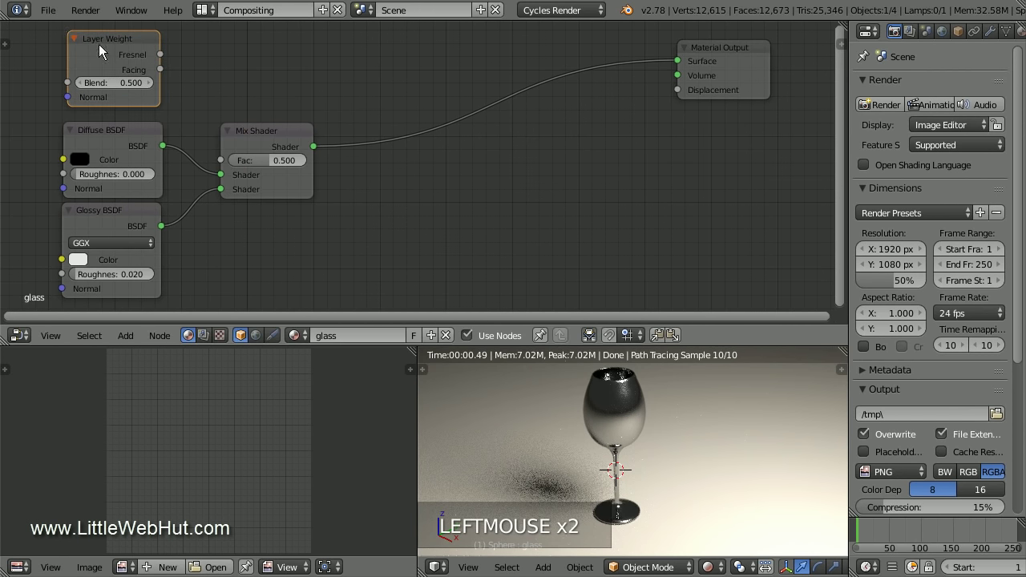
{"action": "left_click_drag", "start_coordinate": [160, 69], "coordinate": [220, 161]}
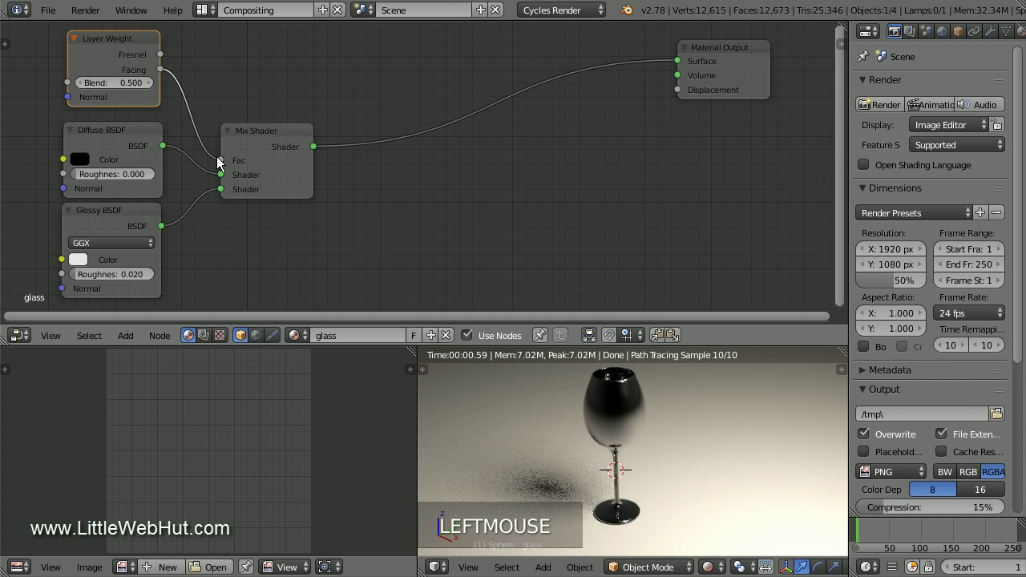
- Set the Layer Weight node's Blend value to 0.15
{"action": "left_click", "coordinate": [133, 81]}
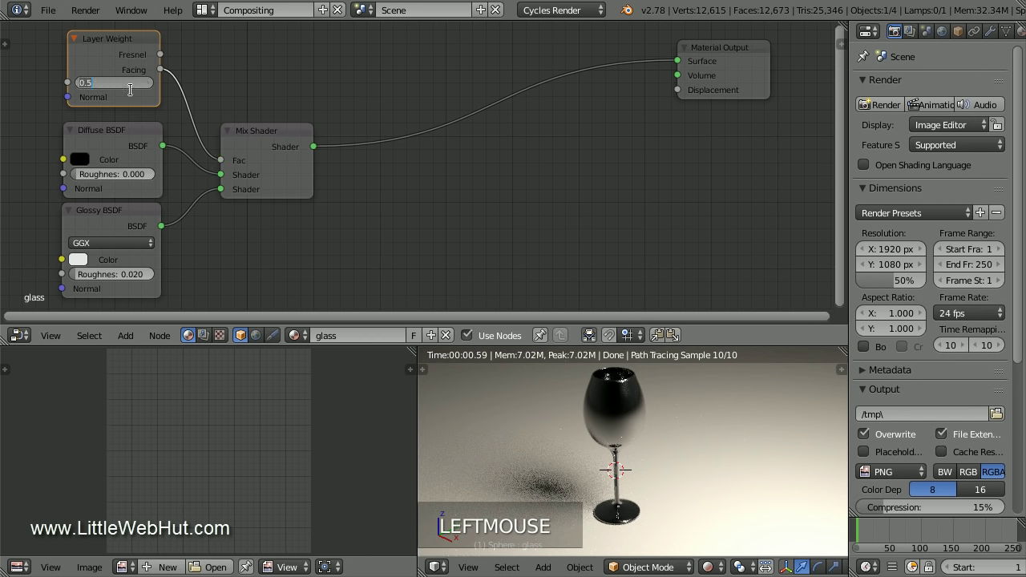
{"action": "type", "text": ".15"}
{"action": "left_click", "coordinate": [136, 100]}
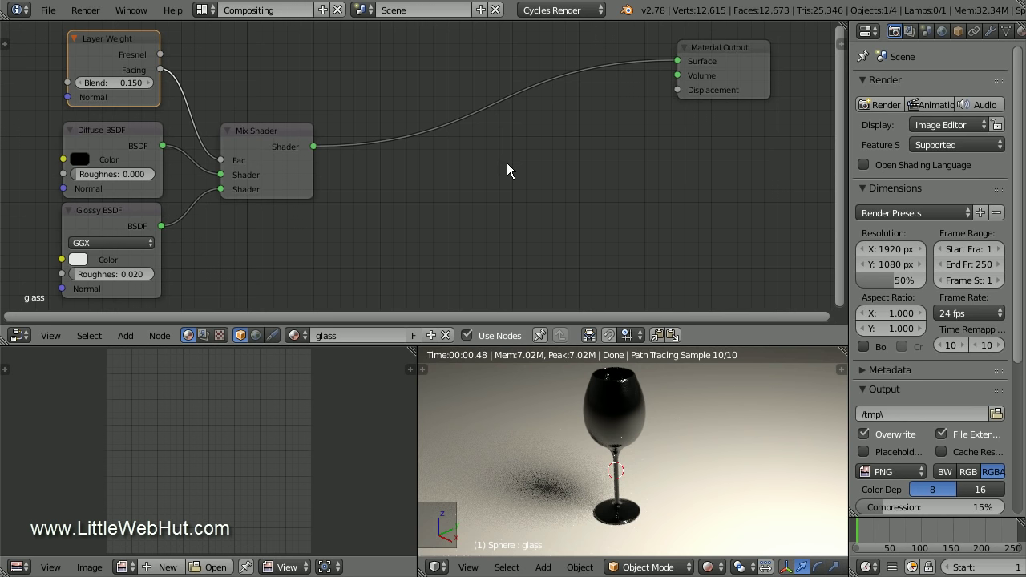
- Insert a second Mix Shader node into the link between the first Mix Shader and the Material Output
{"action": "key", "text": "shift+a"}
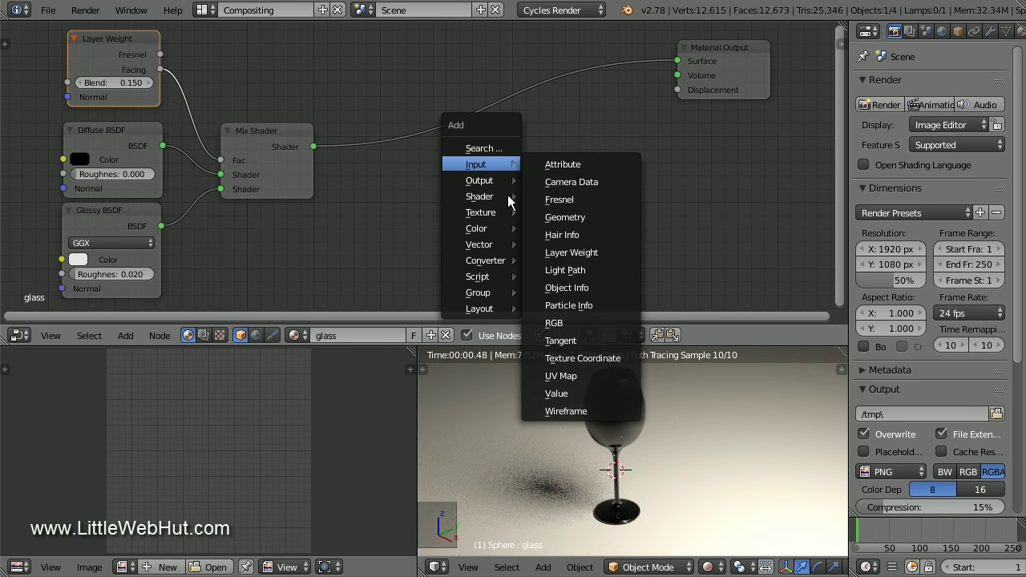
{"action": "mouse_move", "coordinate": [506, 198]}
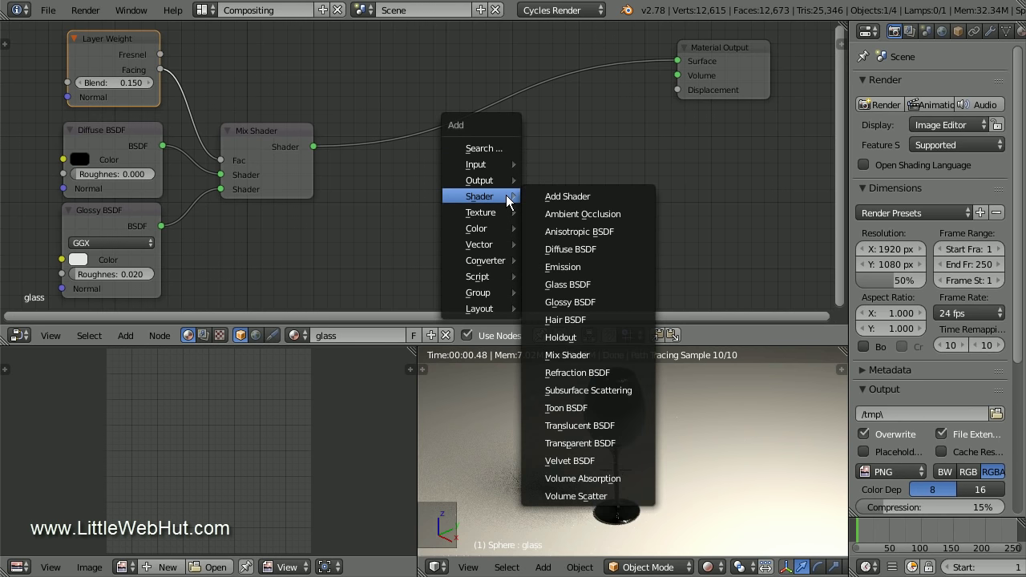
{"action": "left_click", "coordinate": [589, 355]}
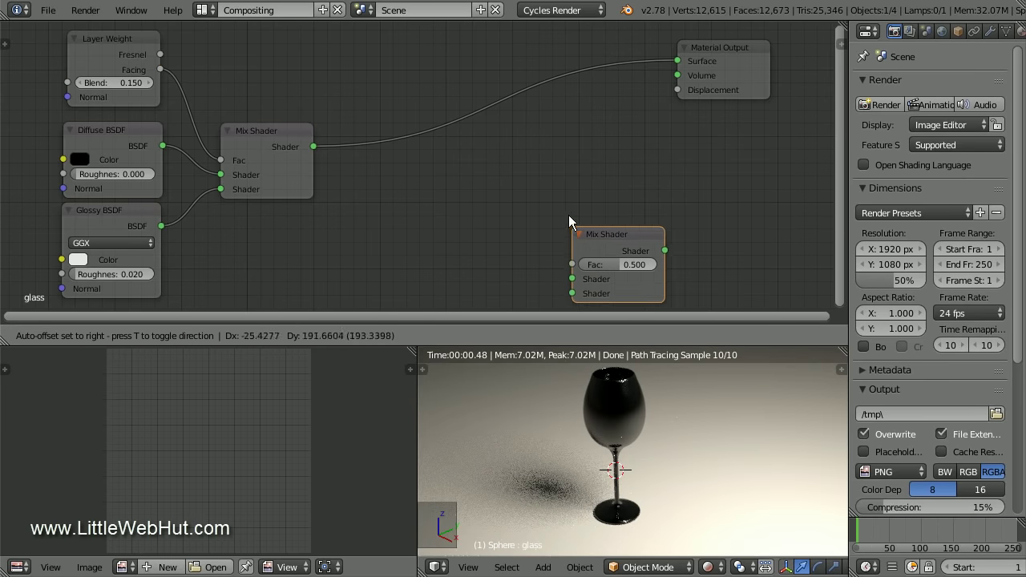
{"action": "left_click", "coordinate": [534, 45]}
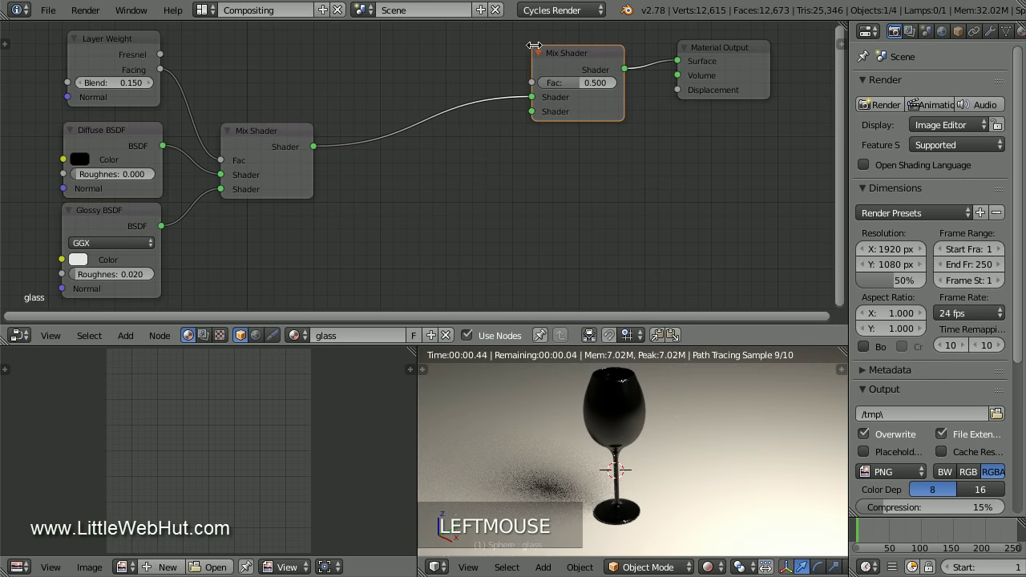
- Add a Glass BSDF node below the link and connect it to the second shader input of the new Mix Shader
{"action": "key", "text": "shift+a"}
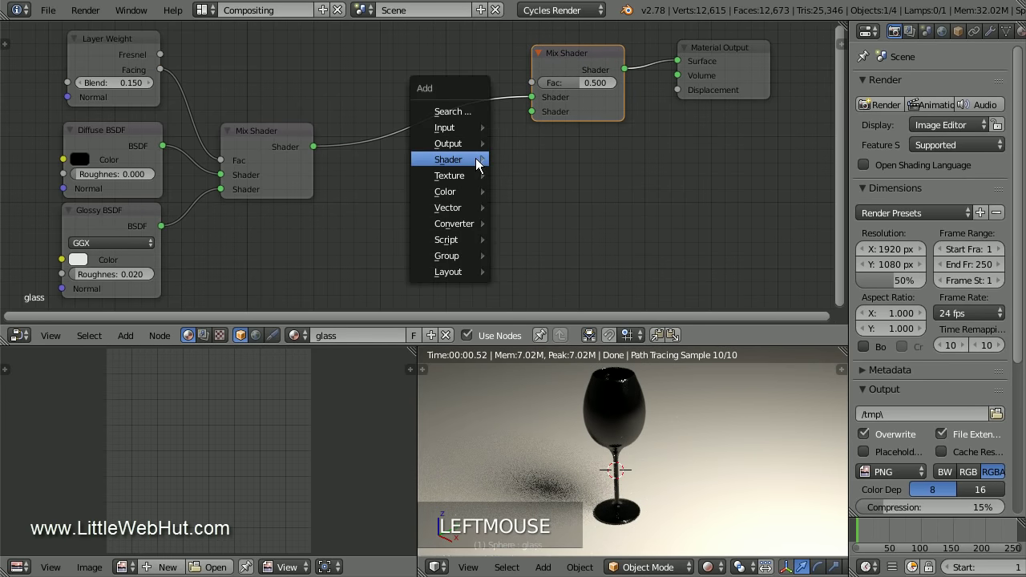
{"action": "mouse_move", "coordinate": [476, 160]}
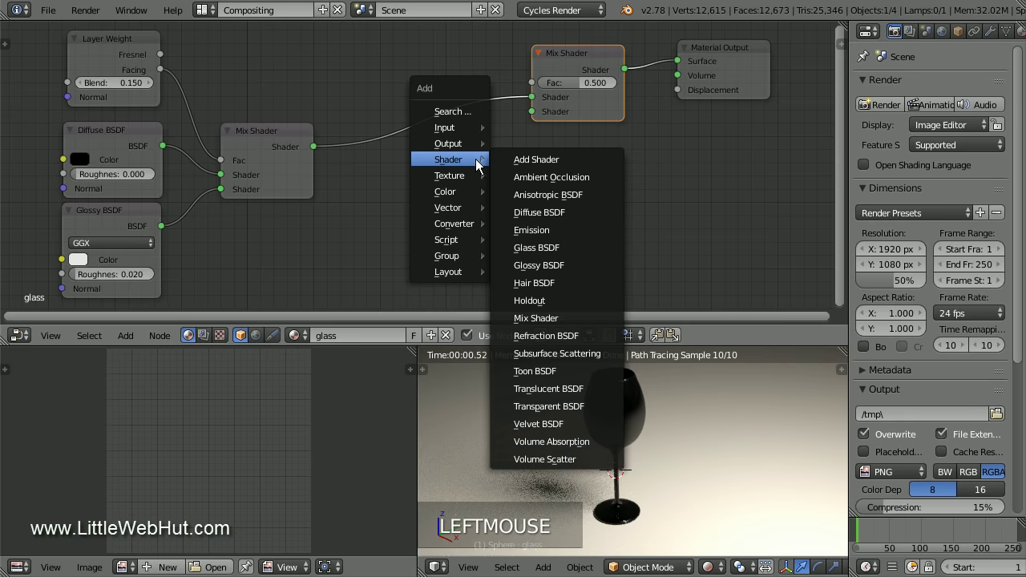
{"action": "left_click", "coordinate": [569, 247]}
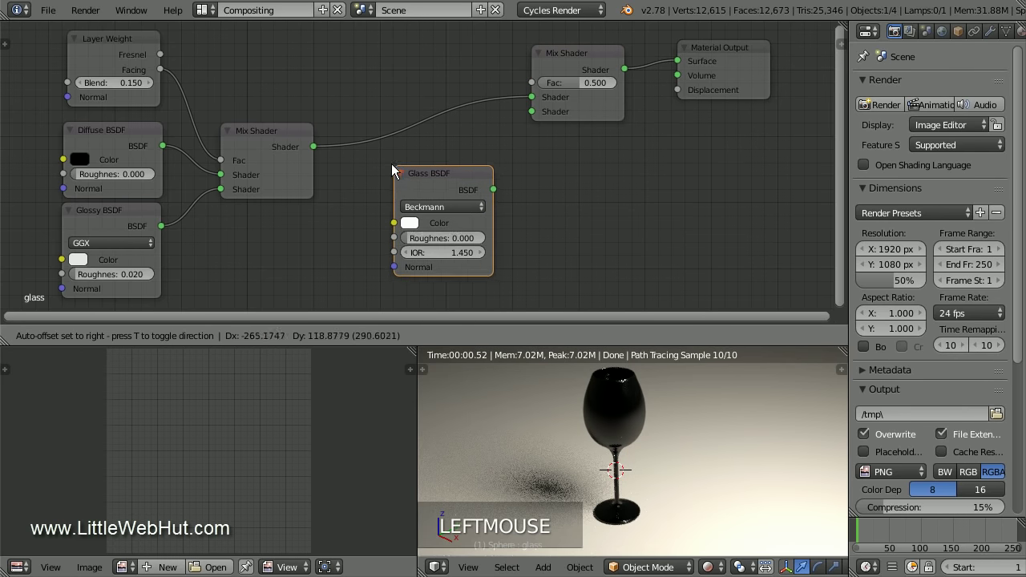
{"action": "left_click", "coordinate": [385, 162]}
{"action": "left_click_drag", "start_coordinate": [485, 186], "coordinate": [527, 105]}
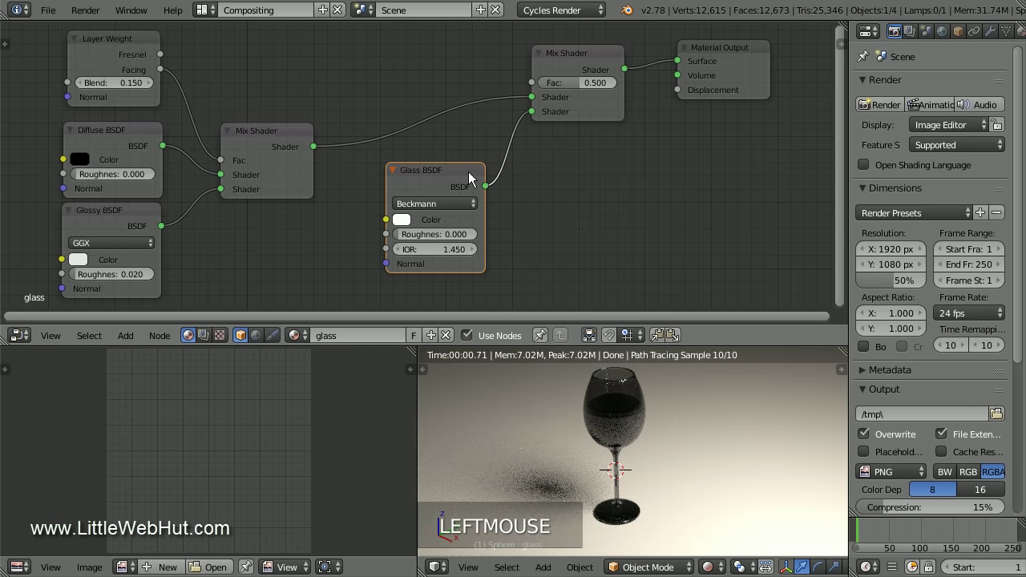
- Set the Glass BSDF roughness to 0.01 and raise the second Mix Shader's Fac to 1.0
{"action": "left_click", "coordinate": [404, 221]}
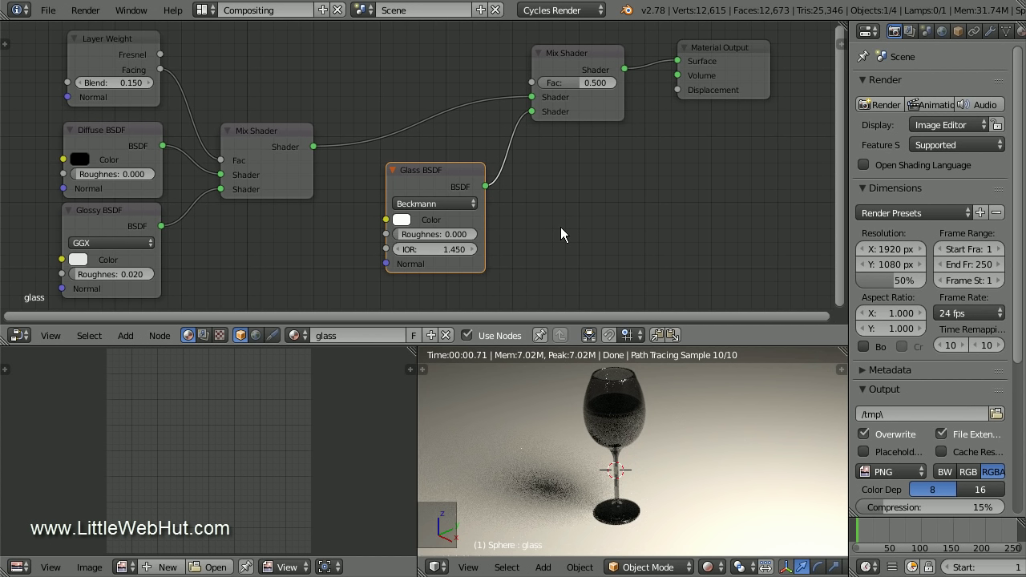
{"action": "left_click", "coordinate": [479, 238]}
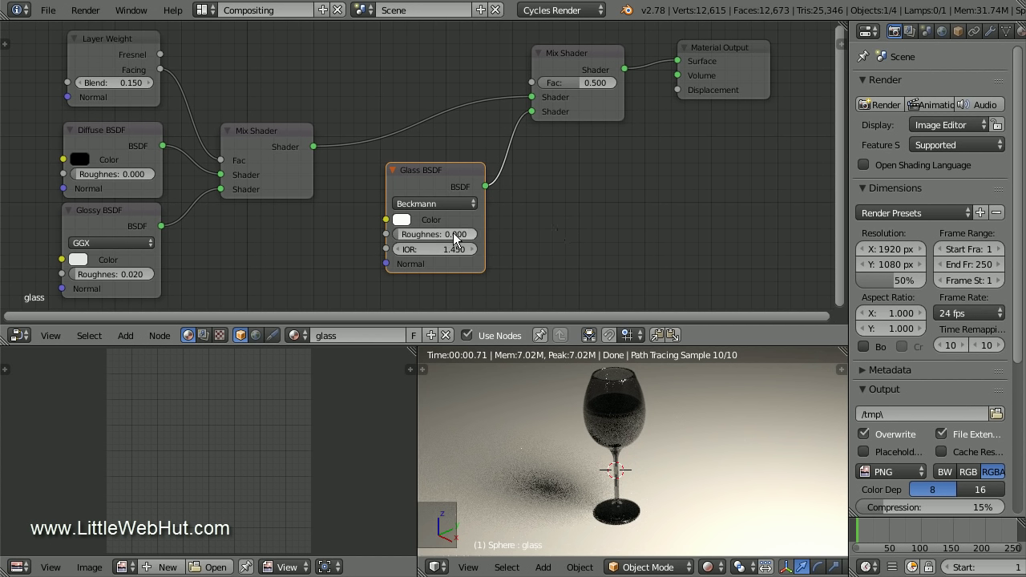
{"action": "key", "text": "BackSpace"}
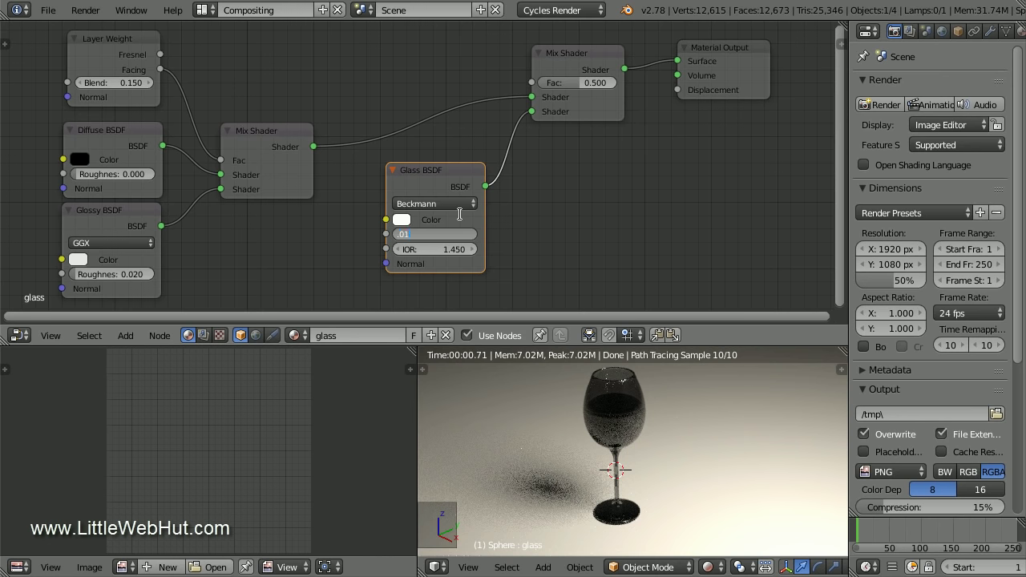
{"action": "left_click", "coordinate": [461, 214]}
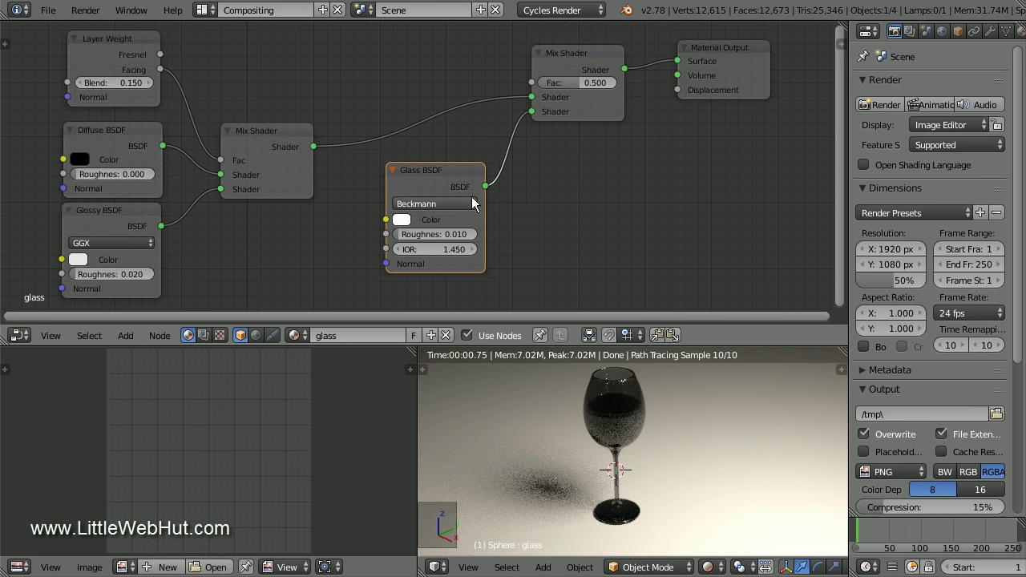
{"action": "left_click_drag", "start_coordinate": [578, 82], "coordinate": [617, 83]}
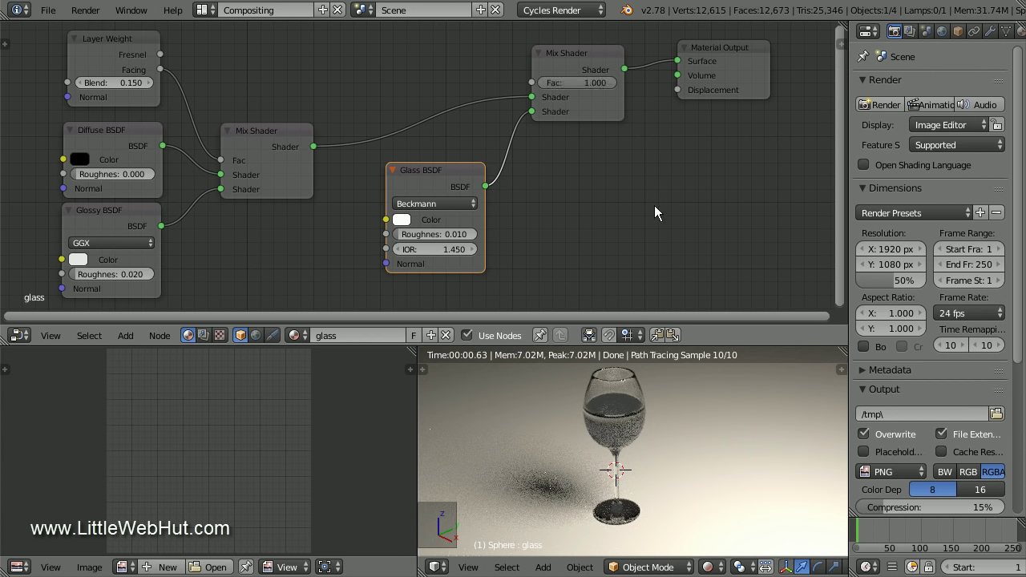
- Set the 3D view to Solid shading and select only the wine vertex group of the glass mesh in Edit Mode
{"action": "left_click", "coordinate": [709, 567]}
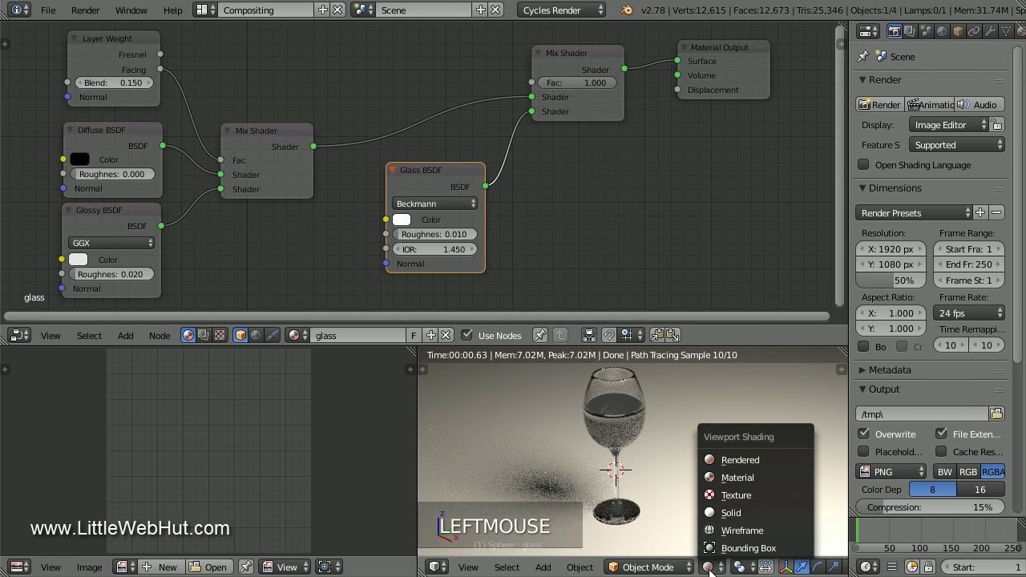
{"action": "left_click", "coordinate": [746, 516]}
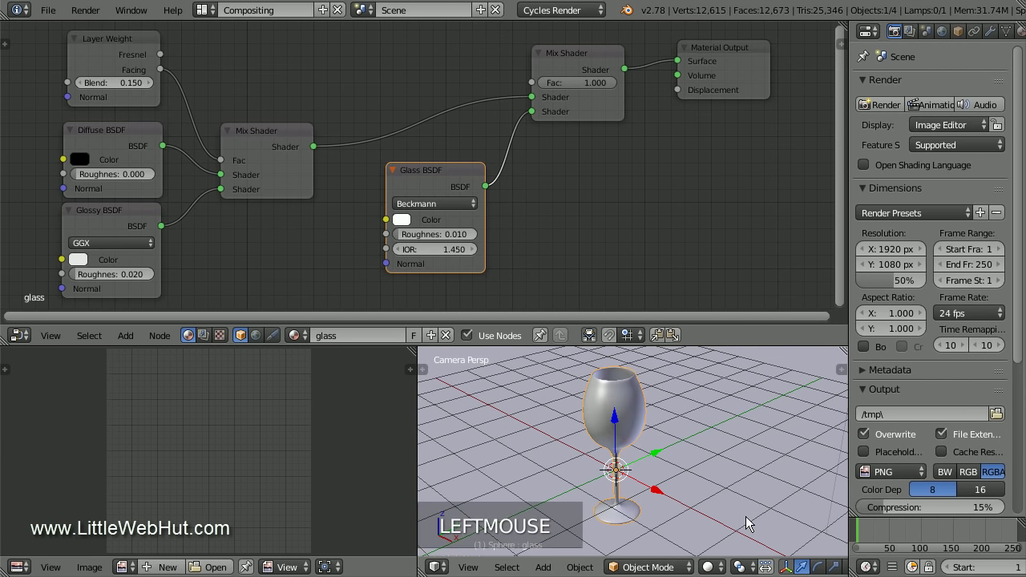
{"action": "key", "text": "Tab"}
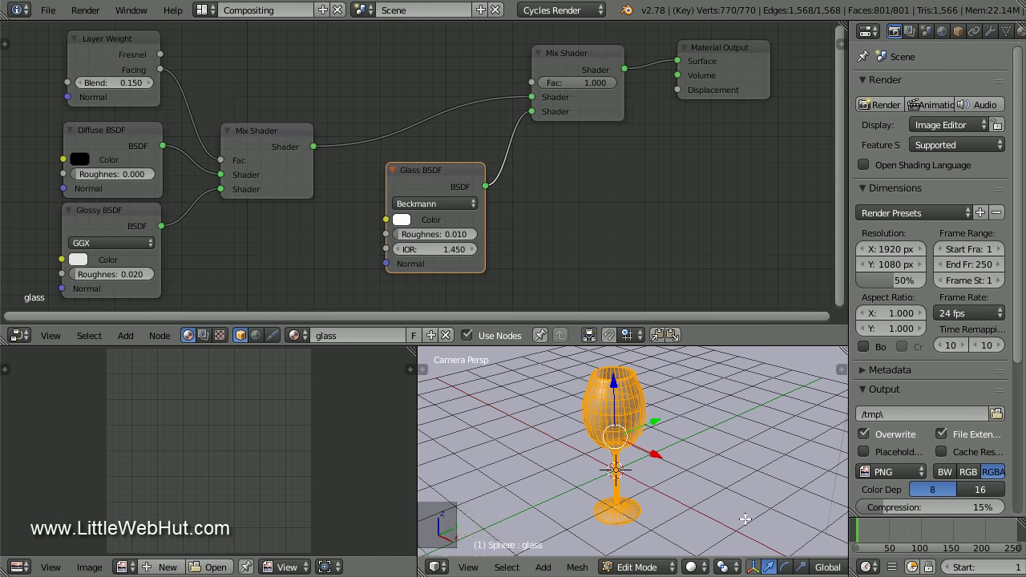
{"action": "left_click", "coordinate": [1007, 30]}
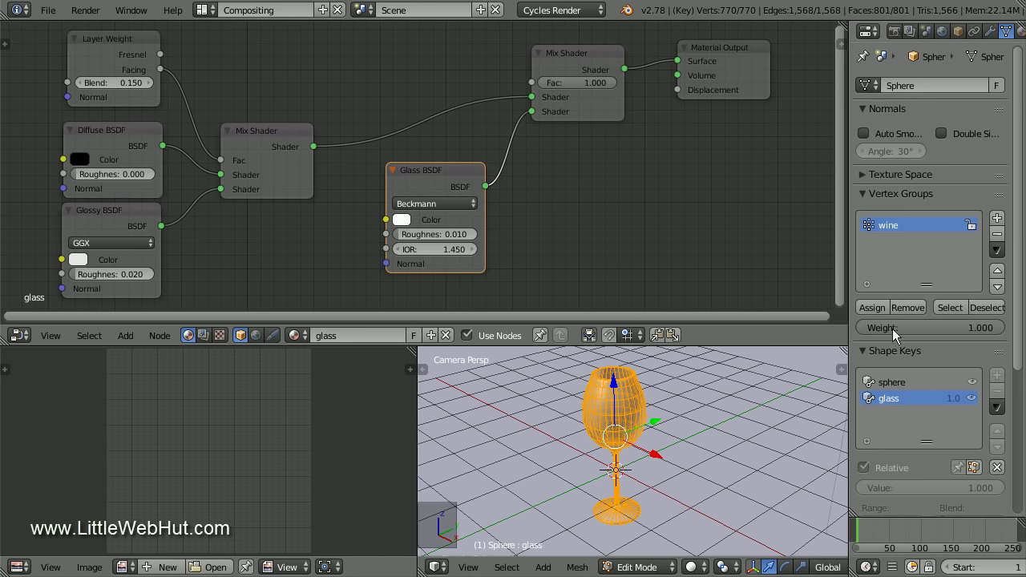
{"action": "key", "text": "a"}
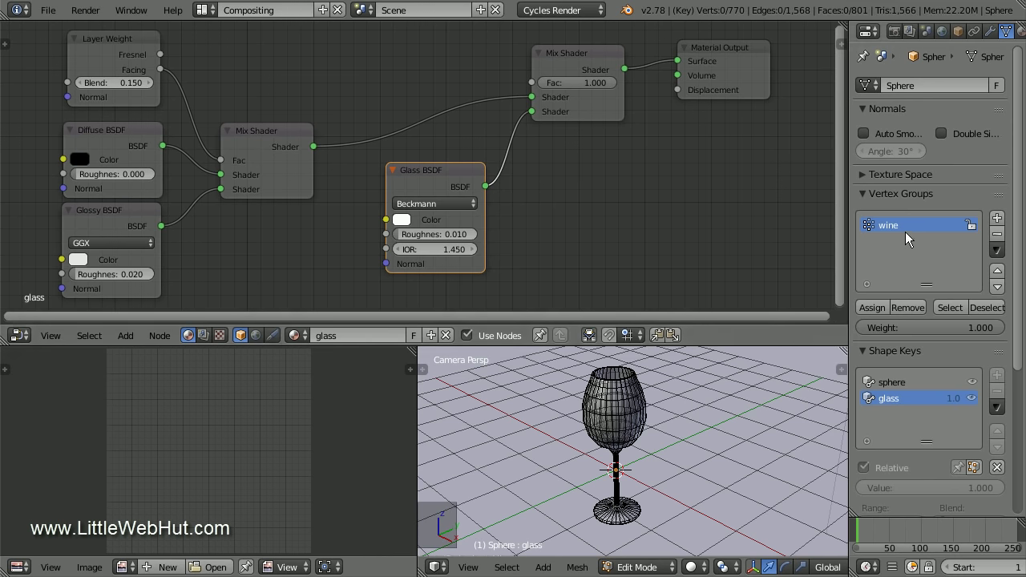
{"action": "left_click", "coordinate": [946, 309]}
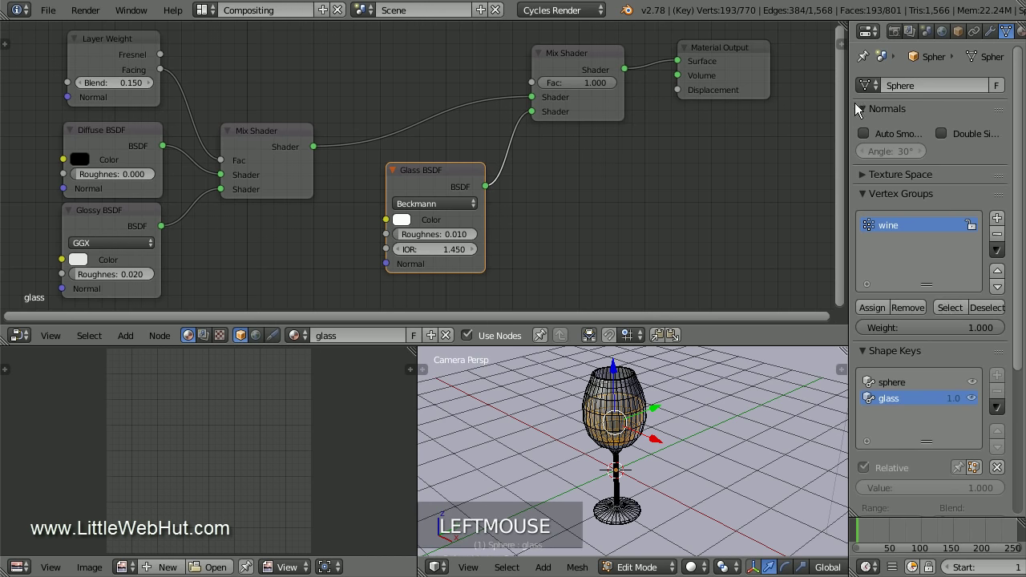
- Add a second material slot to the sphere object and fill it with an independent copy of the glass material
{"action": "left_click_drag", "start_coordinate": [850, 109], "coordinate": [825, 111]}
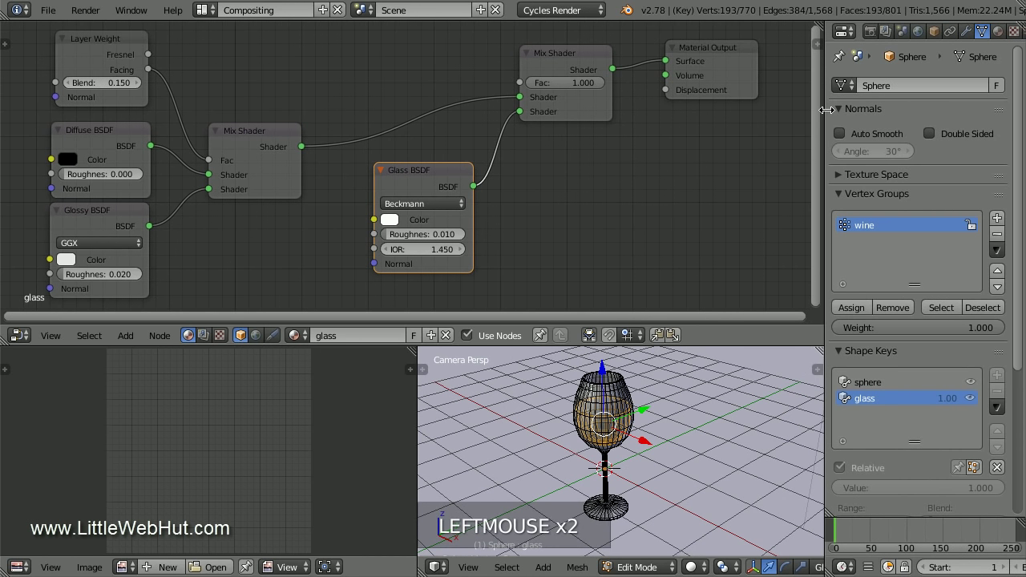
{"action": "left_click", "coordinate": [998, 32]}
{"action": "left_click", "coordinate": [998, 32]}
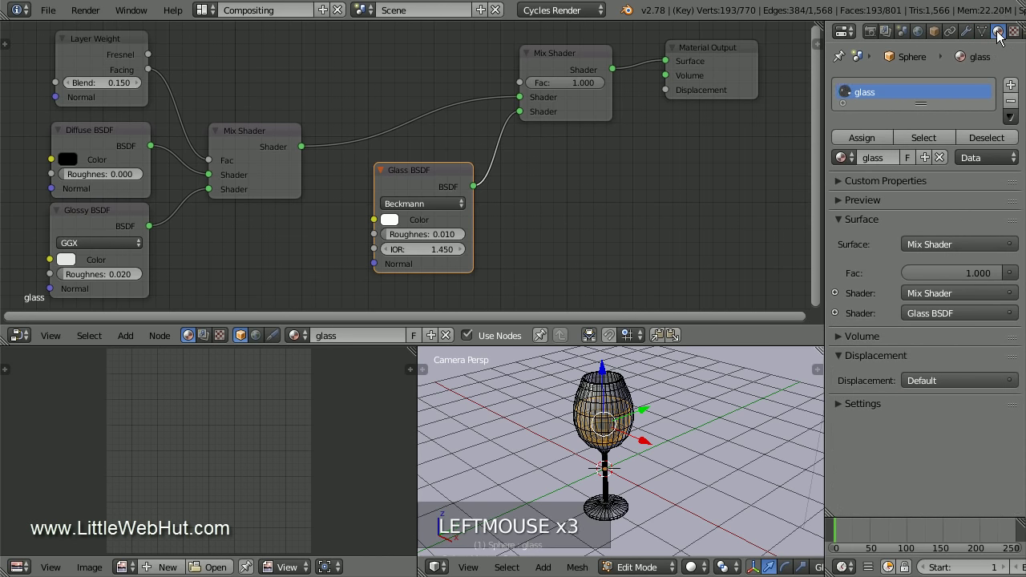
{"action": "left_click", "coordinate": [1012, 85]}
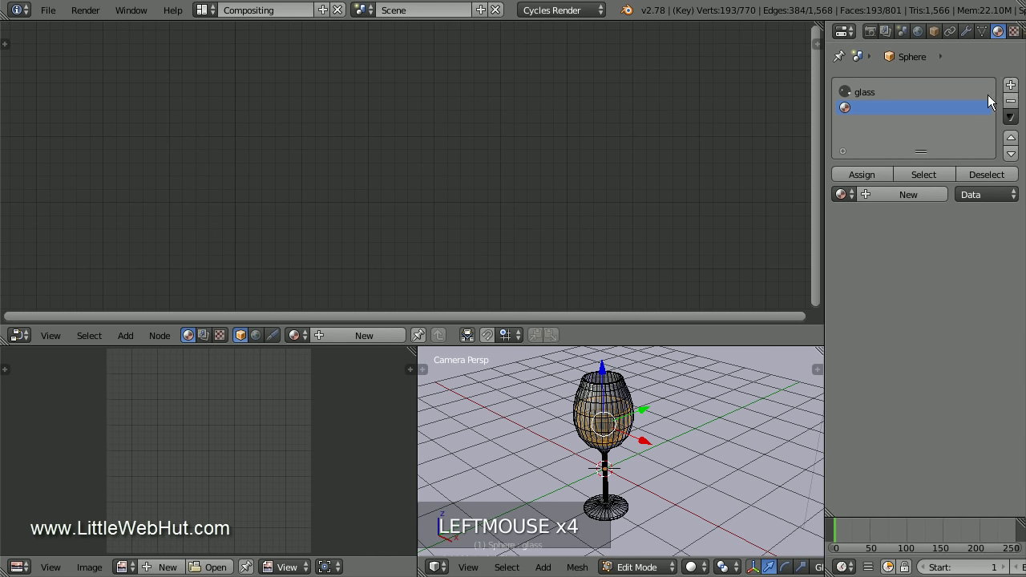
{"action": "left_click", "coordinate": [842, 193]}
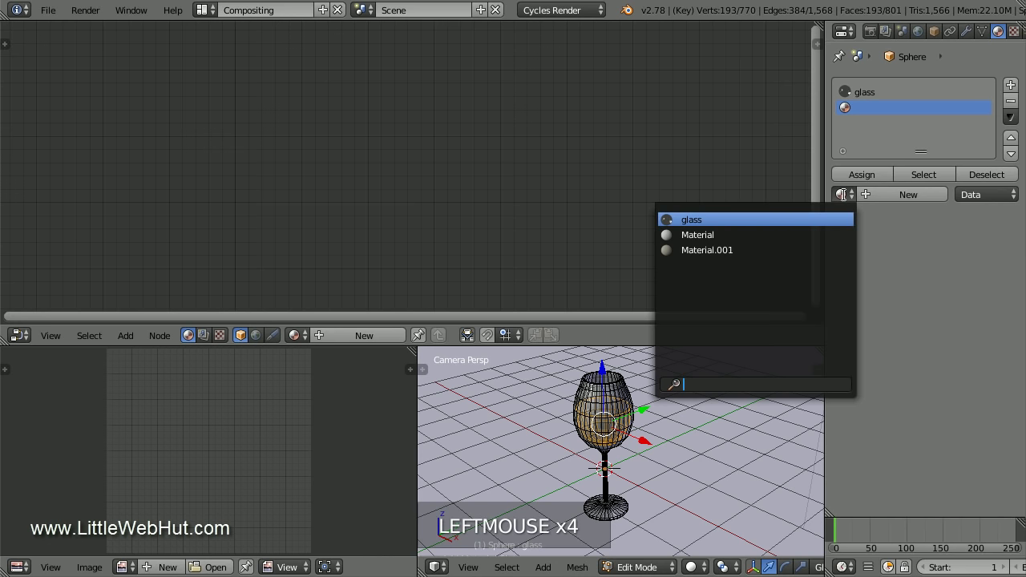
{"action": "left_click", "coordinate": [802, 220]}
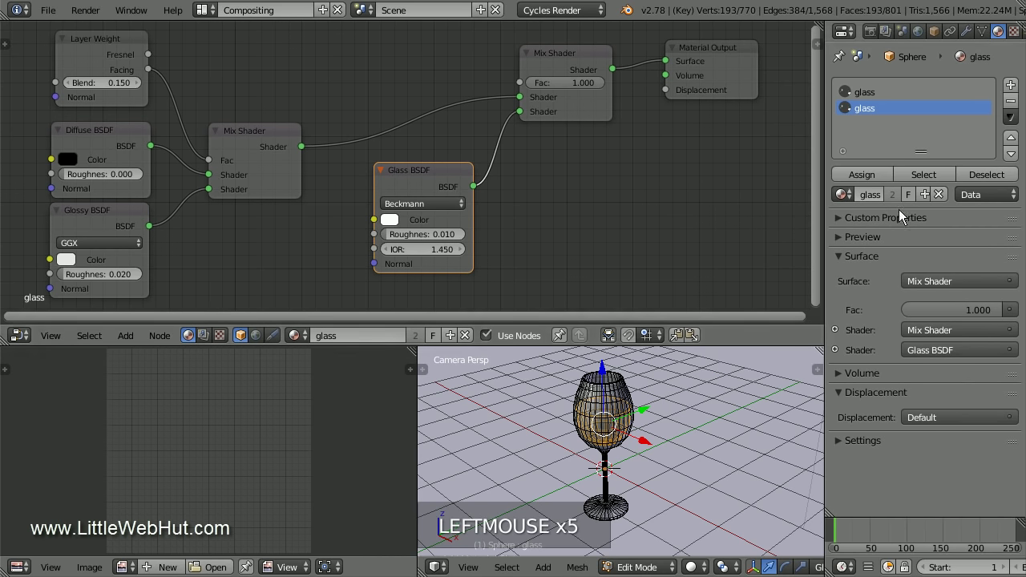
{"action": "left_click", "coordinate": [924, 195]}
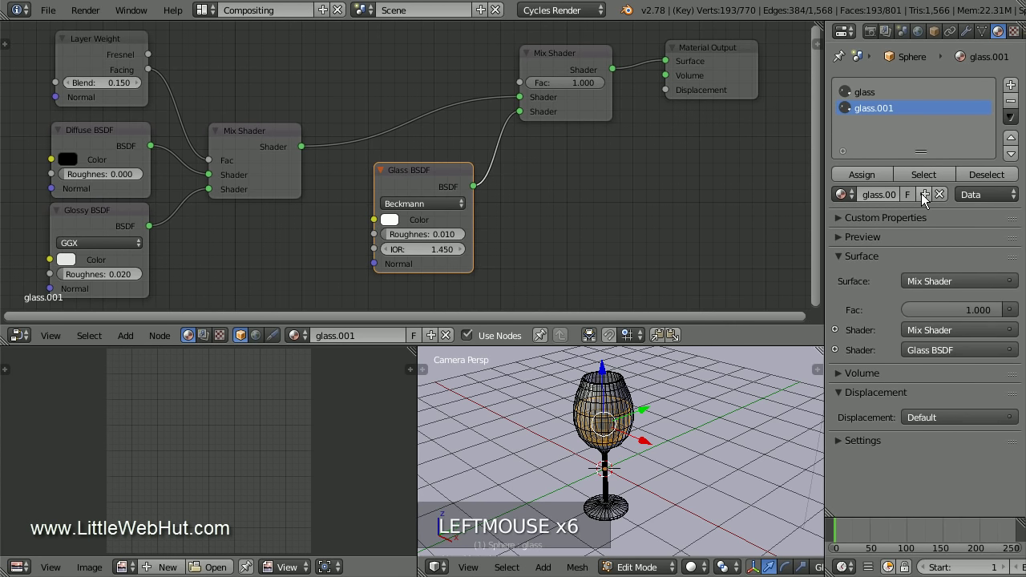
- Rename the copied material as wine
{"action": "left_click", "coordinate": [878, 195]}
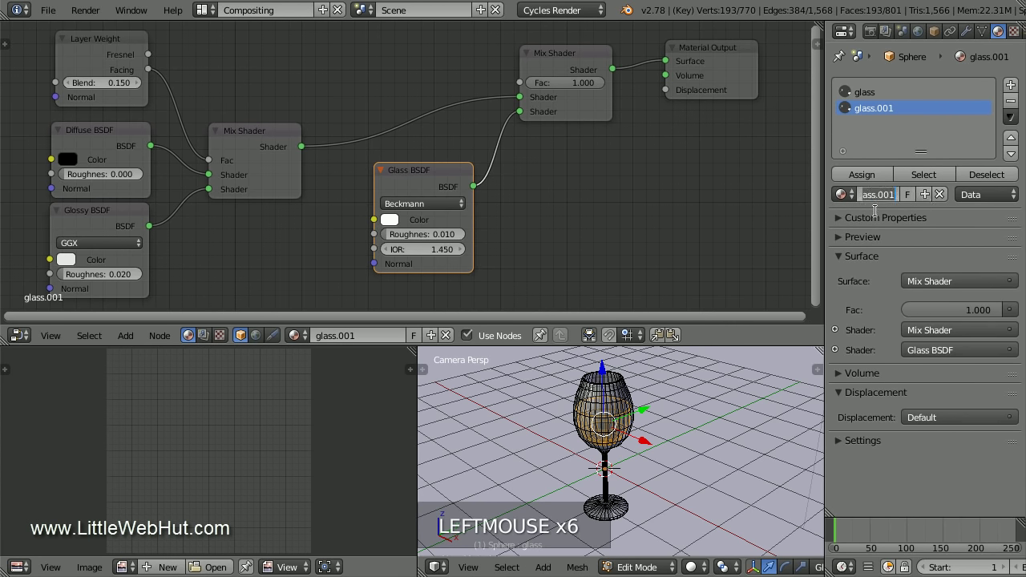
{"action": "type", "text": "wine"}
{"action": "left_click", "coordinate": [879, 210]}
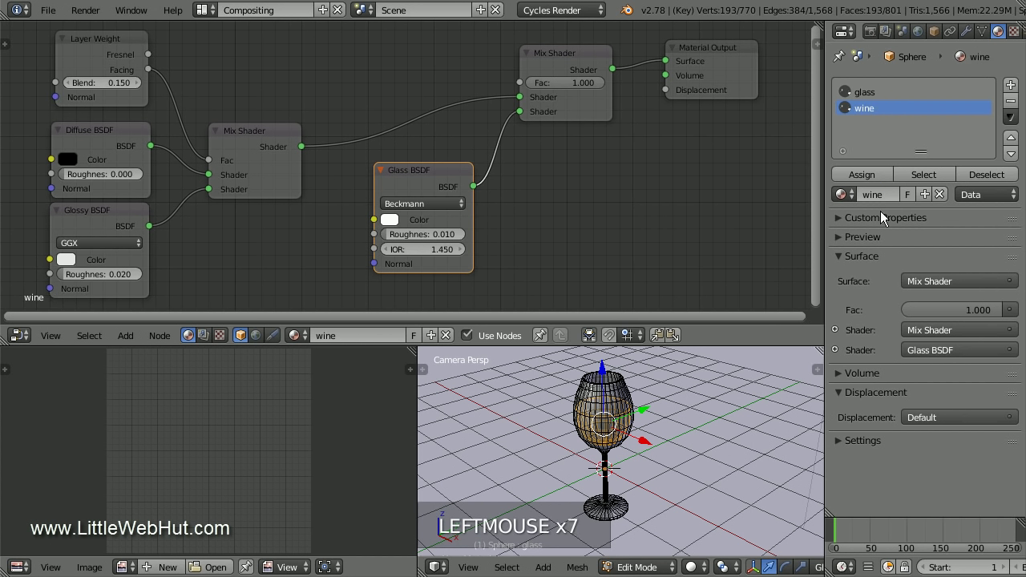
- Assign the wine material to the selected faces and set the 3D view to Rendered shading
{"action": "left_click", "coordinate": [862, 177]}
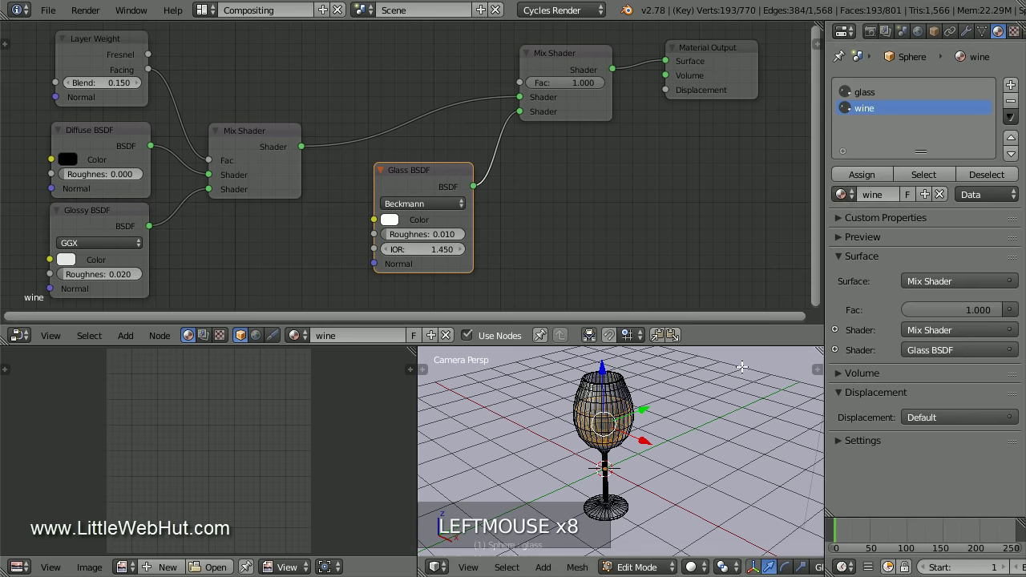
{"action": "left_click", "coordinate": [701, 567]}
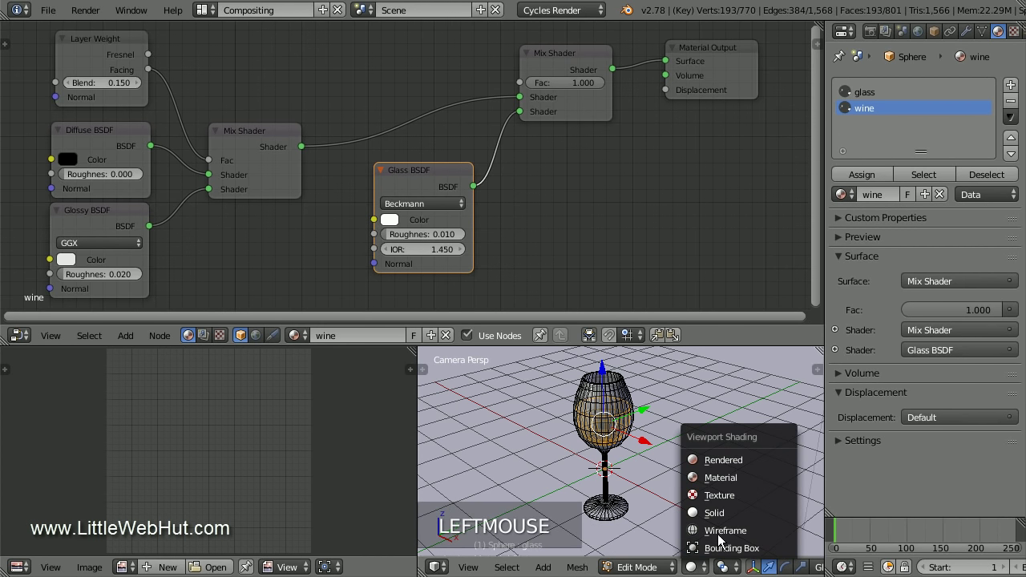
{"action": "left_click", "coordinate": [760, 469]}
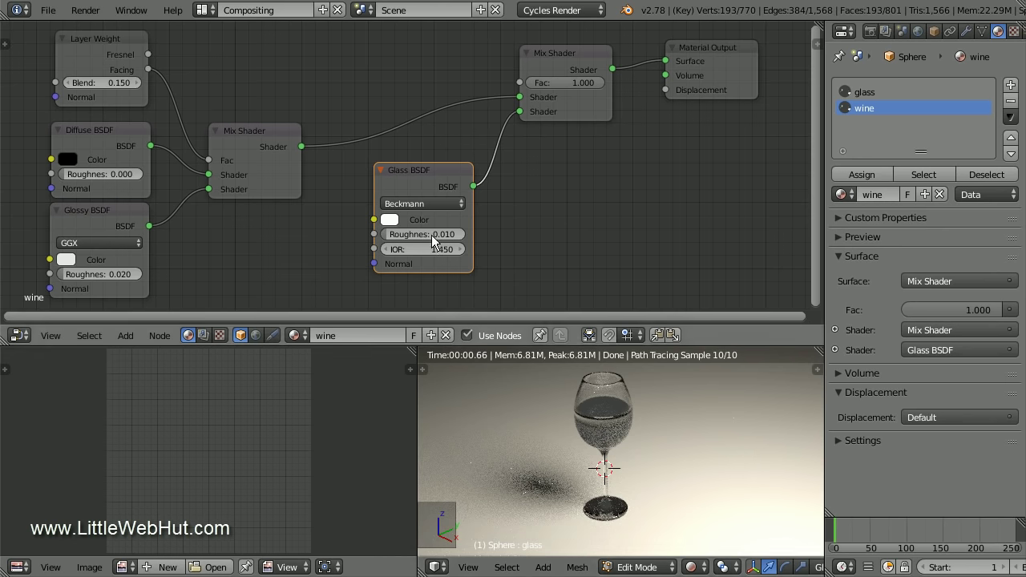
- Set the wine material's Glass BSDF colour to hex 9e0500
{"action": "left_click", "coordinate": [392, 219]}
{"action": "left_click", "coordinate": [434, 163]}
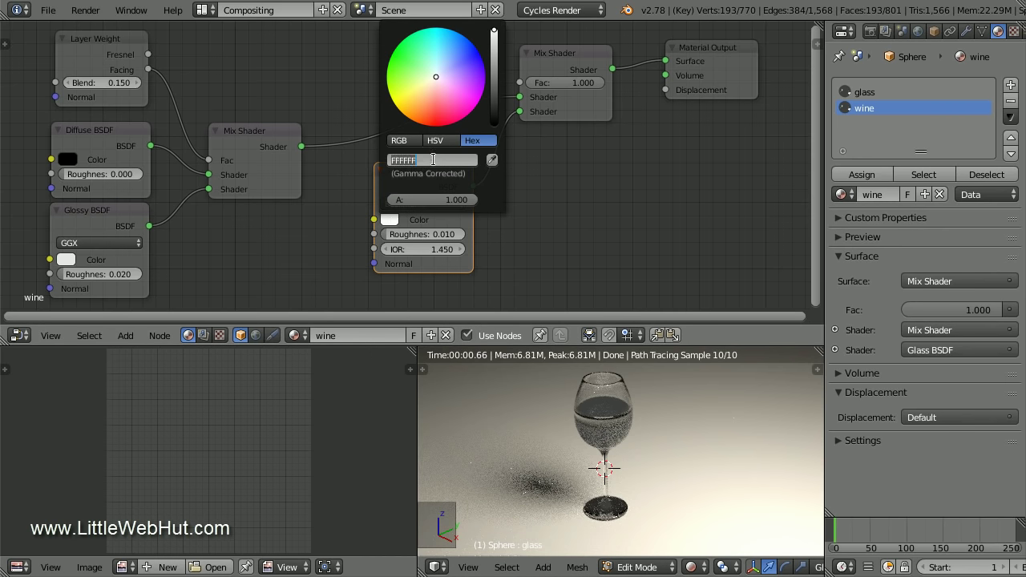
{"action": "type", "text": "9e0500"}
{"action": "key", "text": "Return"}
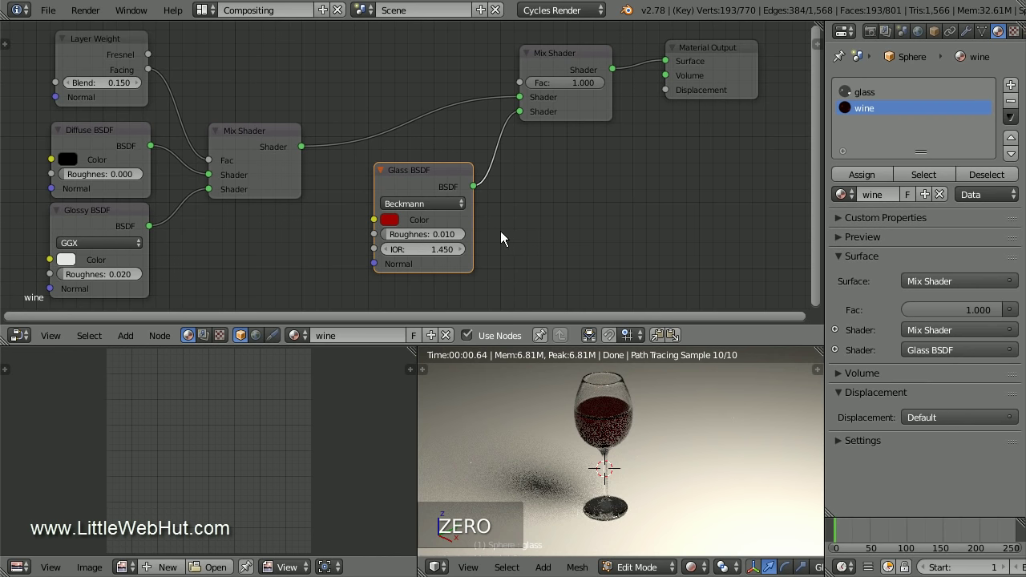
- Sample the Glass BSDF's red with the eyedropper as the wine material's Diffuse BSDF colour
{"action": "left_click", "coordinate": [69, 158]}
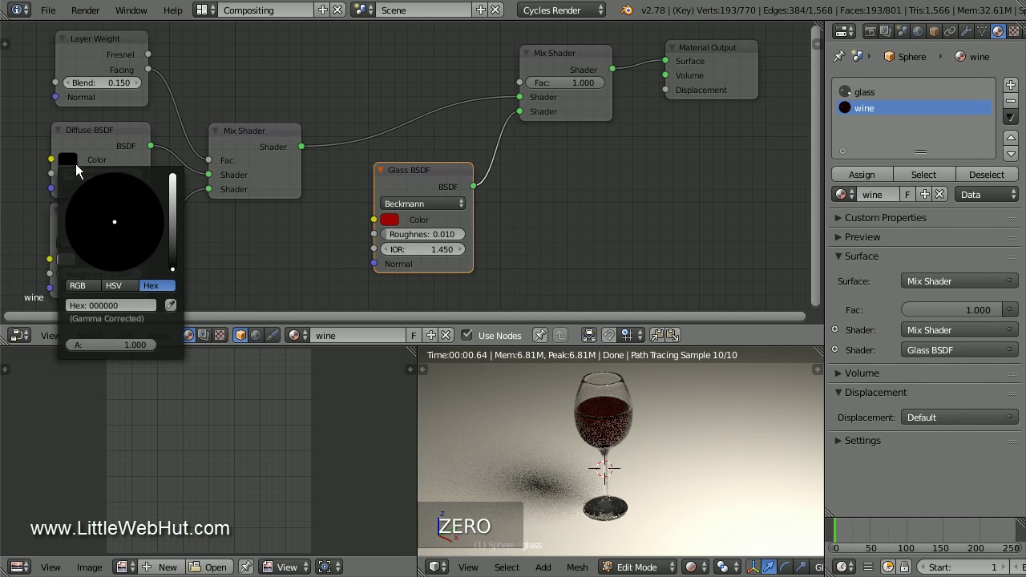
{"action": "left_click", "coordinate": [171, 304]}
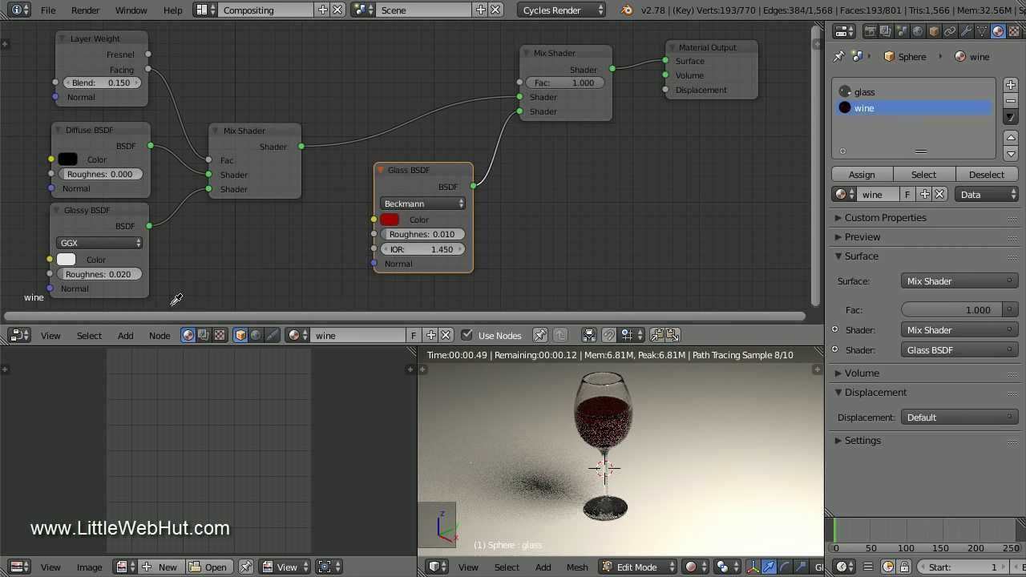
{"action": "left_click", "coordinate": [392, 220]}
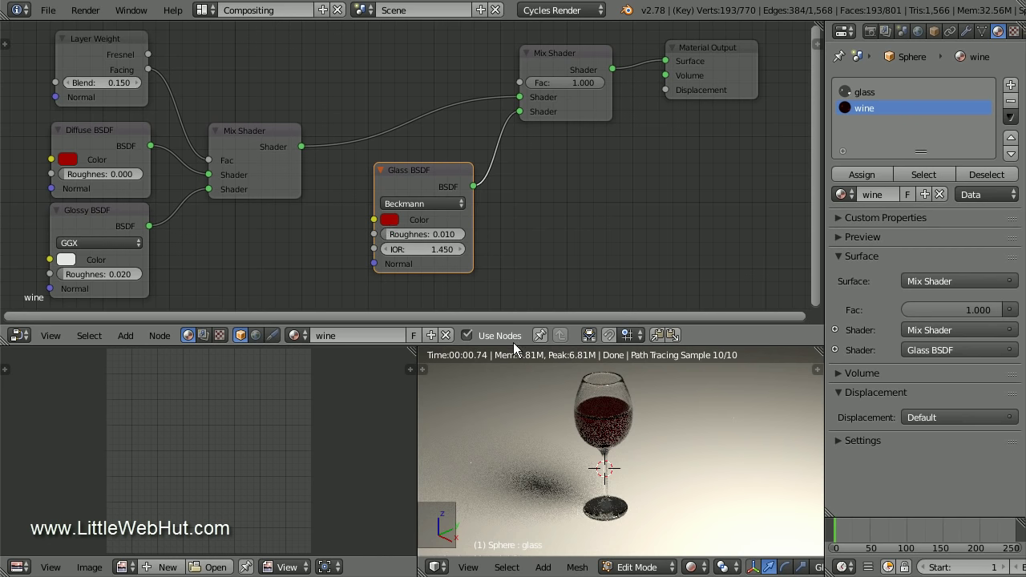
- Return to Object Mode and rearrange the editors, widening the properties and timeline area and extending the 3D view over the image editor
{"action": "key", "text": "Tab"}
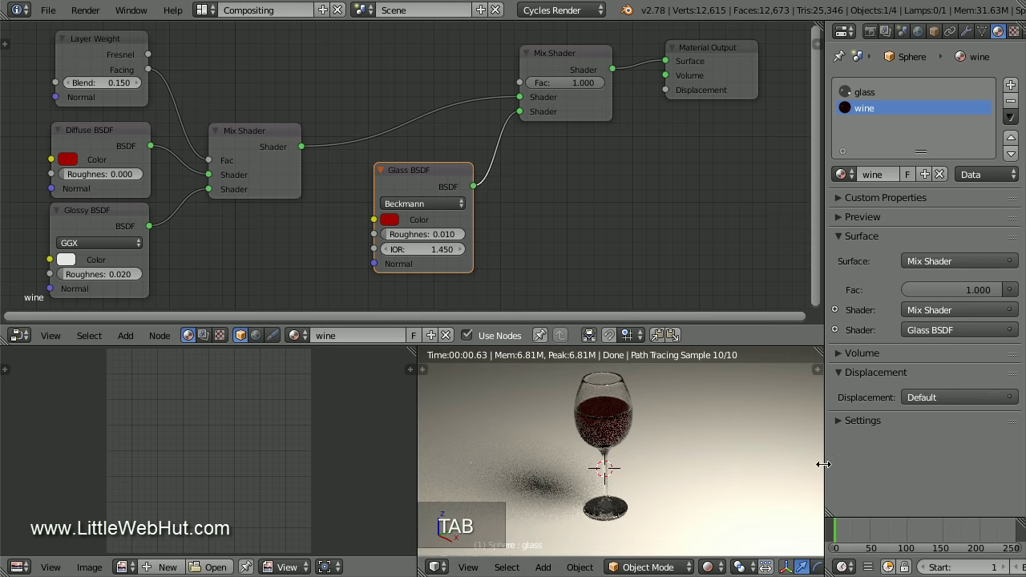
{"action": "left_click_drag", "start_coordinate": [824, 464], "coordinate": [666, 467]}
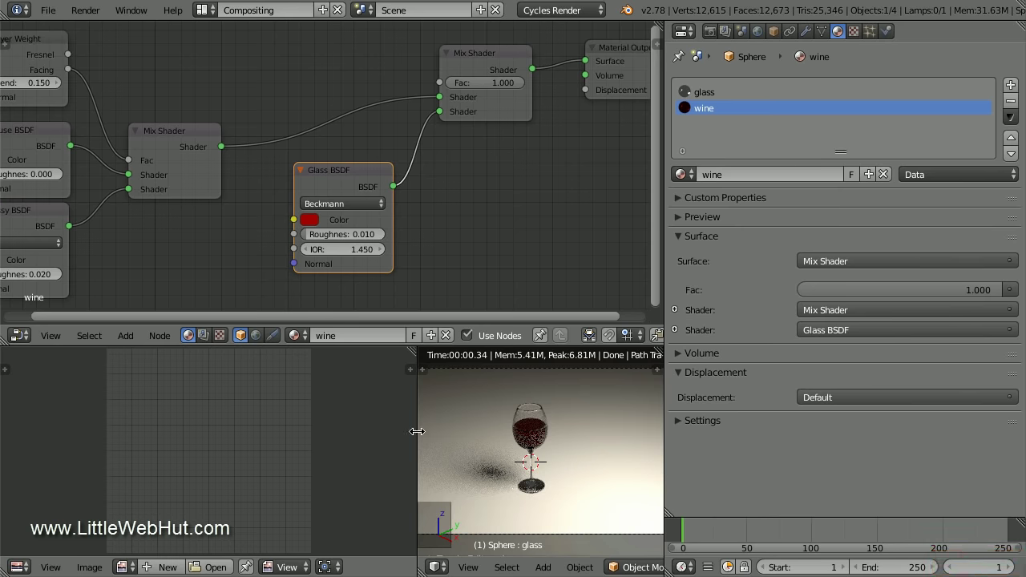
{"action": "left_click_drag", "start_coordinate": [417, 432], "coordinate": [262, 439]}
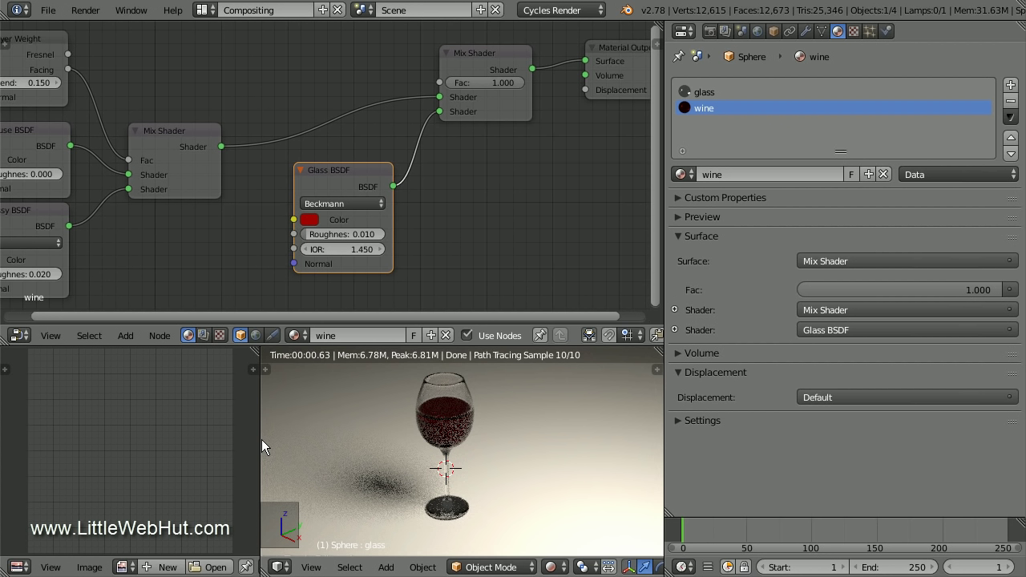
- Go to frame 100 and insert a keyframe on the Fac of the wine material's final Mix Shader
{"action": "left_click", "coordinate": [973, 569]}
{"action": "type", "text": "100"}
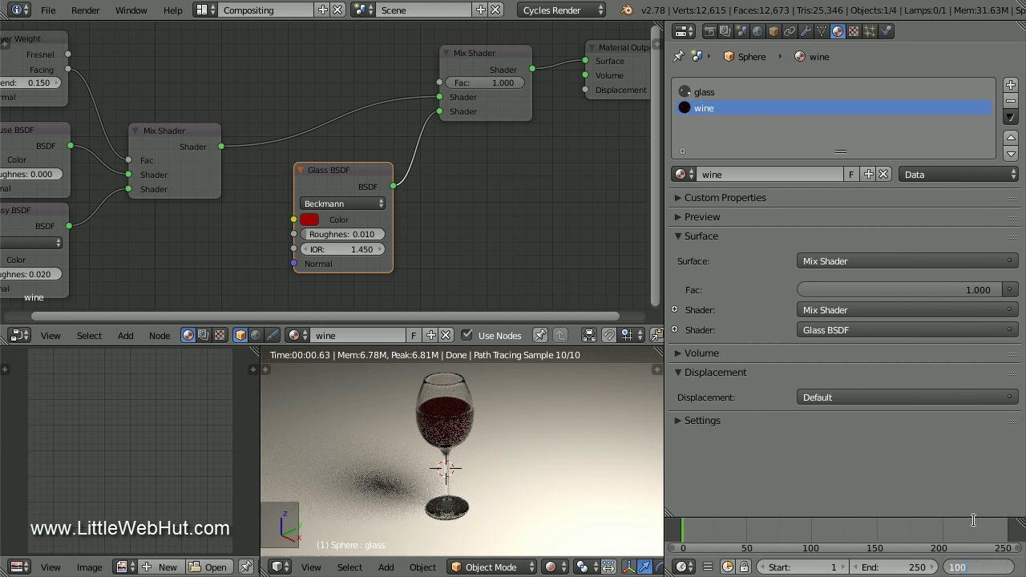
{"action": "left_click", "coordinate": [973, 521]}
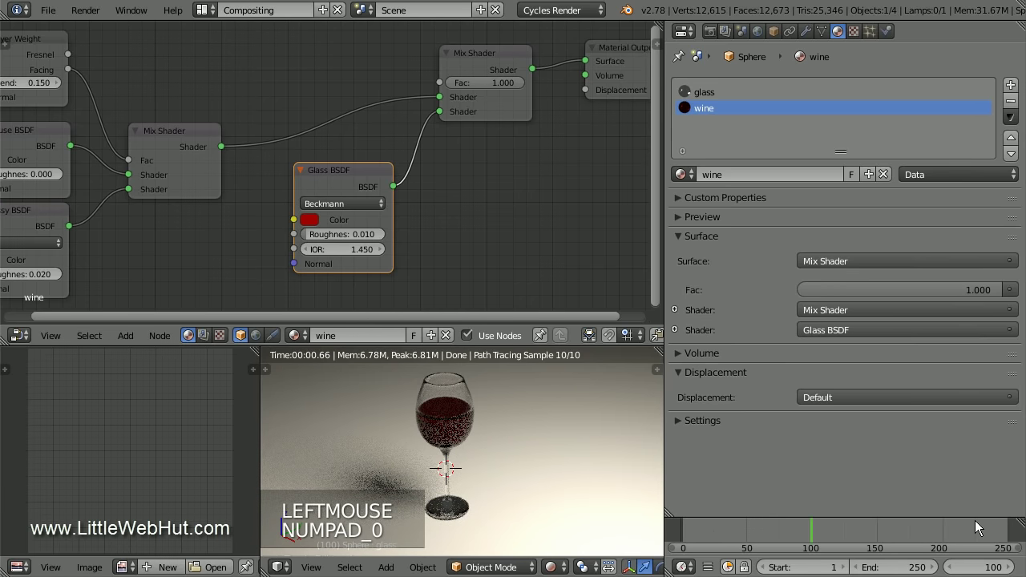
{"action": "right_click", "coordinate": [498, 81]}
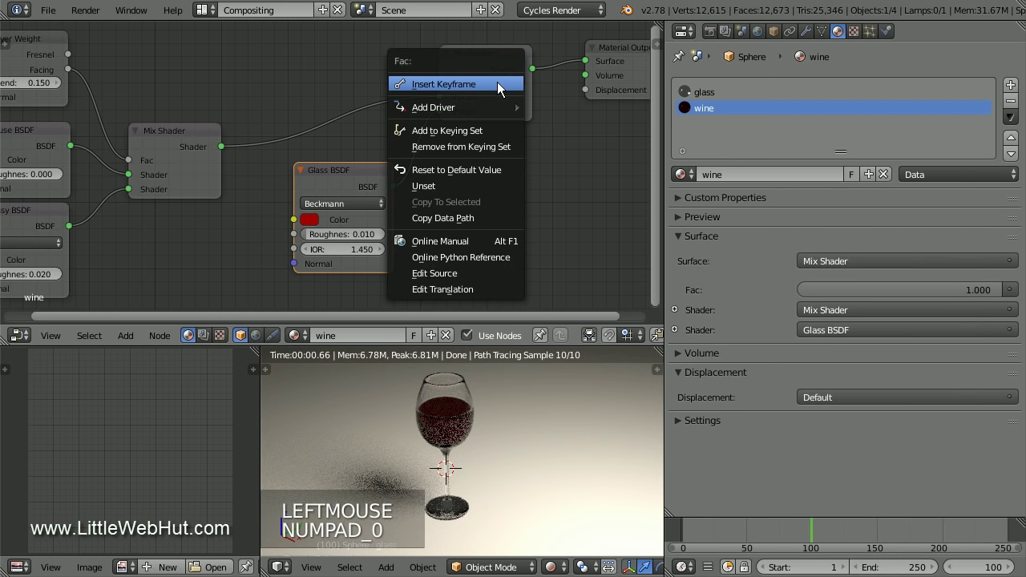
{"action": "left_click", "coordinate": [497, 84]}
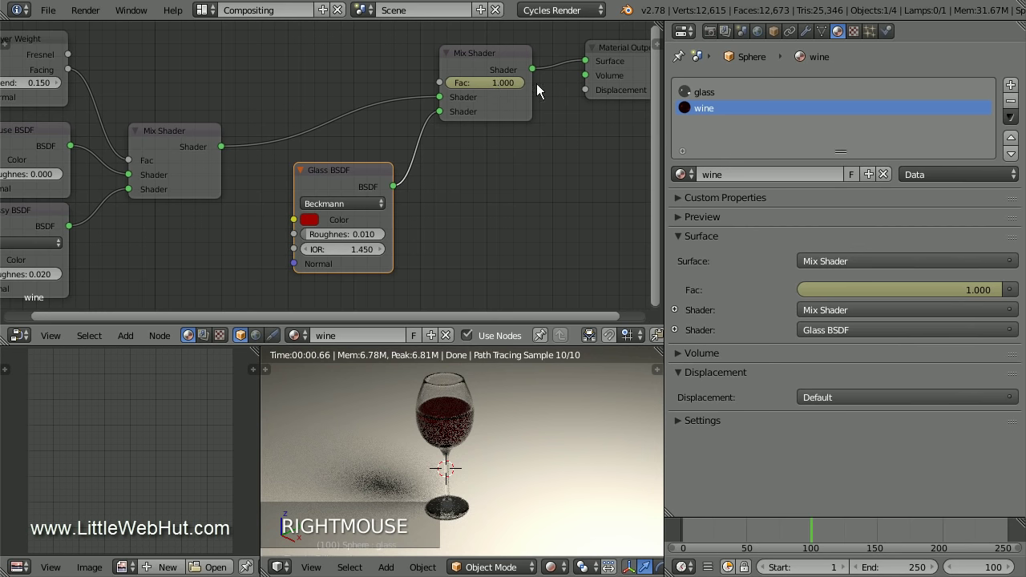
- Insert a keyframe at frame 100 on the Fac of the glass material's final Mix Shader
{"action": "left_click", "coordinate": [705, 93]}
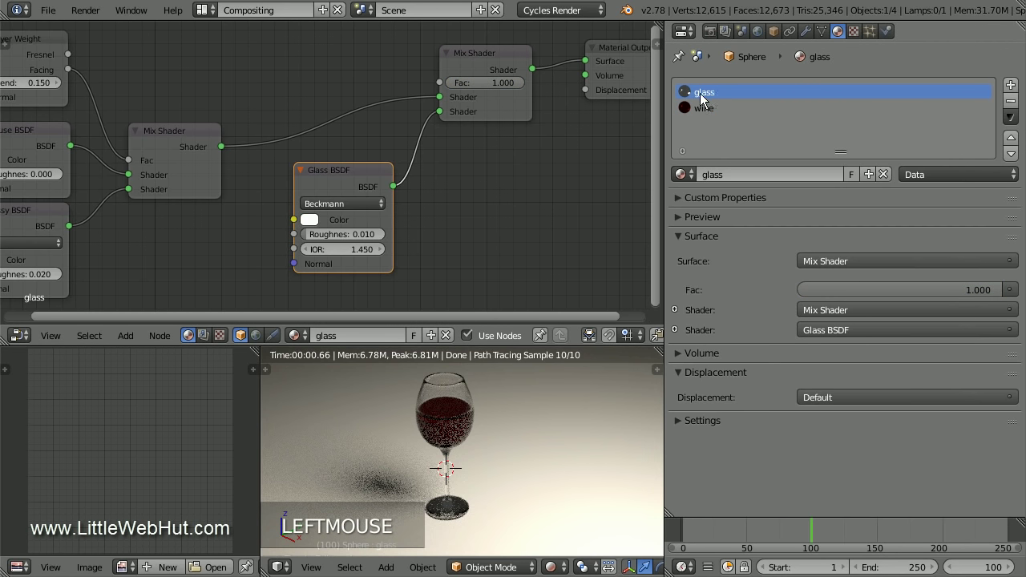
{"action": "right_click", "coordinate": [502, 82]}
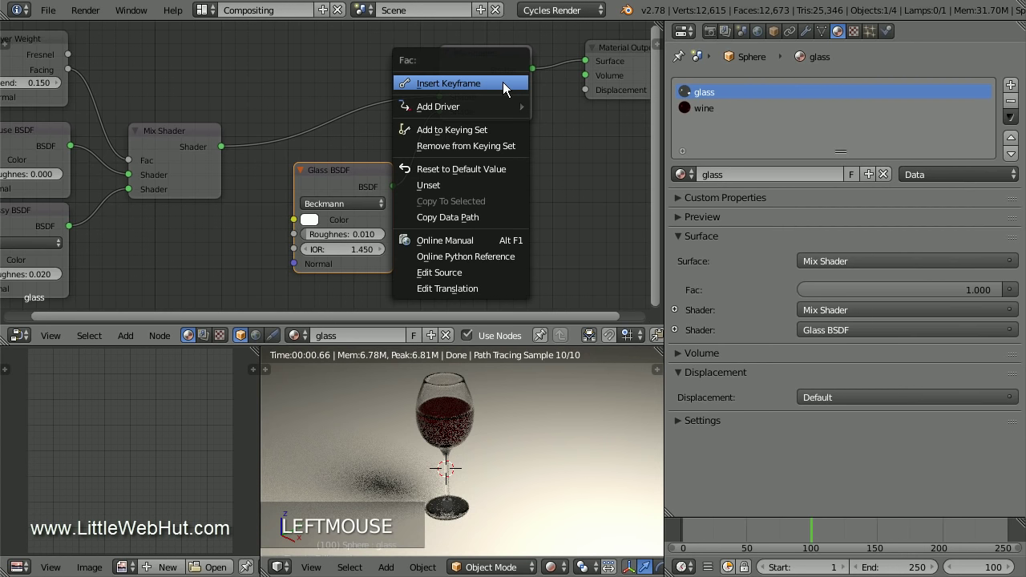
{"action": "right_click", "coordinate": [503, 84]}
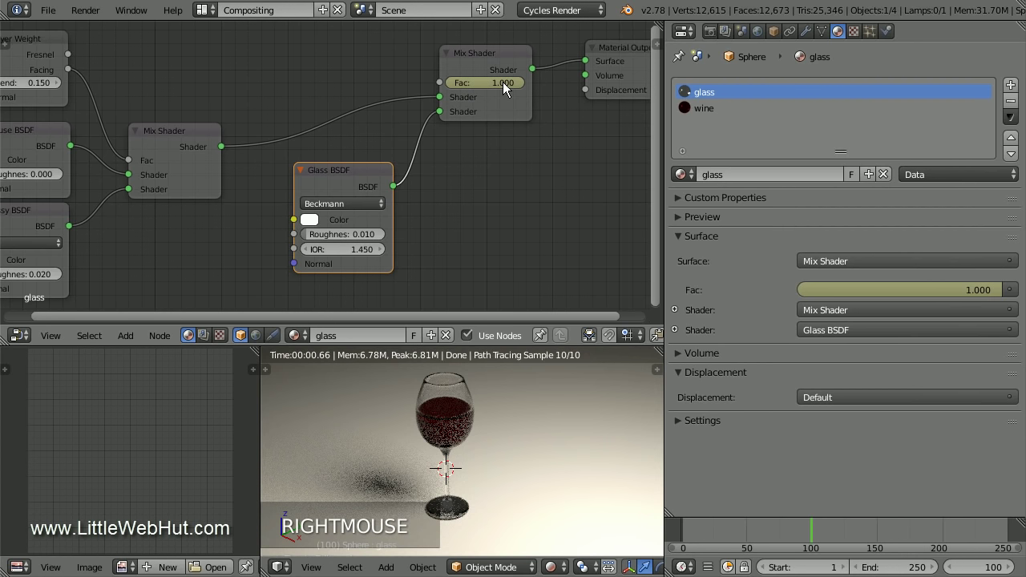
- Insert a keyframe at frame 100 on the value of the glass shape key
{"action": "left_click", "coordinate": [821, 32]}
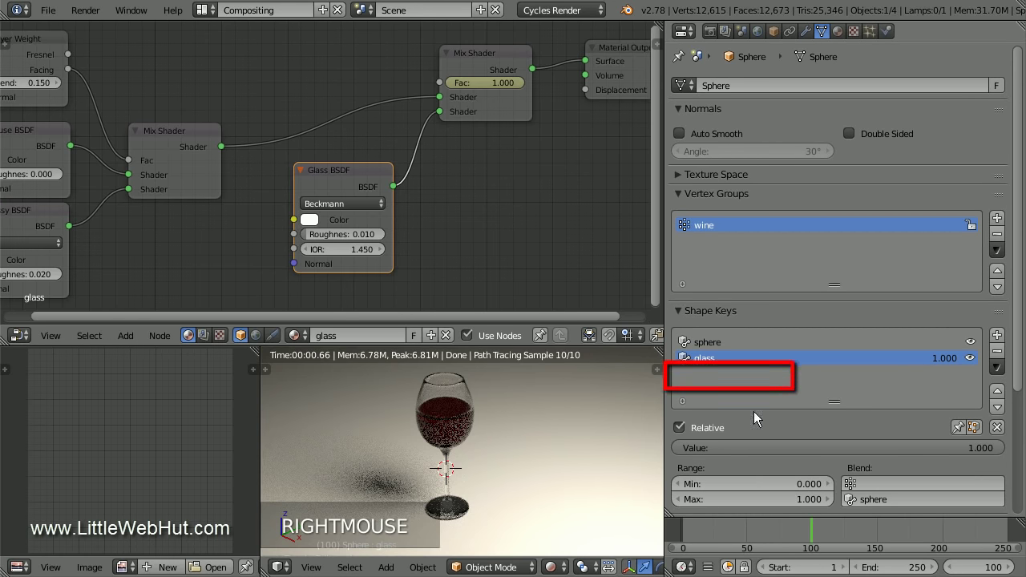
{"action": "right_click", "coordinate": [933, 447]}
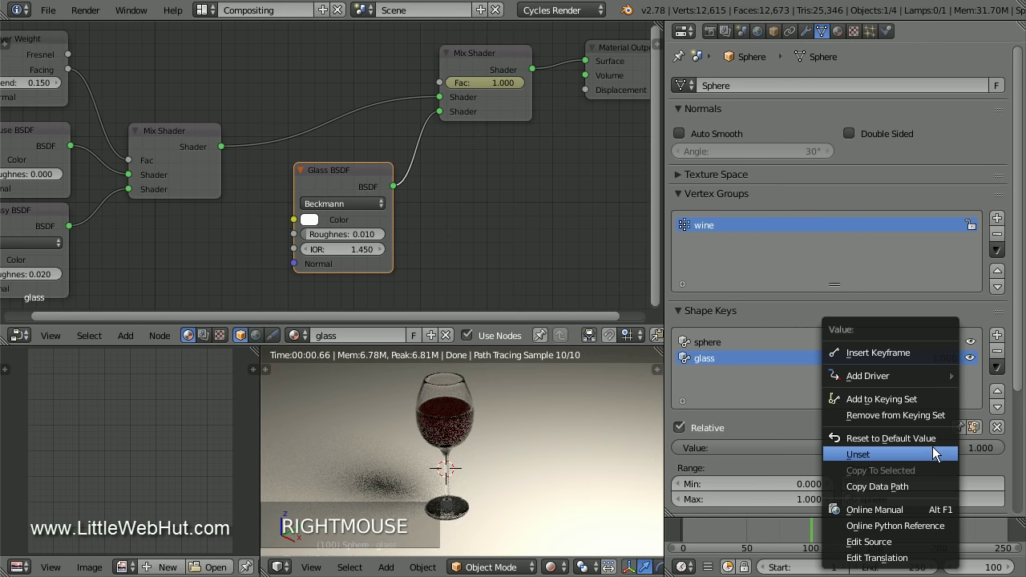
{"action": "left_click", "coordinate": [901, 353]}
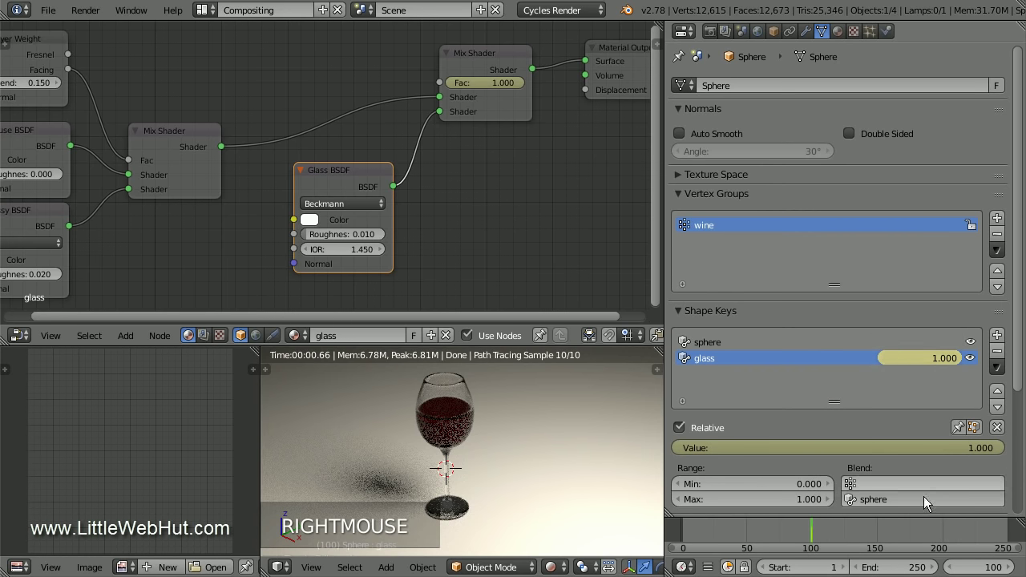
- At frame 50, set the glass shape key's value to 0 and insert a keyframe on it
{"action": "left_click", "coordinate": [970, 566]}
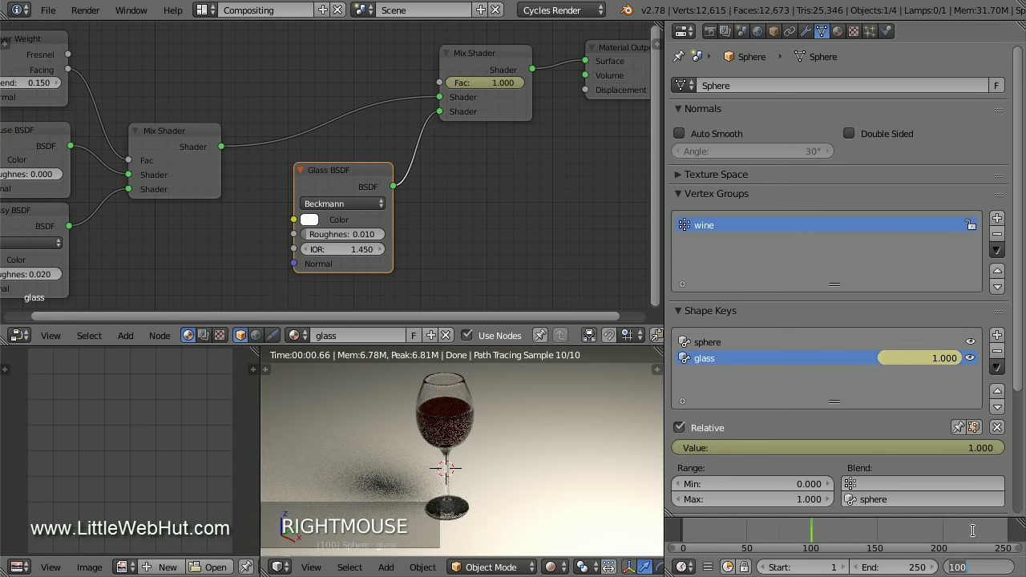
{"action": "type", "text": "50"}
{"action": "left_click", "coordinate": [973, 531]}
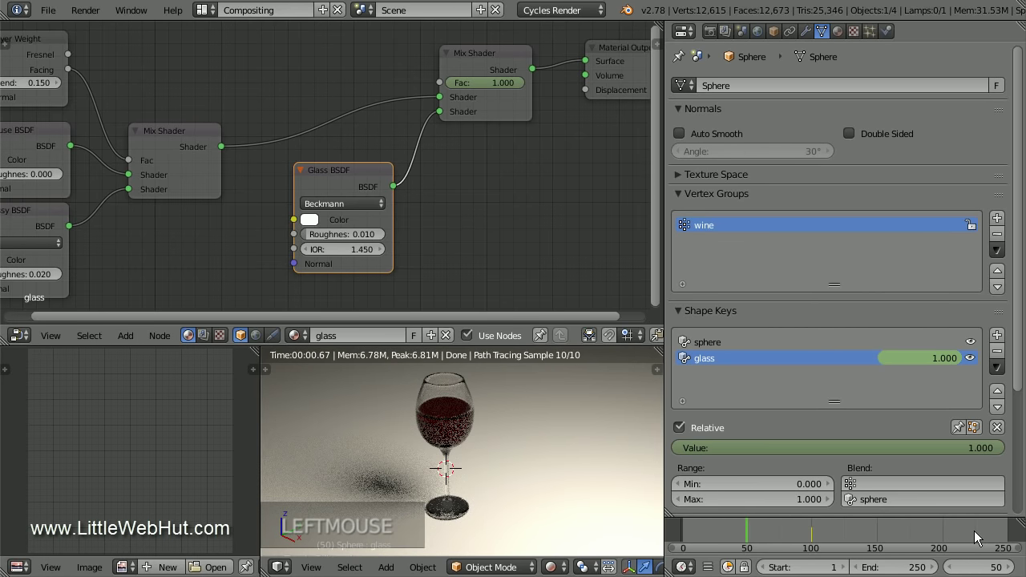
{"action": "left_click", "coordinate": [878, 447]}
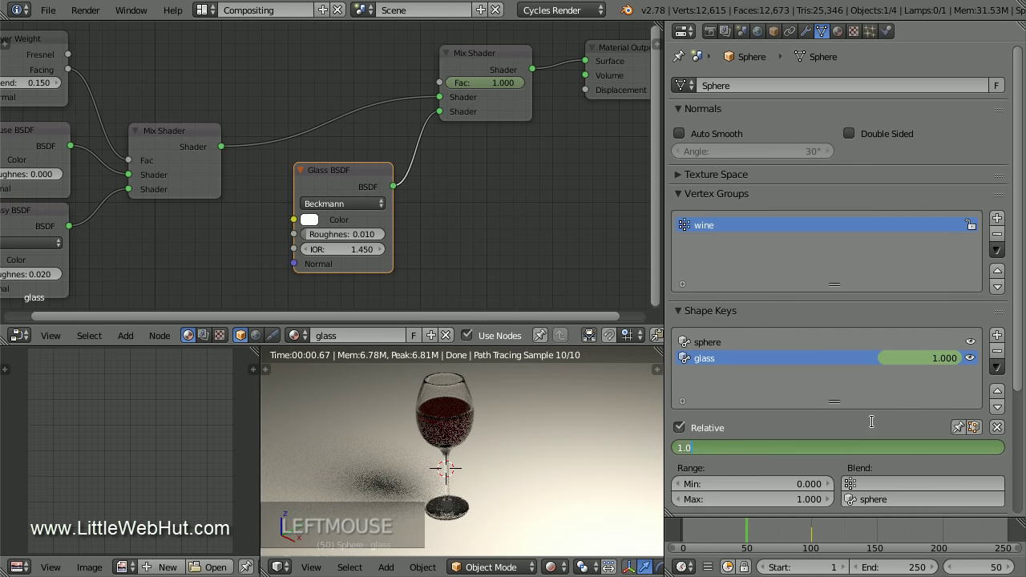
{"action": "type", "text": "0"}
{"action": "left_click", "coordinate": [873, 418]}
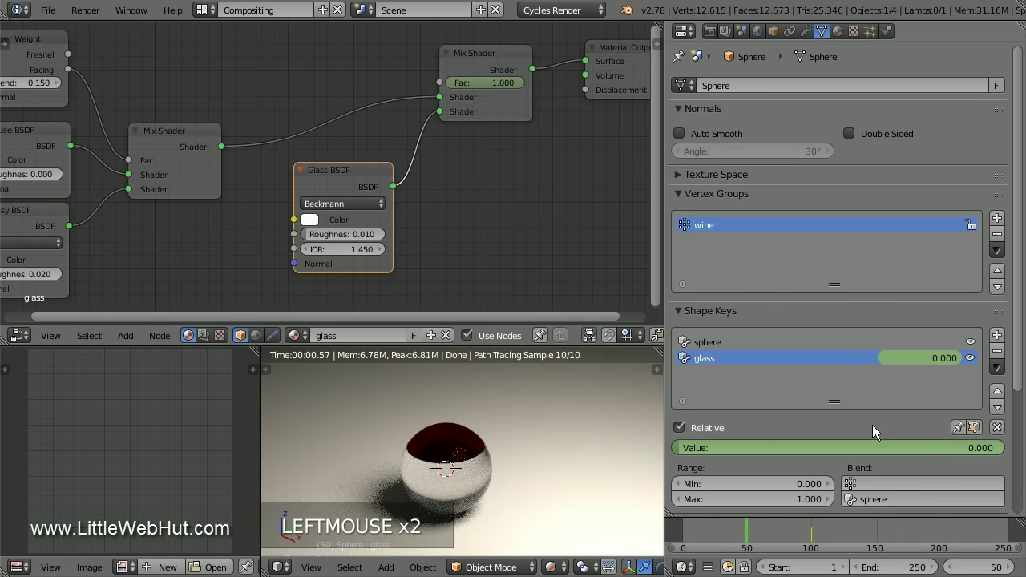
{"action": "right_click", "coordinate": [870, 445]}
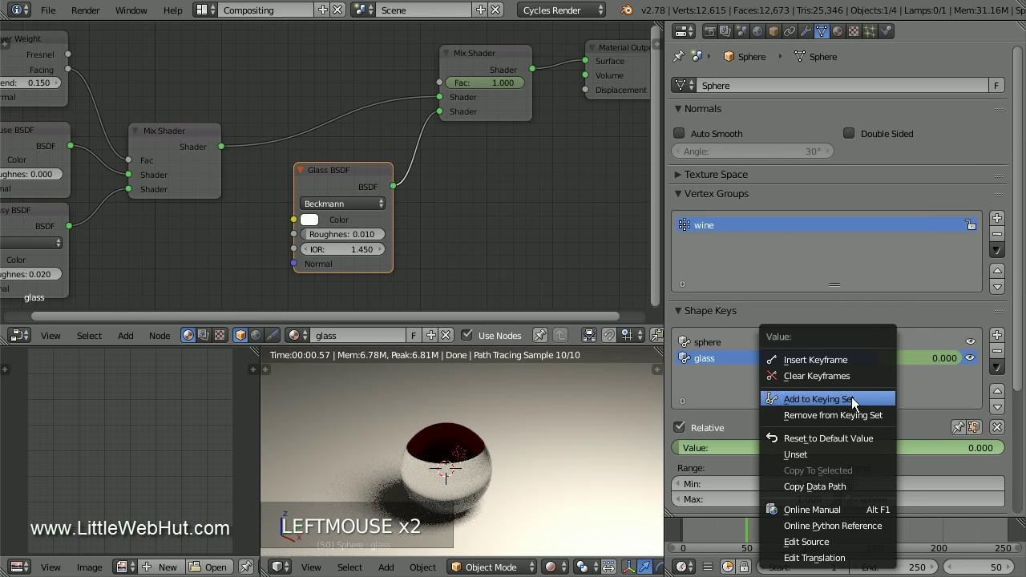
{"action": "left_click", "coordinate": [841, 360]}
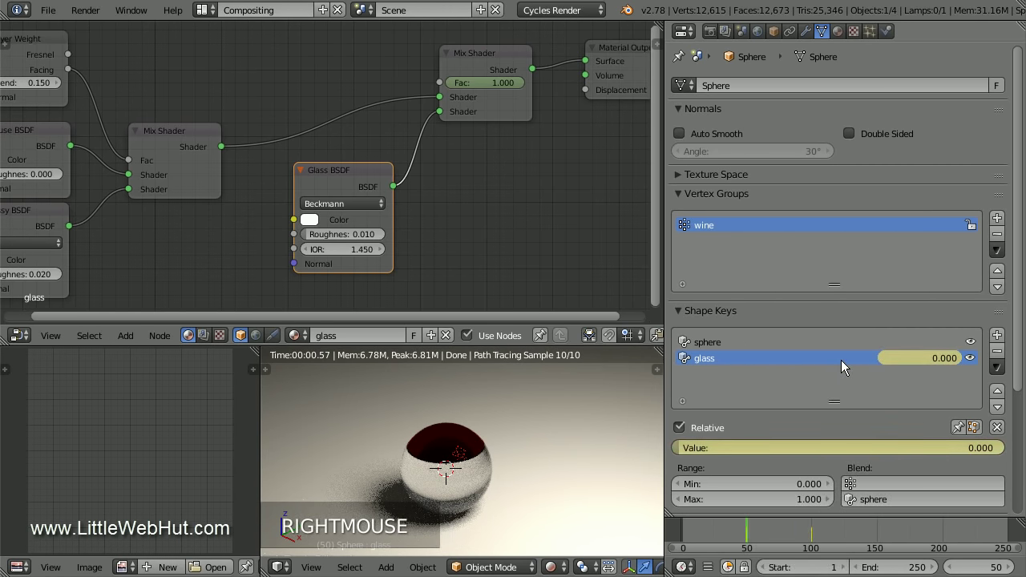
- Set the Fac of the glass material's final Mix Shader to 0 and keyframe it at frame 50
{"action": "left_click", "coordinate": [837, 31]}
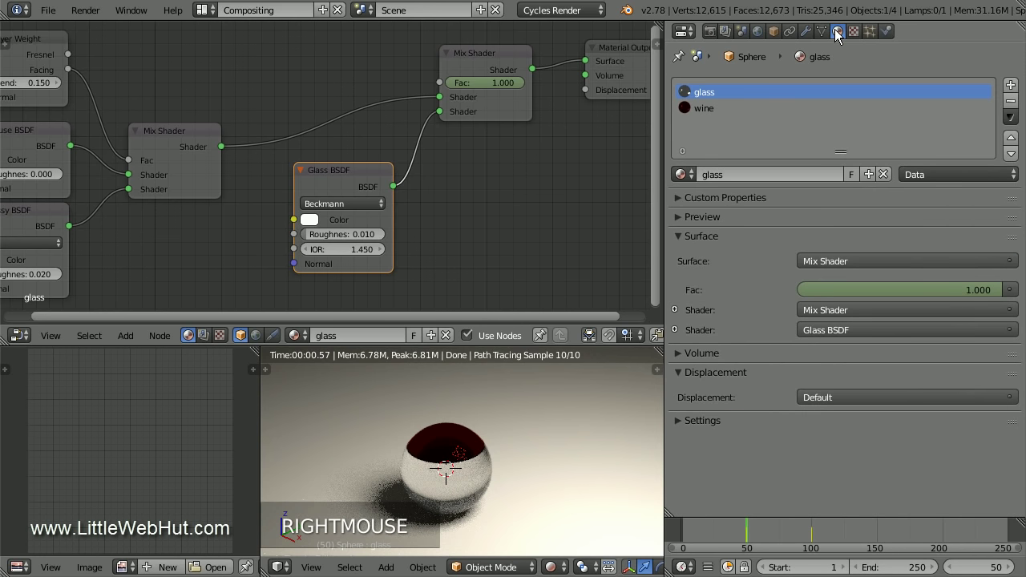
{"action": "left_click", "coordinate": [481, 83]}
{"action": "type", "text": "0"}
{"action": "left_click", "coordinate": [485, 105]}
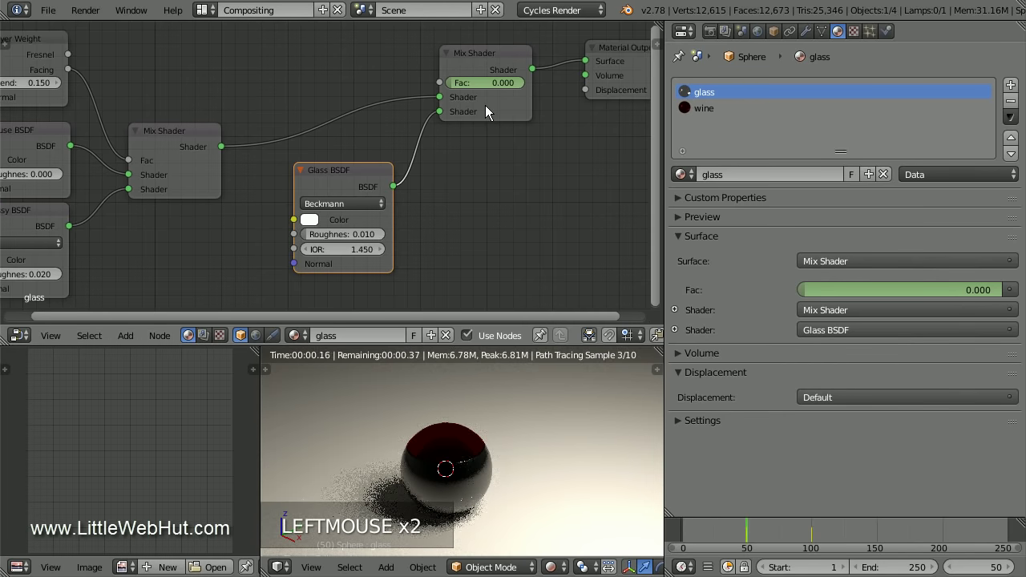
{"action": "right_click", "coordinate": [483, 83]}
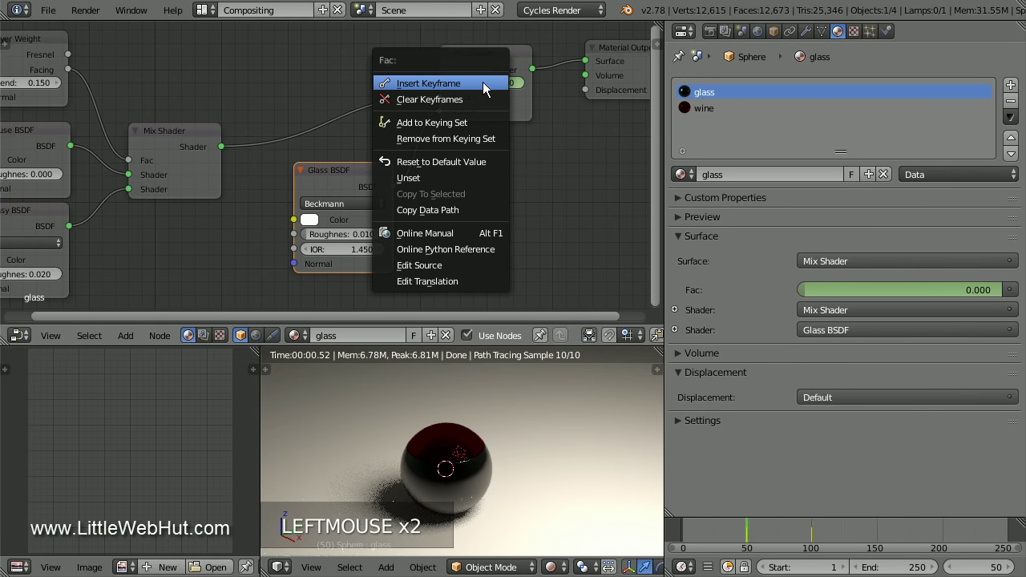
{"action": "right_click", "coordinate": [482, 82]}
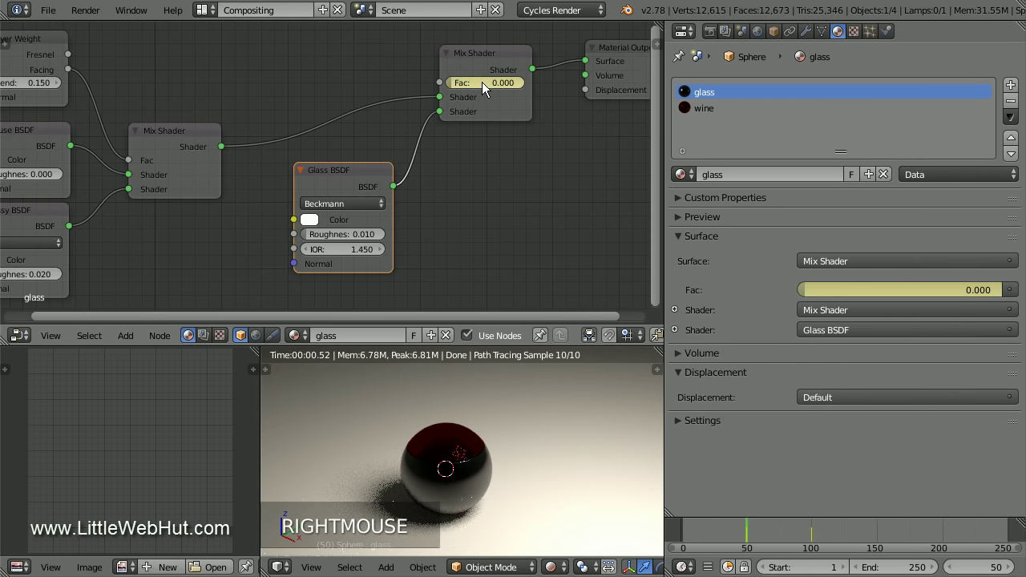
- Set the Fac of the wine material's final Mix Shader to 0 and keyframe it at frame 50
{"action": "left_click", "coordinate": [718, 106]}
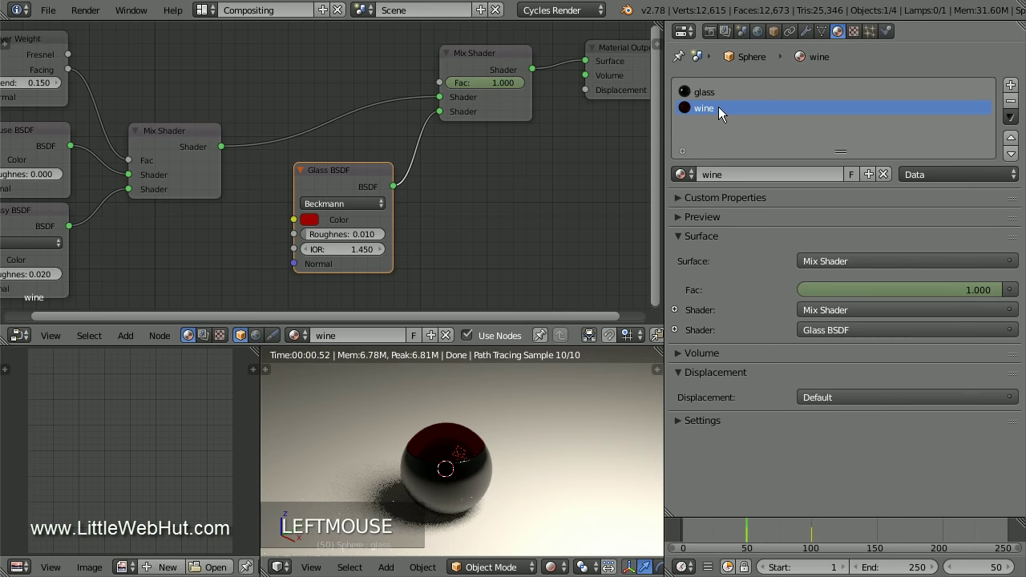
{"action": "left_click", "coordinate": [492, 83]}
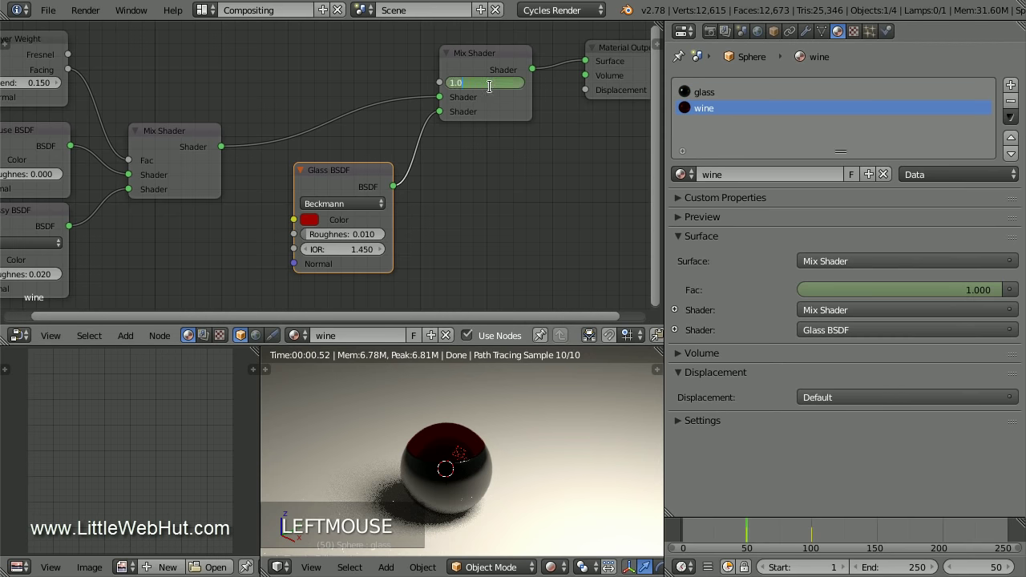
{"action": "type", "text": "0"}
{"action": "left_click", "coordinate": [495, 101]}
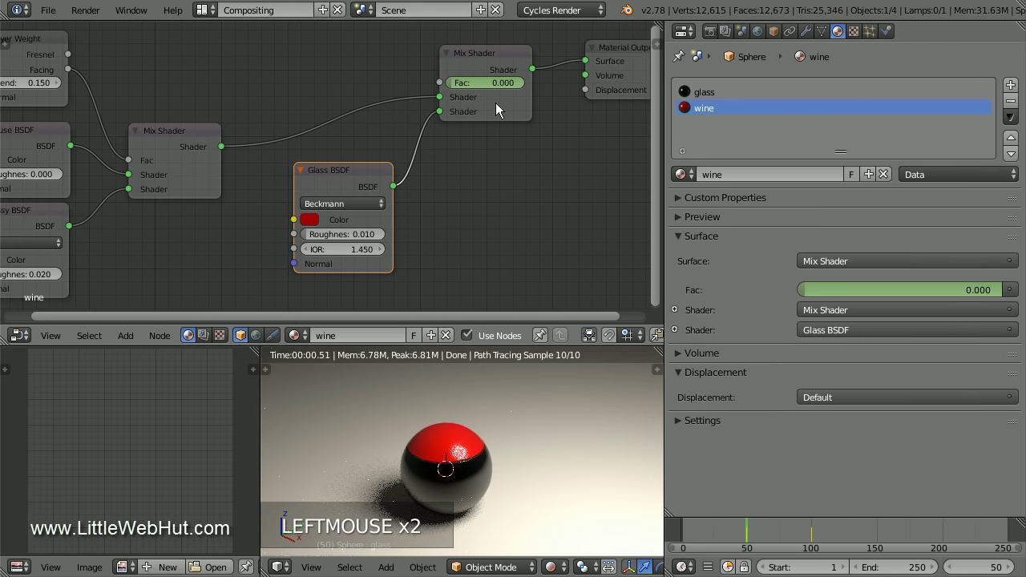
{"action": "right_click", "coordinate": [494, 84]}
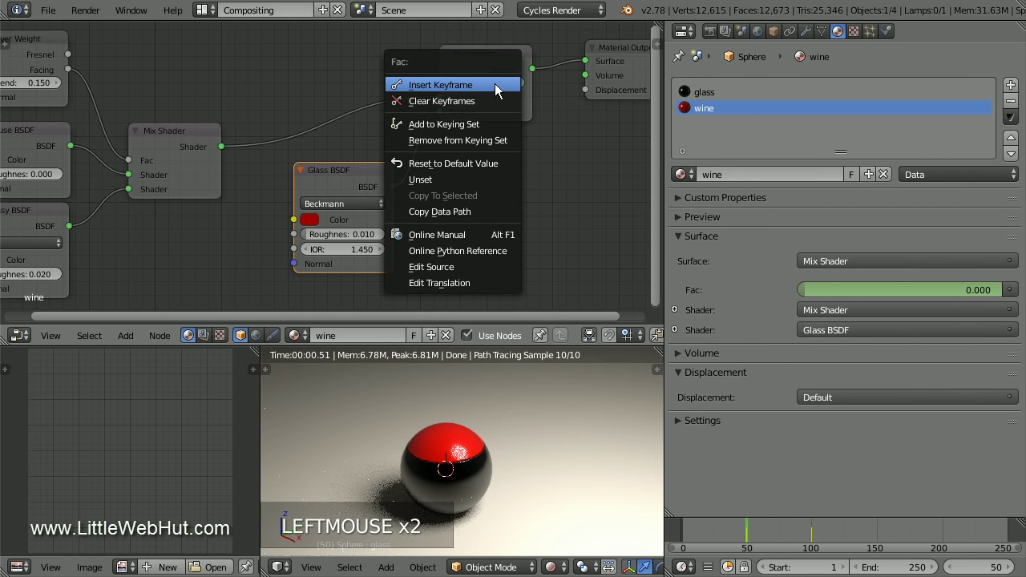
{"action": "left_click", "coordinate": [495, 84]}
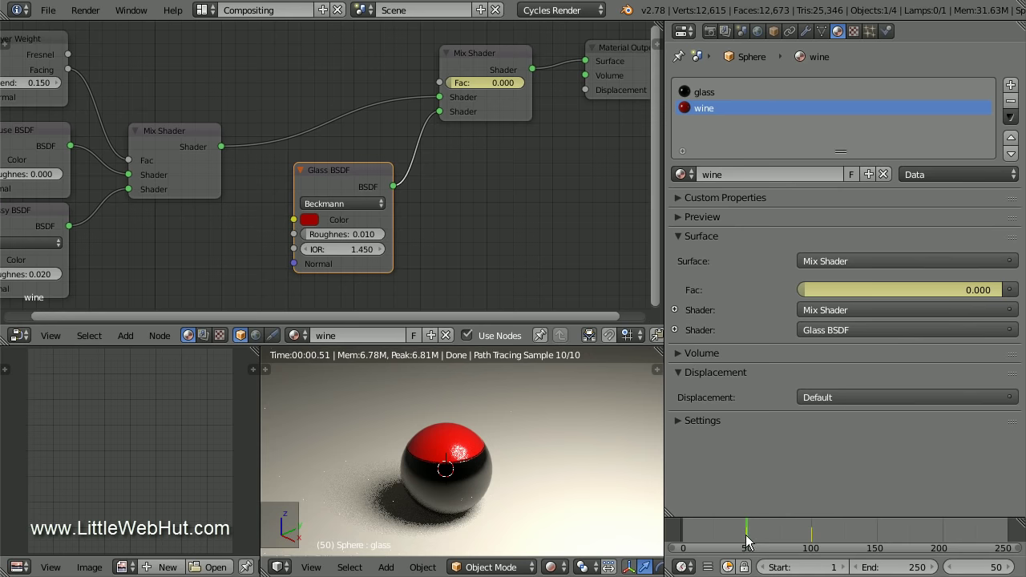
- Switch to the Default screen layout and scrub the timeline from frame 50 to frame 84 to preview the morph
{"action": "mouse_move", "coordinate": [746, 542]}
{"action": "left_mouse_down"}
{"action": "mouse_move", "coordinate": [812, 544]}
{"action": "mouse_move", "coordinate": [745, 545]}
{"action": "left_mouse_up"}
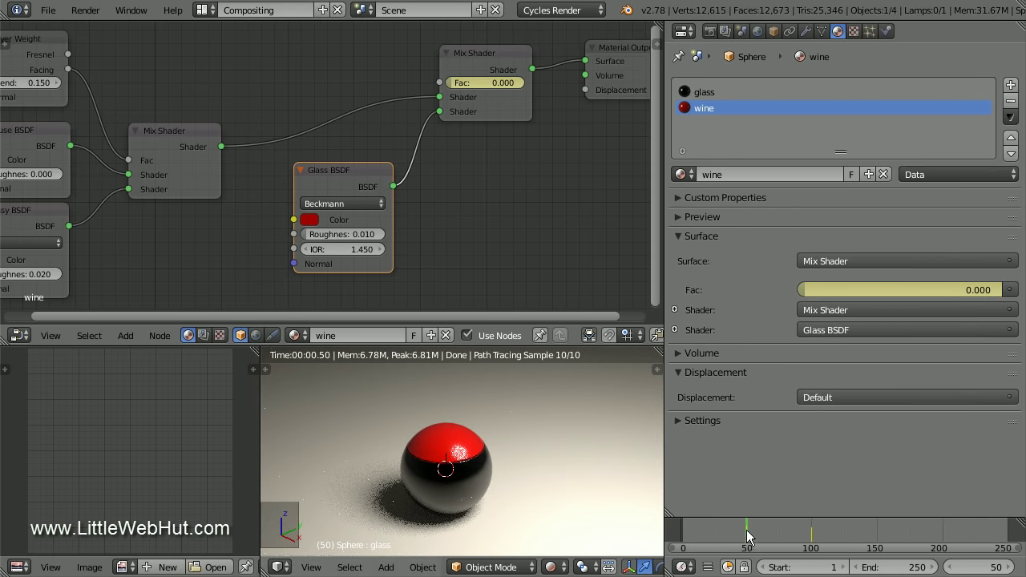
{"action": "left_click", "coordinate": [202, 9]}
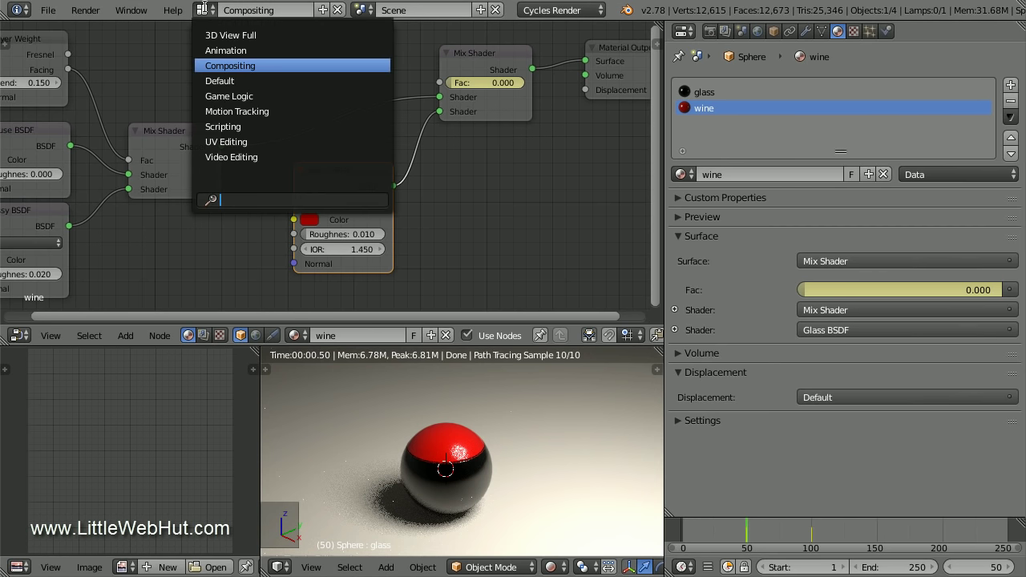
{"action": "left_click", "coordinate": [252, 81]}
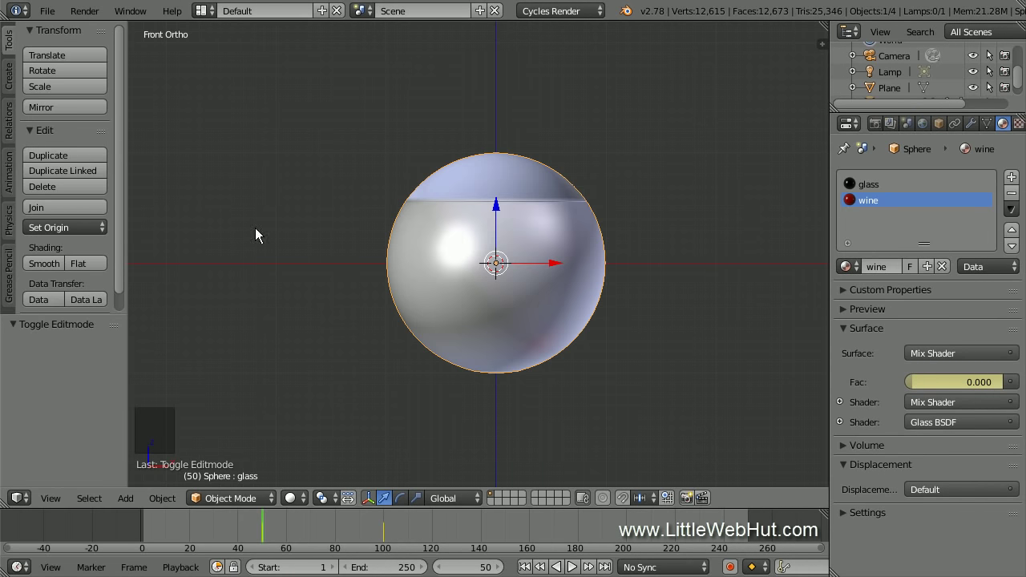
{"action": "left_click_drag", "start_coordinate": [262, 513], "coordinate": [348, 529]}
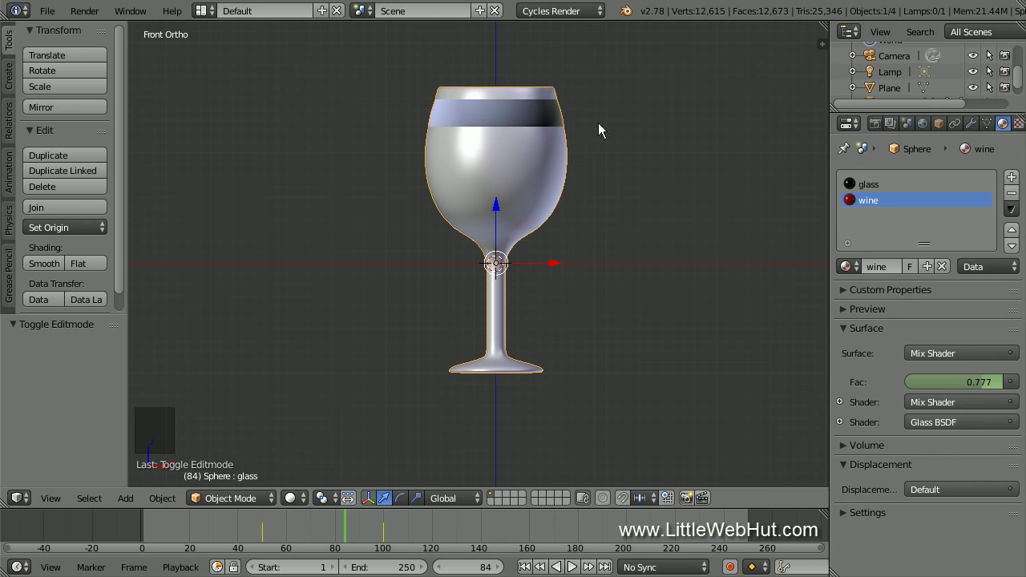
- Add a new shape key to the sphere mesh and name it "inside"
{"action": "left_click", "coordinate": [986, 124]}
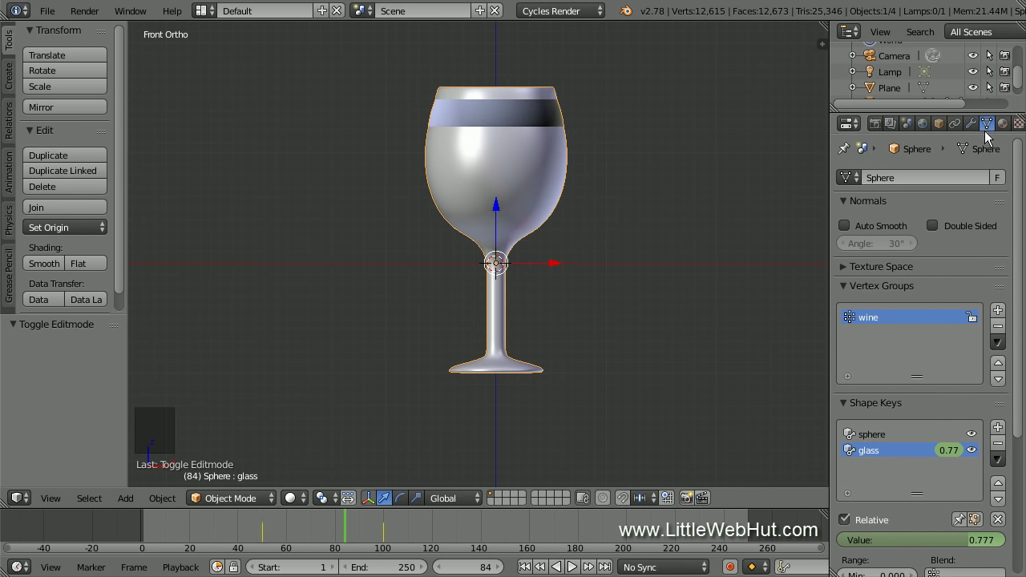
{"action": "left_click", "coordinate": [998, 433]}
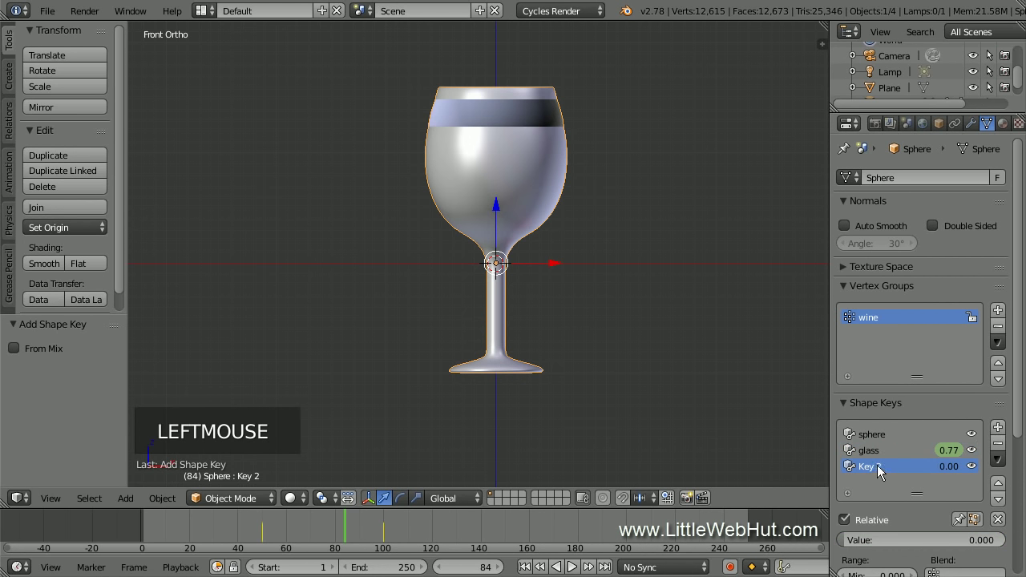
{"action": "left_click", "coordinate": [872, 471]}
{"action": "double_click", "coordinate": [873, 469]}
{"action": "type", "text": "in"}
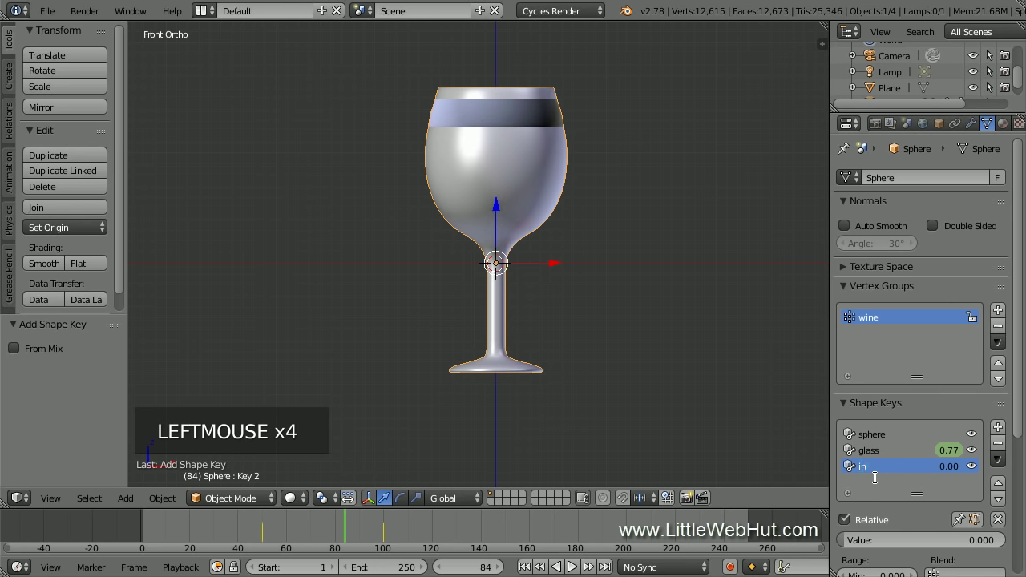
{"action": "type", "text": "side"}
{"action": "key", "text": "Return"}
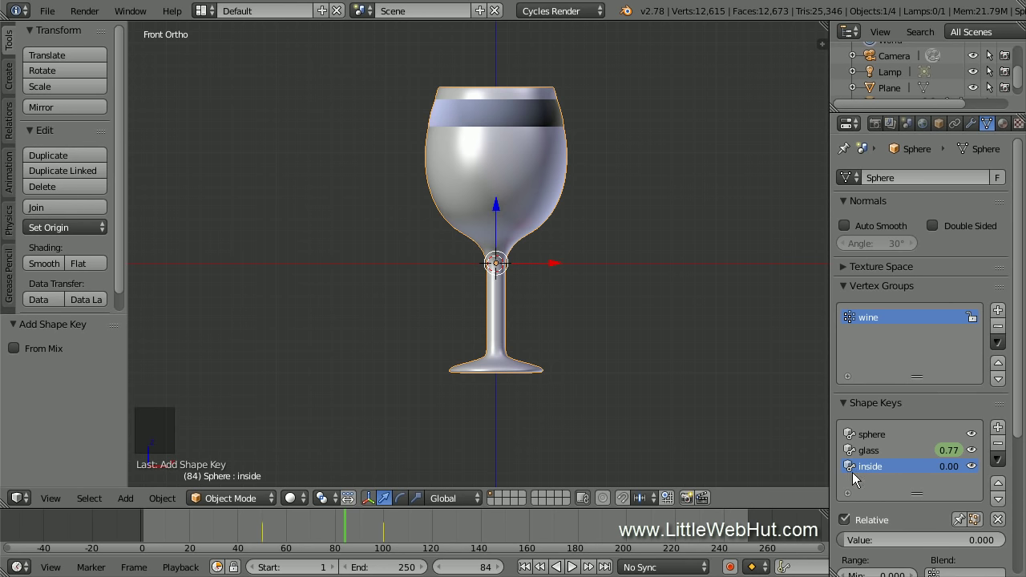
- In Edit Mode with vertex selection and wireframe shading, select only the sphere's vertices above its equator
{"action": "key", "text": "Tab"}
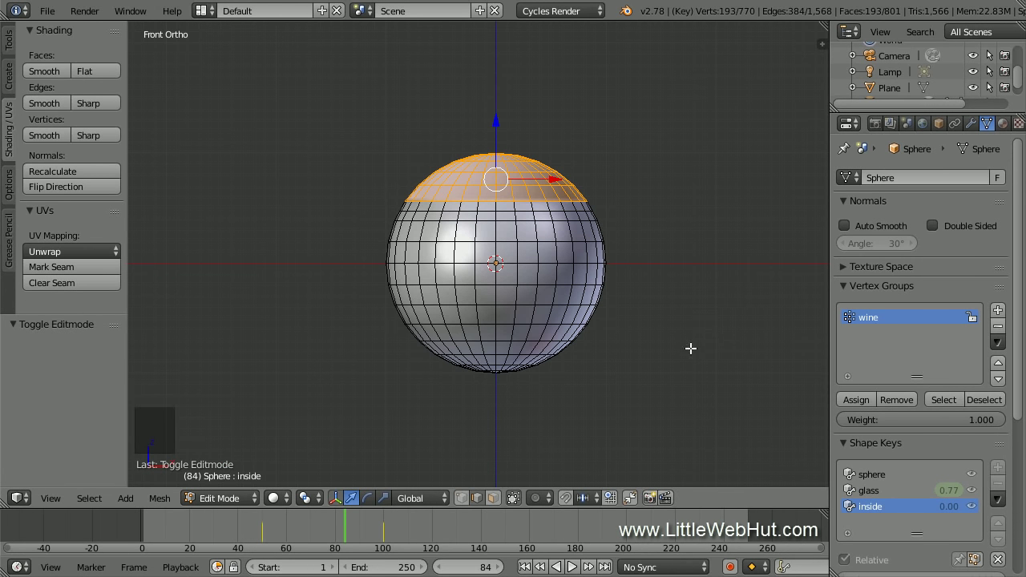
{"action": "left_click", "coordinate": [460, 498]}
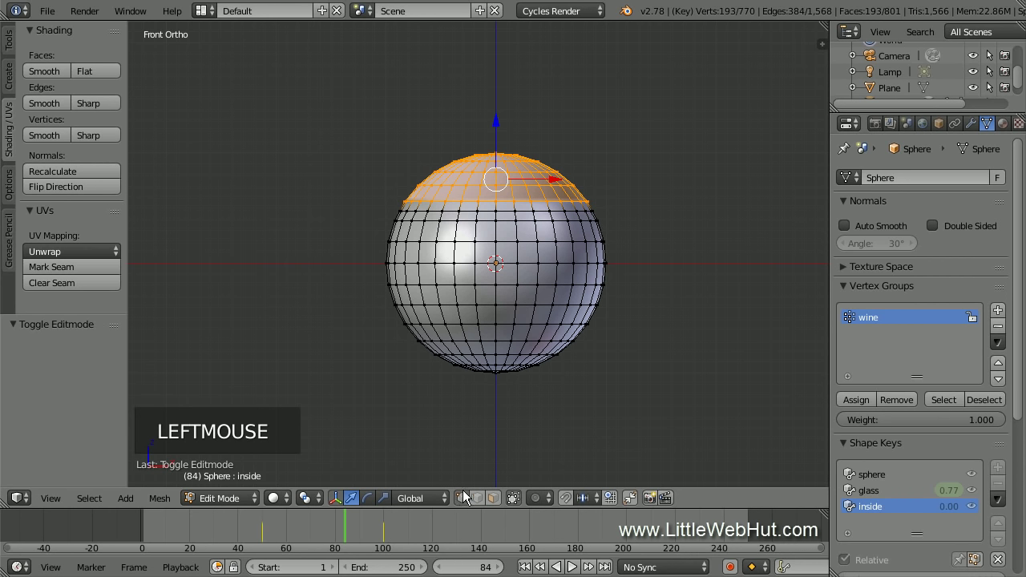
{"action": "left_click", "coordinate": [286, 498]}
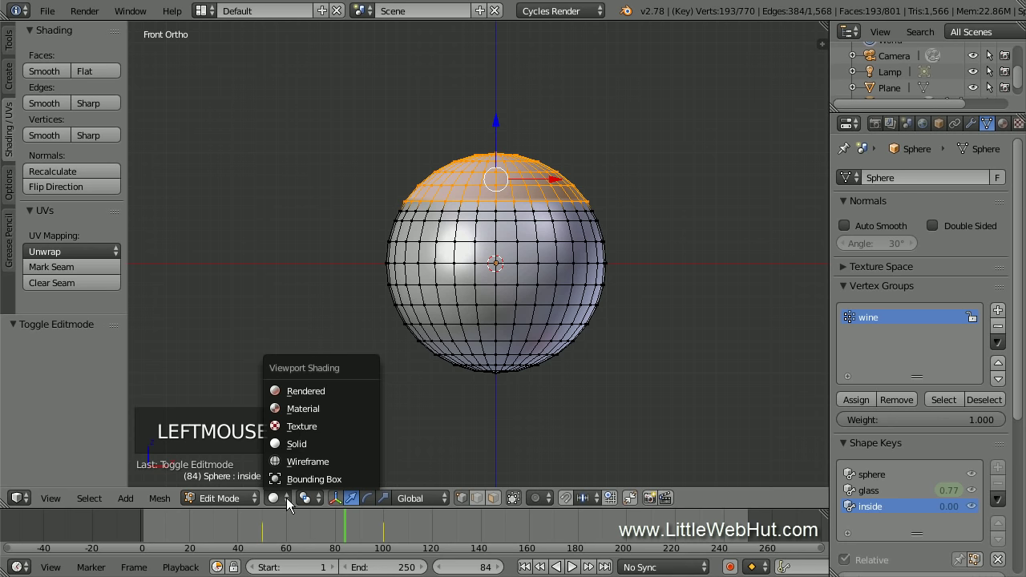
{"action": "left_click", "coordinate": [339, 464]}
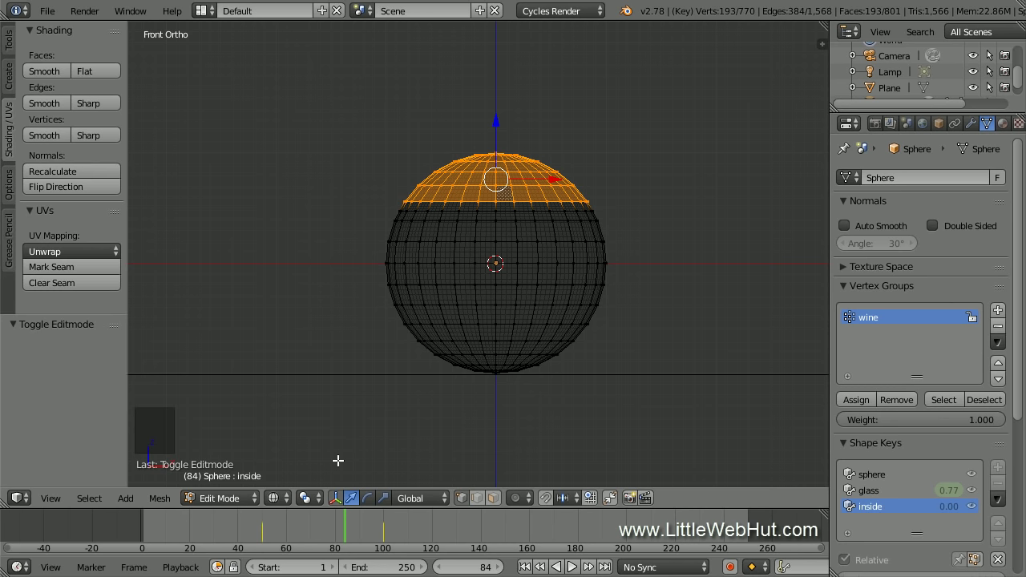
{"action": "key", "text": "a"}
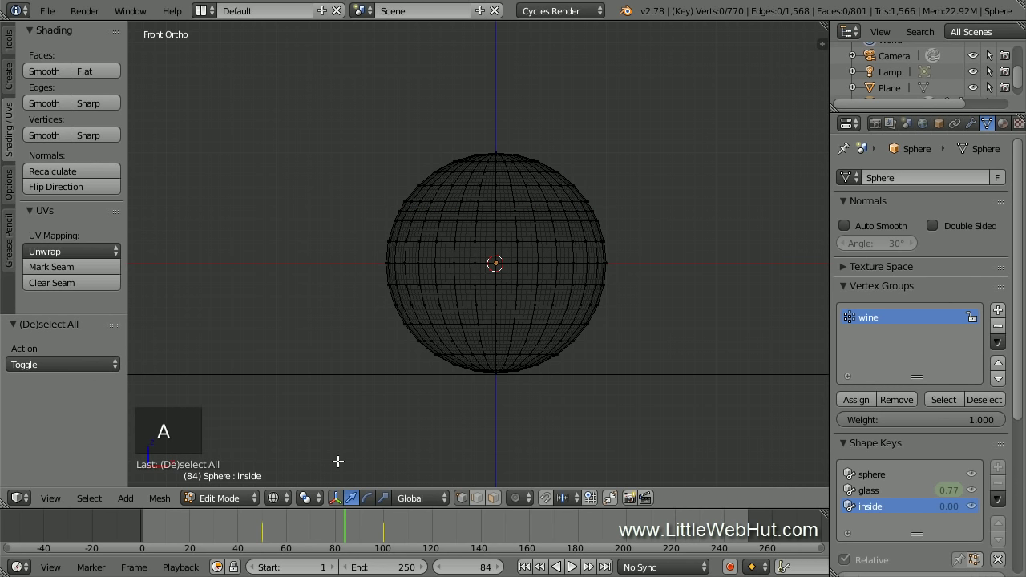
{"action": "key", "text": "b"}
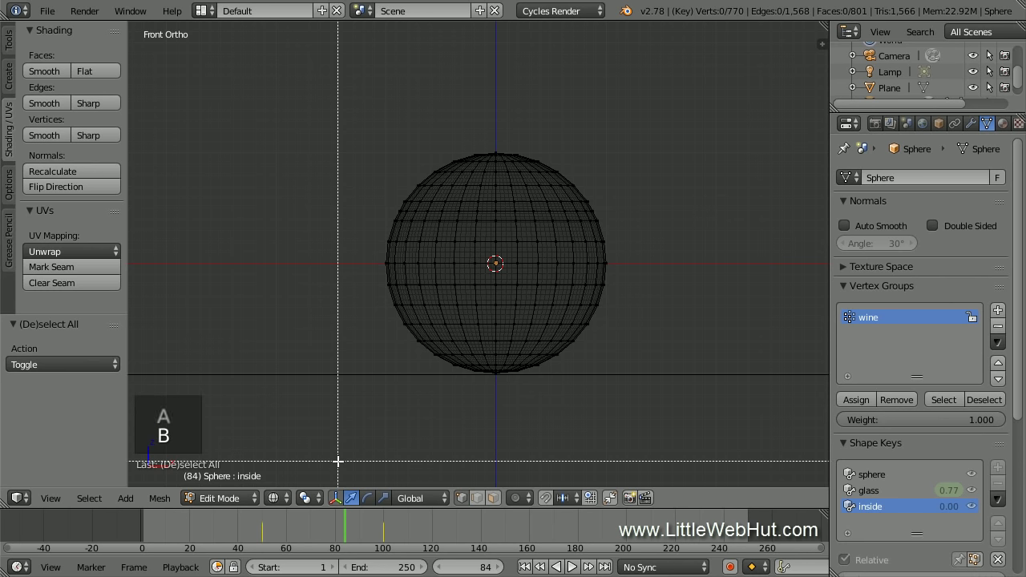
{"action": "left_click_drag", "start_coordinate": [353, 128], "coordinate": [646, 251]}
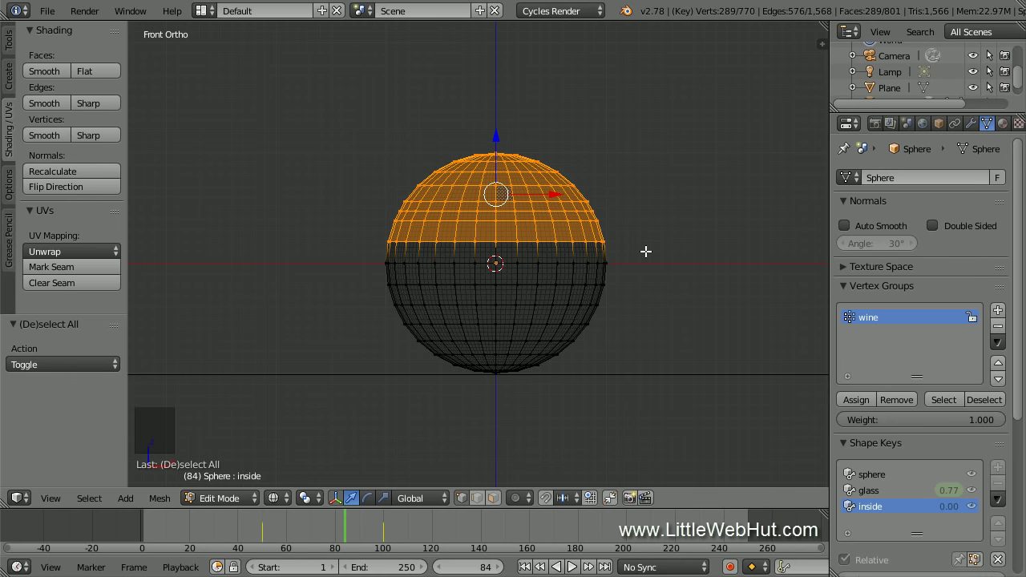
- Scale the selected upper vertices by 0.7, then restore solid shading and return to Object Mode
{"action": "type", "text": "s.7"}
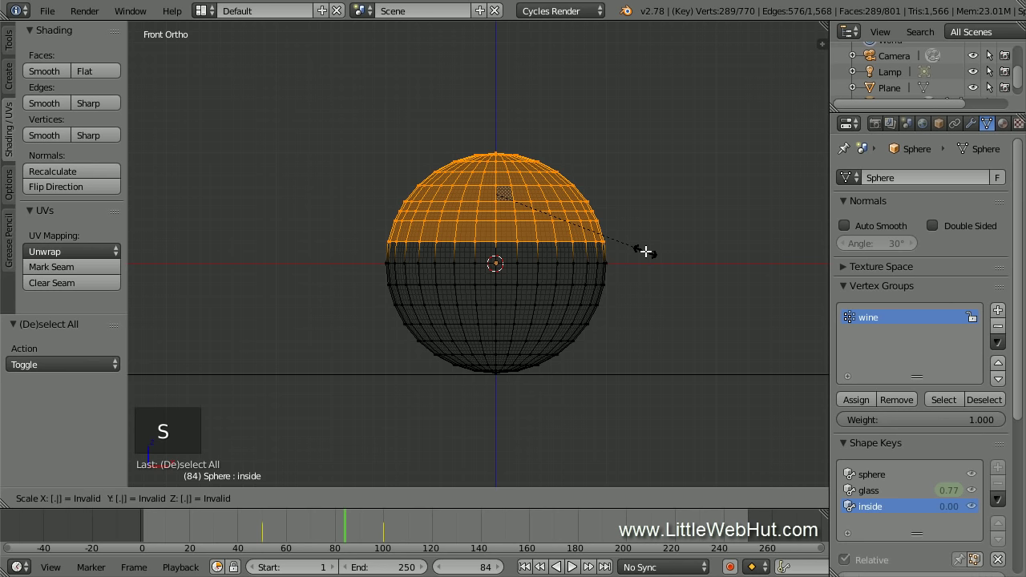
{"action": "key", "text": "Return"}
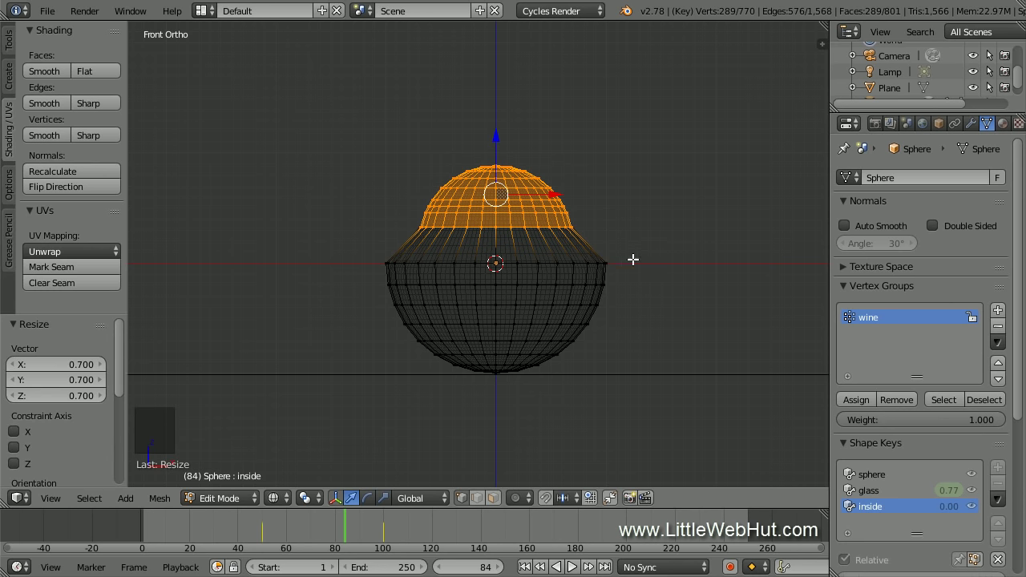
{"action": "left_click", "coordinate": [275, 498]}
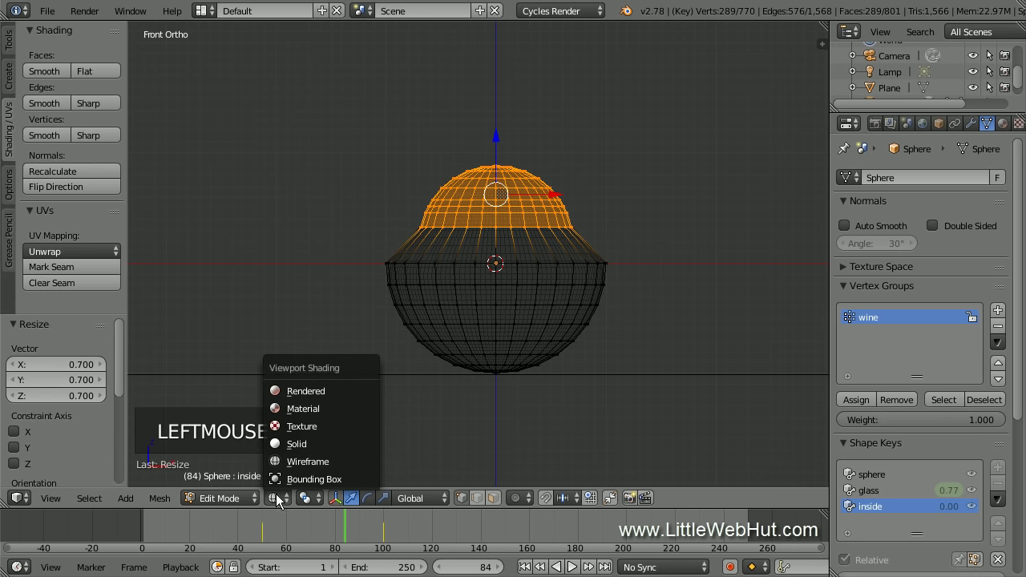
{"action": "left_click", "coordinate": [321, 446]}
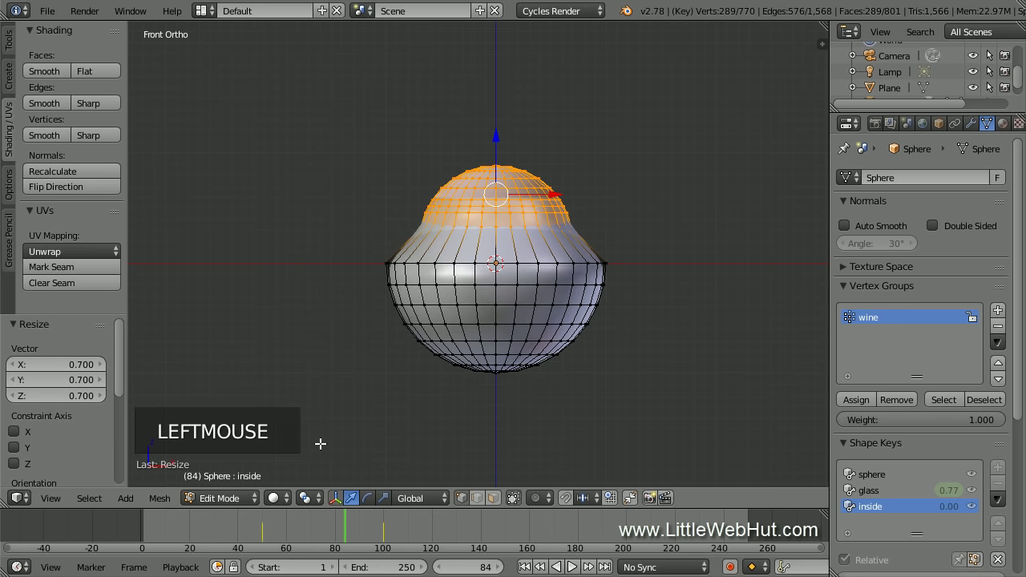
{"action": "key", "text": "Tab"}
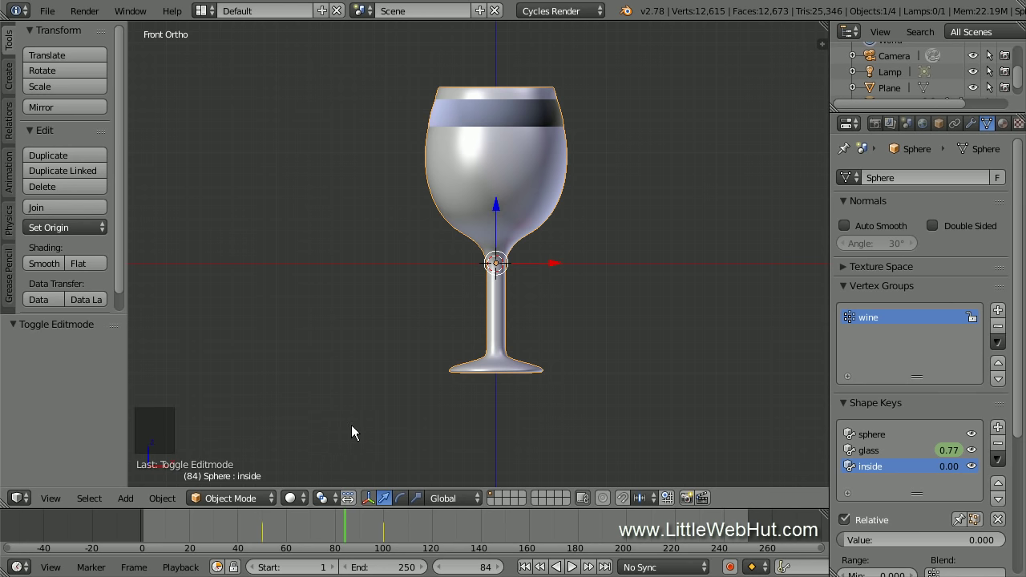
- Raise the inside shape key's value to 1 to preview its effect on the glass from slightly above
{"action": "middle_click_drag", "start_coordinate": [664, 116], "coordinate": [663, 149]}
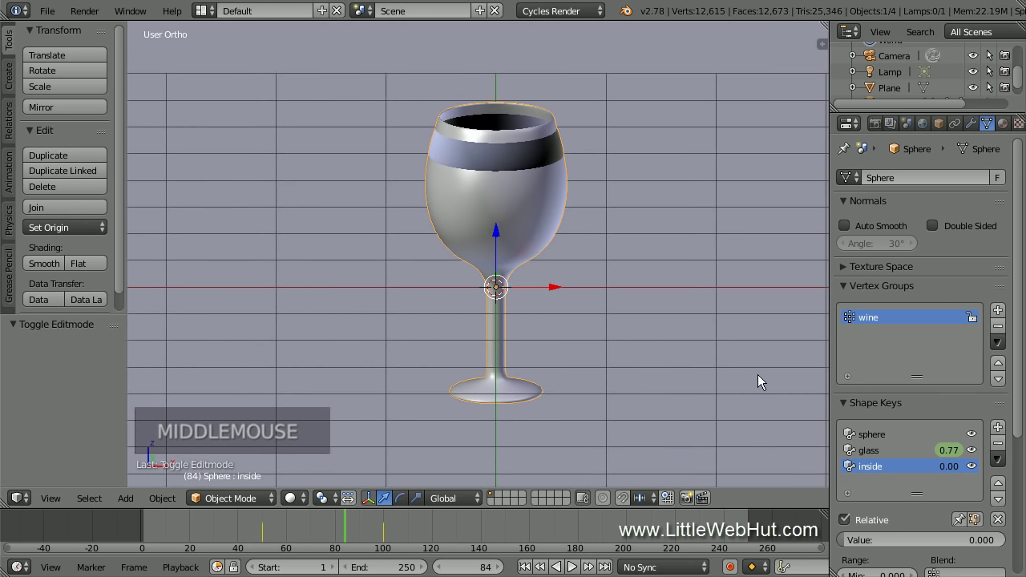
{"action": "left_click", "coordinate": [849, 540]}
{"action": "left_click_drag", "start_coordinate": [849, 540], "coordinate": [1008, 546]}
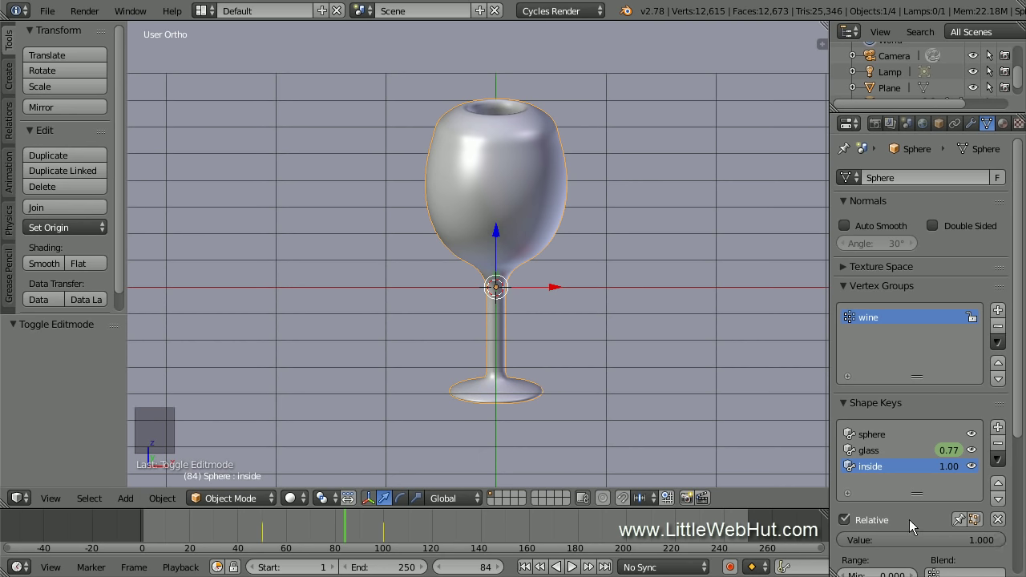
- At frame 50, set the inside shape key's value to 0 and insert a keyframe on it
{"action": "left_click", "coordinate": [484, 568]}
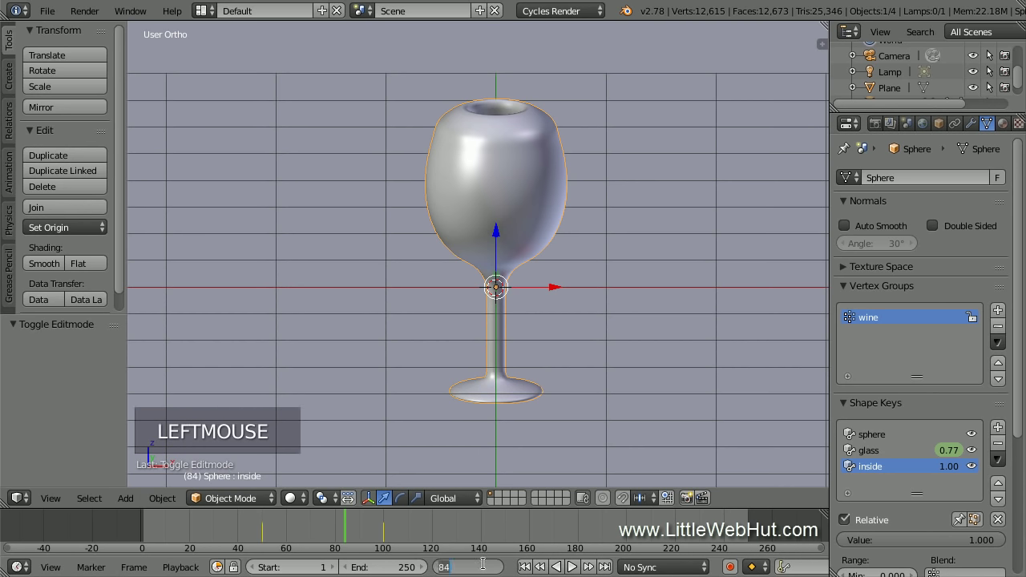
{"action": "type", "text": "50"}
{"action": "key", "text": "Return"}
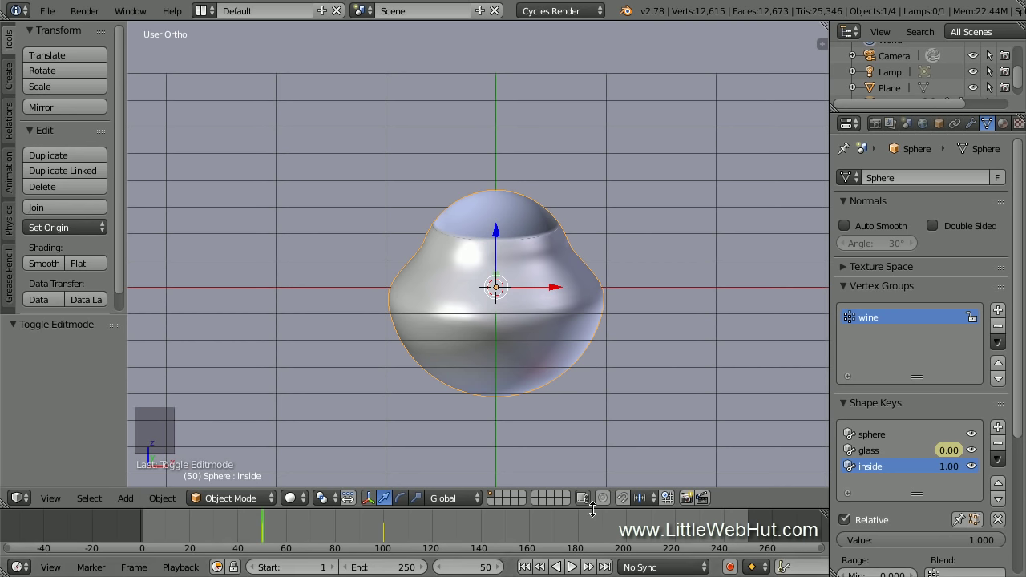
{"action": "left_click", "coordinate": [898, 541]}
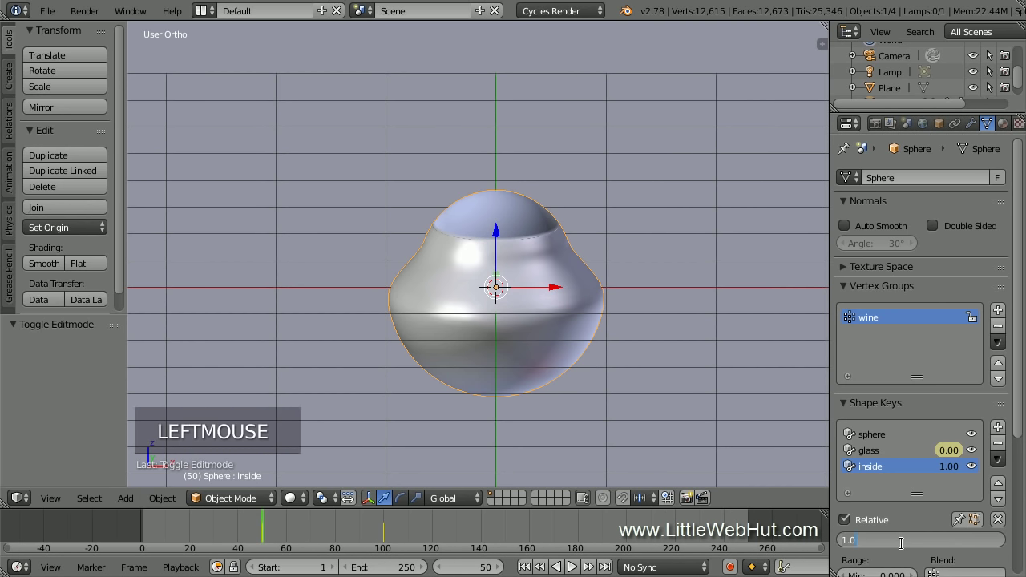
{"action": "type", "text": "0"}
{"action": "key", "text": "Return"}
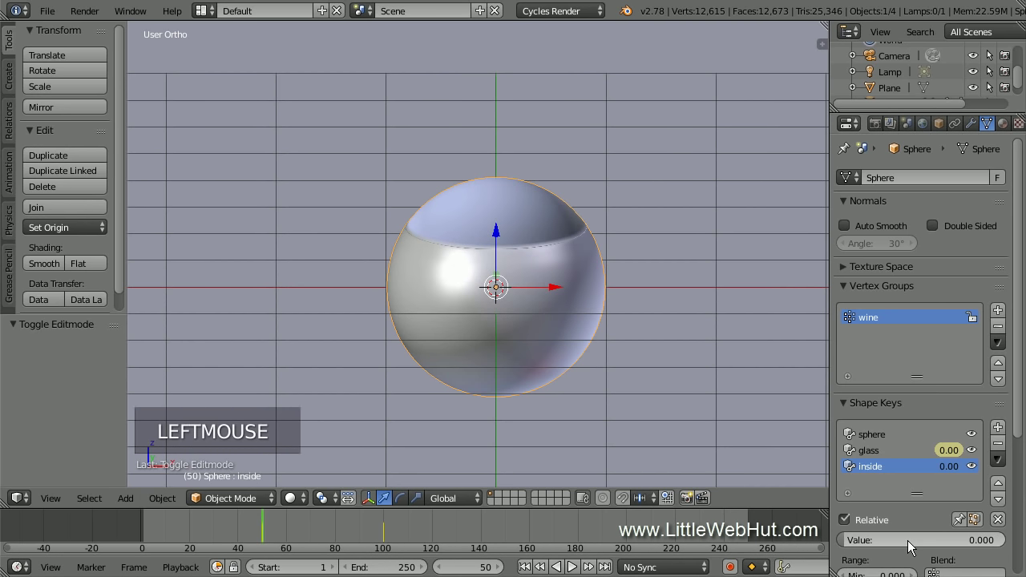
{"action": "right_click", "coordinate": [911, 546]}
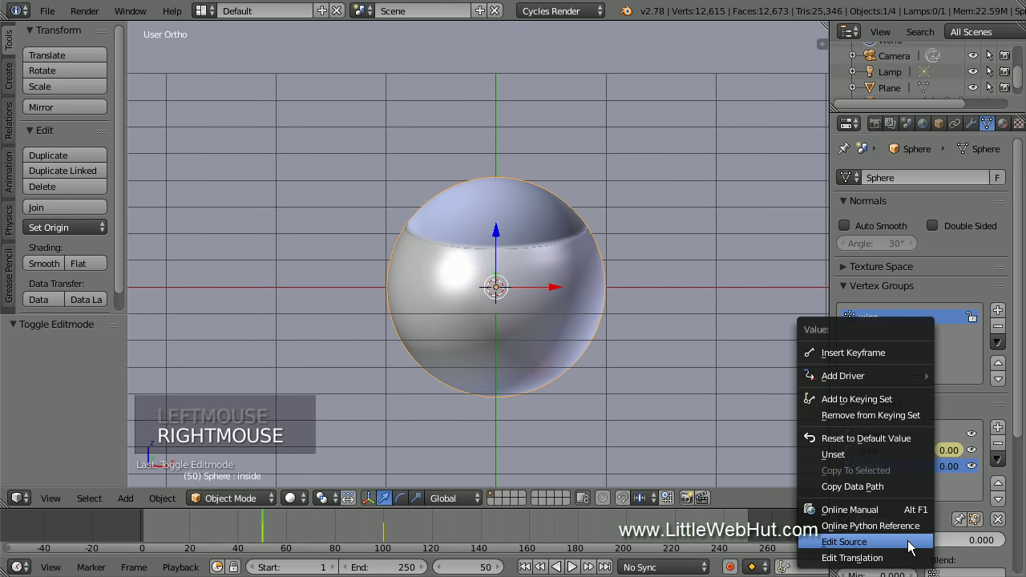
{"action": "left_click", "coordinate": [890, 350]}
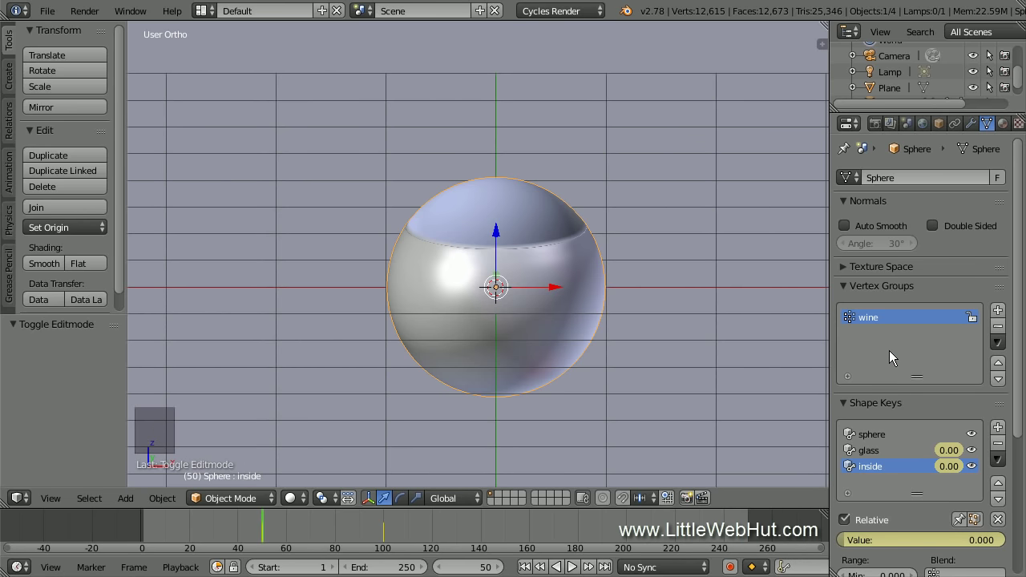
- At frame 75, set the inside shape key's value to 1 and insert a keyframe on it
{"action": "left_click", "coordinate": [485, 567]}
{"action": "type", "text": "75"}
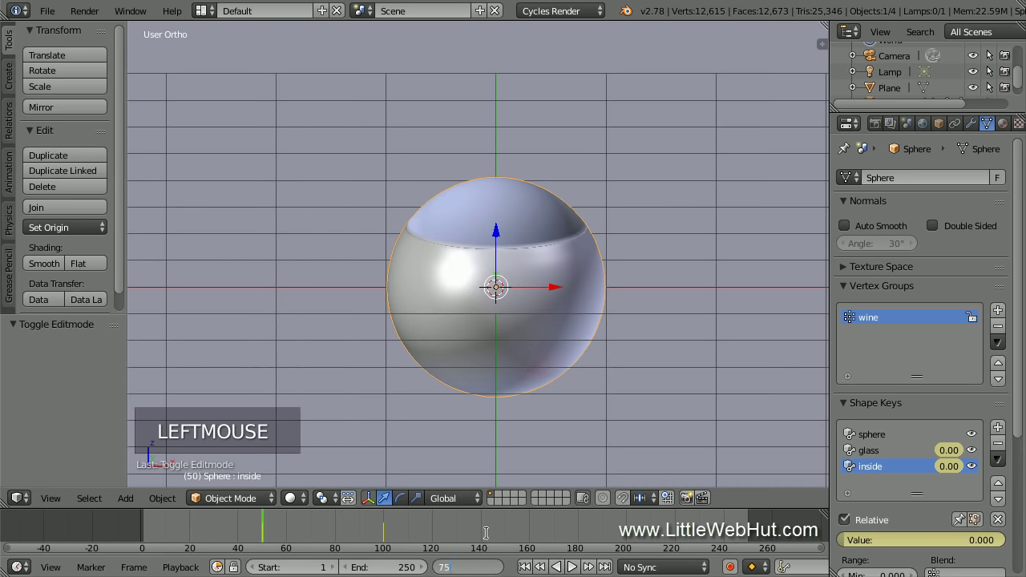
{"action": "key", "text": "Return"}
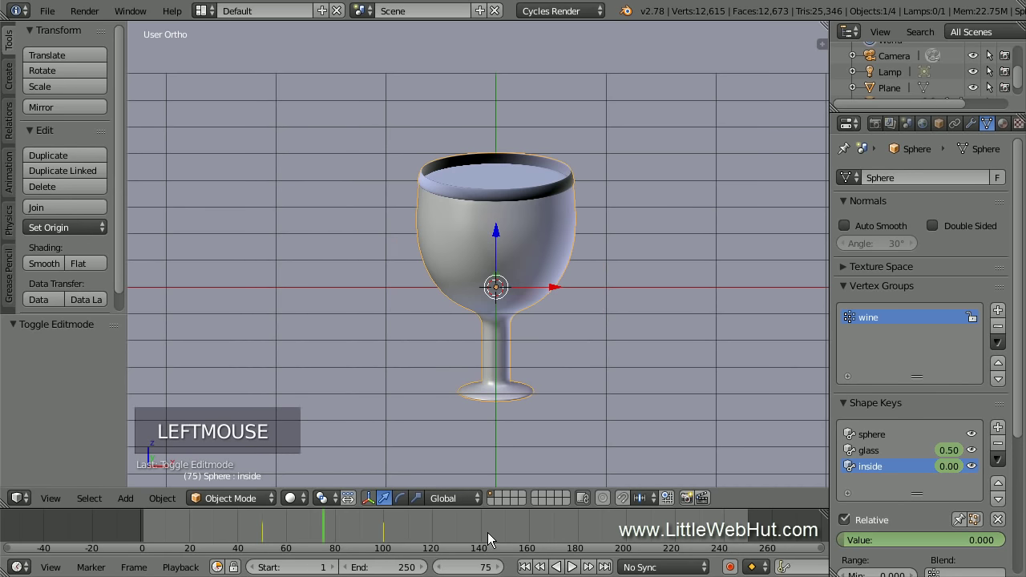
{"action": "left_click", "coordinate": [919, 539]}
{"action": "type", "text": "1"}
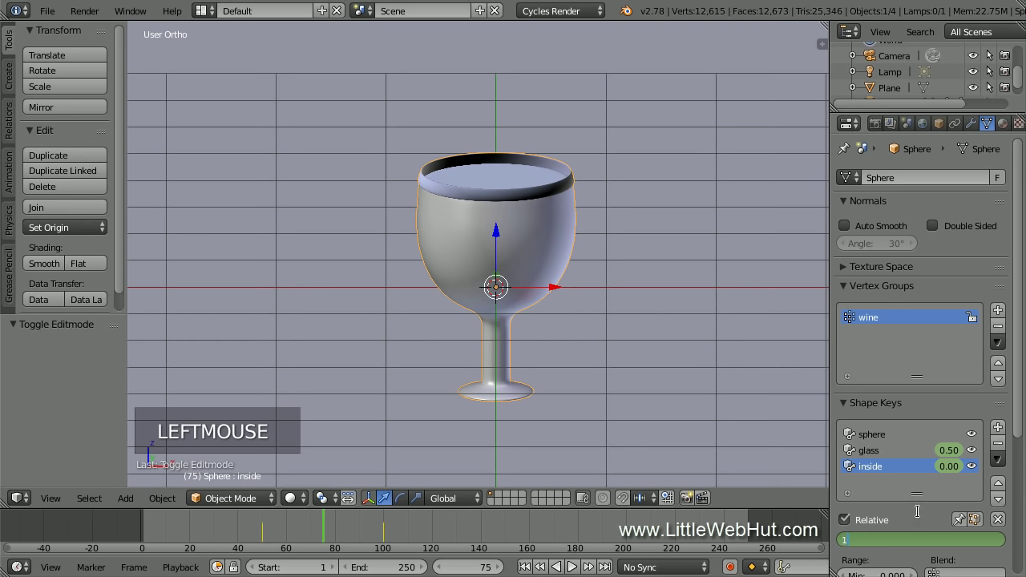
{"action": "key", "text": "Return"}
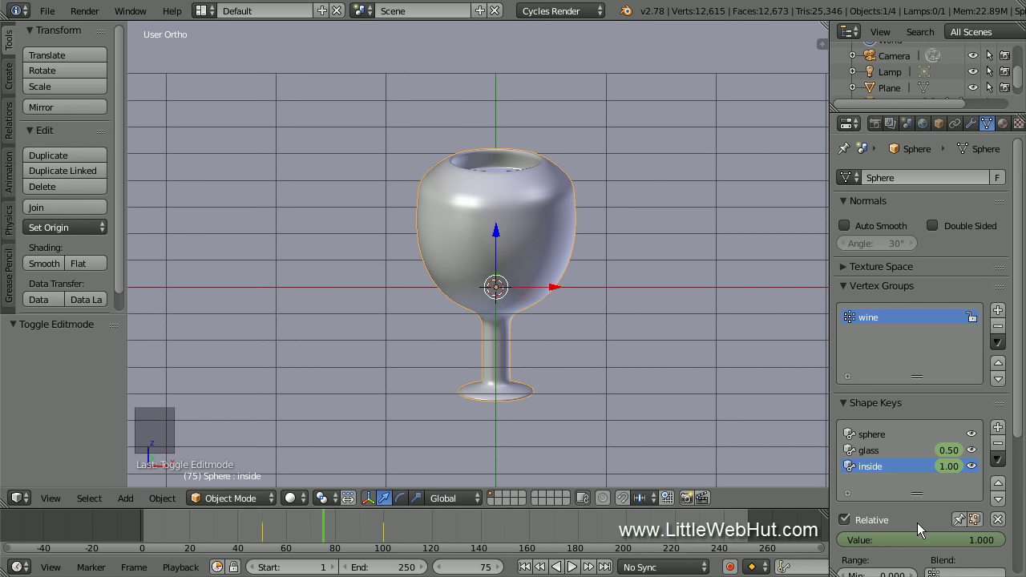
{"action": "right_click", "coordinate": [918, 537]}
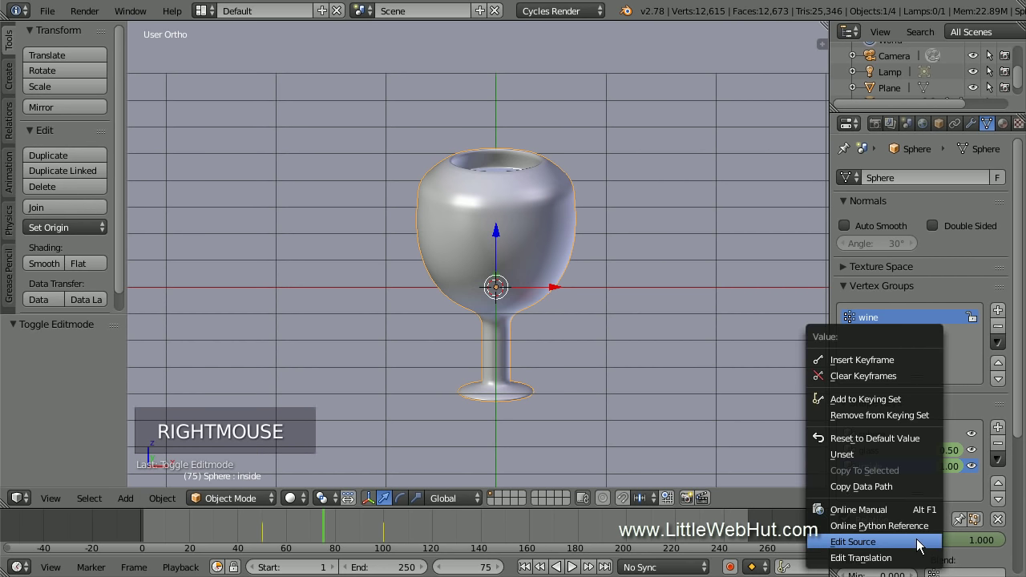
{"action": "left_click", "coordinate": [905, 360]}
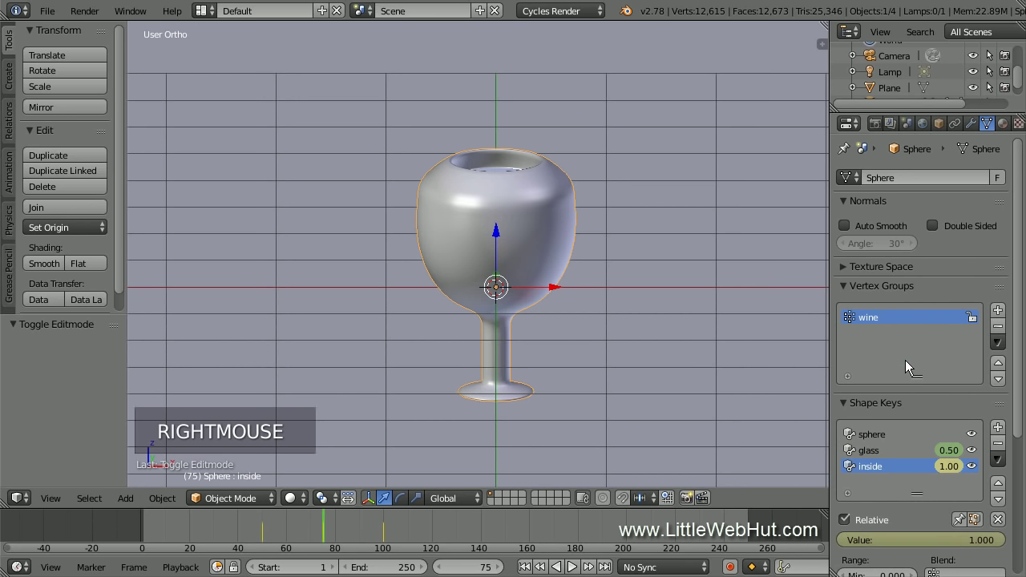
- At frame 100, set the inside shape key's value to 0 and insert a keyframe on it
{"action": "left_click", "coordinate": [481, 568]}
{"action": "type", "text": "100"}
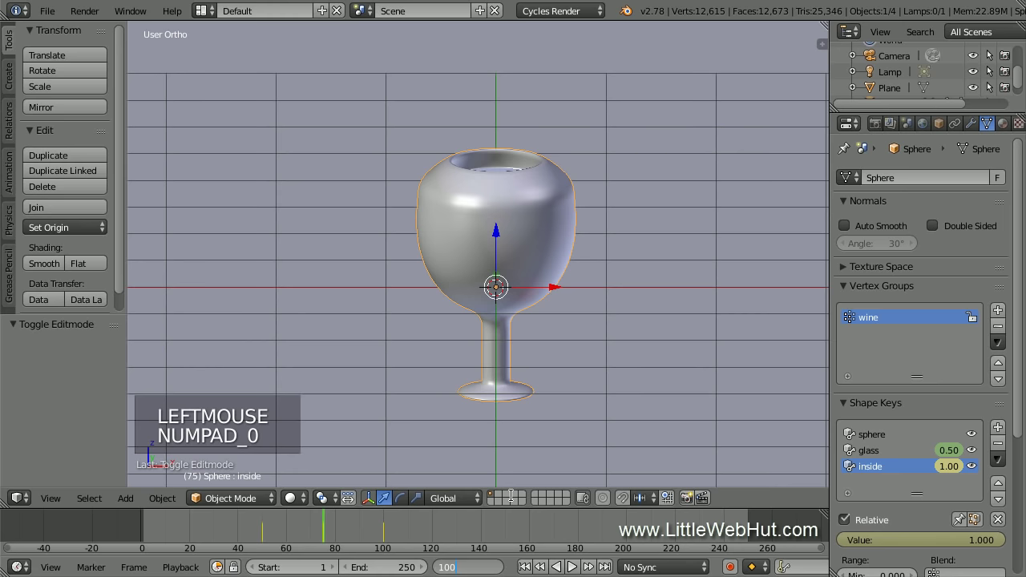
{"action": "key", "text": "Return"}
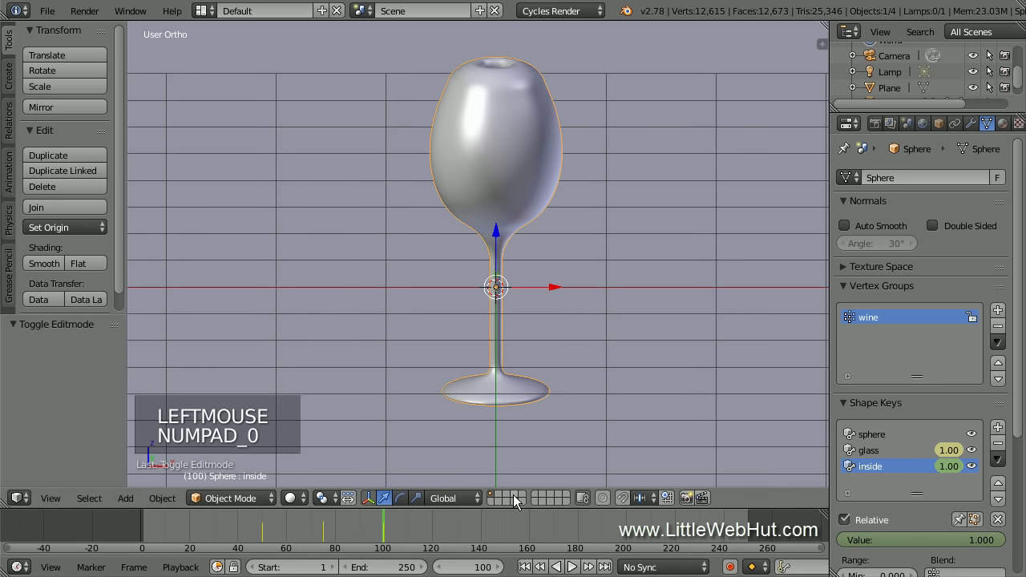
{"action": "left_click", "coordinate": [905, 545]}
{"action": "type", "text": "0"}
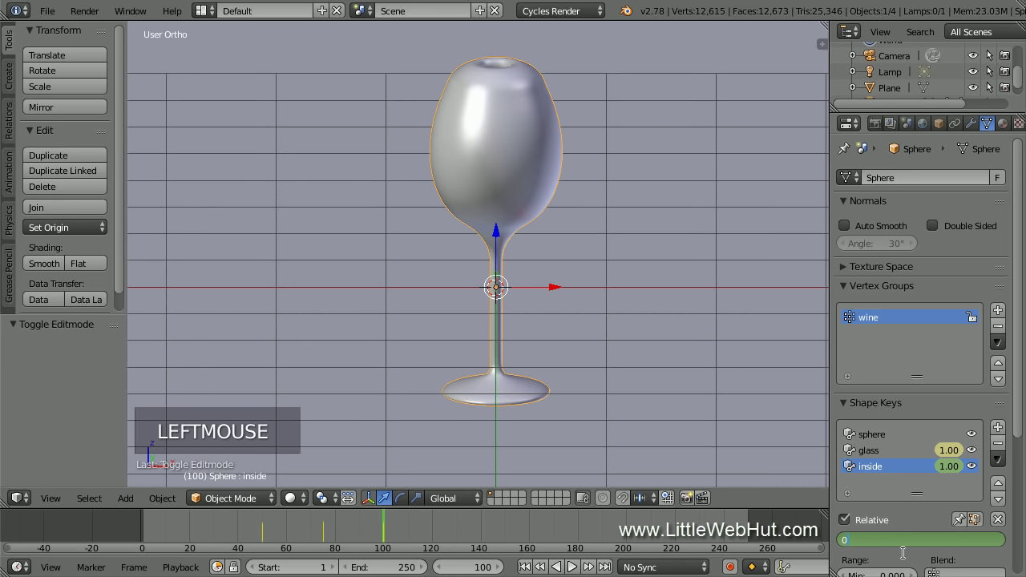
{"action": "key", "text": "Return"}
{"action": "right_click", "coordinate": [907, 547]}
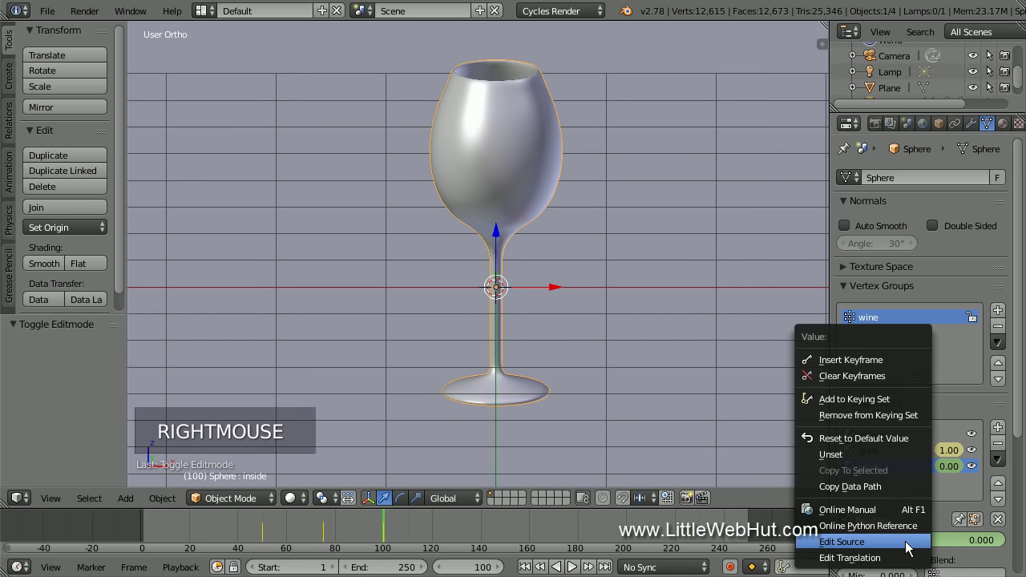
{"action": "left_click", "coordinate": [894, 360]}
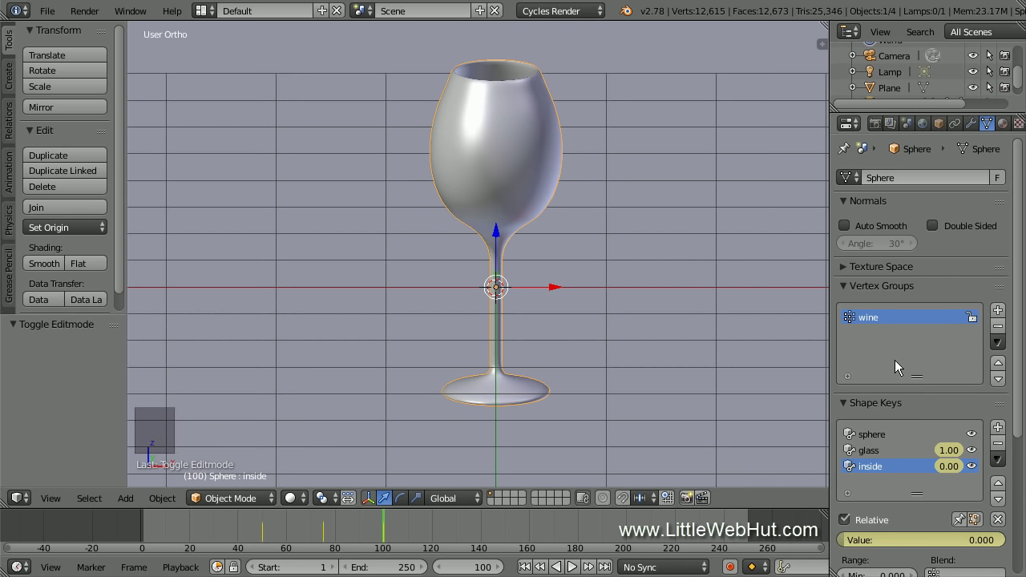
- Scrub the timeline from frame 50 to 100 to preview the sphere morphing into the glass
{"action": "left_click", "coordinate": [262, 541]}
{"action": "left_click_drag", "start_coordinate": [262, 542], "coordinate": [383, 543]}
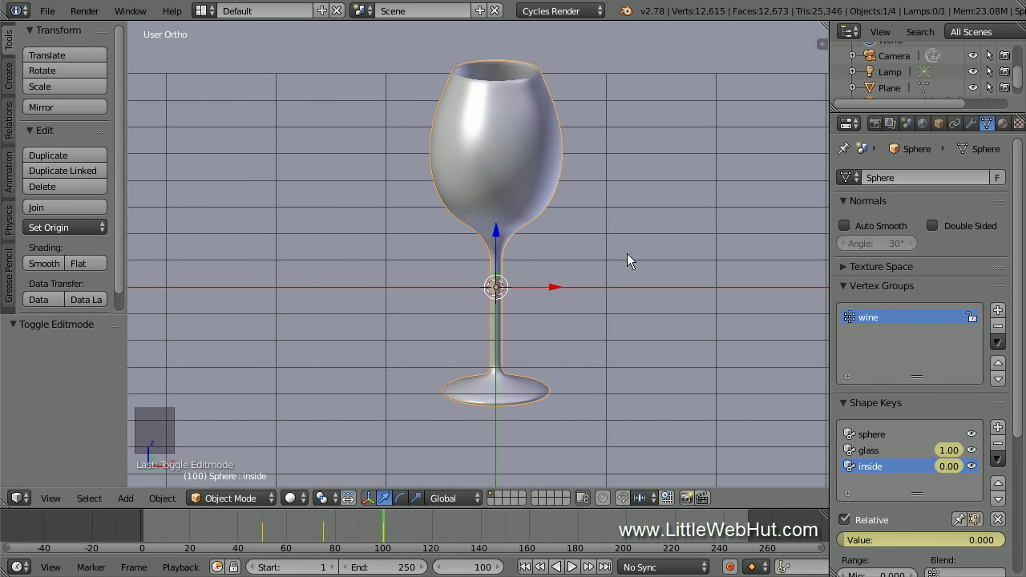
- At frame 50, insert keyframes on the sphere's location and rotation
{"action": "middle_click_drag", "start_coordinate": [676, 185], "coordinate": [596, 234]}
{"action": "scroll", "coordinate": [598, 233], "scroll_direction": "down", "scroll_amount": 3}
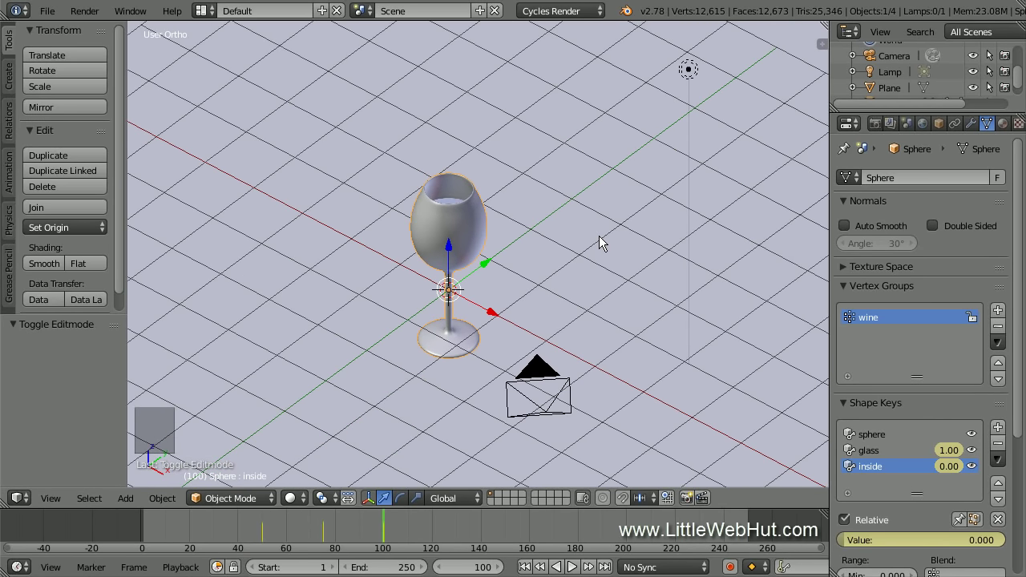
{"action": "left_click", "coordinate": [481, 567]}
{"action": "type", "text": "50"}
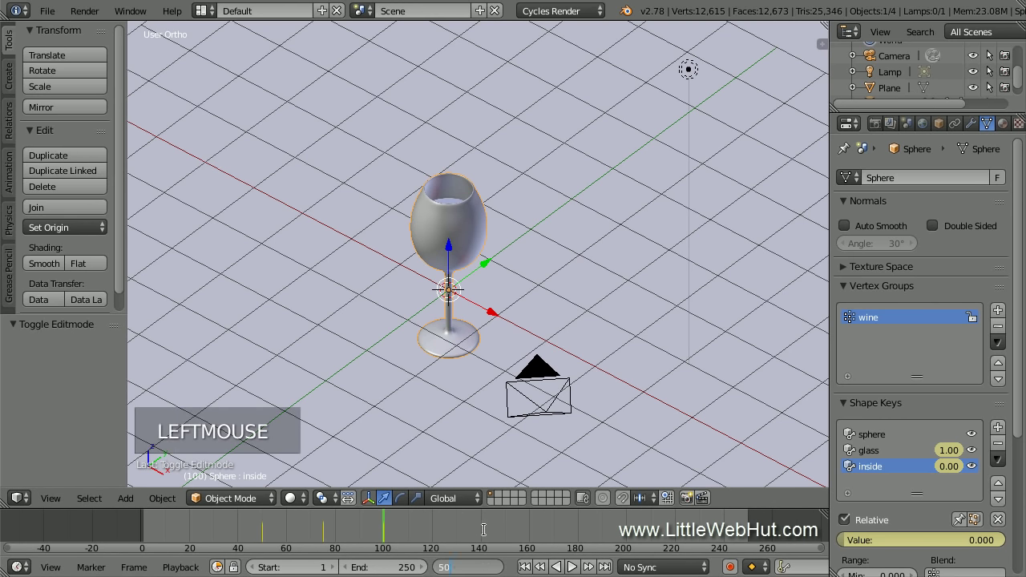
{"action": "key", "text": "Return"}
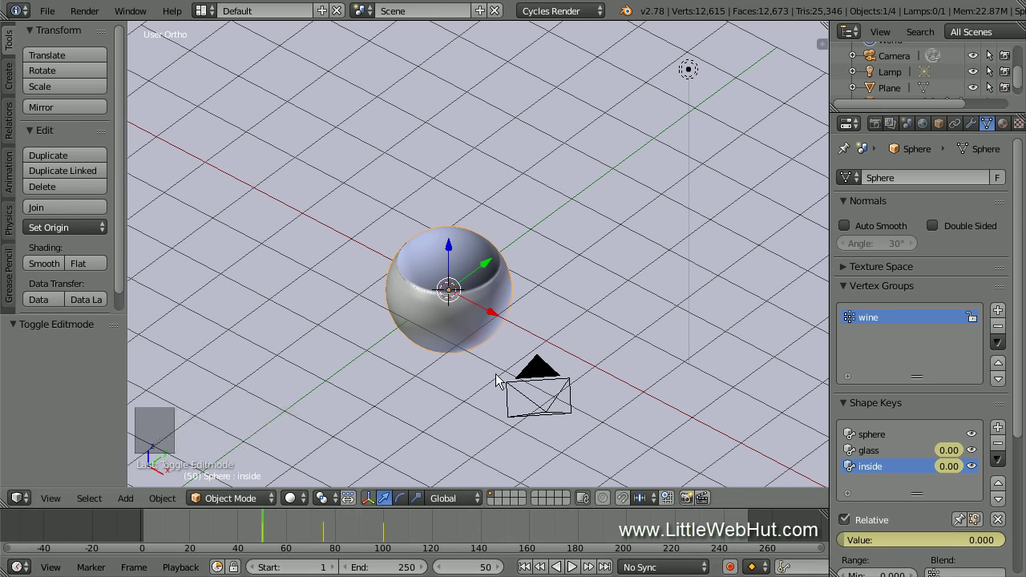
{"action": "key", "text": "n"}
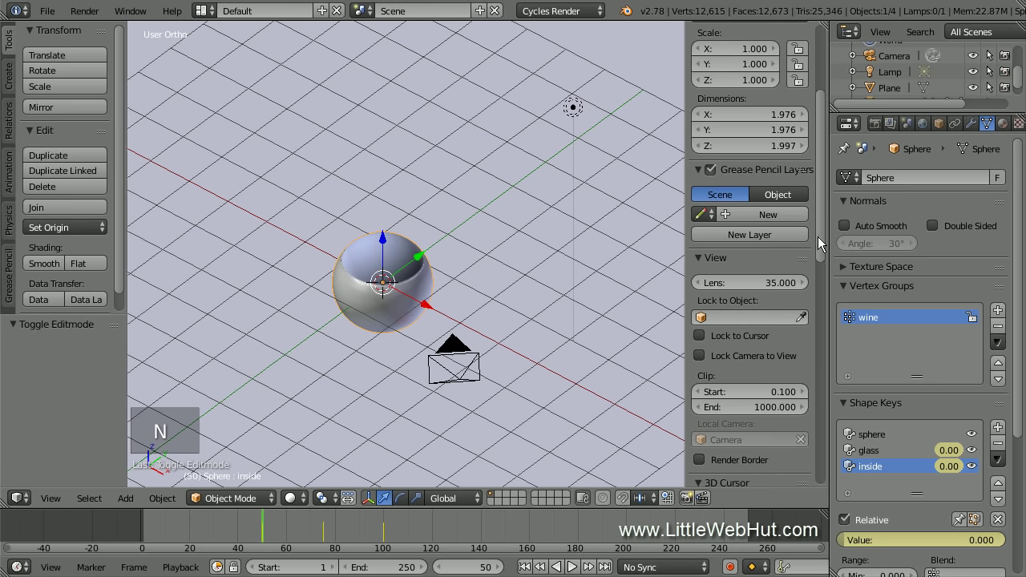
{"action": "left_click_drag", "start_coordinate": [818, 236], "coordinate": [825, 129]}
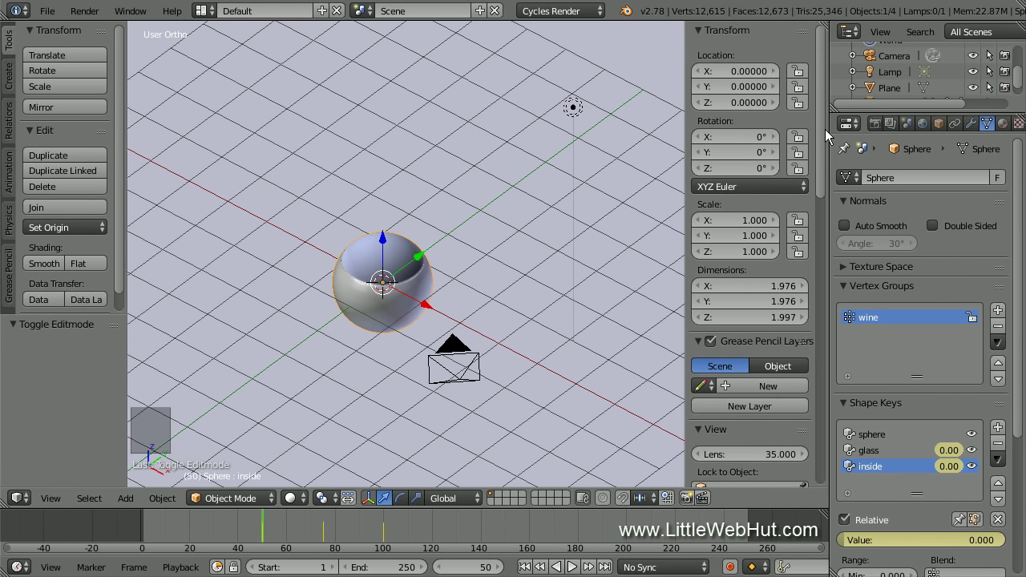
{"action": "right_click", "coordinate": [726, 82]}
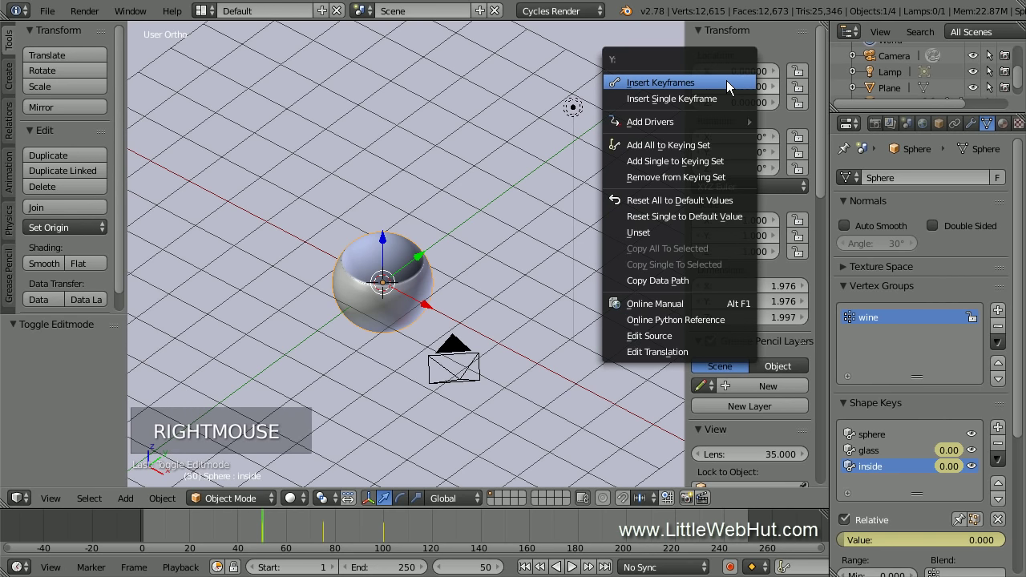
{"action": "left_click", "coordinate": [727, 81]}
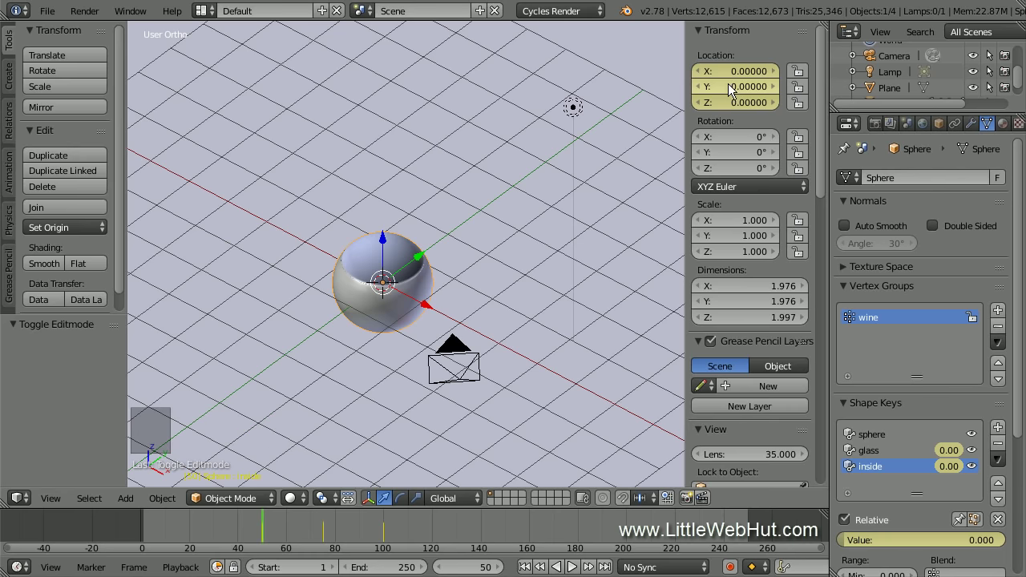
{"action": "right_click", "coordinate": [739, 151]}
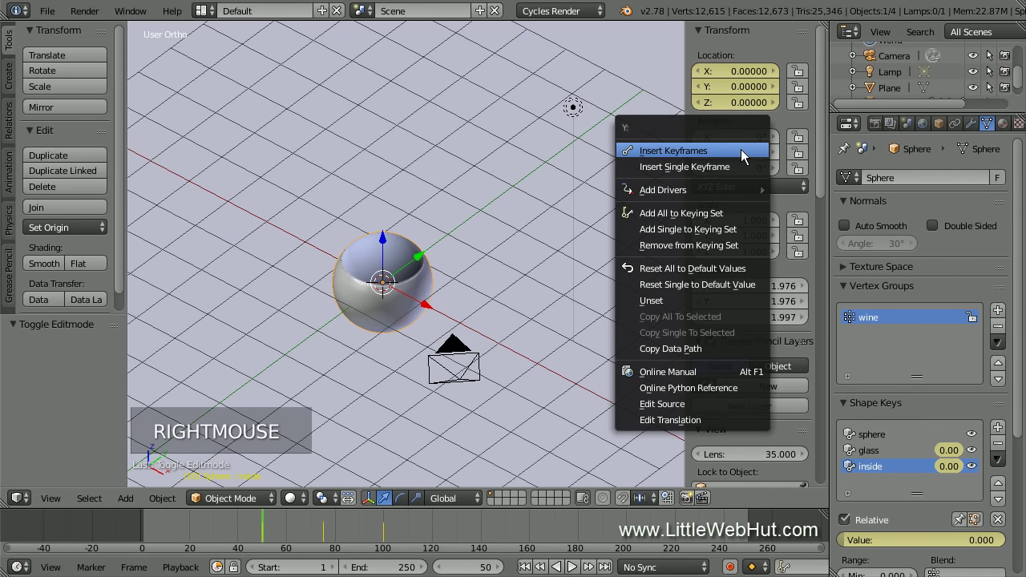
{"action": "left_click", "coordinate": [741, 149]}
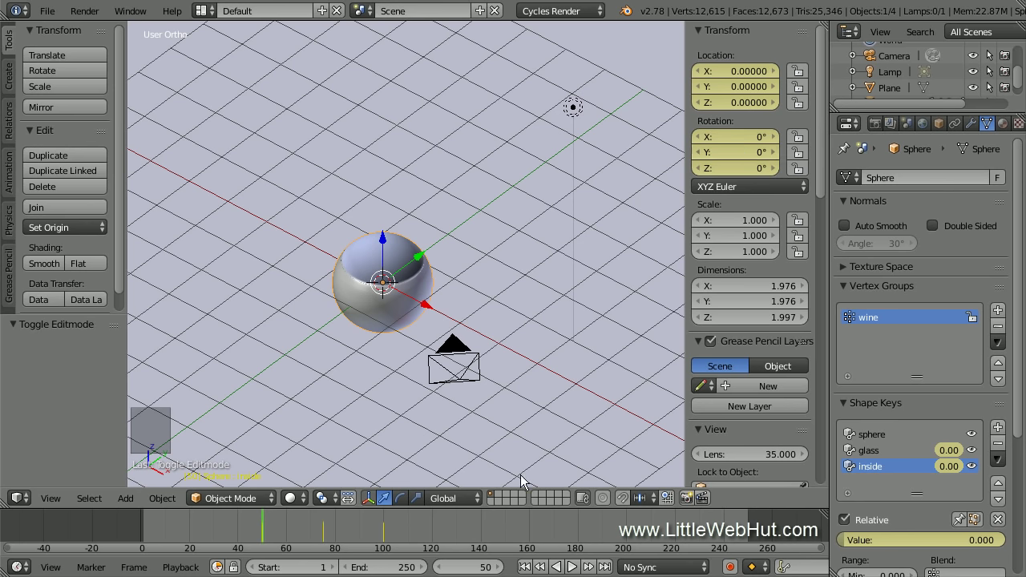
- At frame 1, set the sphere's Y location to 6.28 and its X rotation to -360°
{"action": "left_click", "coordinate": [478, 566]}
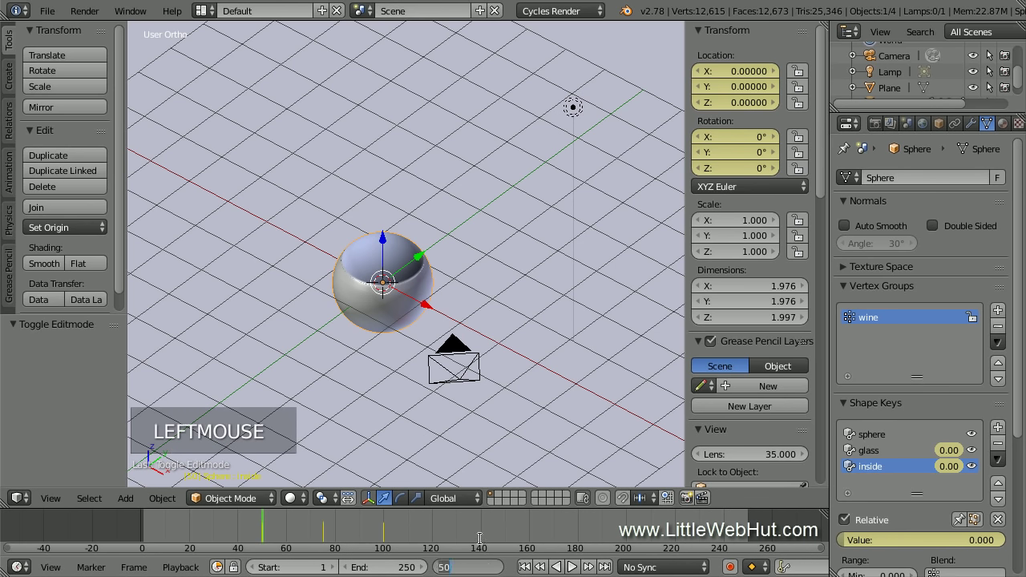
{"action": "type", "text": "1"}
{"action": "key", "text": "Return"}
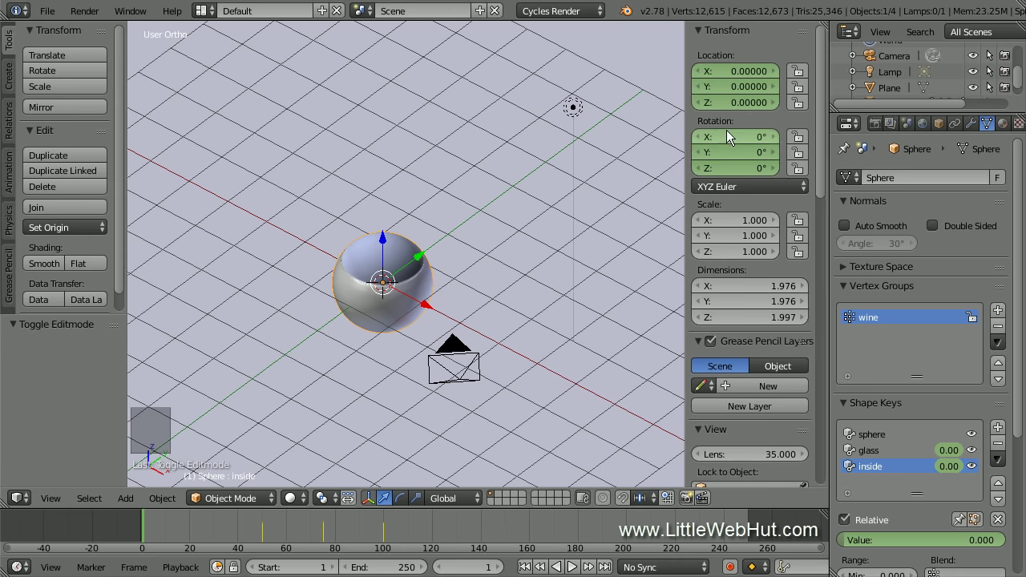
{"action": "left_click", "coordinate": [745, 85]}
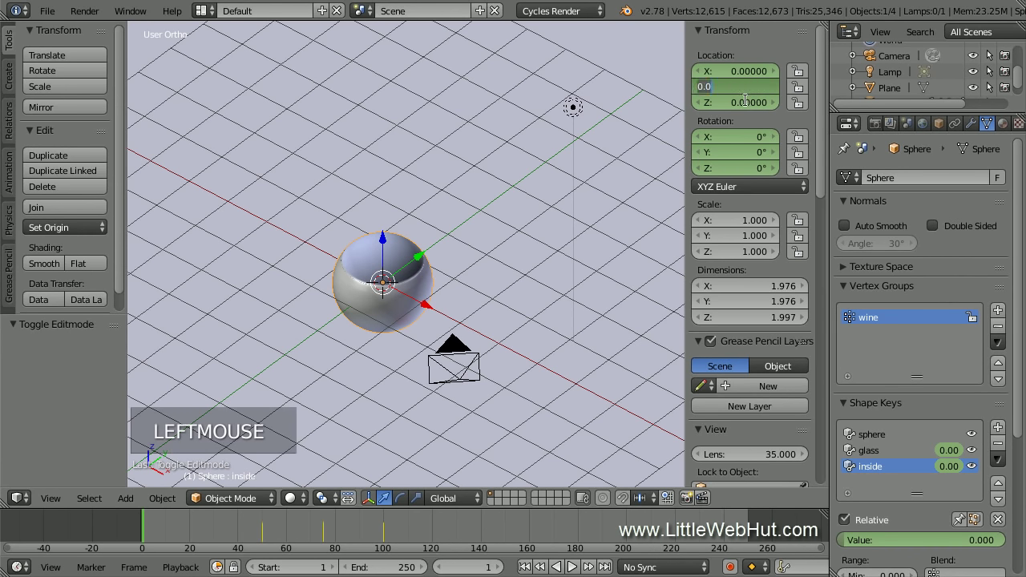
{"action": "type", "text": "6.28"}
{"action": "key", "text": "Return"}
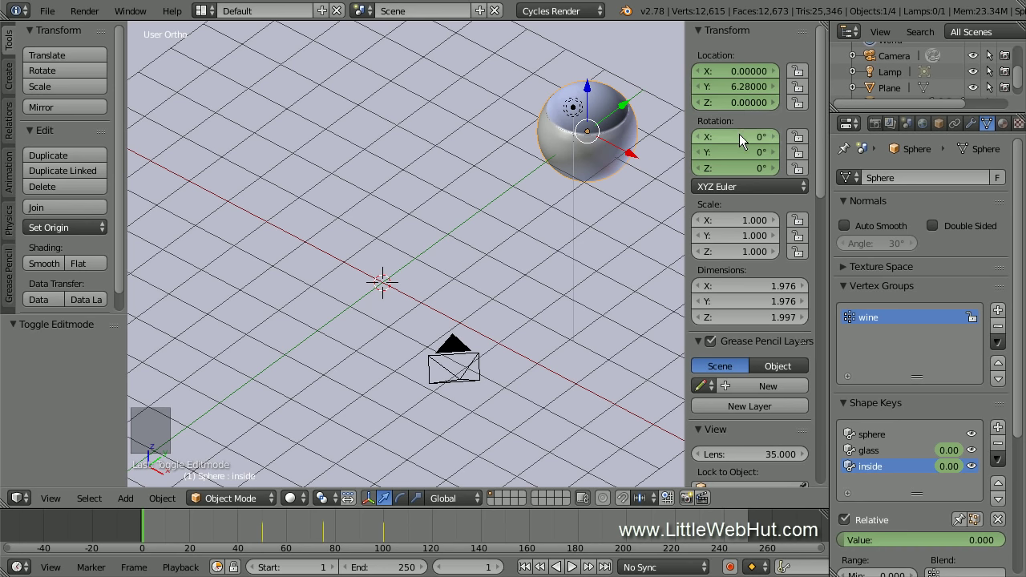
{"action": "left_click", "coordinate": [739, 136]}
{"action": "type", "text": "-360"}
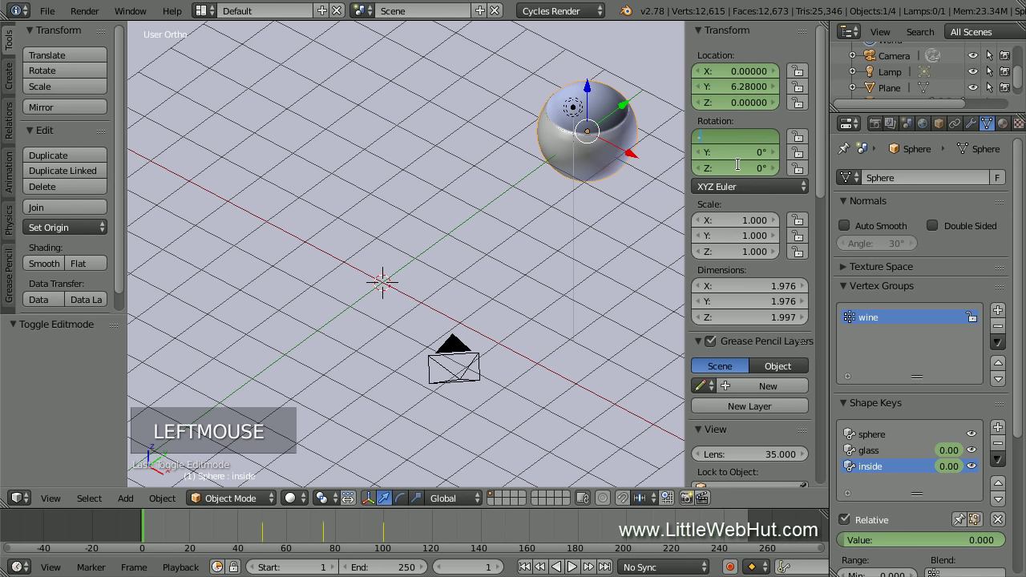
{"action": "key", "text": "Return"}
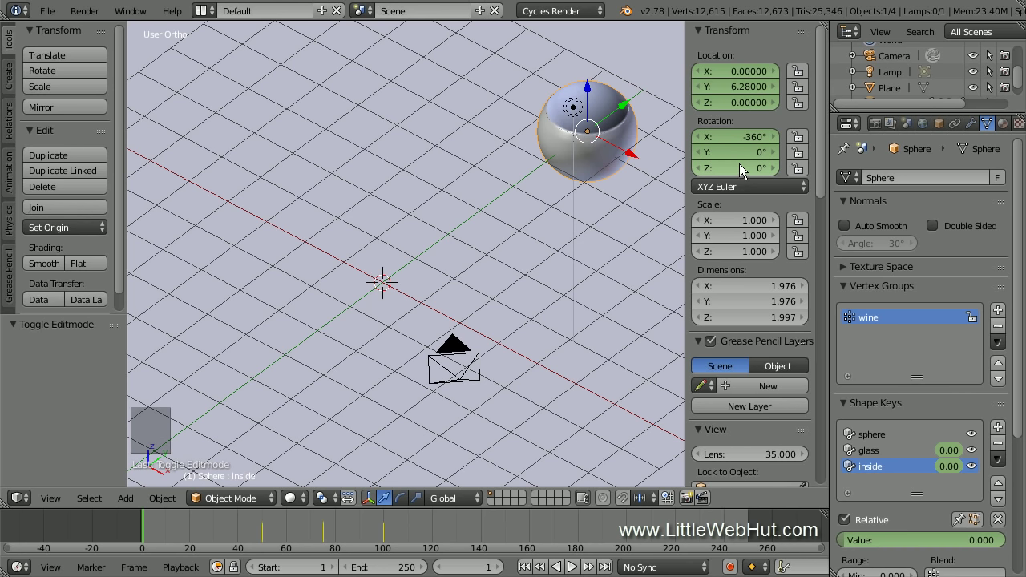
- Insert keyframes on the sphere's location and rotation at frame 1
{"action": "right_click", "coordinate": [745, 87]}
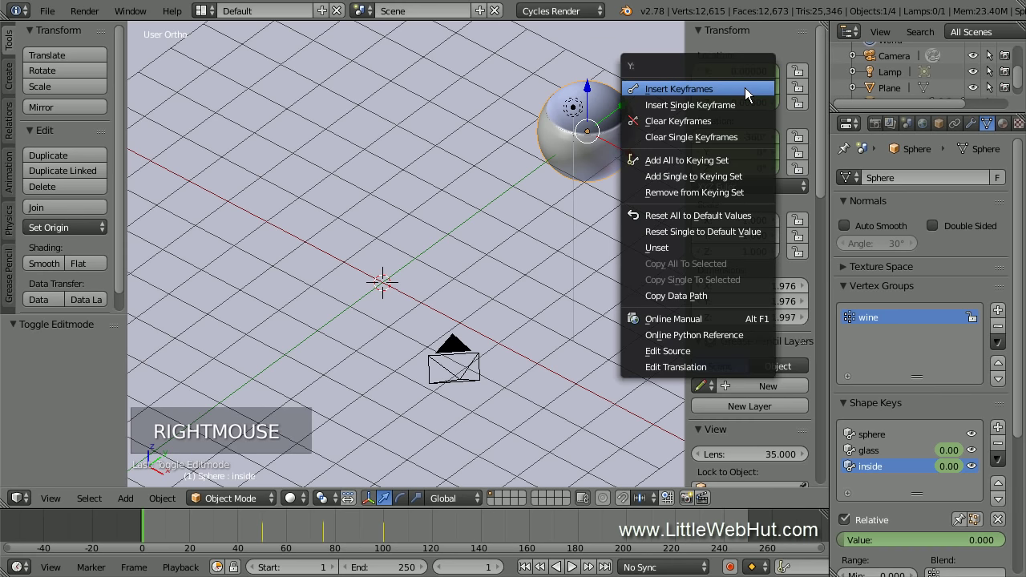
{"action": "left_click", "coordinate": [745, 87]}
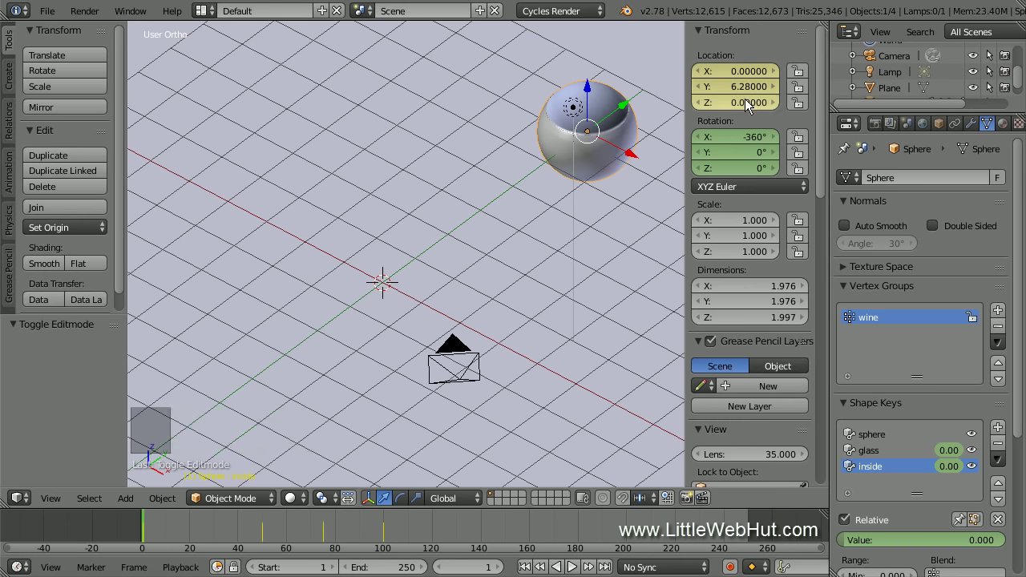
{"action": "right_click", "coordinate": [731, 138]}
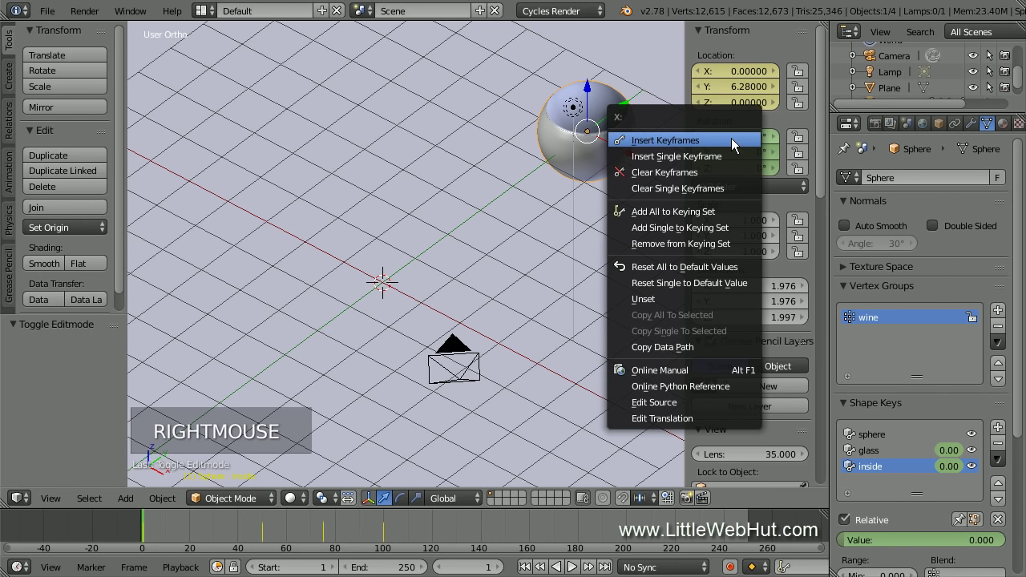
{"action": "left_click", "coordinate": [731, 138]}
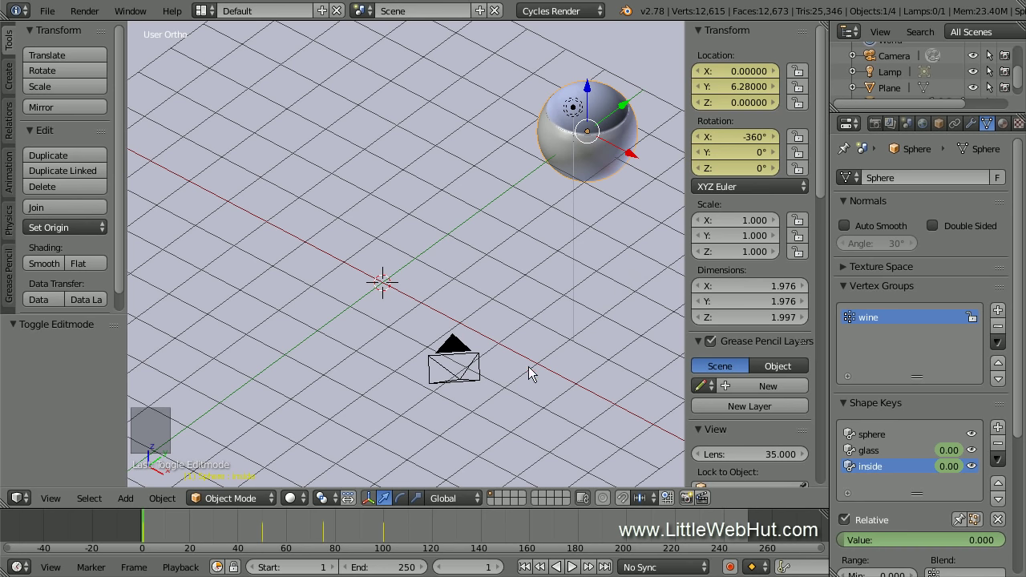
- Scrub the timeline from frame 1 to 100 to preview the rolling and morphing, then save the file
{"action": "left_click_drag", "start_coordinate": [146, 545], "coordinate": [384, 544]}
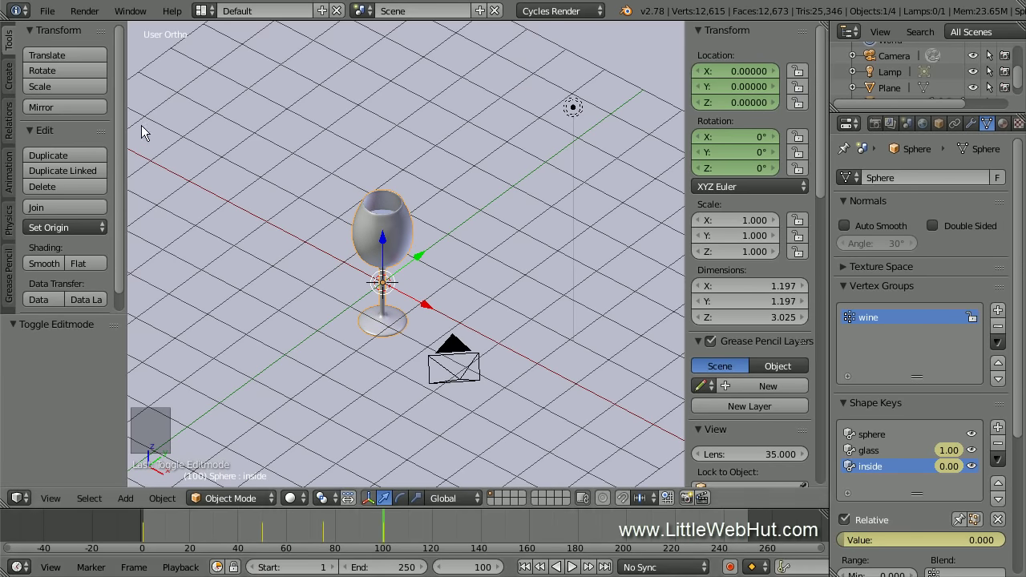
{"action": "left_click", "coordinate": [46, 11]}
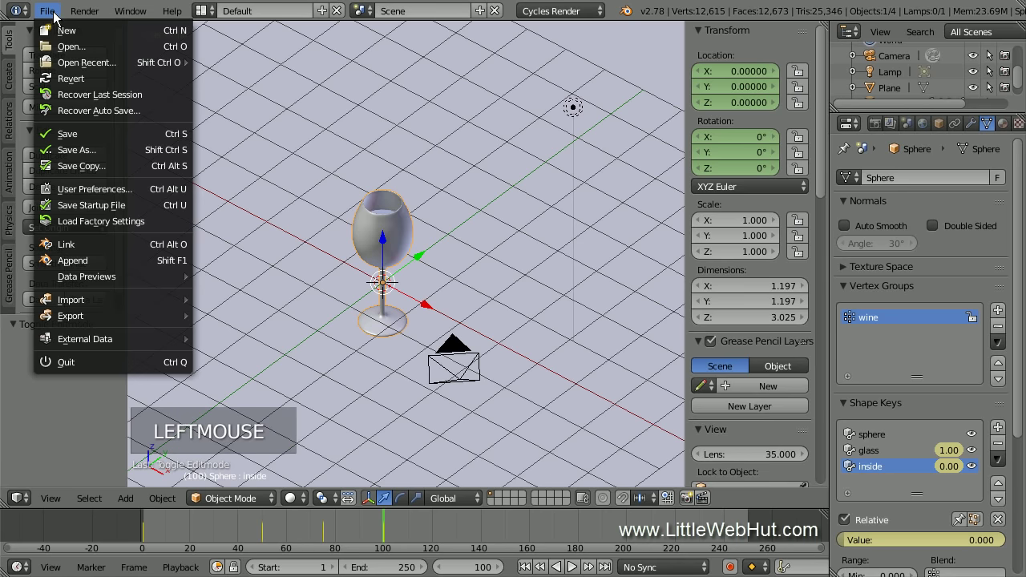
{"action": "left_click", "coordinate": [117, 134]}
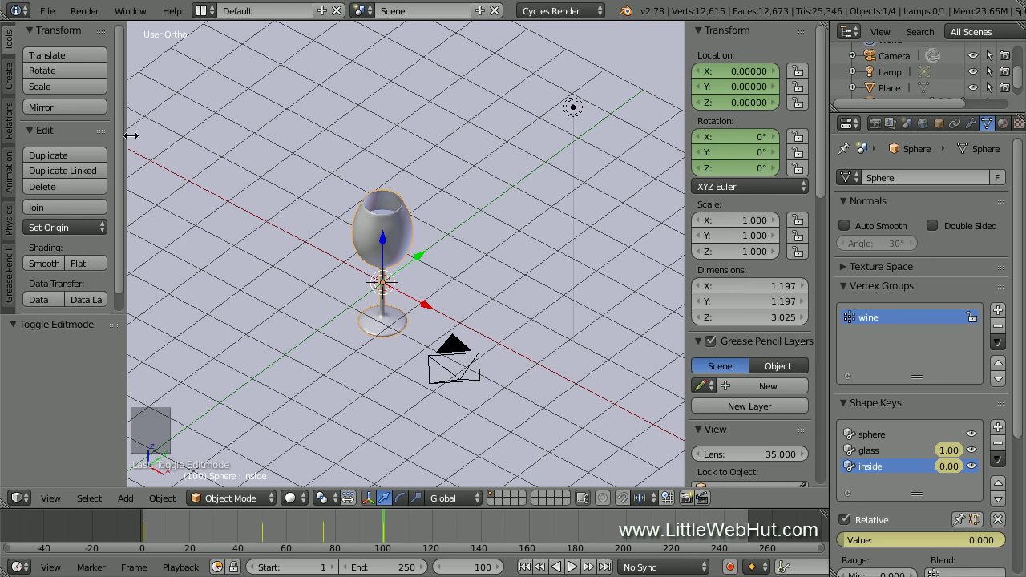
- Switch to the camera view and enable Lock Camera to View
{"action": "key", "text": "KP_0"}
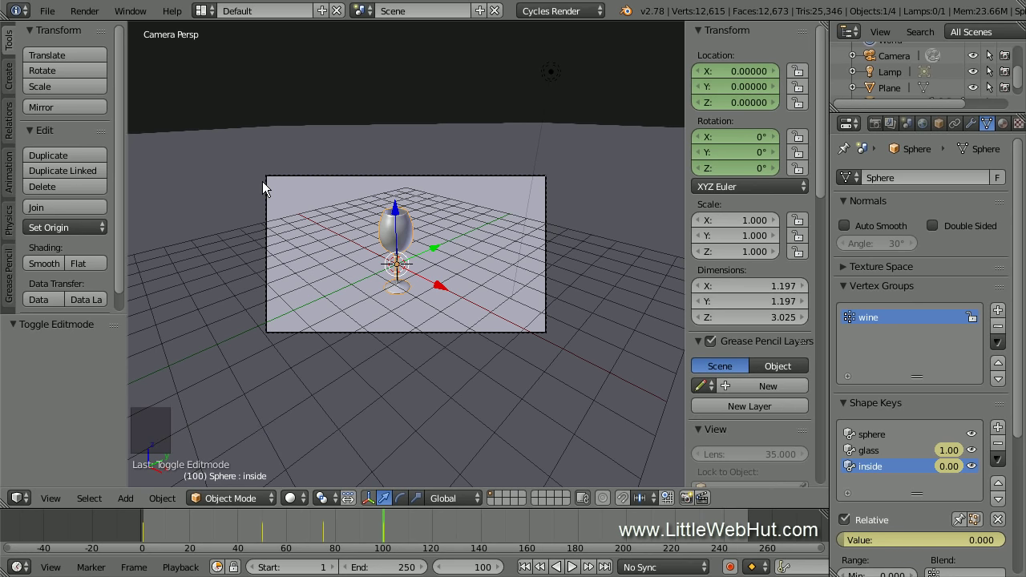
{"action": "scroll", "coordinate": [262, 186], "scroll_direction": "up", "scroll_amount": 3}
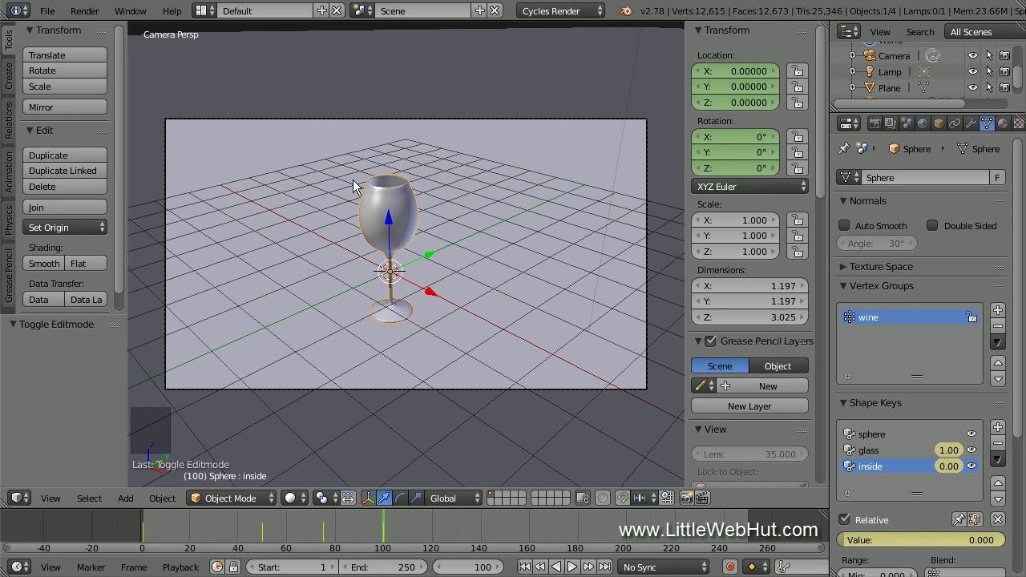
{"action": "left_click_drag", "start_coordinate": [824, 178], "coordinate": [828, 241]}
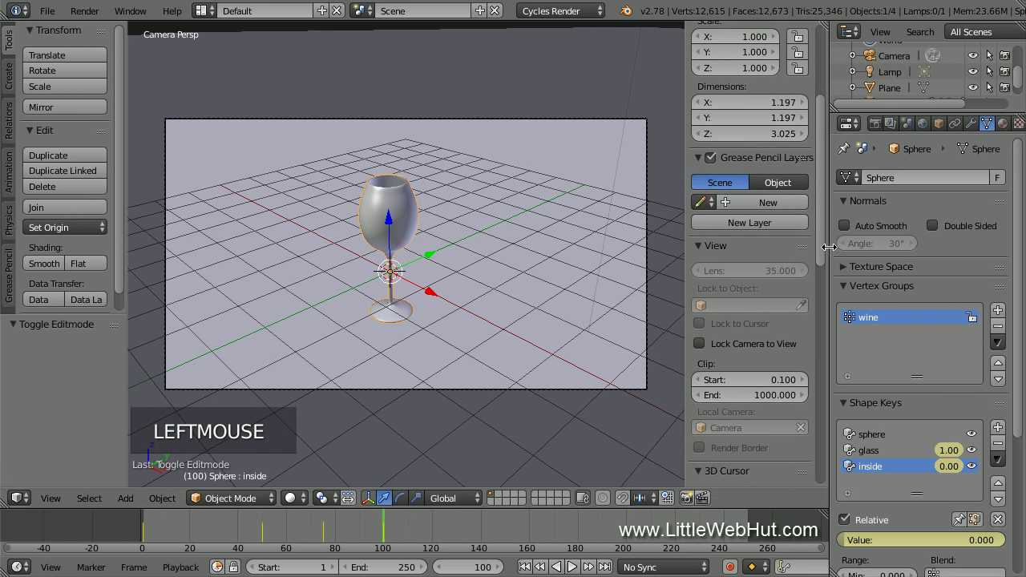
{"action": "left_click", "coordinate": [700, 343]}
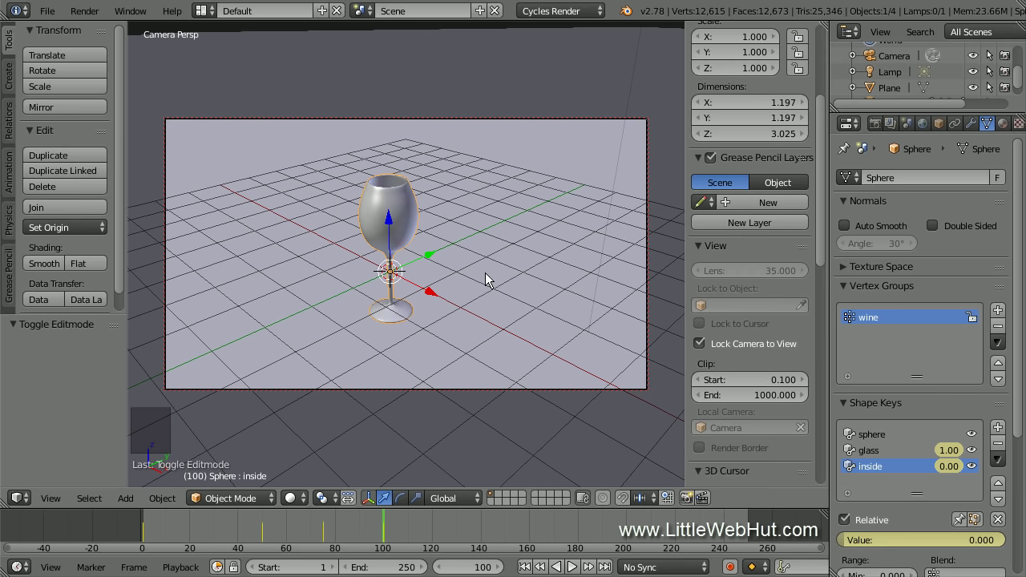
{"action": "key", "text": "n"}
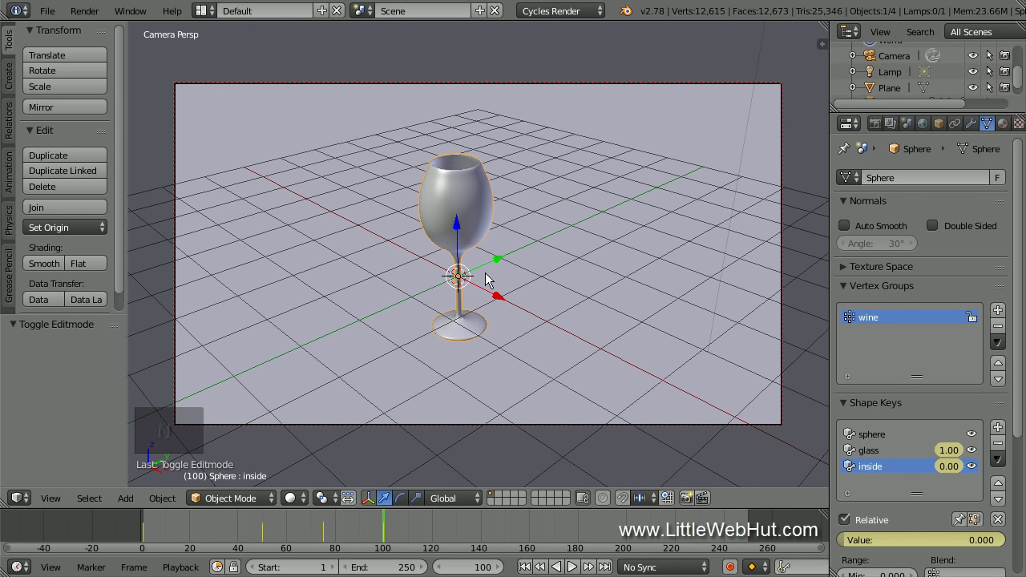
- Select the camera and set its focal length to 50 mm
{"action": "left_click", "coordinate": [895, 56]}
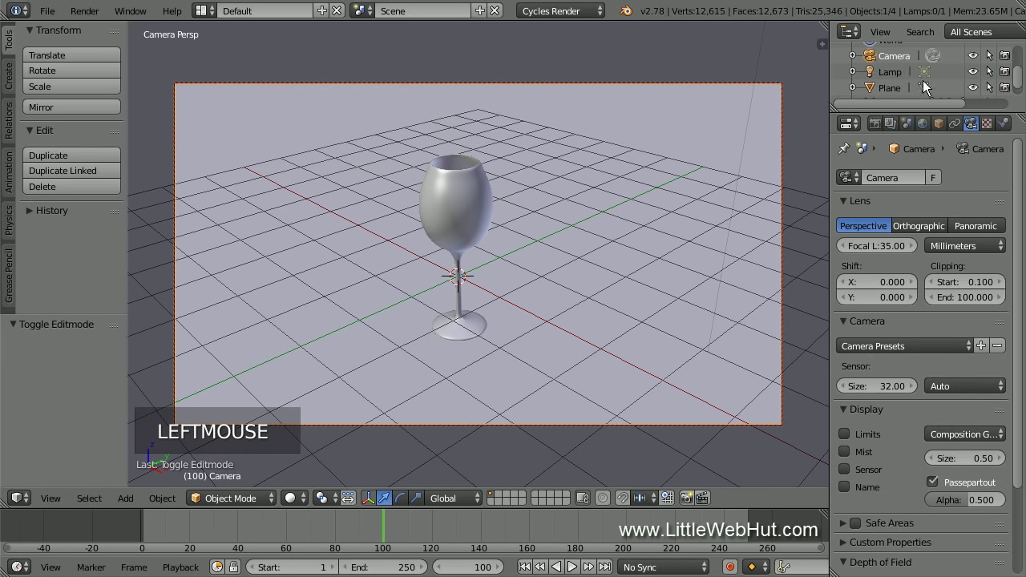
{"action": "left_click", "coordinate": [971, 124]}
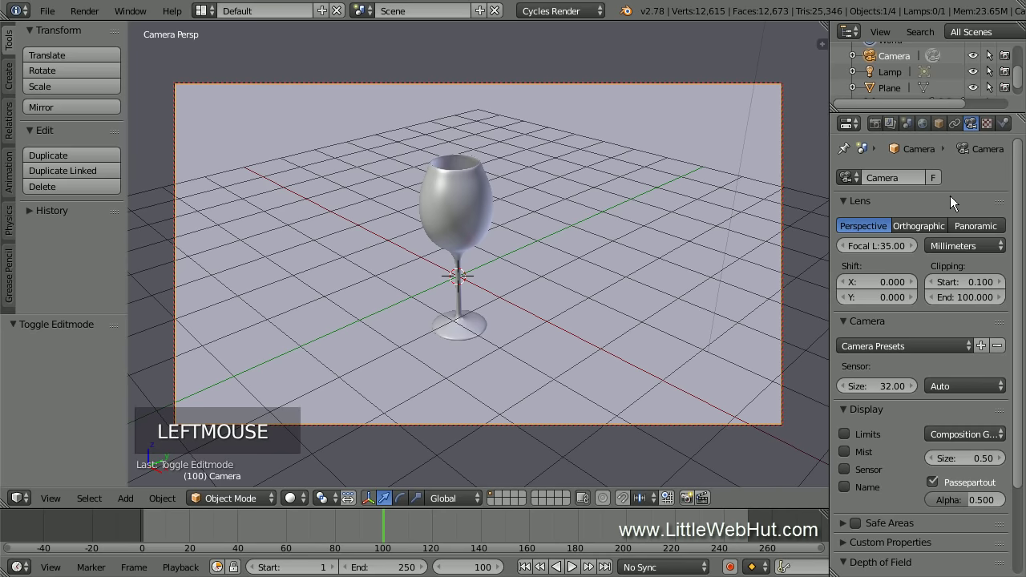
{"action": "left_click", "coordinate": [881, 246]}
{"action": "type", "text": "50"}
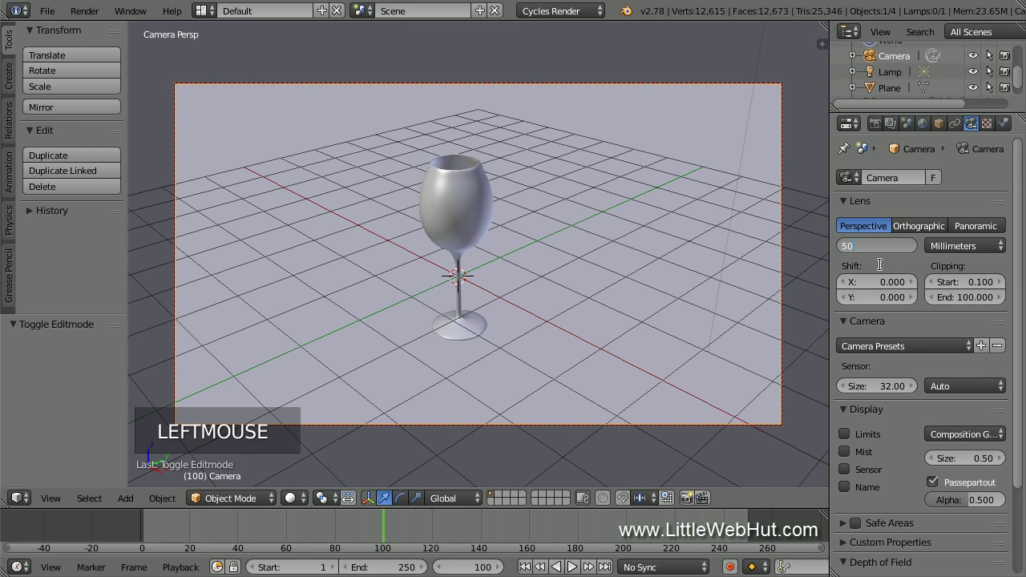
{"action": "key", "text": "Return"}
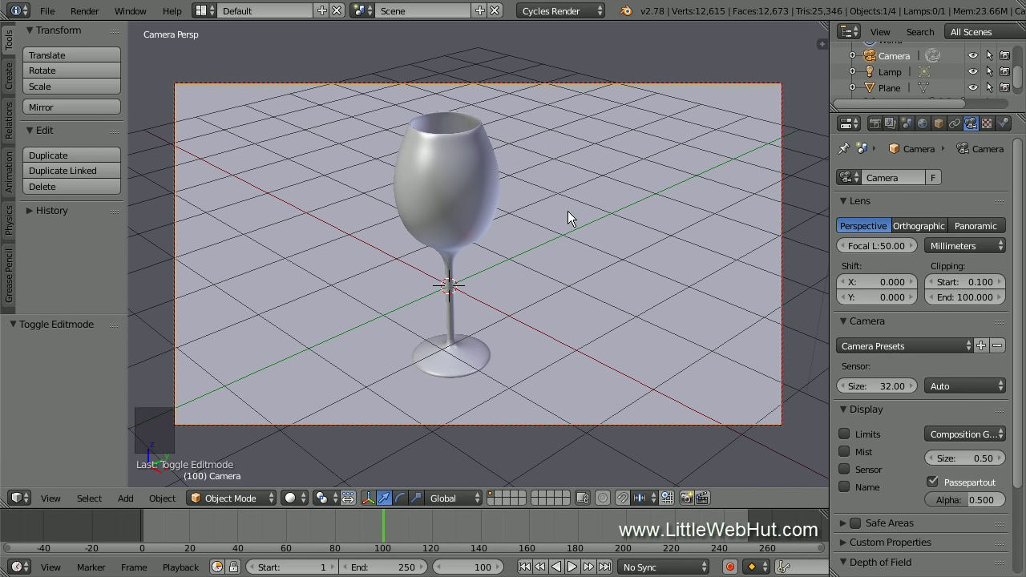
- Reframe the locked camera so the wine glass sits near the frame's centre, and set the viewport shading to Rendered
{"action": "middle_click_drag", "start_coordinate": [565, 211], "coordinate": [573, 242]}
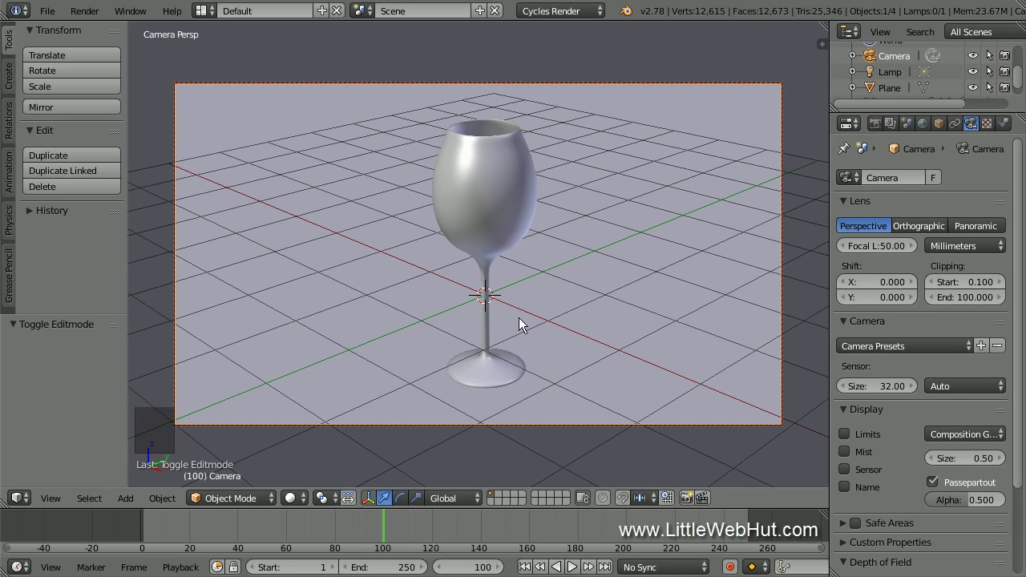
{"action": "left_click_drag", "start_coordinate": [148, 533], "coordinate": [384, 542]}
{"action": "left_click", "coordinate": [295, 499]}
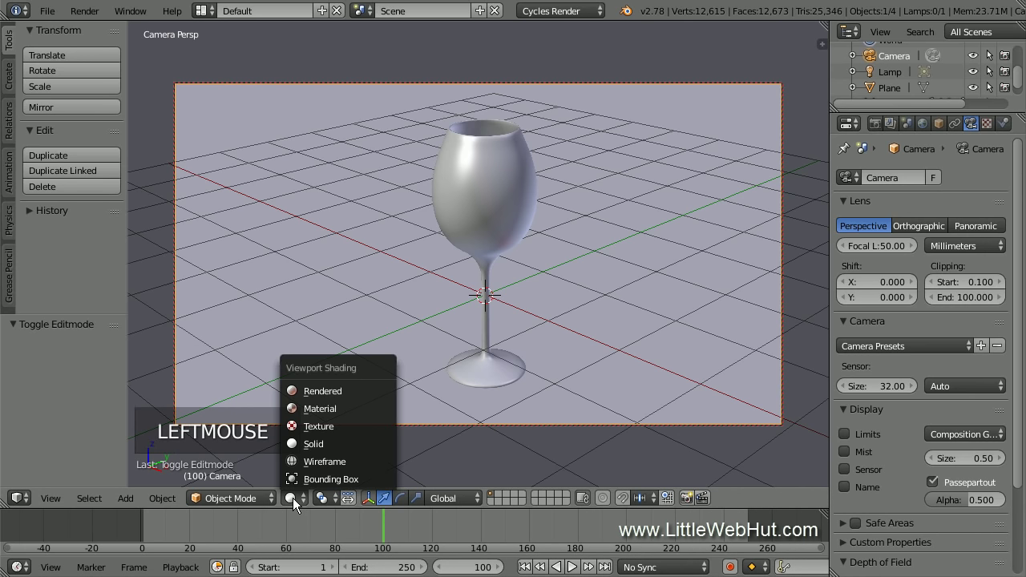
{"action": "left_click", "coordinate": [358, 392]}
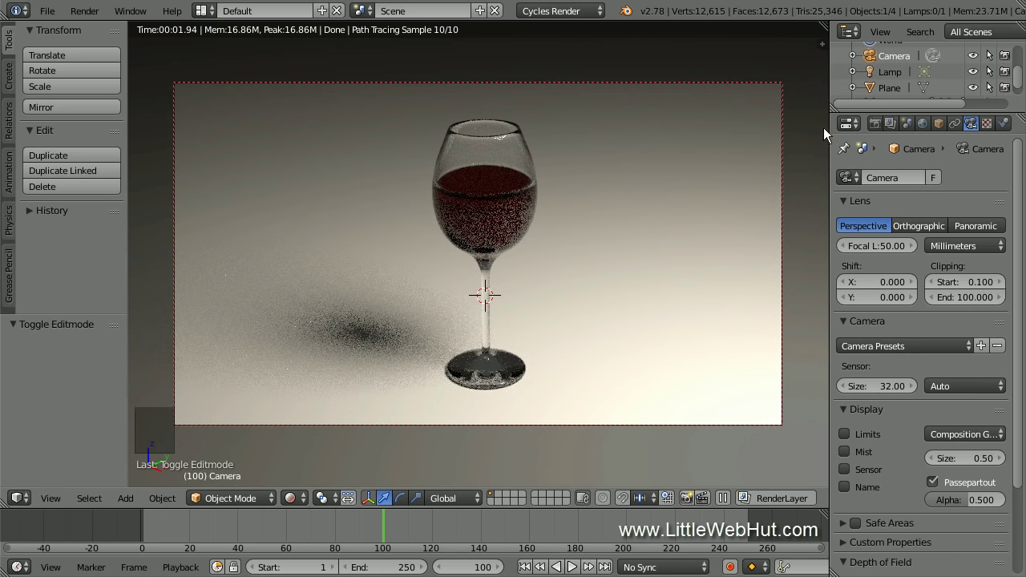
- Enable nodes for the world surface and assign a Checker Texture to the background color
{"action": "left_click", "coordinate": [922, 124]}
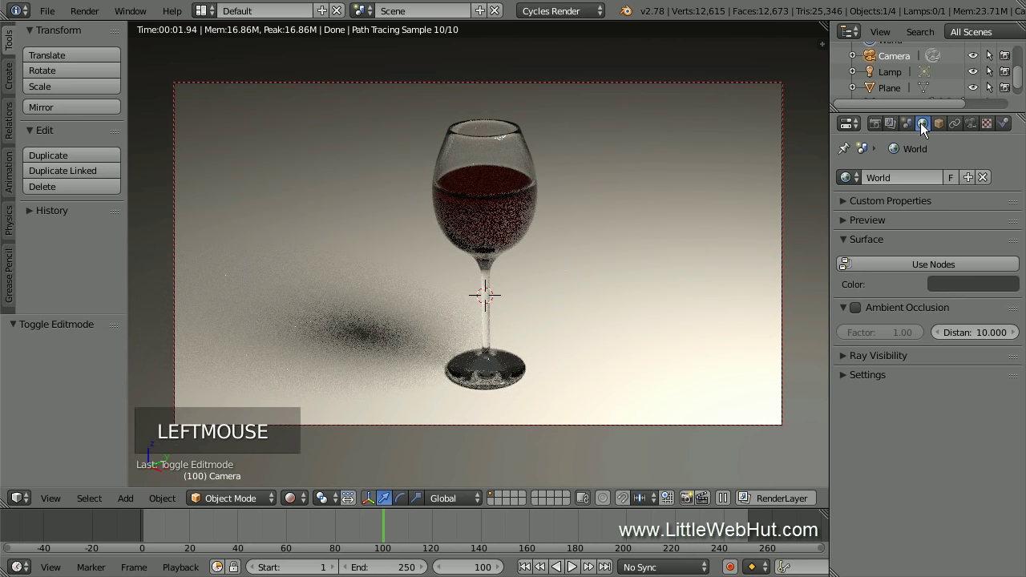
{"action": "left_click", "coordinate": [895, 265]}
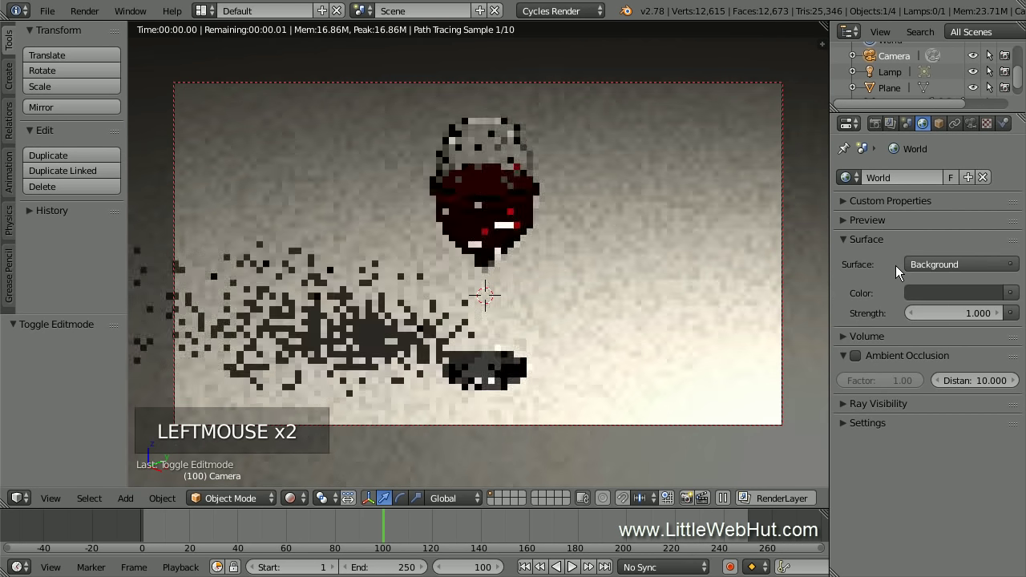
{"action": "left_click", "coordinate": [1011, 294]}
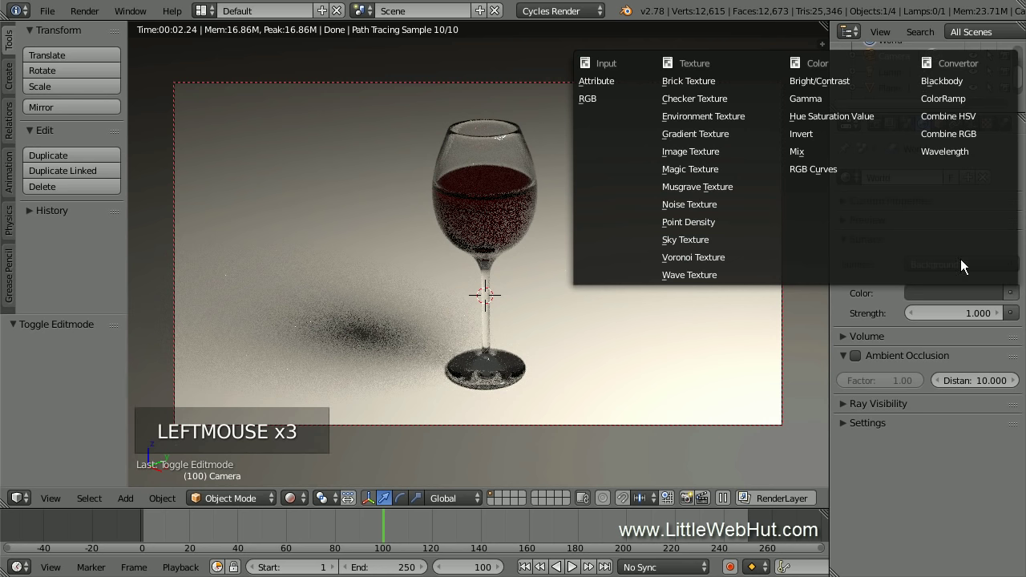
{"action": "left_click", "coordinate": [737, 98]}
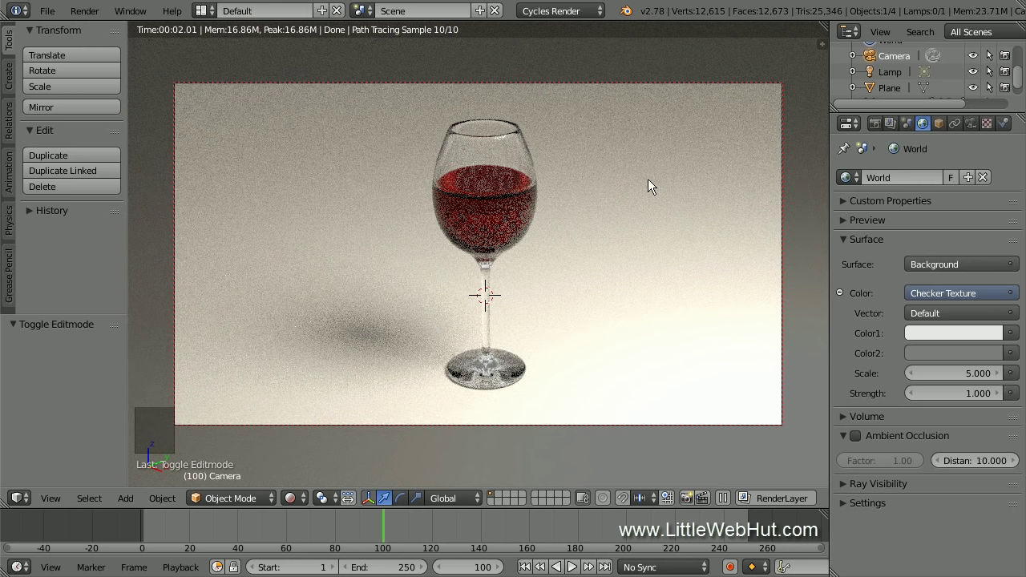
- Set the world Checker Texture's scale to 1 and its Color2 to black
{"action": "key", "text": "KP_1"}
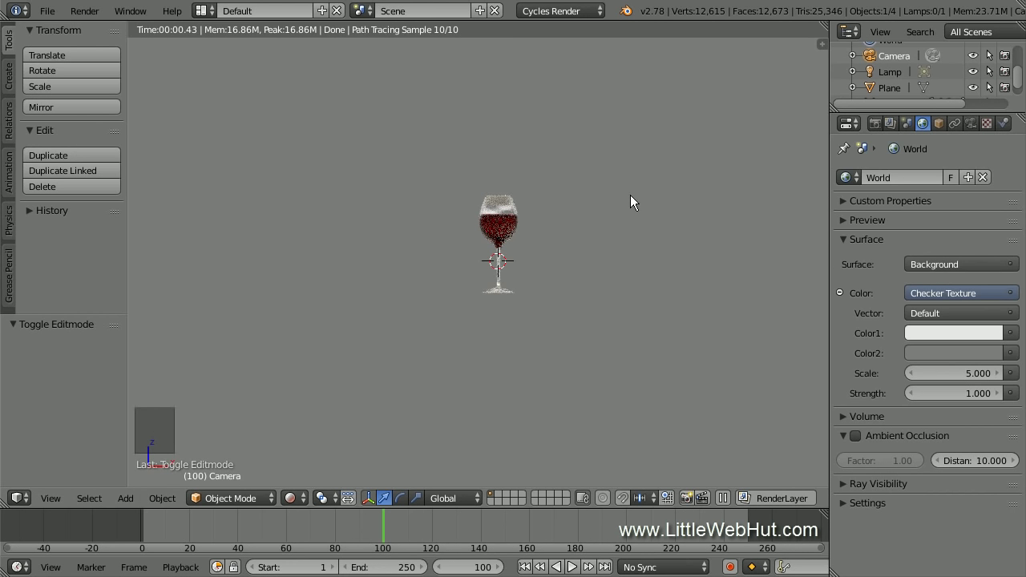
{"action": "key", "text": "KP_5"}
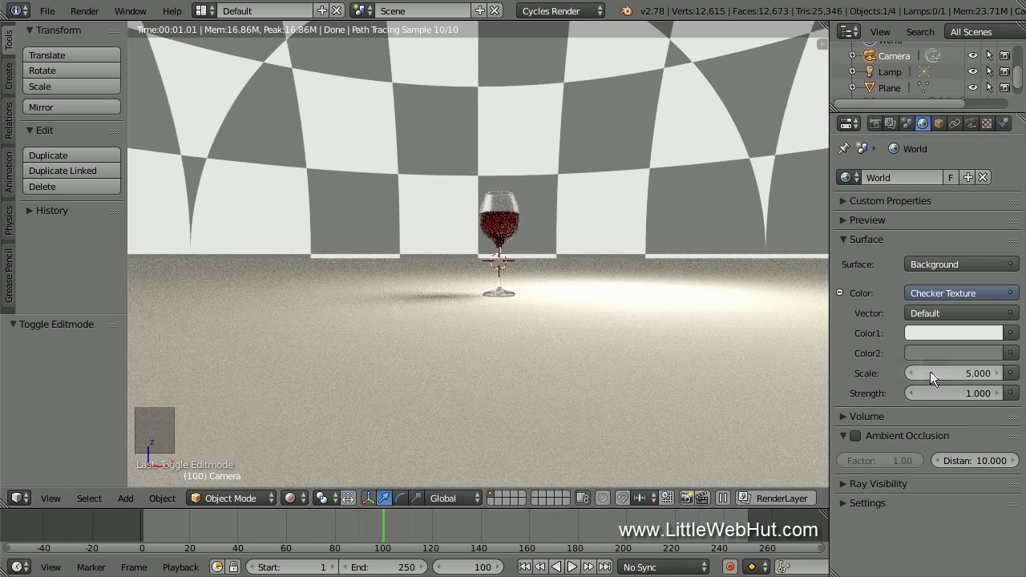
{"action": "left_click", "coordinate": [958, 375]}
{"action": "type", "text": "1"}
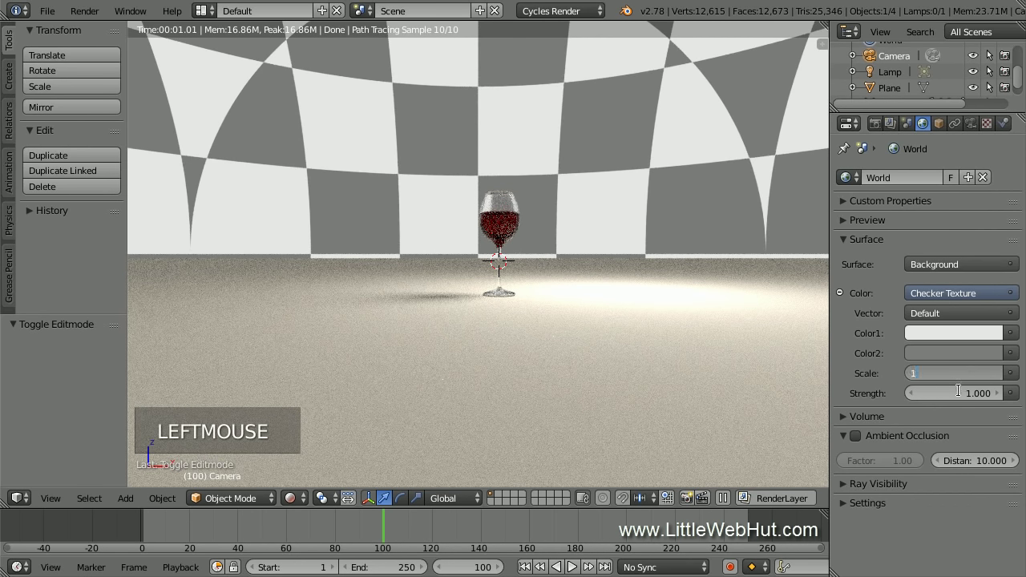
{"action": "key", "text": "Return"}
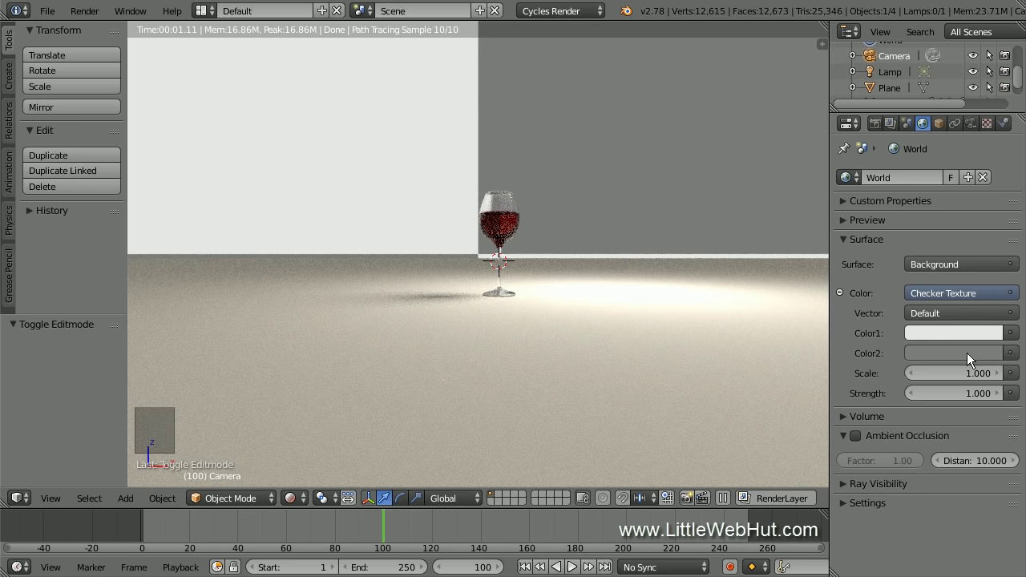
{"action": "left_click", "coordinate": [967, 353]}
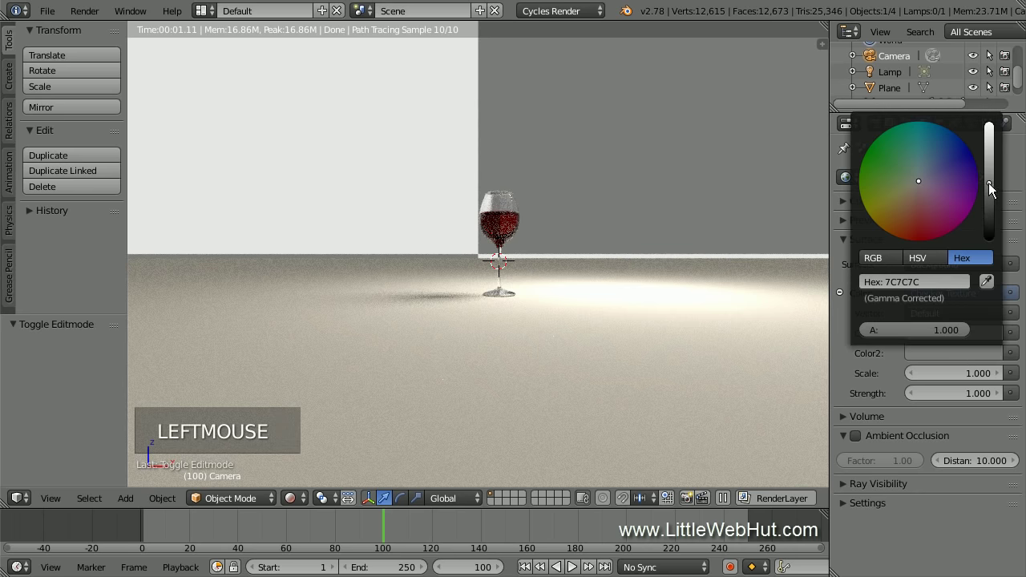
{"action": "left_click_drag", "start_coordinate": [988, 183], "coordinate": [998, 248]}
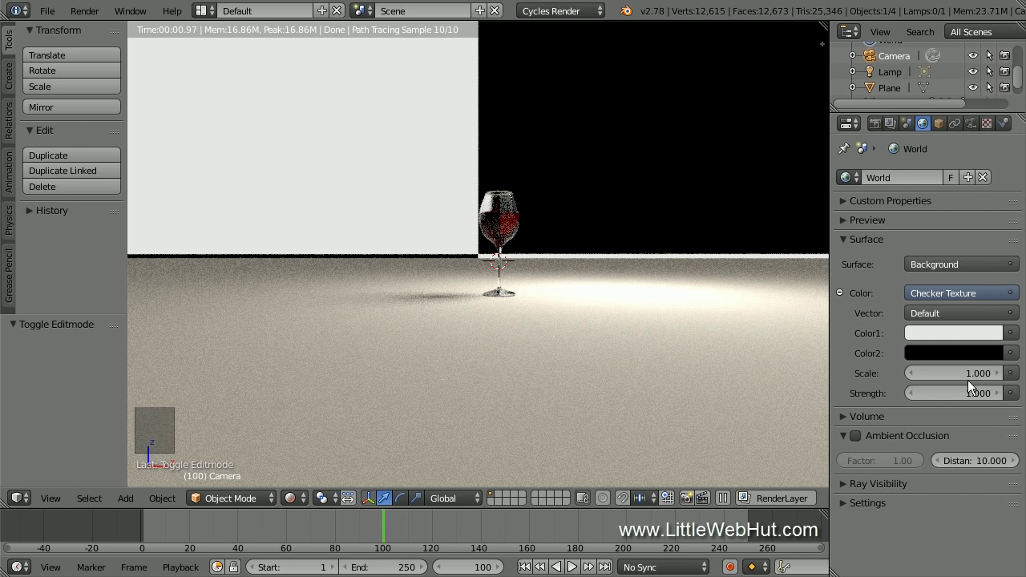
- Assign a Brick Texture to the Checker Texture's Color1 and set the brick's Color2 to black
{"action": "left_click", "coordinate": [1010, 333]}
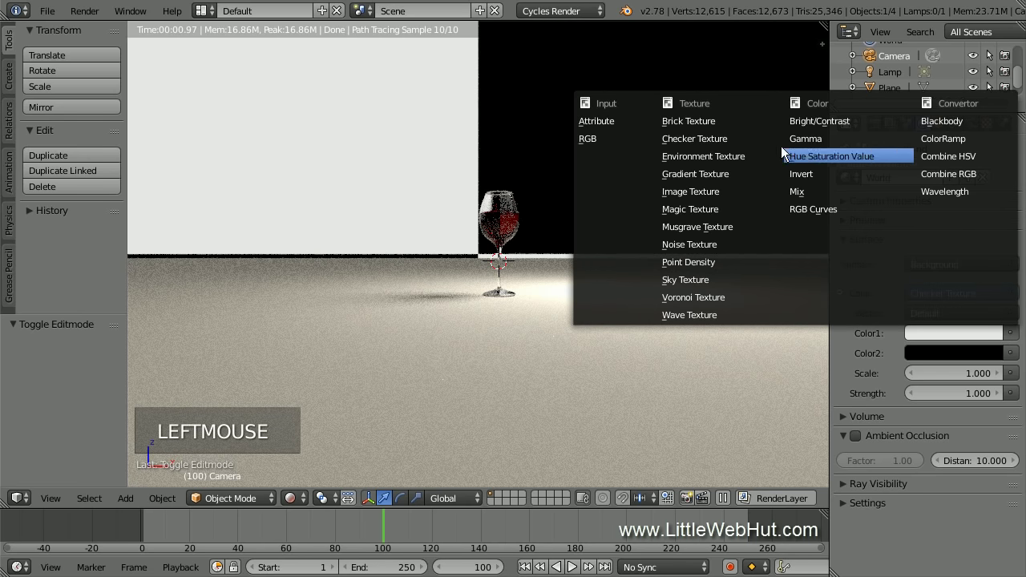
{"action": "left_click", "coordinate": [734, 121]}
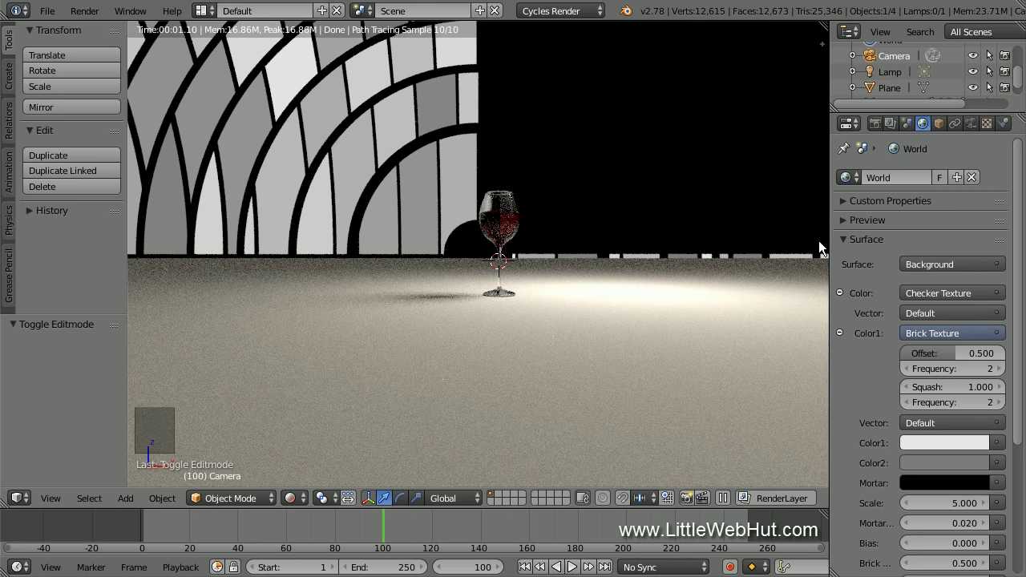
{"action": "left_click", "coordinate": [947, 463]}
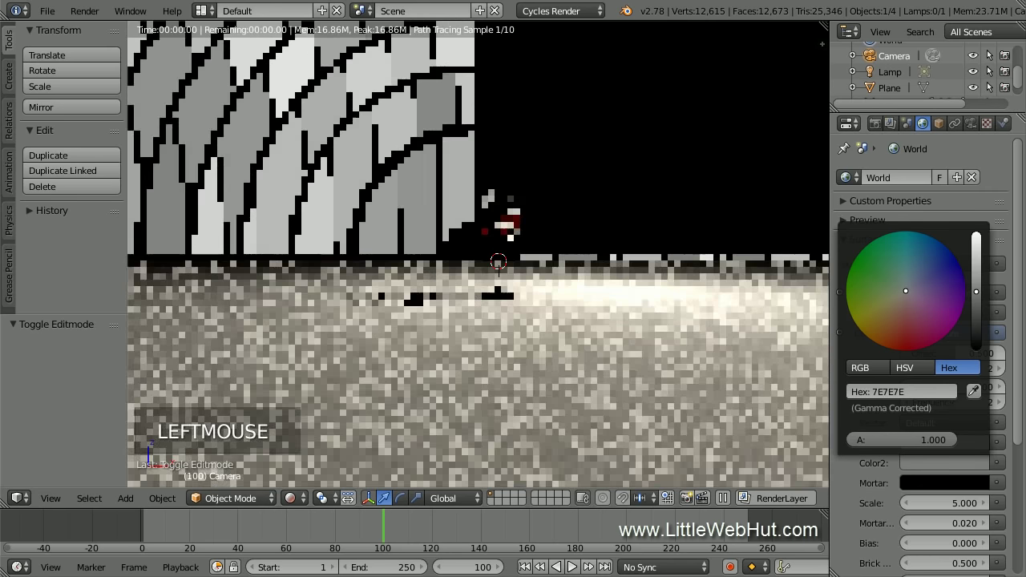
{"action": "left_click_drag", "start_coordinate": [973, 297], "coordinate": [978, 361]}
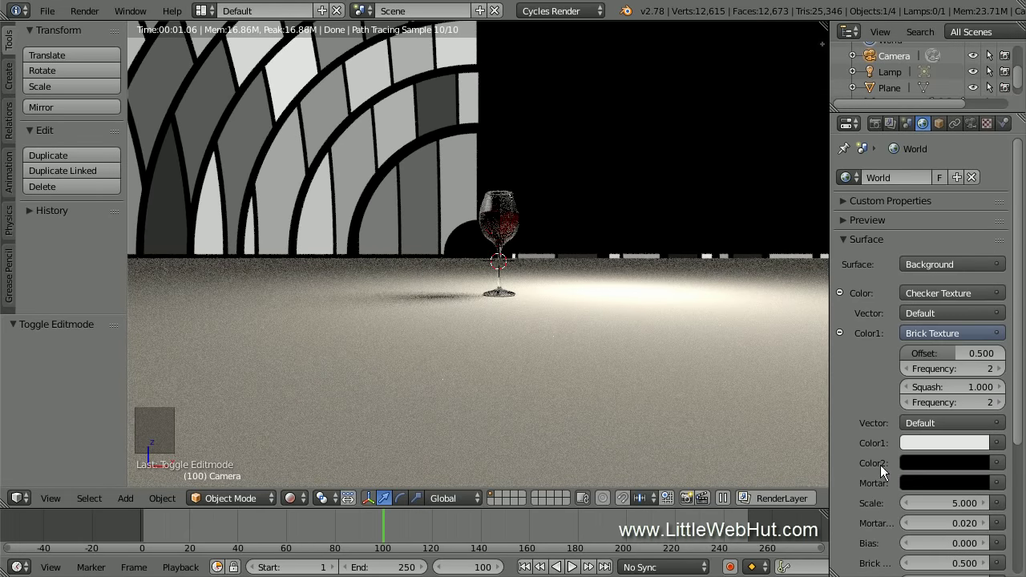
{"action": "key", "text": "KP_0"}
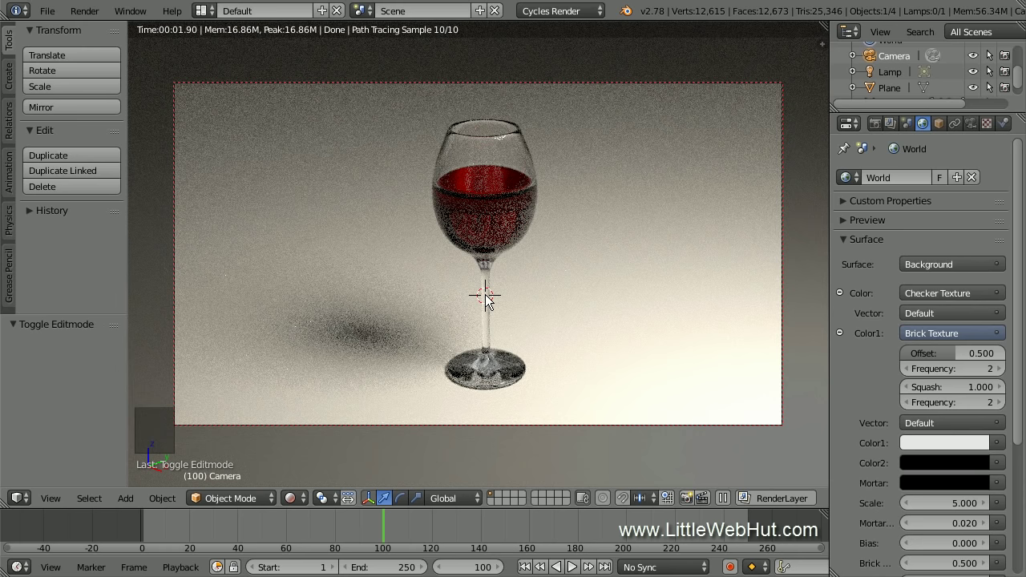
- At frame 1, set the render samples to 100 and insert a keyframe on that value
{"action": "left_click", "coordinate": [875, 125]}
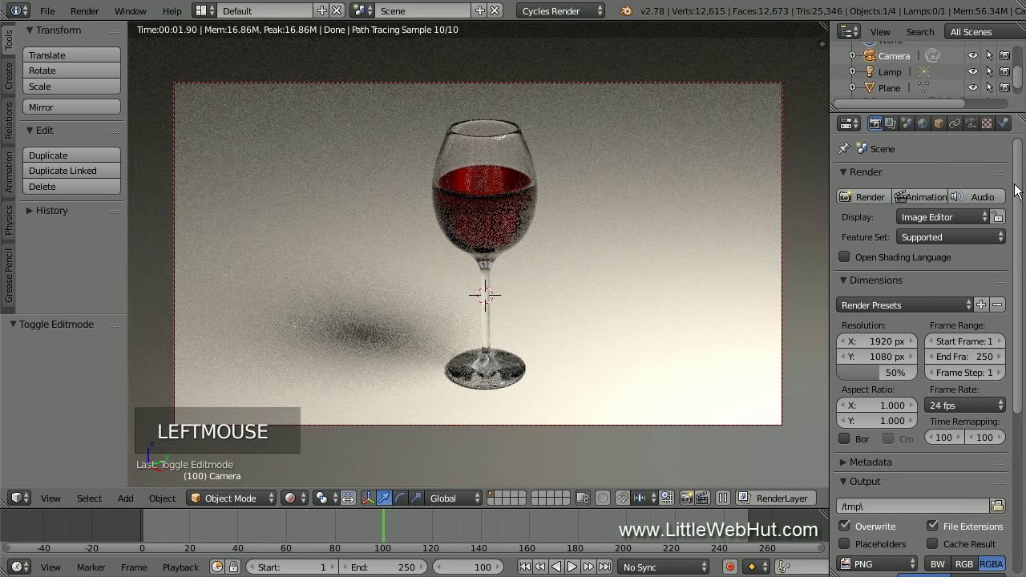
{"action": "left_click_drag", "start_coordinate": [1019, 192], "coordinate": [1020, 377]}
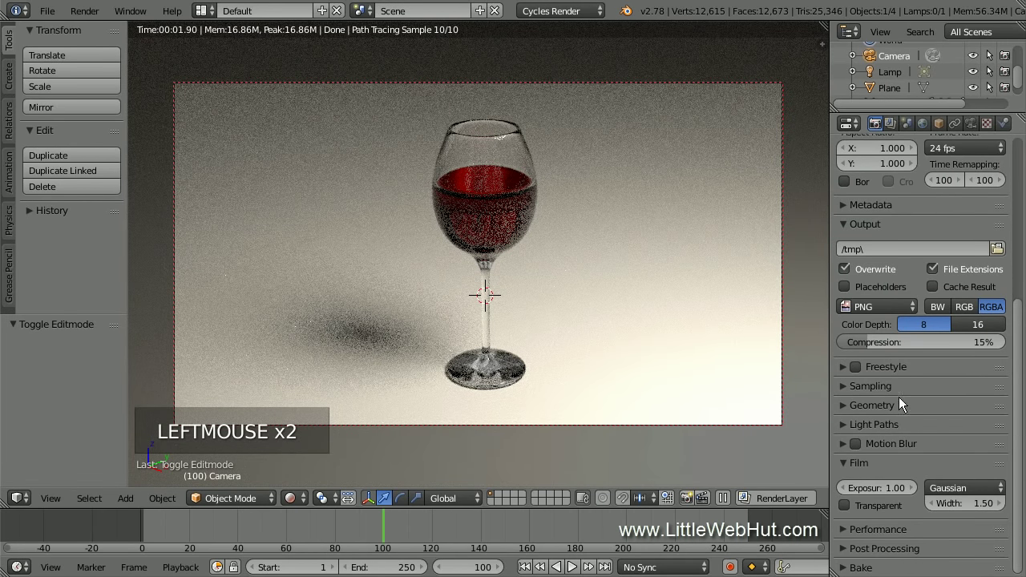
{"action": "left_click", "coordinate": [843, 387]}
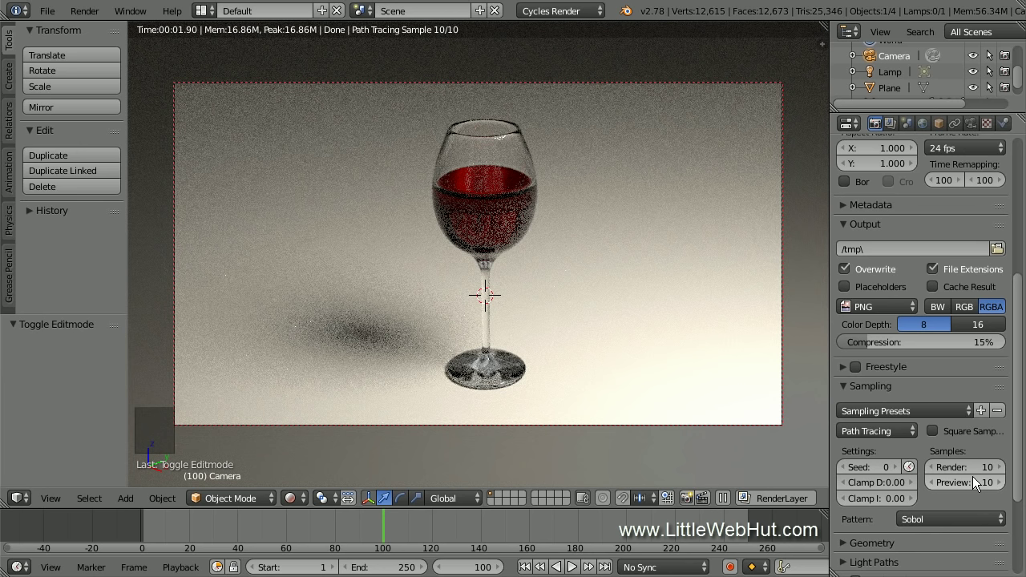
{"action": "left_click", "coordinate": [485, 568]}
{"action": "type", "text": "1"}
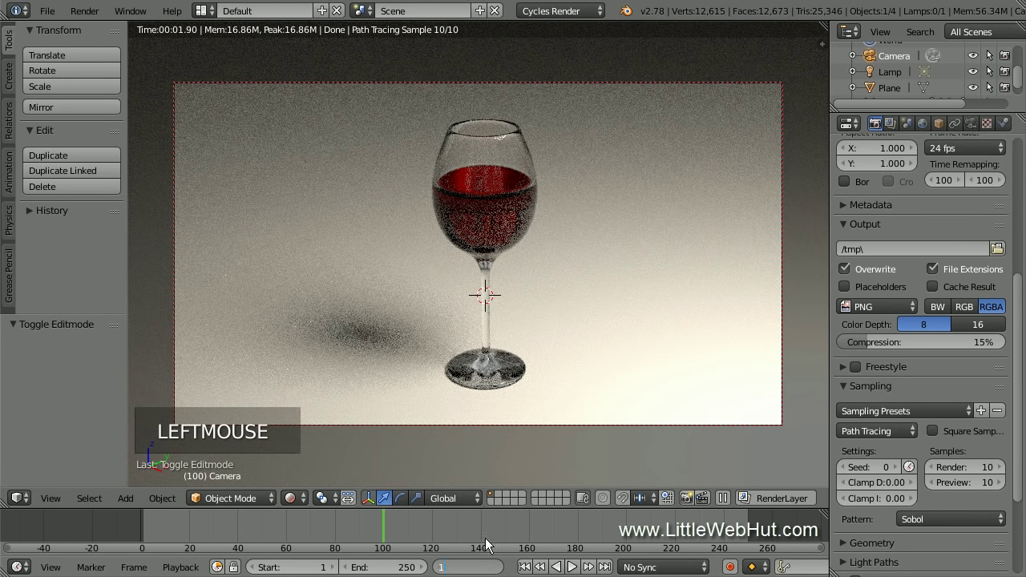
{"action": "key", "text": "Return"}
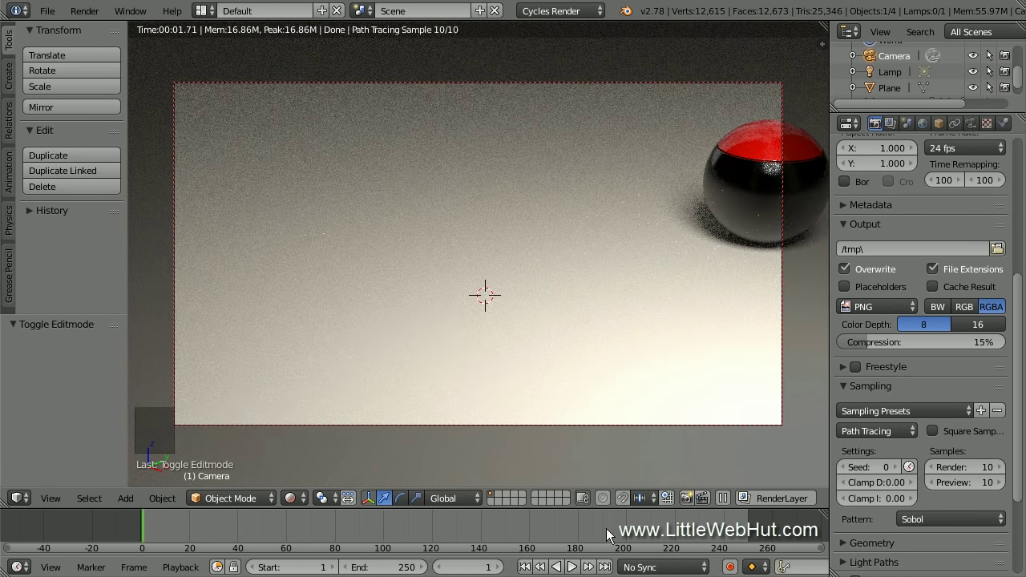
{"action": "left_click", "coordinate": [962, 468]}
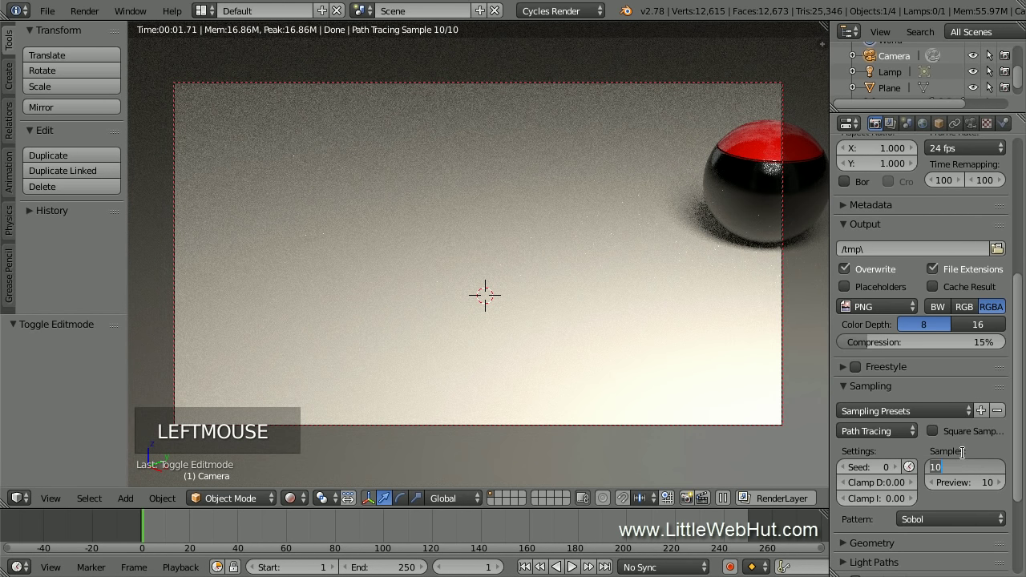
{"action": "type", "text": "0"}
{"action": "key", "text": "Return"}
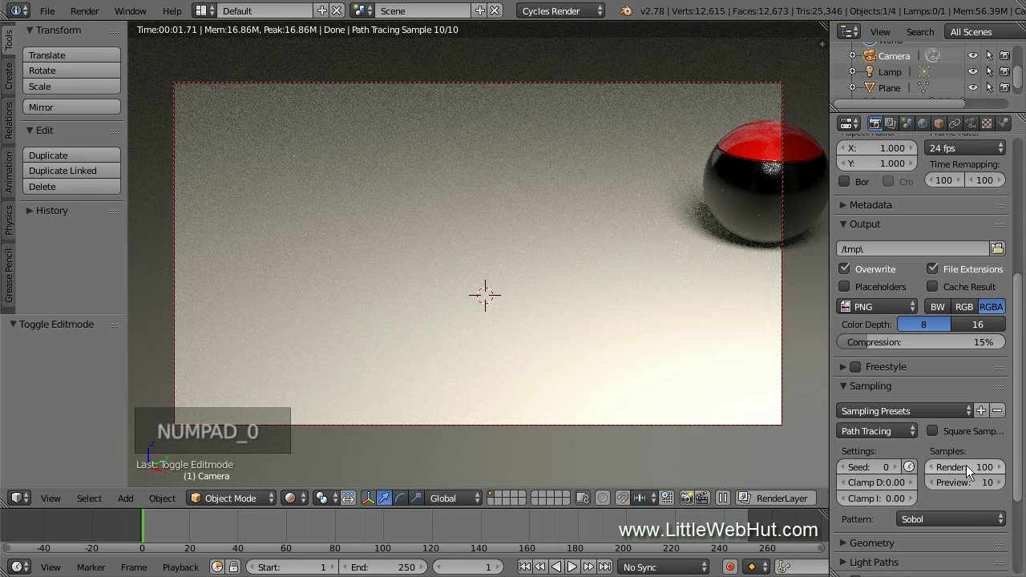
{"action": "right_click", "coordinate": [966, 465]}
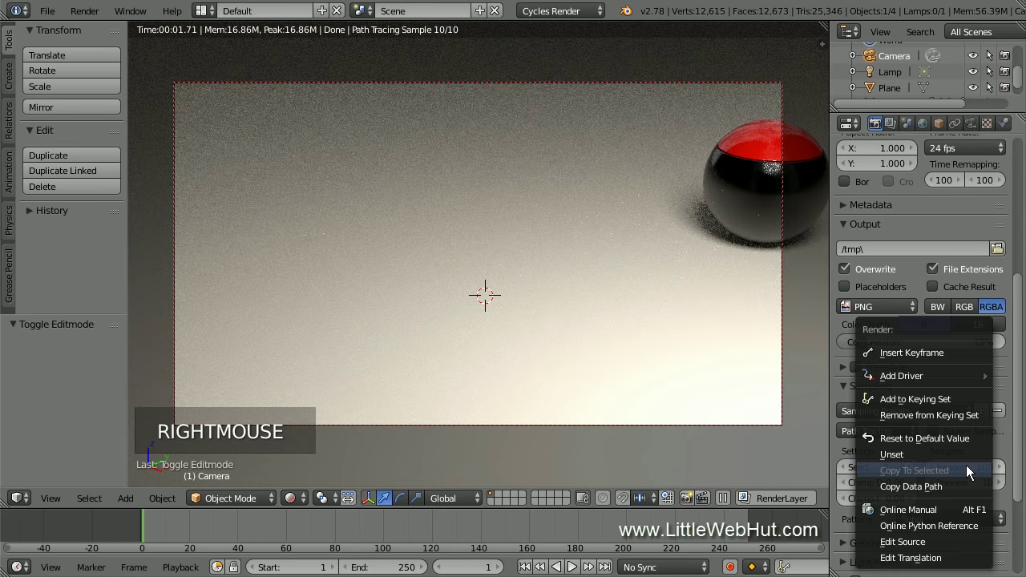
{"action": "left_click", "coordinate": [947, 352]}
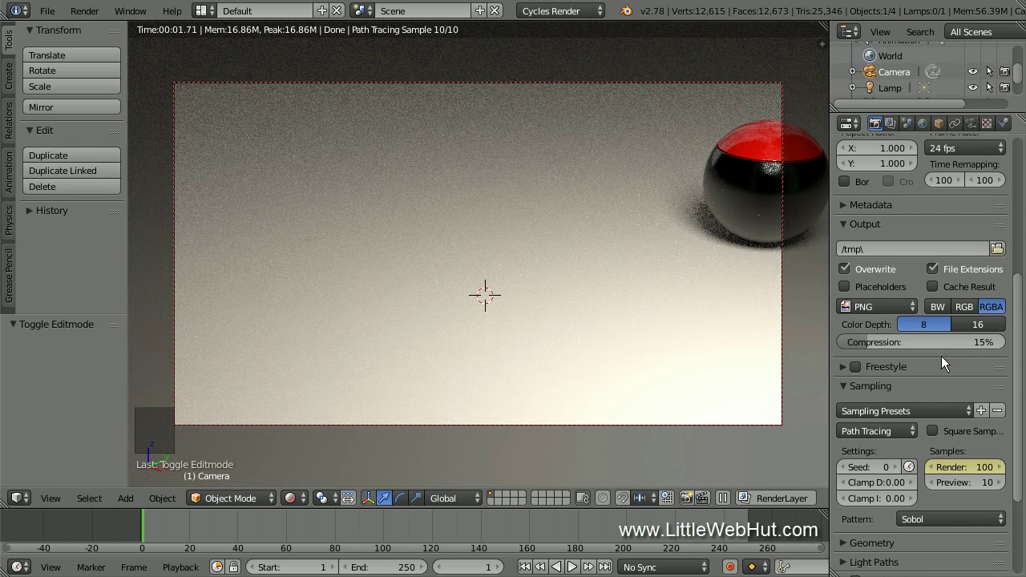
- Insert another keyframe on the render samples at frame 50, keeping the value of 100
{"action": "left_click", "coordinate": [483, 566]}
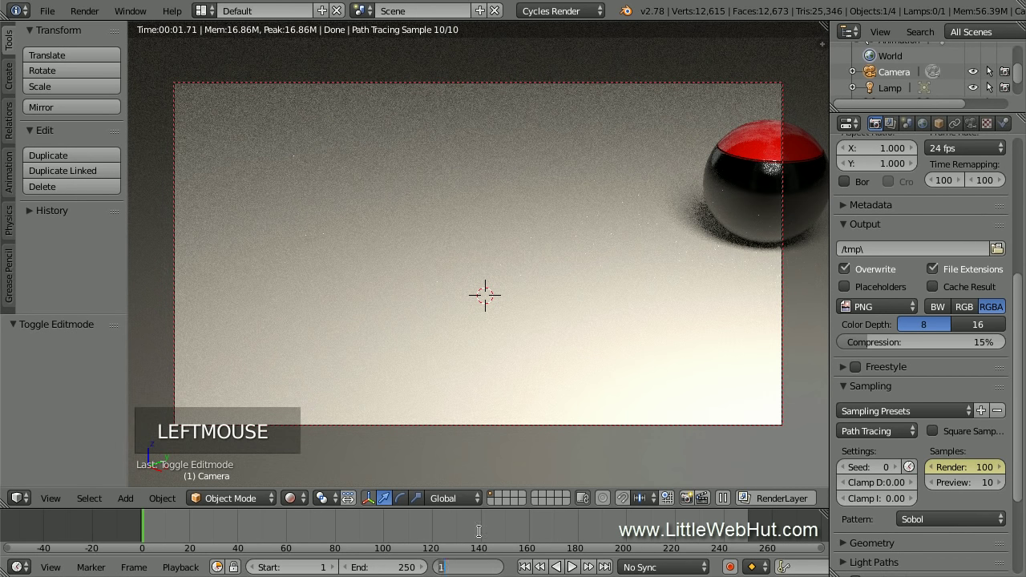
{"action": "type", "text": "50"}
{"action": "key", "text": "Return"}
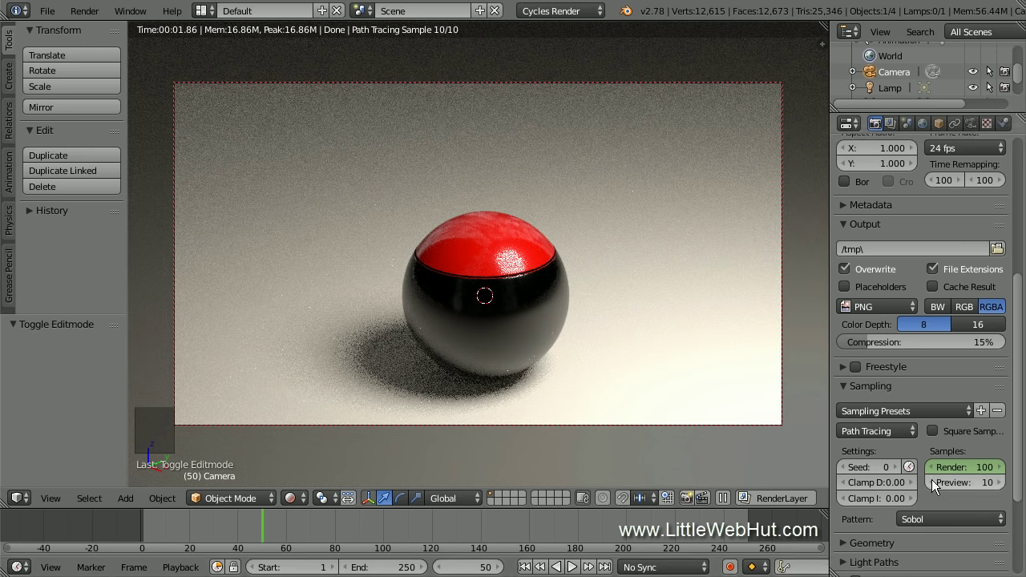
{"action": "right_click", "coordinate": [964, 464]}
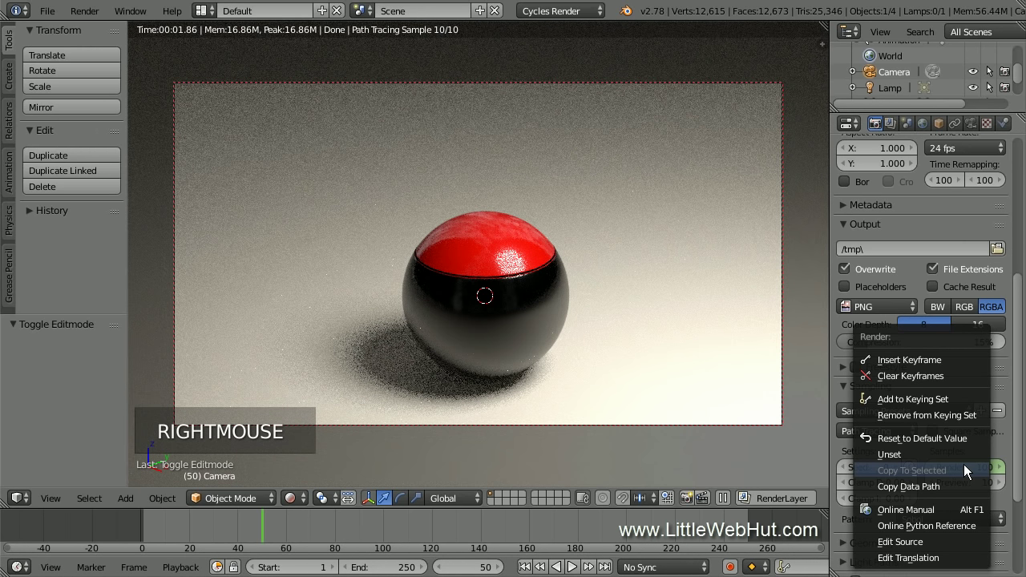
{"action": "left_click", "coordinate": [953, 362]}
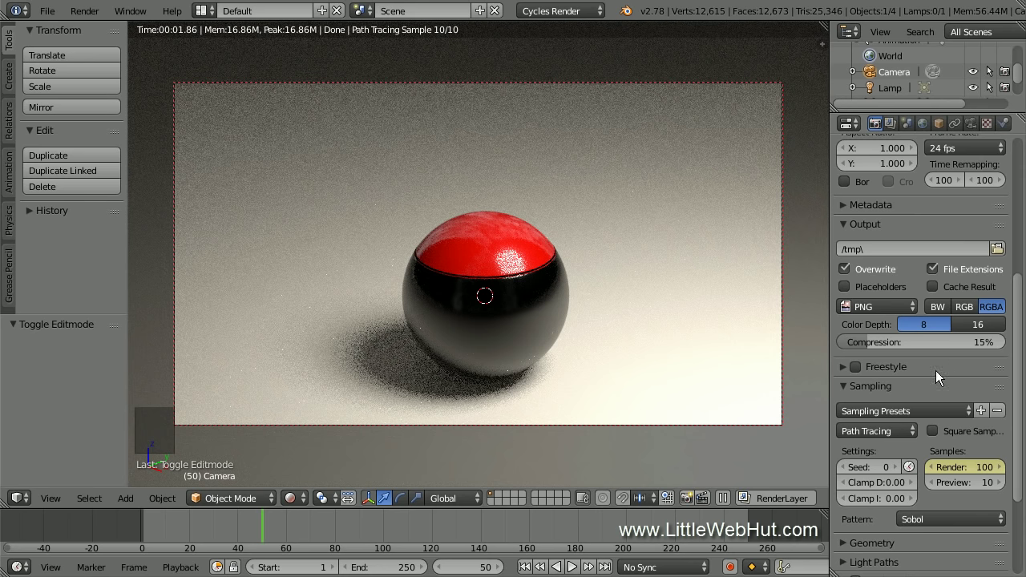
- At frame 100, set the render samples to 250, insert a keyframe on that value and scrub the timeline from frame 1 to 100
{"action": "left_click", "coordinate": [471, 567]}
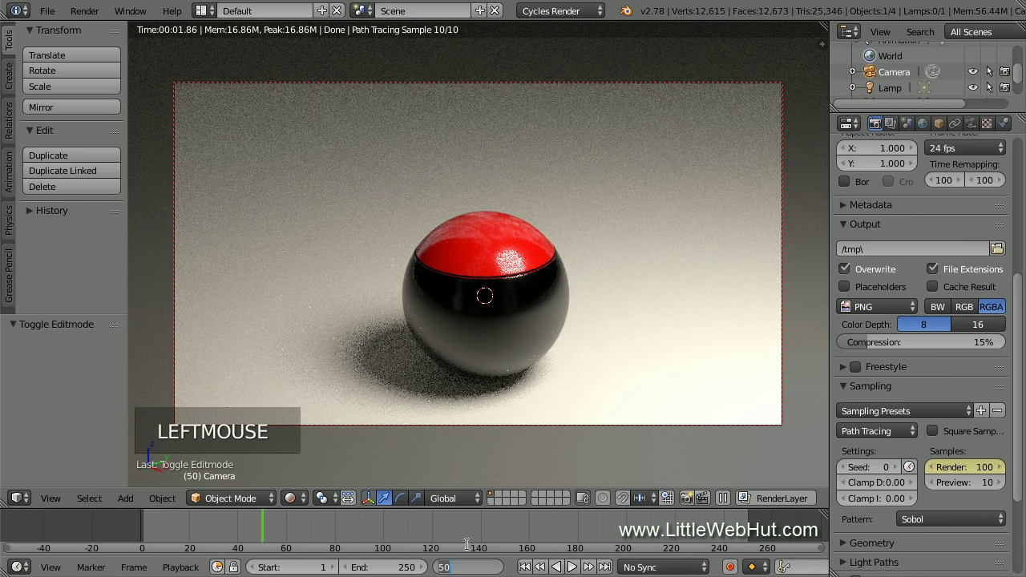
{"action": "type", "text": "100"}
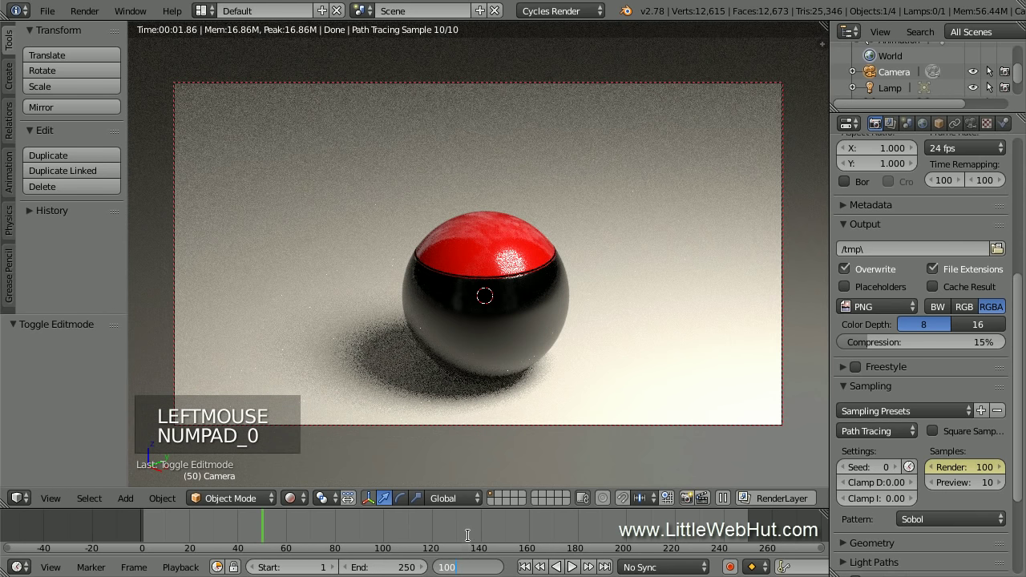
{"action": "key", "text": "Return"}
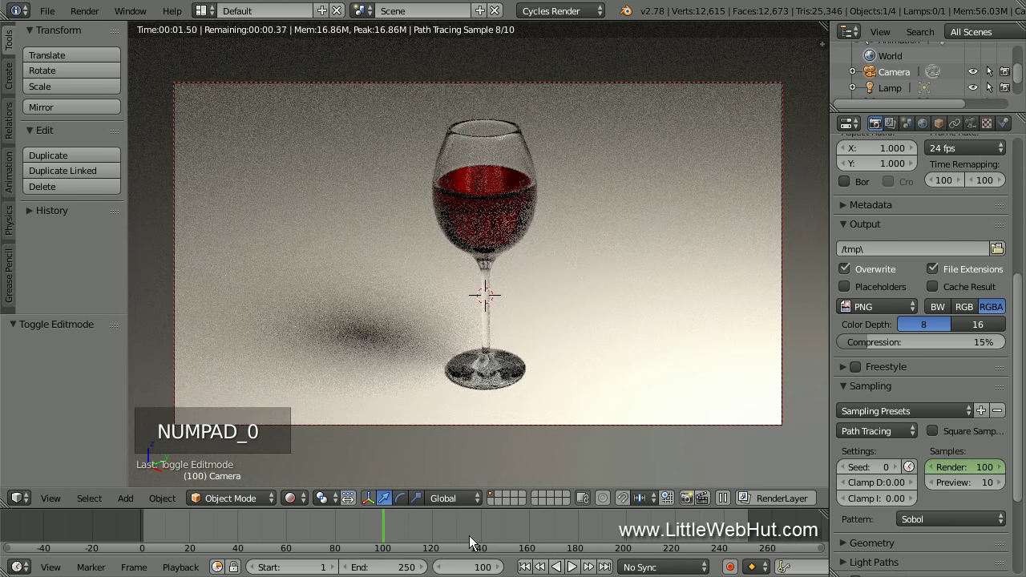
{"action": "left_click", "coordinate": [676, 497]}
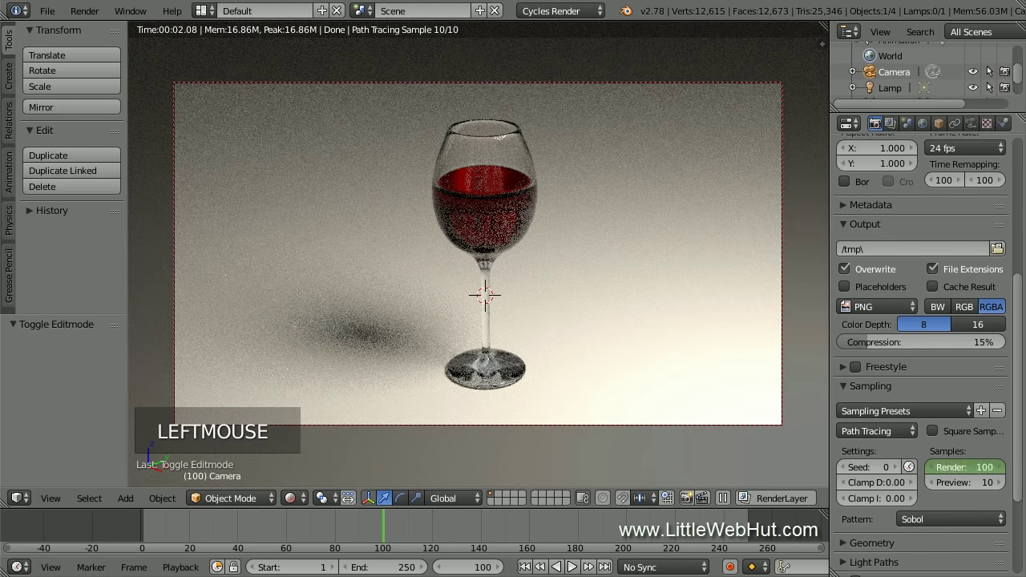
{"action": "left_click", "coordinate": [956, 466]}
{"action": "type", "text": "250"}
{"action": "key", "text": "Return"}
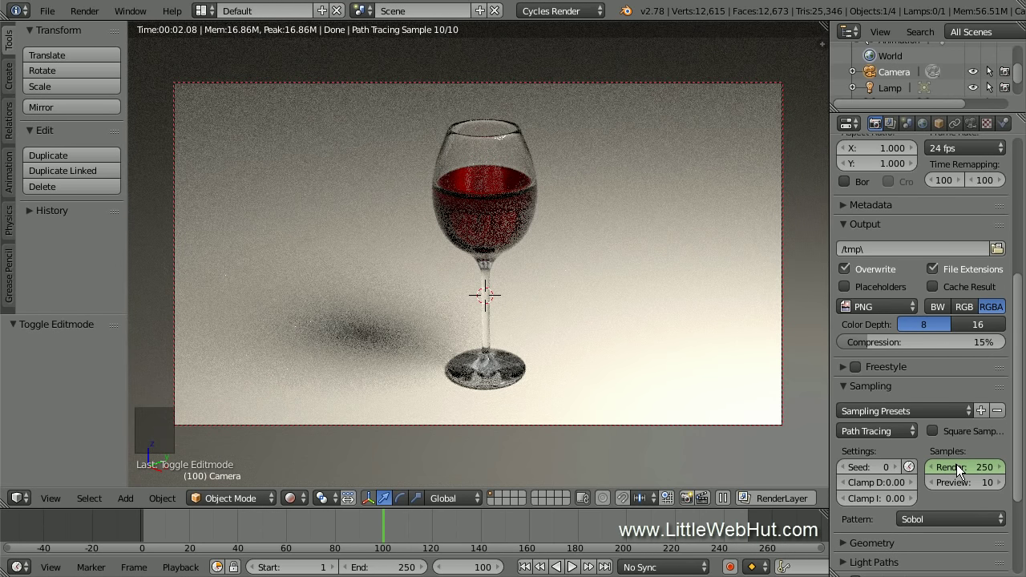
{"action": "right_click", "coordinate": [956, 466]}
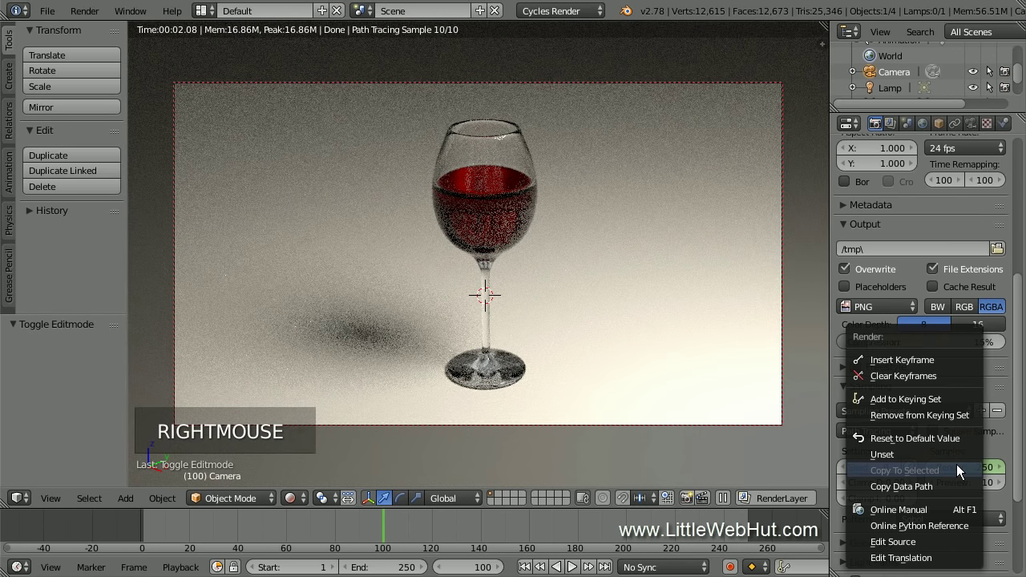
{"action": "left_click", "coordinate": [948, 362]}
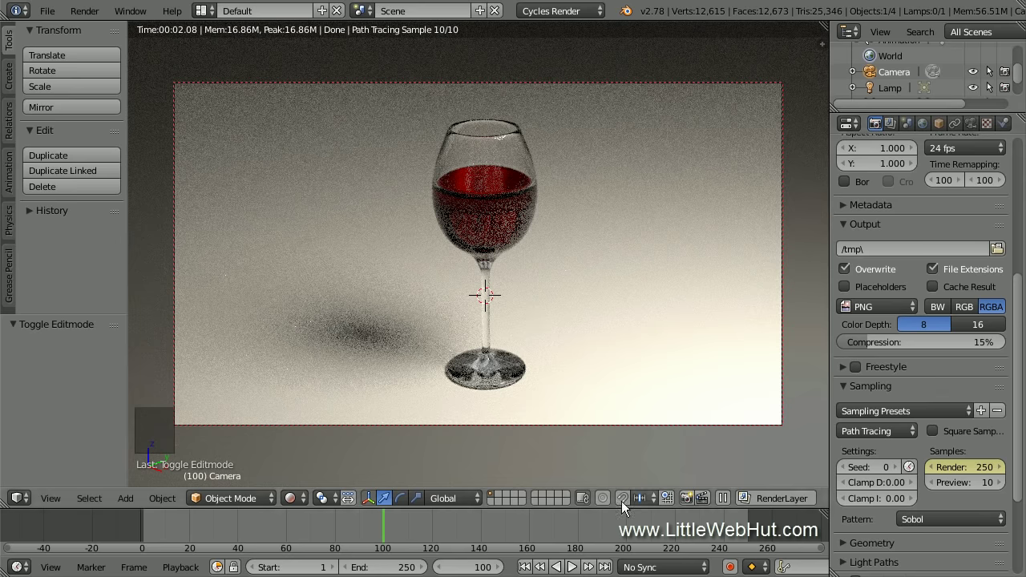
{"action": "left_click_drag", "start_coordinate": [145, 539], "coordinate": [384, 547]}
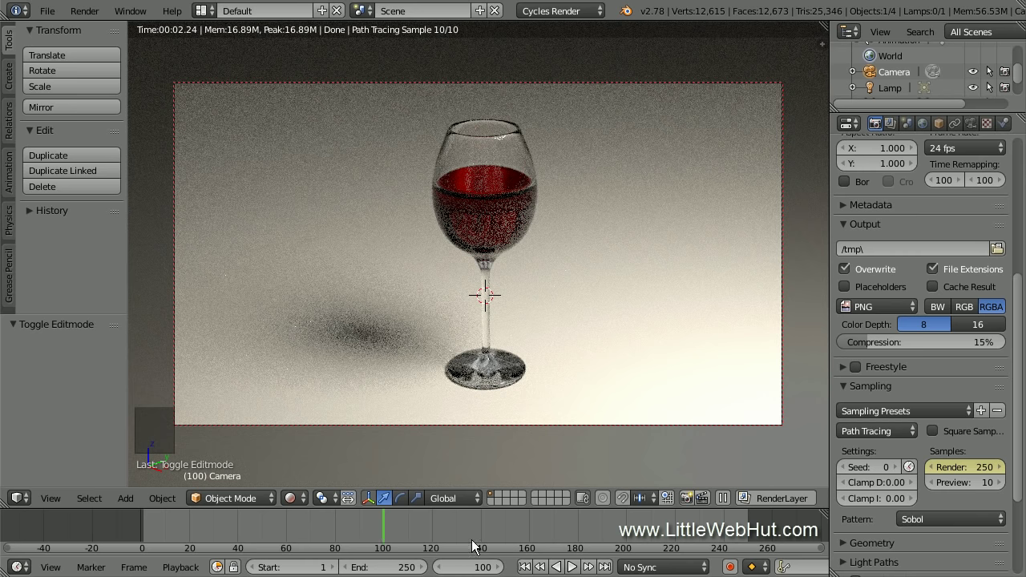
- Set the sampling's Clamp Indirect value to 1.00
{"action": "left_click", "coordinate": [866, 508]}
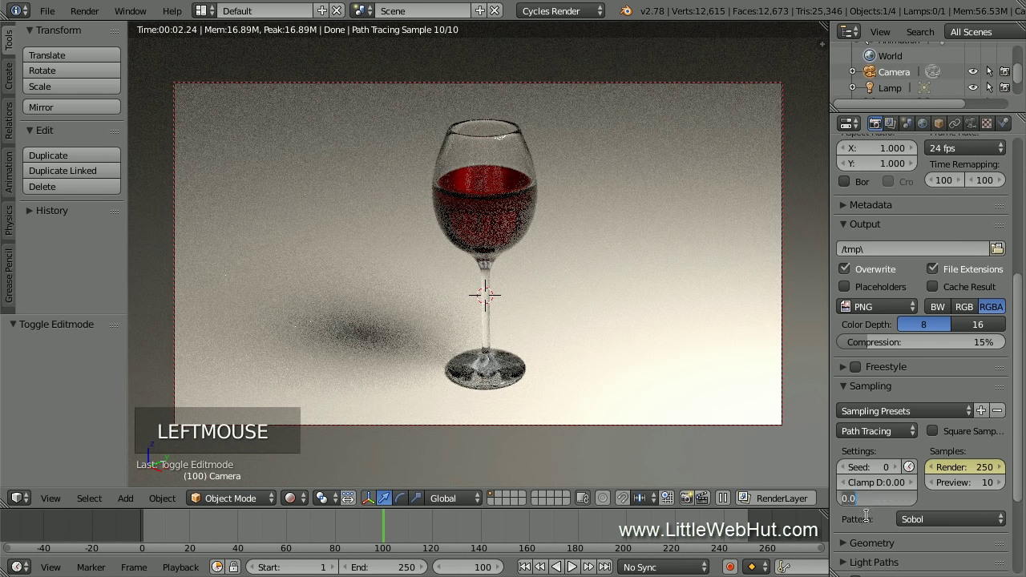
{"action": "type", "text": "1"}
{"action": "key", "text": "Return"}
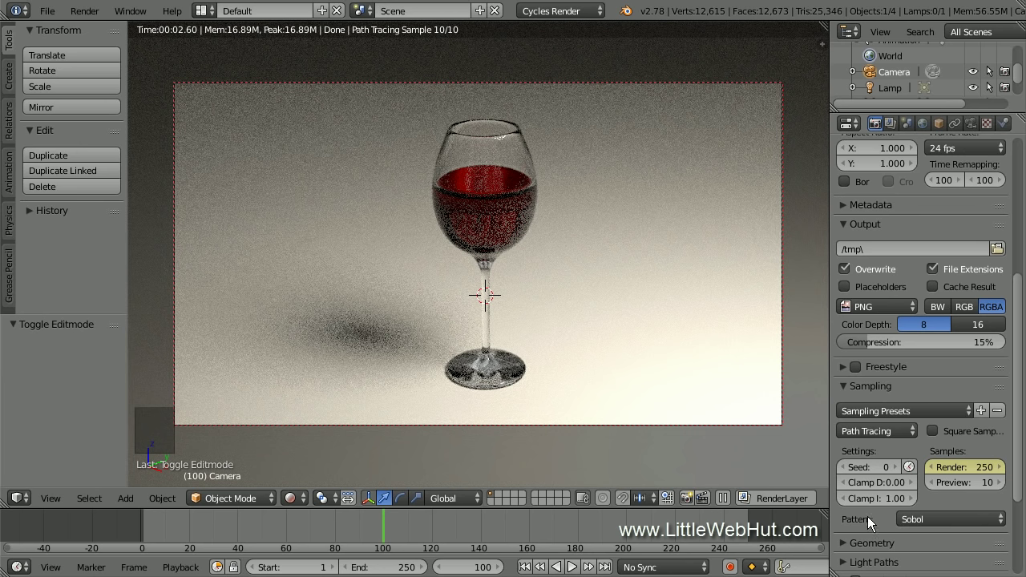
- Set the animation's end frame to 100
{"action": "left_click", "coordinate": [405, 567]}
{"action": "type", "text": "10"}
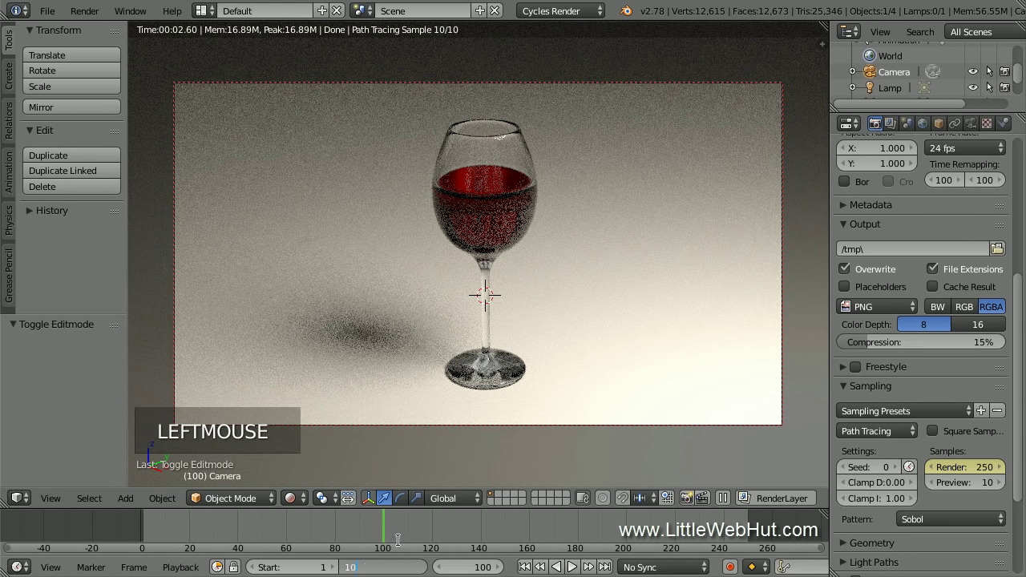
{"action": "type", "text": "0"}
{"action": "key", "text": "Return"}
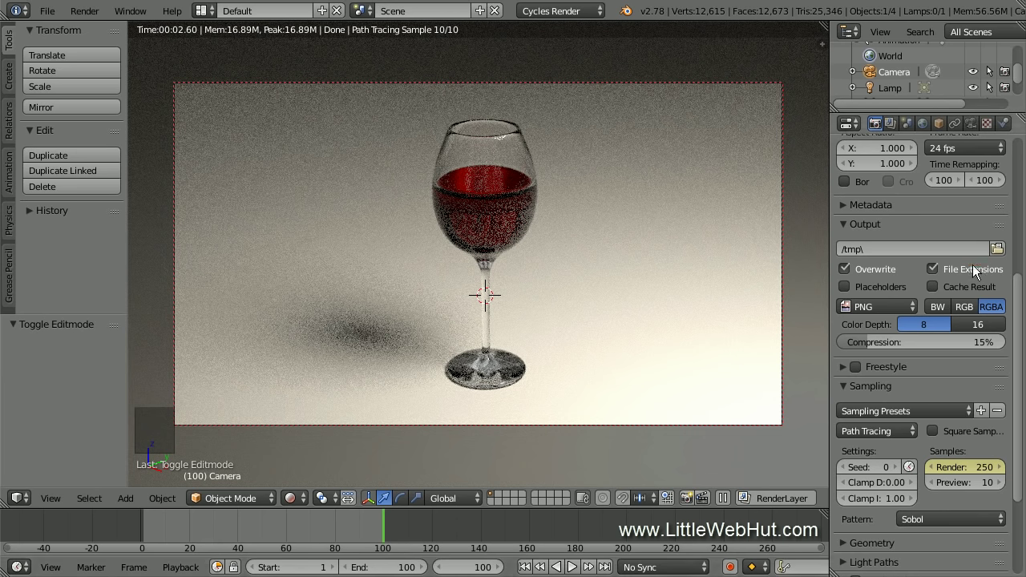
- Browse for the render output location and create a folder named glass inside C:\demo
{"action": "left_click", "coordinate": [997, 250]}
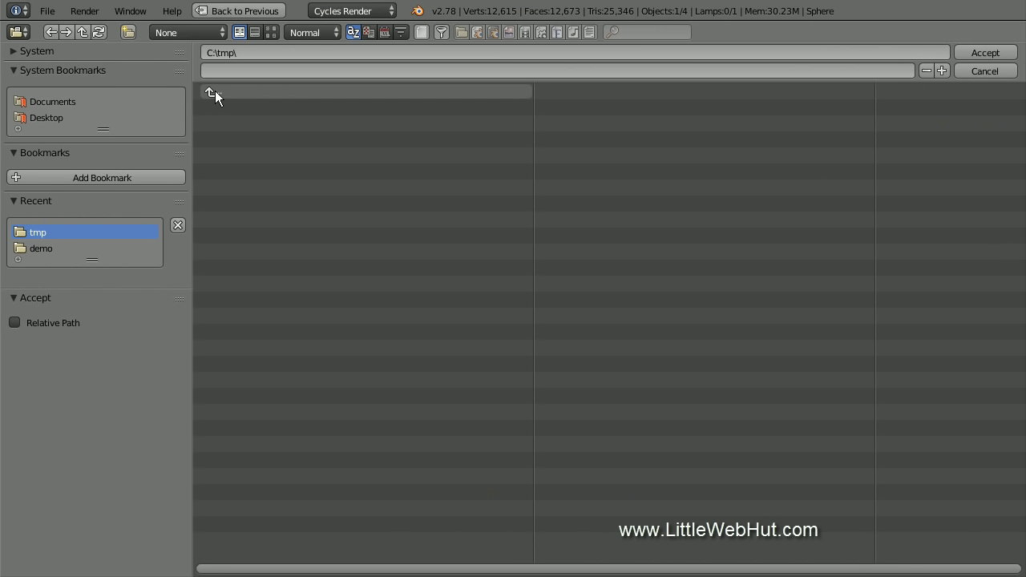
{"action": "left_click", "coordinate": [215, 91]}
{"action": "left_click", "coordinate": [250, 107]}
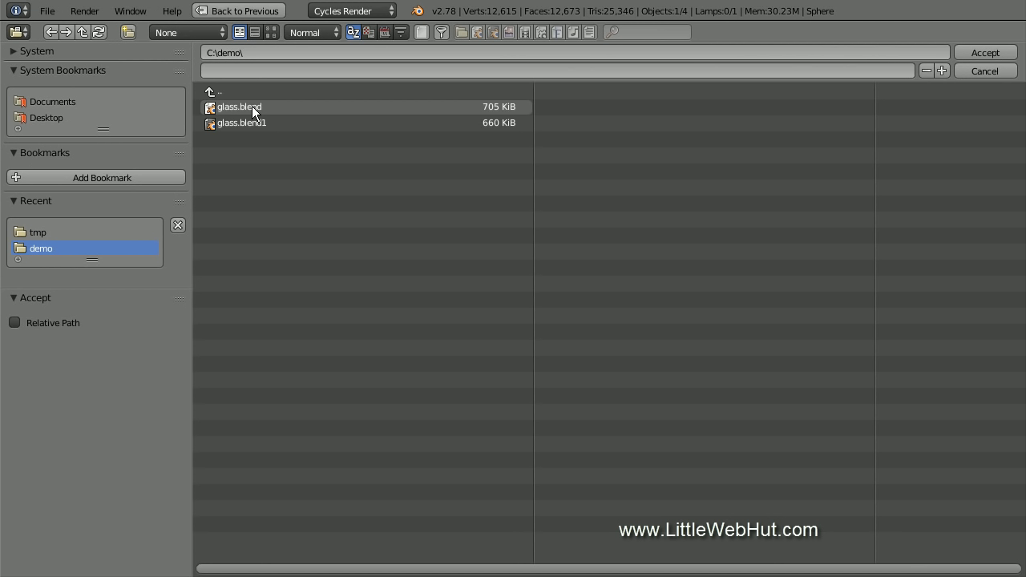
{"action": "left_click", "coordinate": [129, 32]}
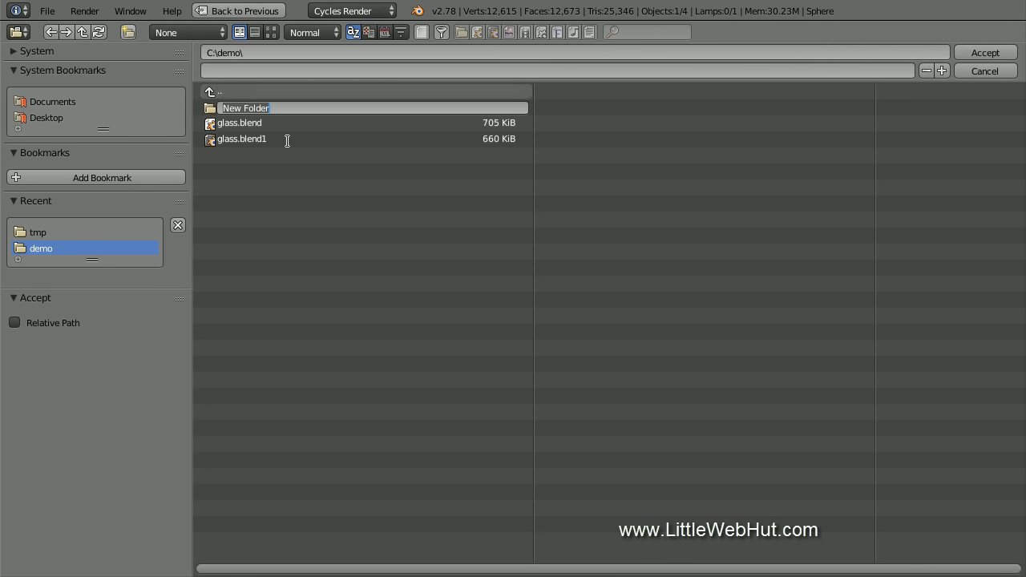
{"action": "key", "text": "BackSpace"}
{"action": "type", "text": "glass"}
{"action": "key", "text": "Return"}
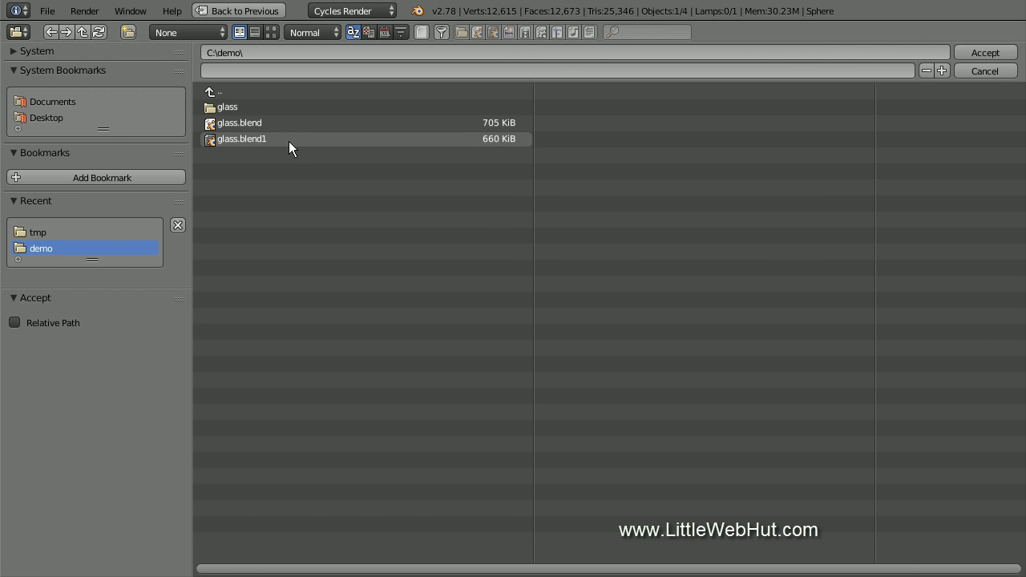
- Set C:\demo\glass\ as the render output folder and choose PNG as the output file format
{"action": "left_click", "coordinate": [230, 108]}
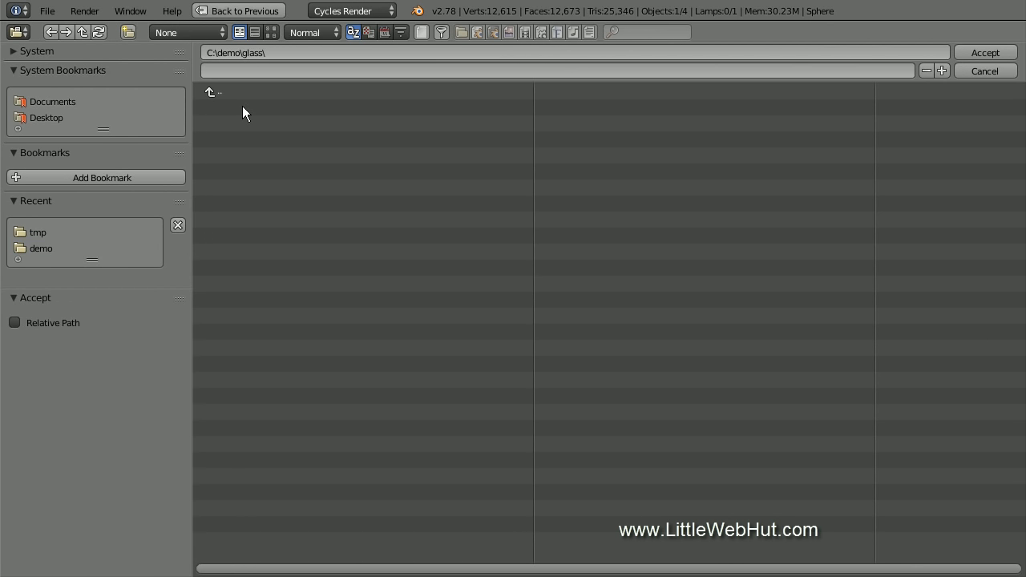
{"action": "left_click", "coordinate": [1006, 55]}
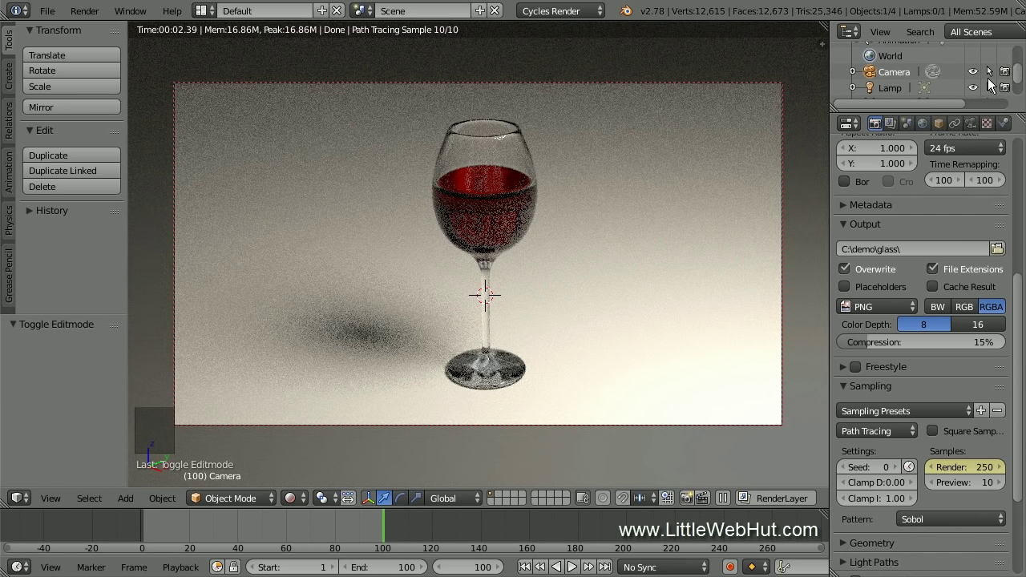
{"action": "left_click", "coordinate": [911, 308]}
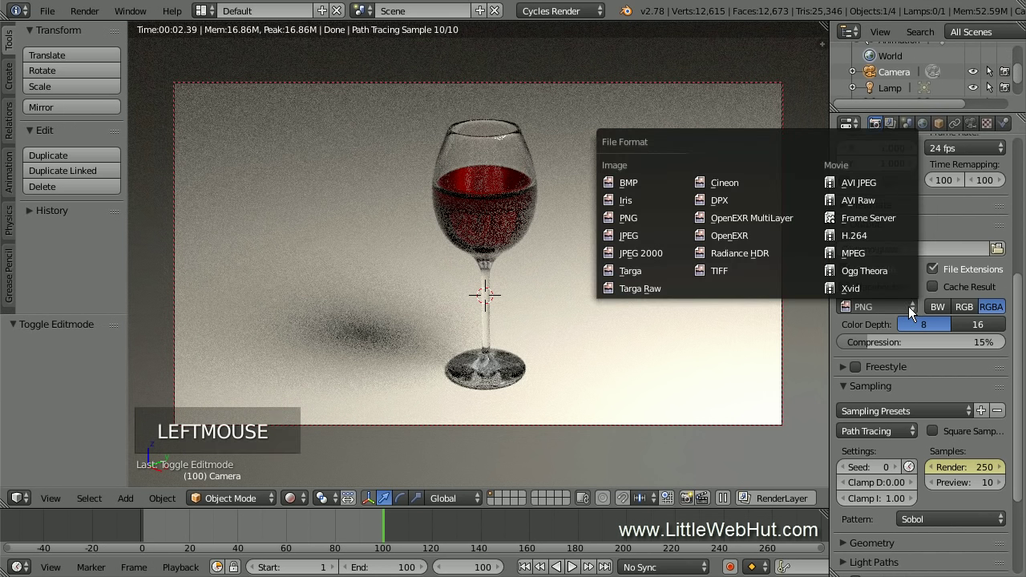
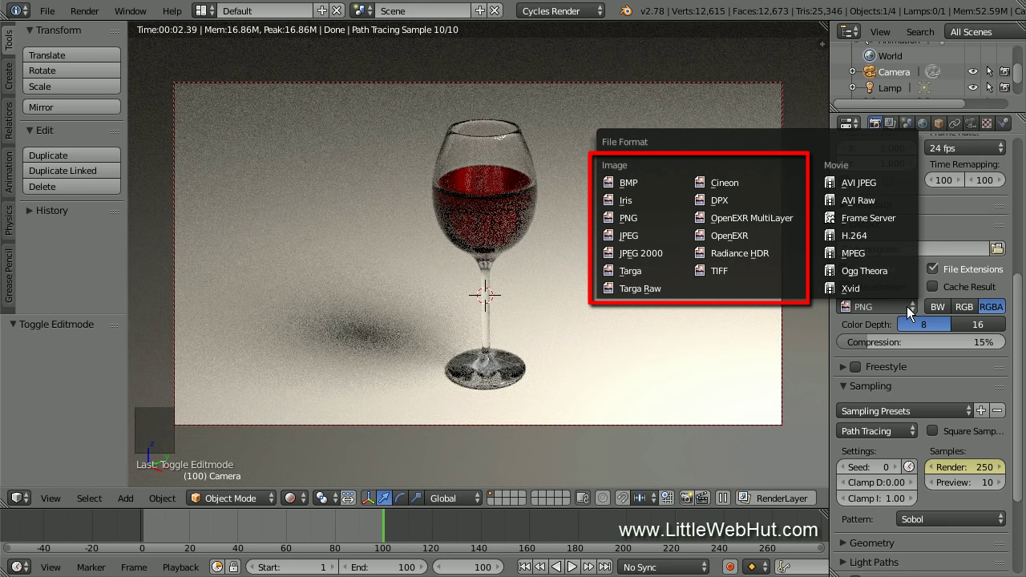
{"action": "left_click", "coordinate": [656, 219]}
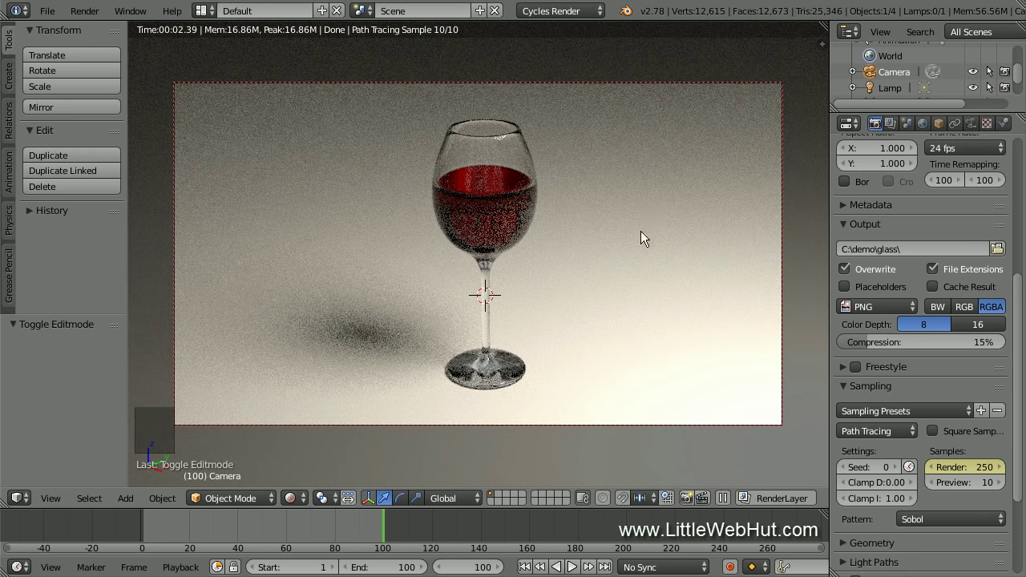
- Switch the viewport to Solid shading and open the wine glass mesh for editing with its glass shape key active
{"action": "left_click", "coordinate": [292, 498]}
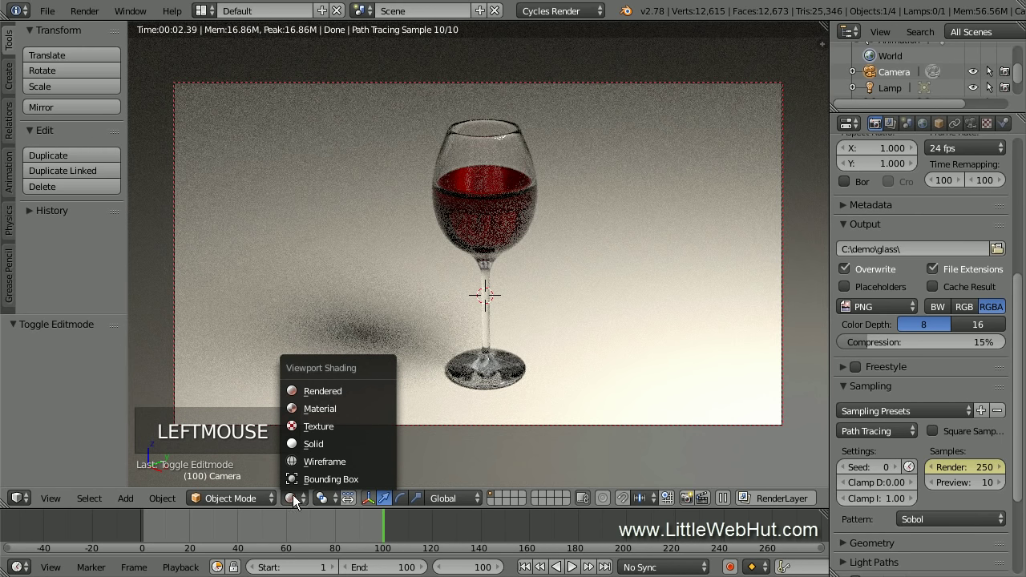
{"action": "left_click", "coordinate": [350, 444]}
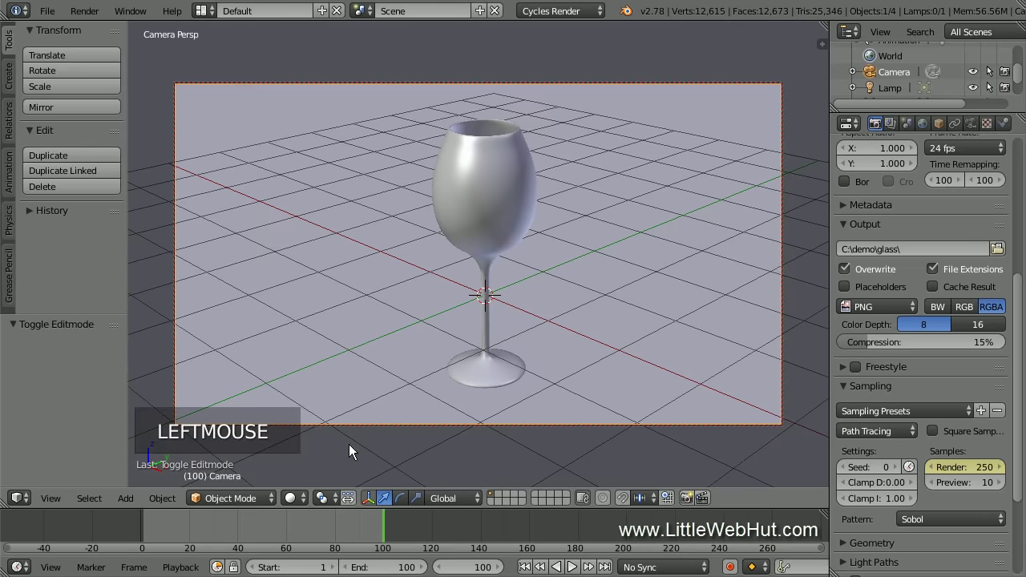
{"action": "right_click", "coordinate": [513, 208]}
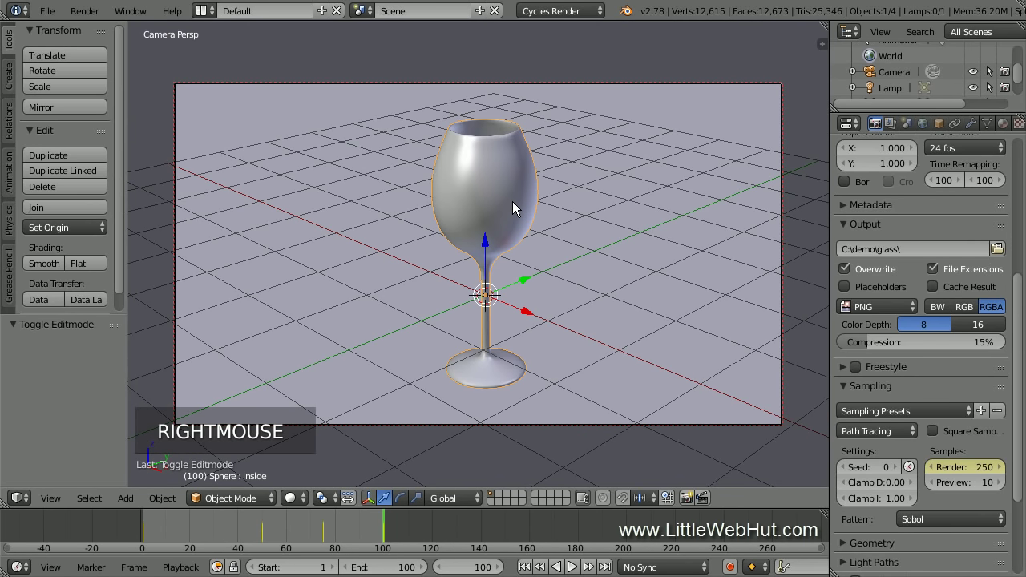
{"action": "key", "text": "Tab"}
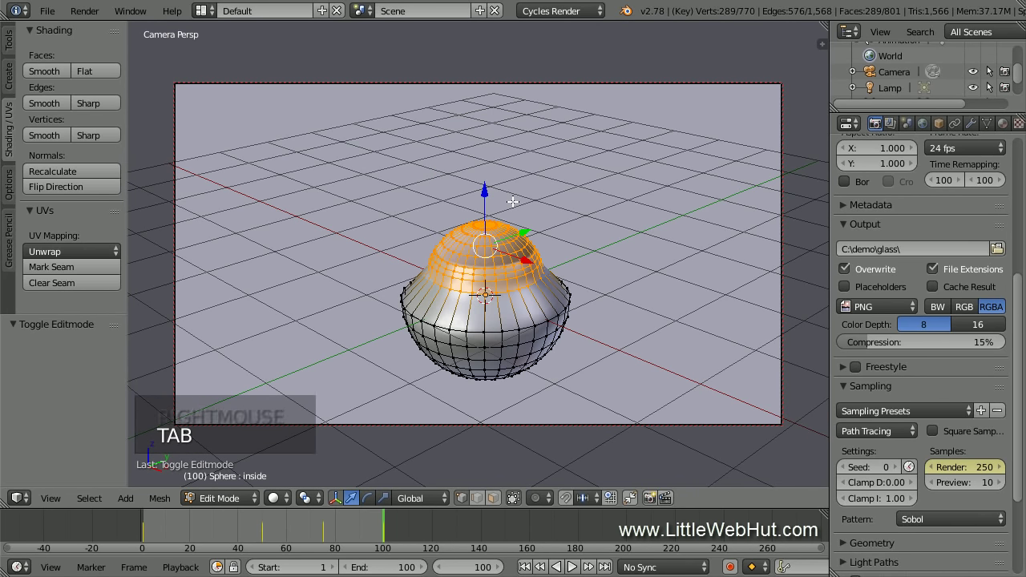
{"action": "left_click", "coordinate": [986, 123]}
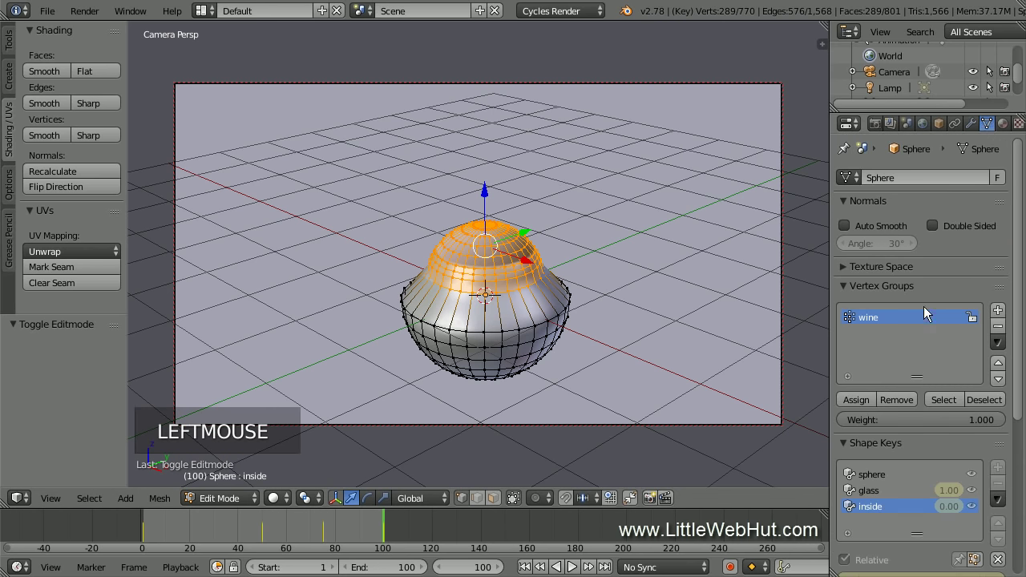
{"action": "left_click", "coordinate": [876, 491]}
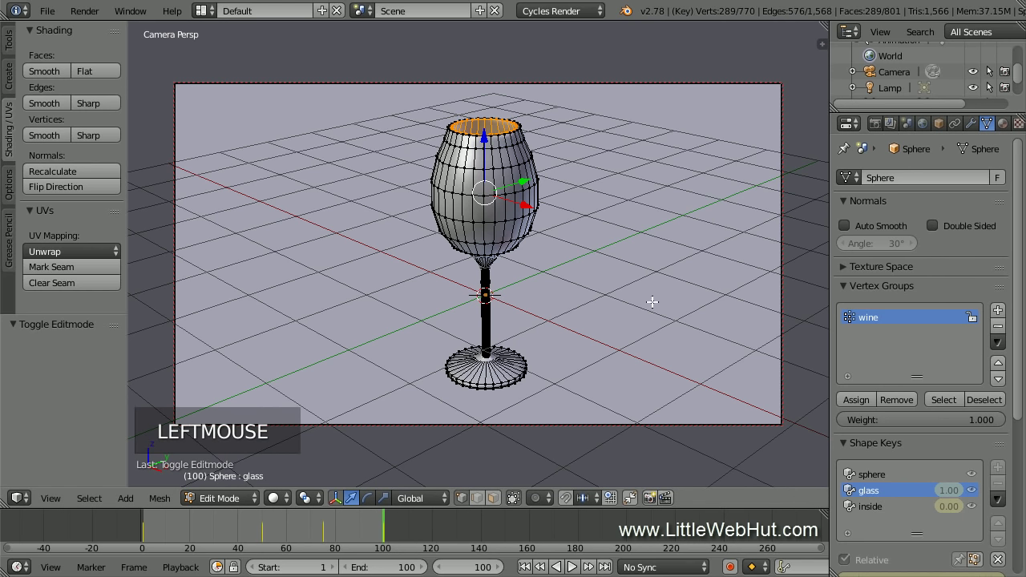
- Recalculate the normals of the whole glass mesh, return to Object Mode and save the file
{"action": "key", "text": "a"}
{"action": "key", "text": "a"}
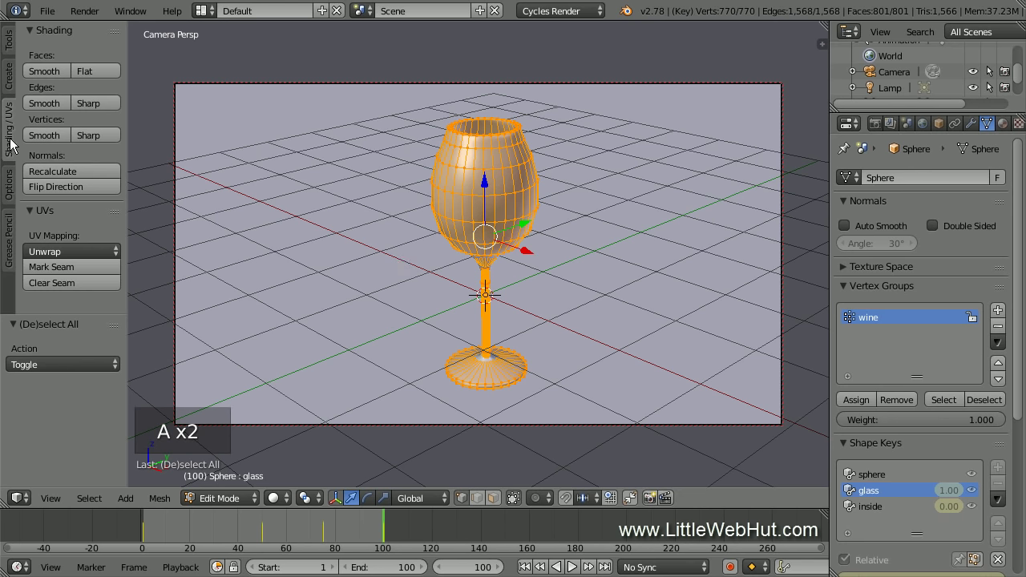
{"action": "left_click", "coordinate": [92, 171]}
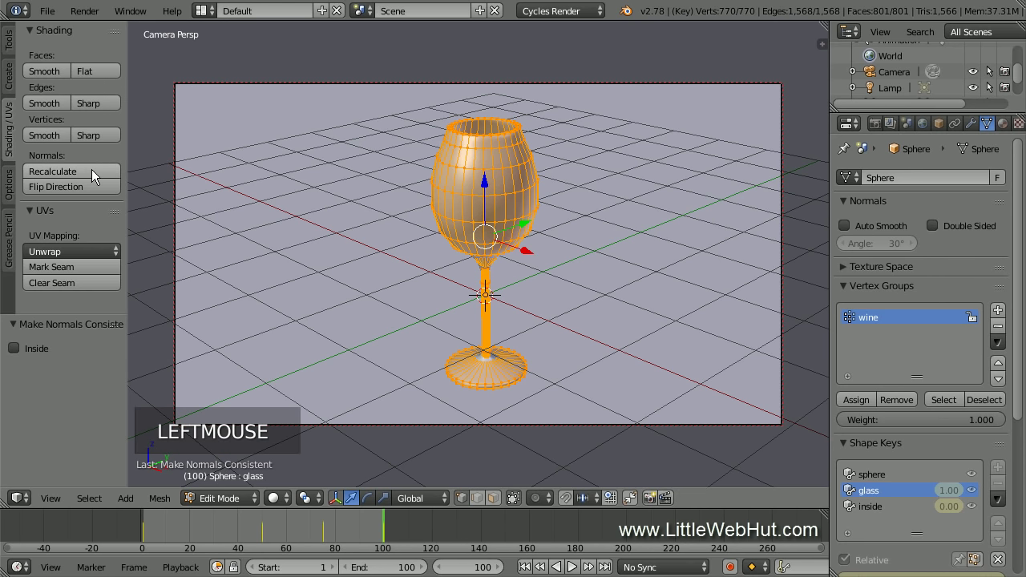
{"action": "key", "text": "Tab"}
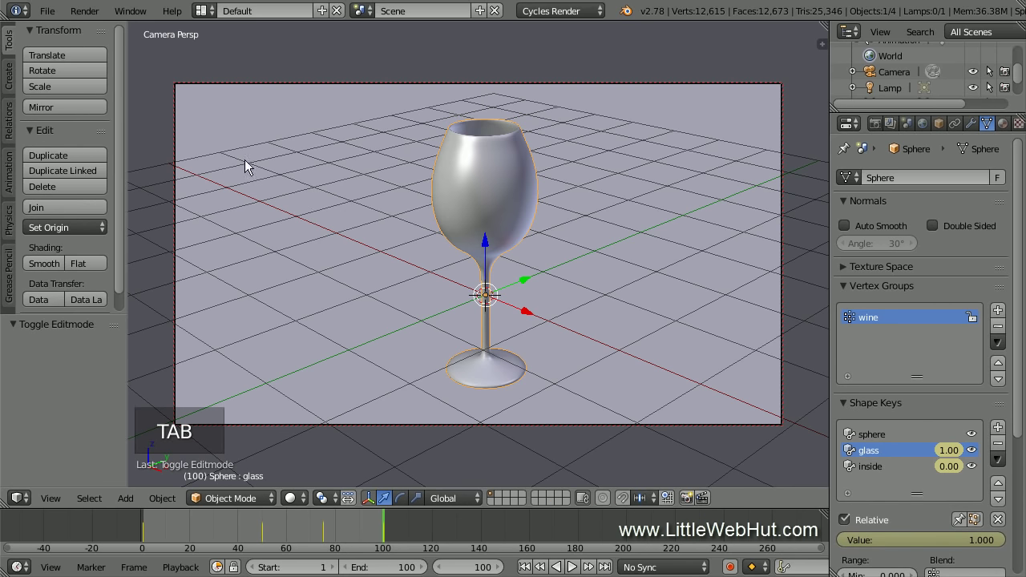
{"action": "left_click", "coordinate": [53, 11]}
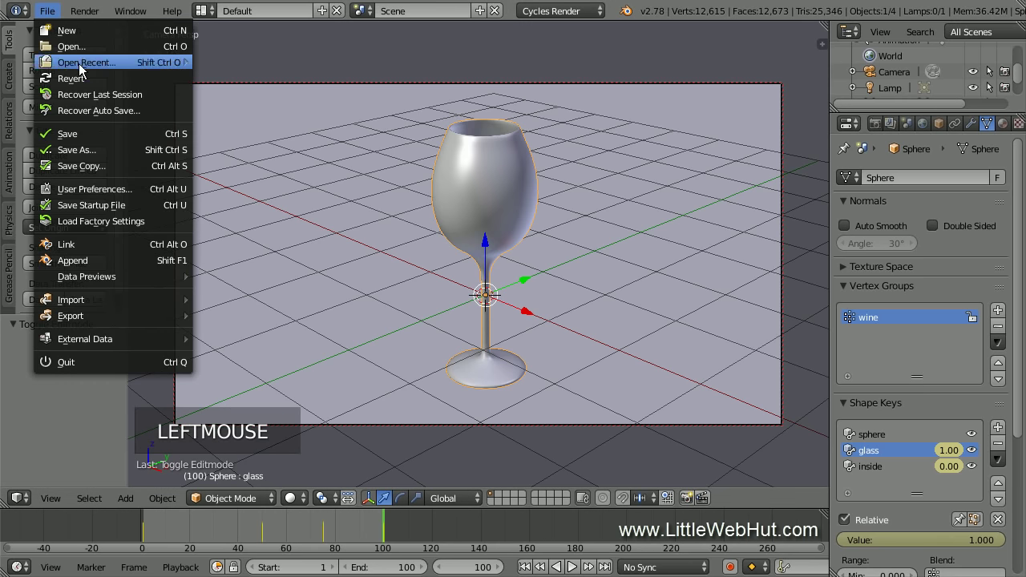
{"action": "left_click", "coordinate": [101, 133]}
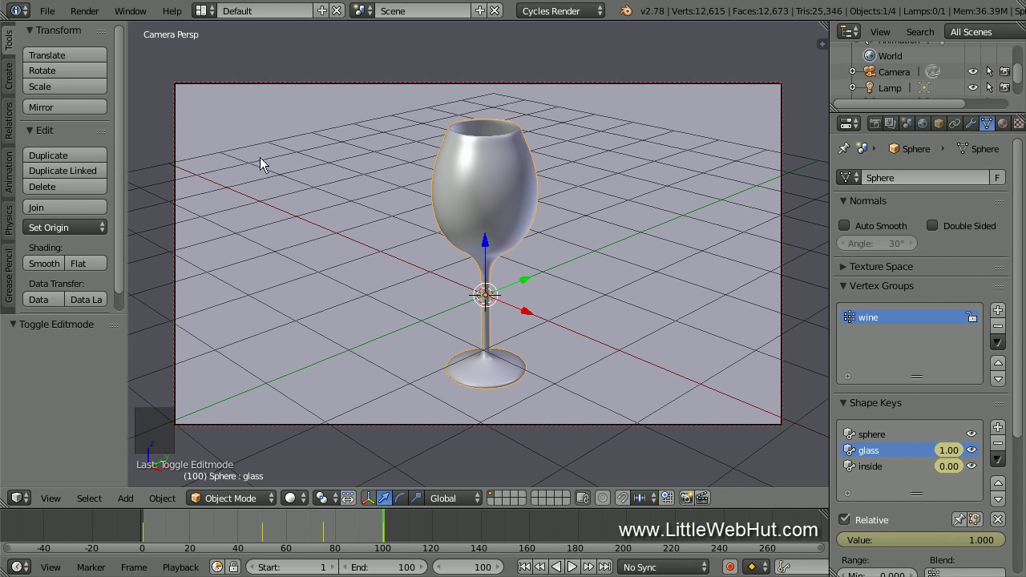
- Render the full animation from frame 1 to 100 with the scene's render settings
{"action": "left_click", "coordinate": [874, 123]}
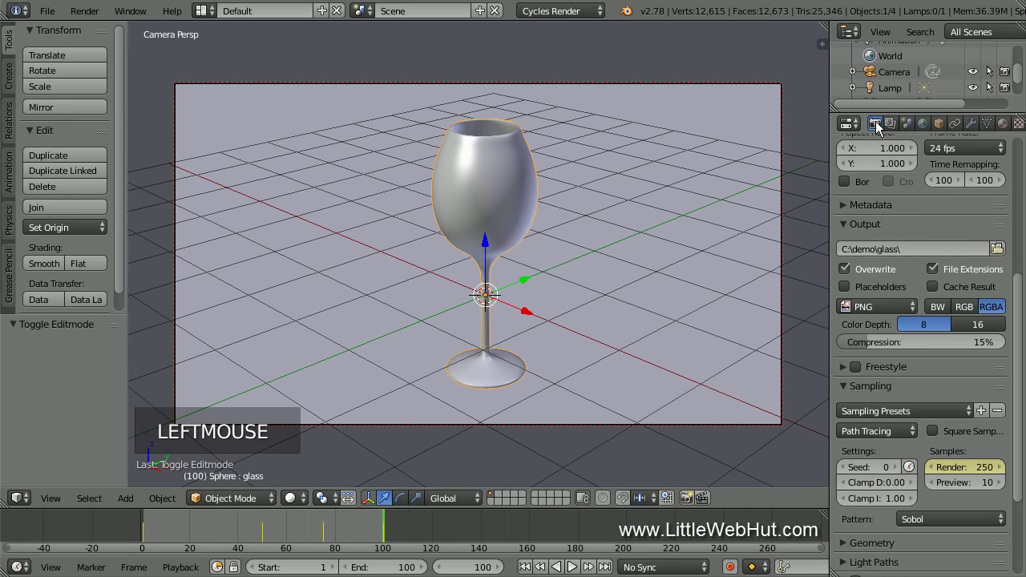
{"action": "left_click", "coordinate": [1019, 156]}
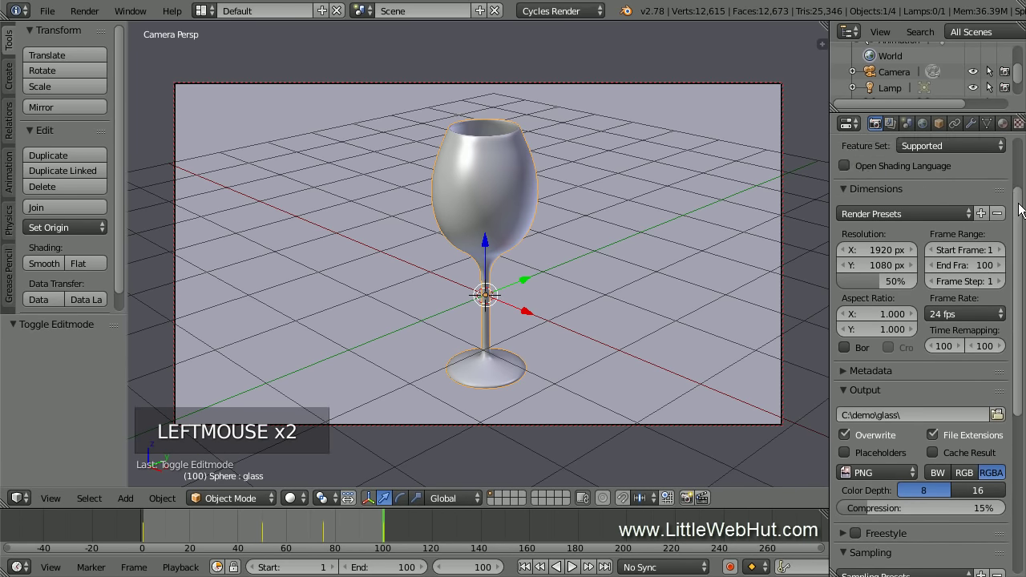
{"action": "left_click", "coordinate": [926, 197]}
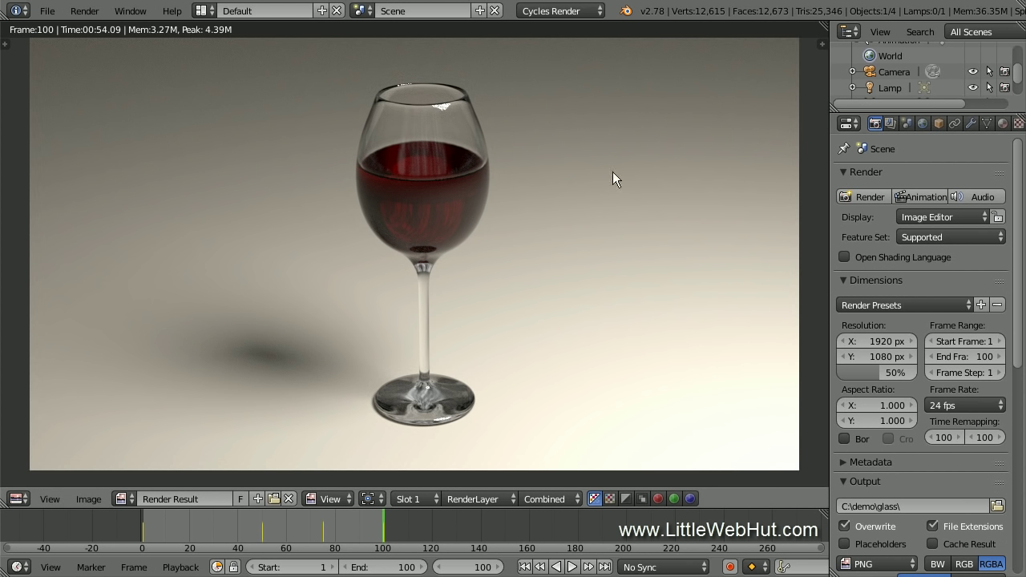
- Switch to the Video Editing layout and add all rendered PNGs from C:\demo\glass\ to the sequencer as one image strip
{"action": "left_click", "coordinate": [201, 11]}
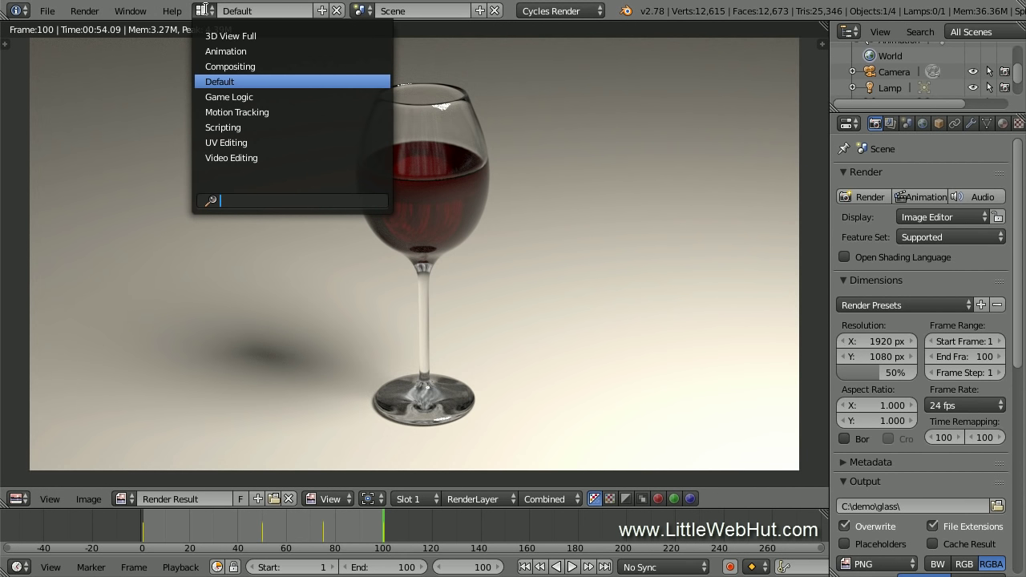
{"action": "left_click", "coordinate": [275, 157]}
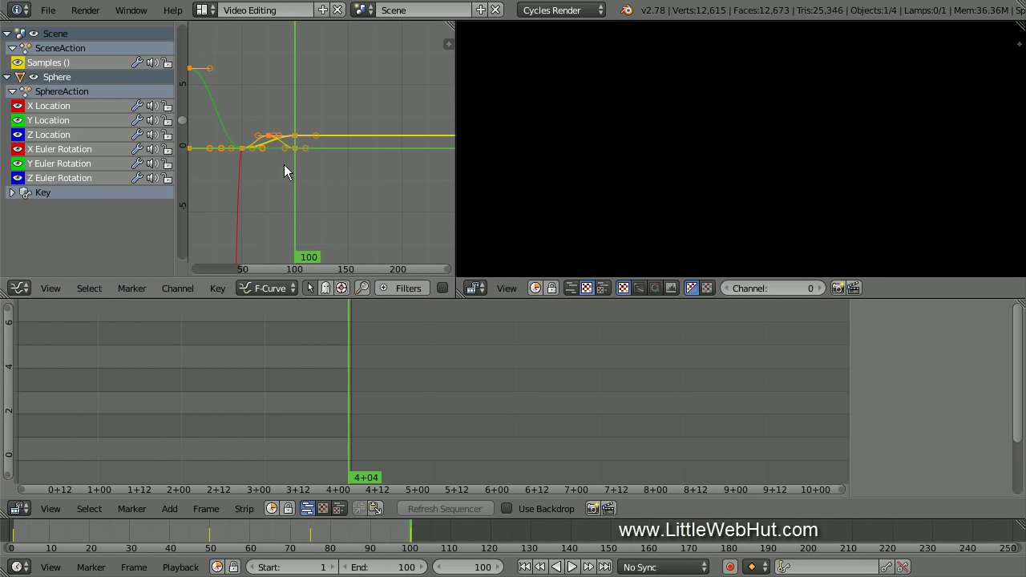
{"action": "key", "text": "shift+a"}
{"action": "mouse_move", "coordinate": [513, 370]}
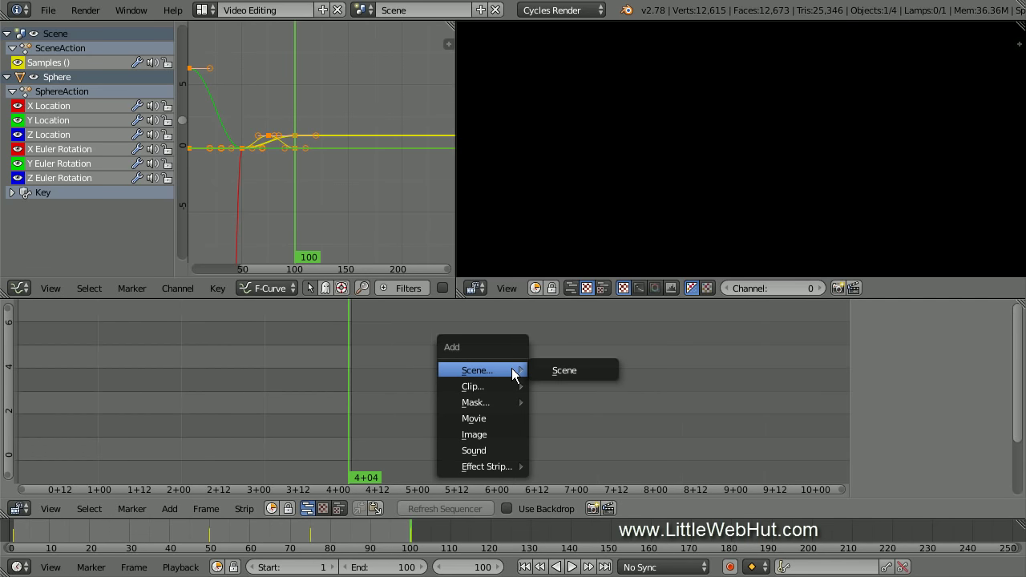
{"action": "left_click", "coordinate": [509, 434]}
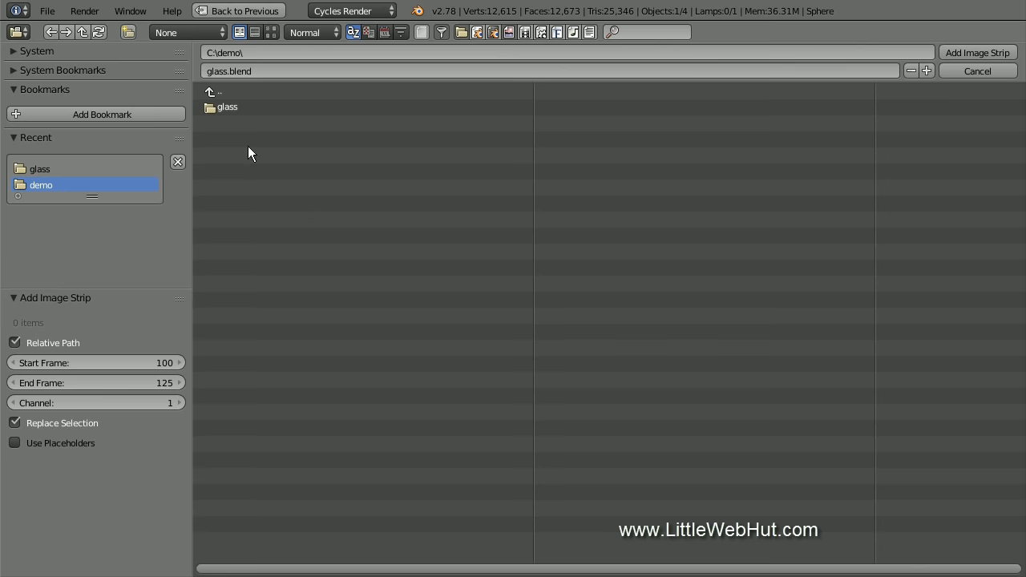
{"action": "left_click", "coordinate": [213, 107]}
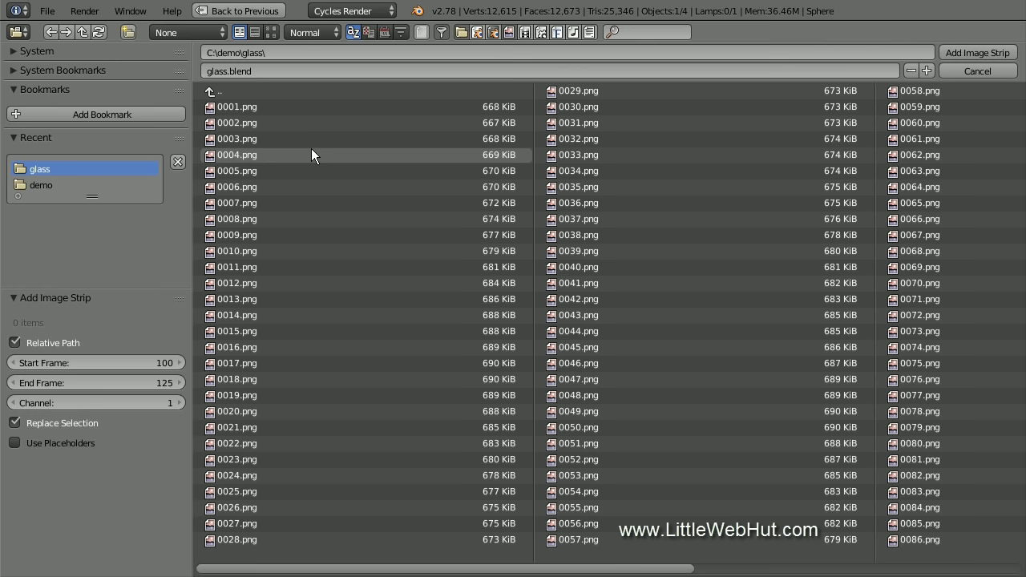
{"action": "key", "text": "a"}
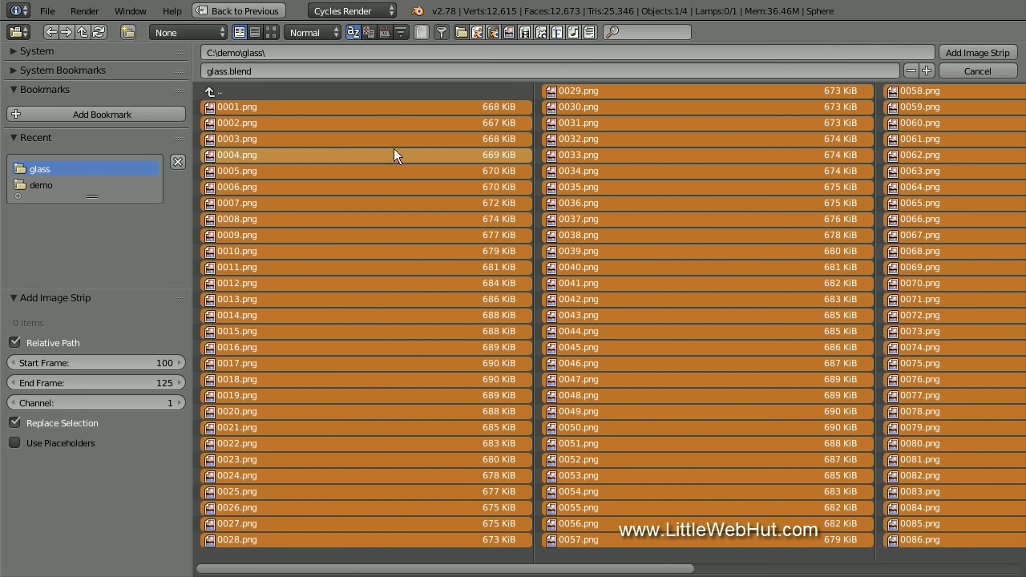
{"action": "left_click", "coordinate": [982, 51]}
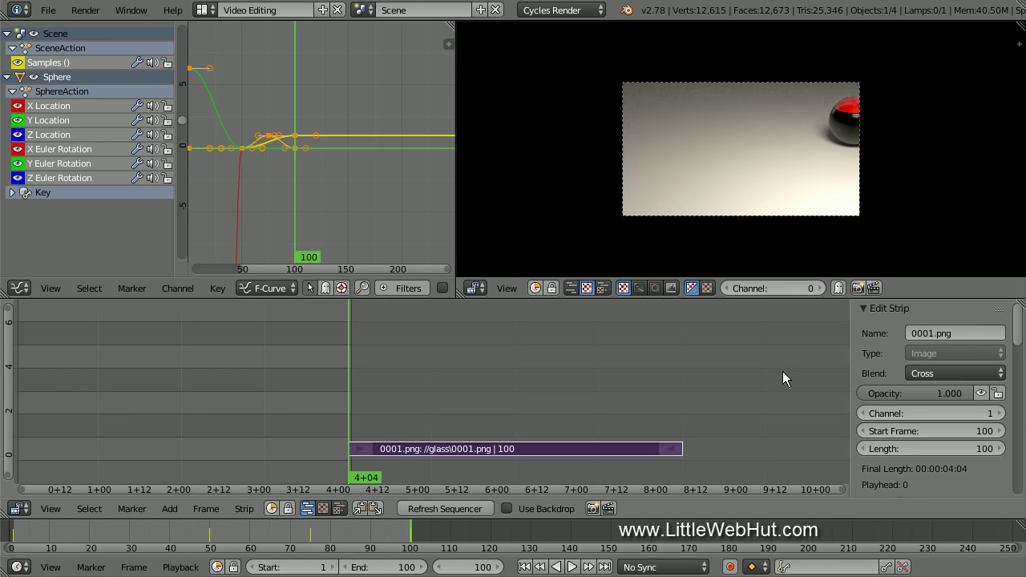
- Set the image sequence strip's start frame to 1
{"action": "left_click", "coordinate": [922, 431]}
{"action": "type", "text": "1"}
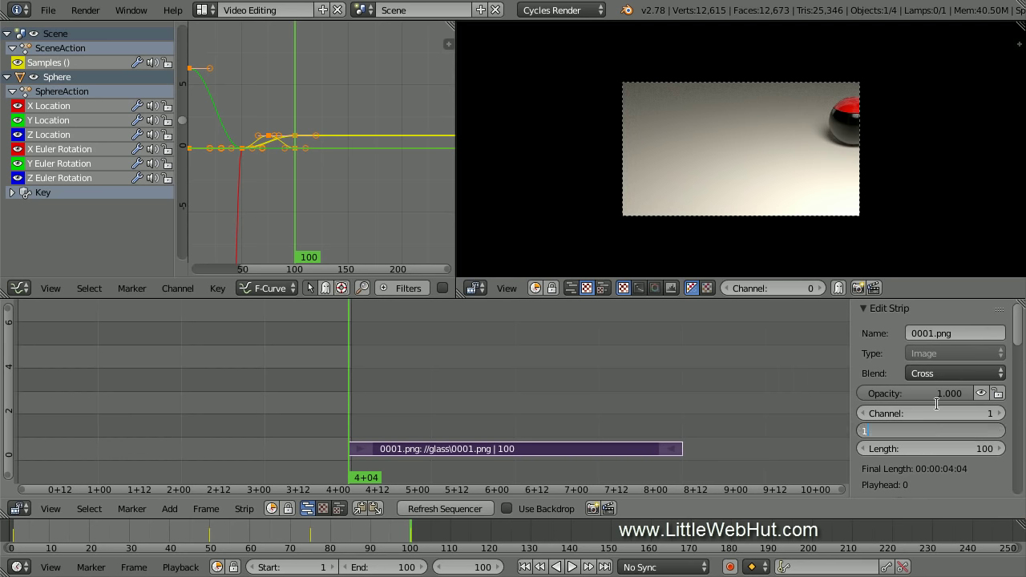
{"action": "key", "text": "Return"}
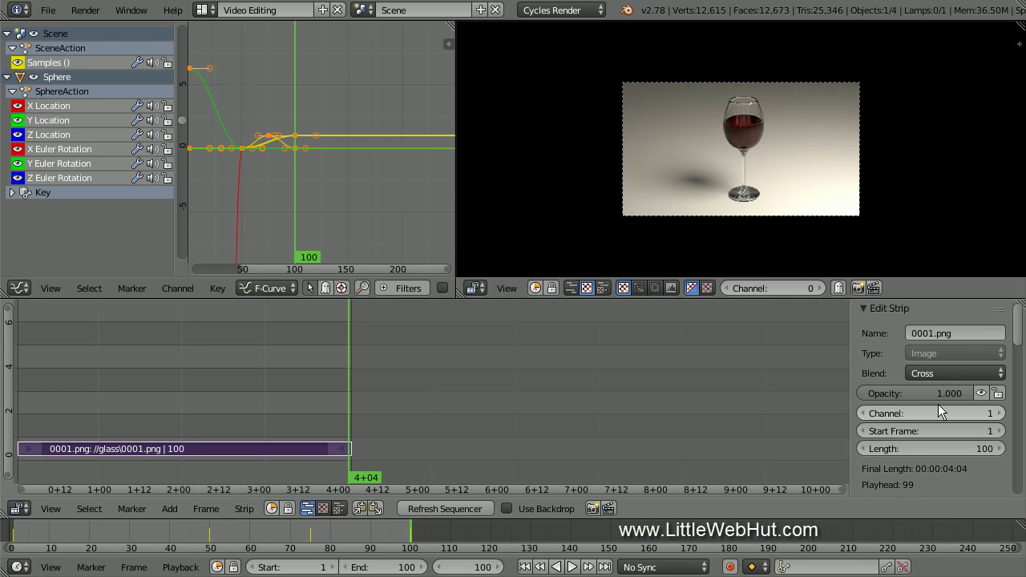
- Add the single image 0100.png from the glass folder as a second image strip in the sequencer
{"action": "key", "text": "shift+a"}
{"action": "left_click", "coordinate": [694, 377]}
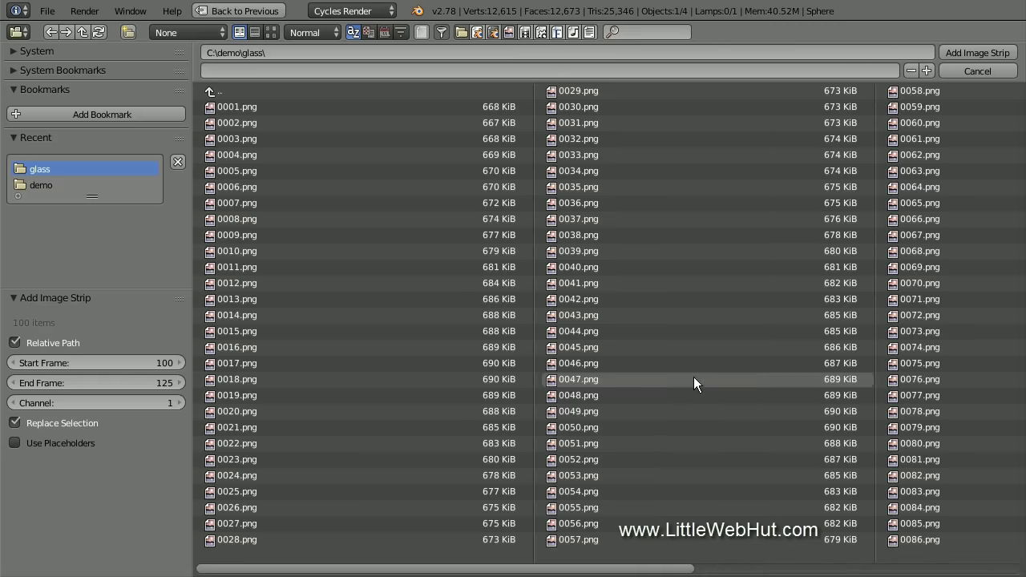
{"action": "left_click_drag", "start_coordinate": [665, 569], "coordinate": [994, 570]}
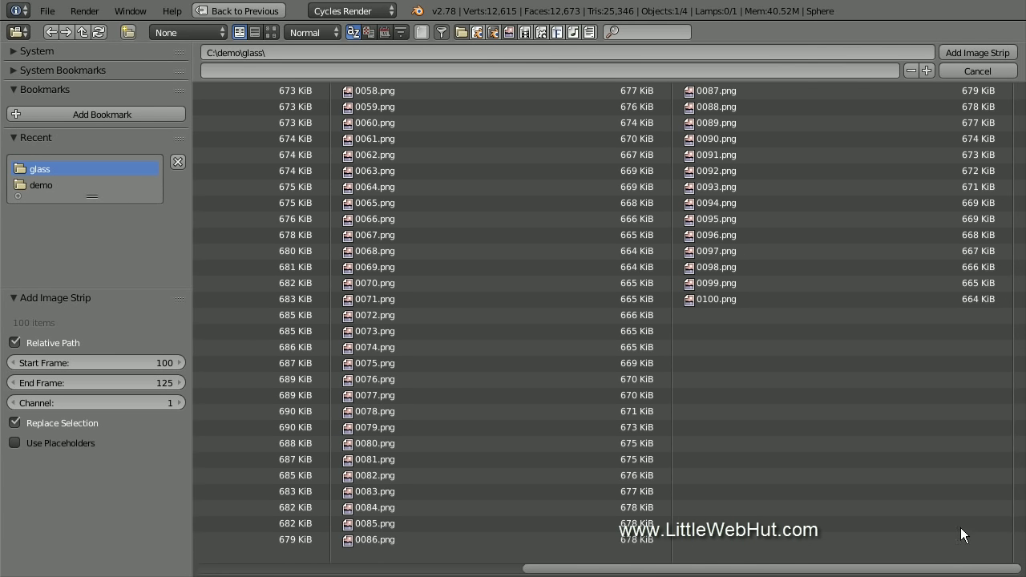
{"action": "left_click", "coordinate": [709, 298]}
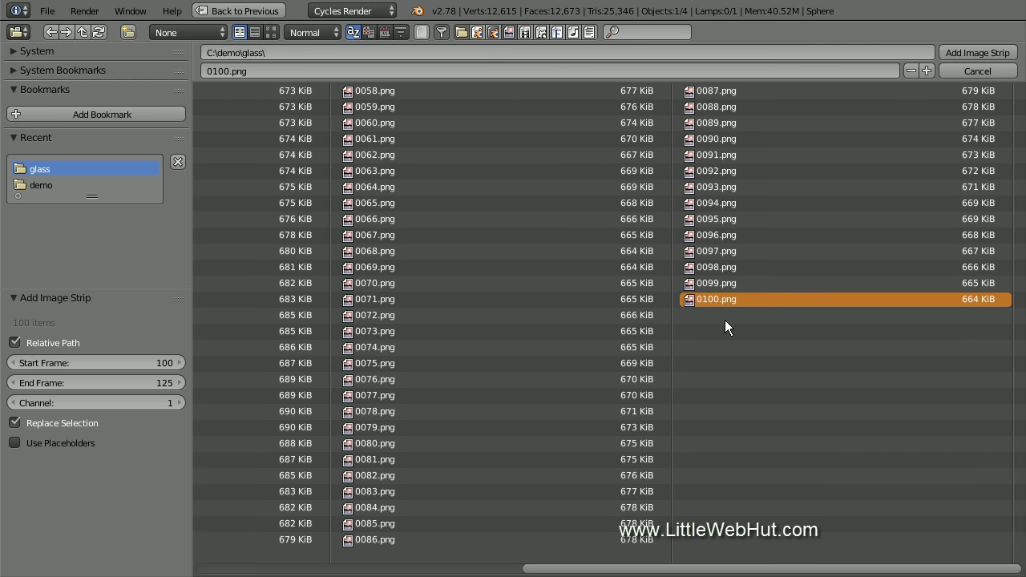
{"action": "left_click", "coordinate": [987, 51]}
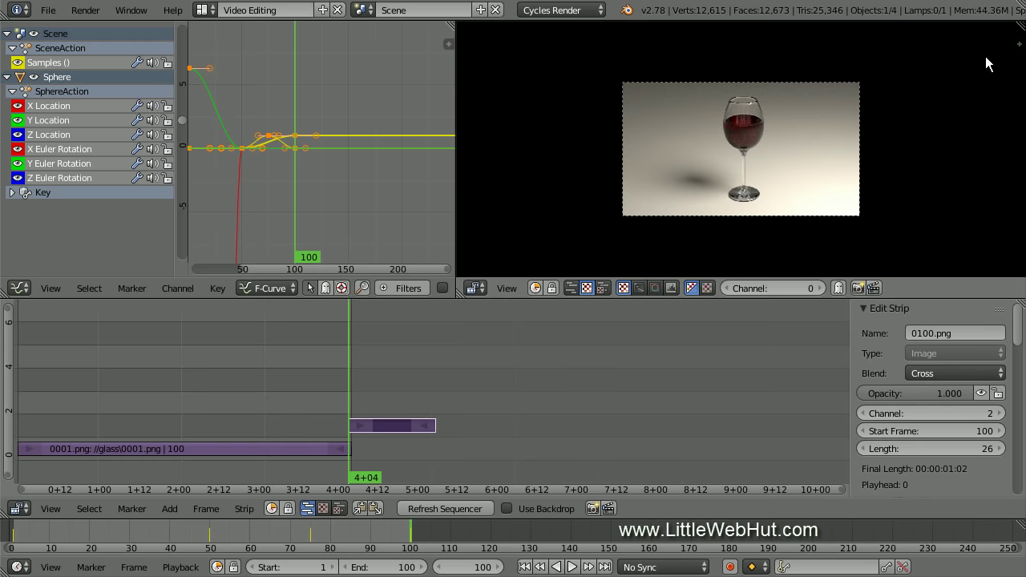
- Set the 0100.png strip's start frame to 101 and length to 50, and scrub through the sequence to frame 149
{"action": "left_click", "coordinate": [948, 431]}
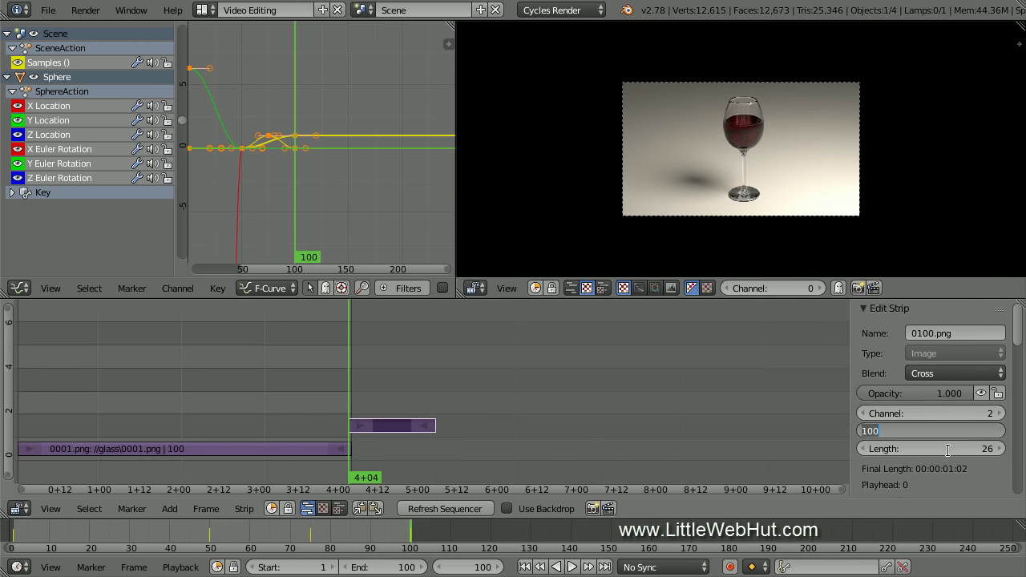
{"action": "type", "text": "101"}
{"action": "key", "text": "Return"}
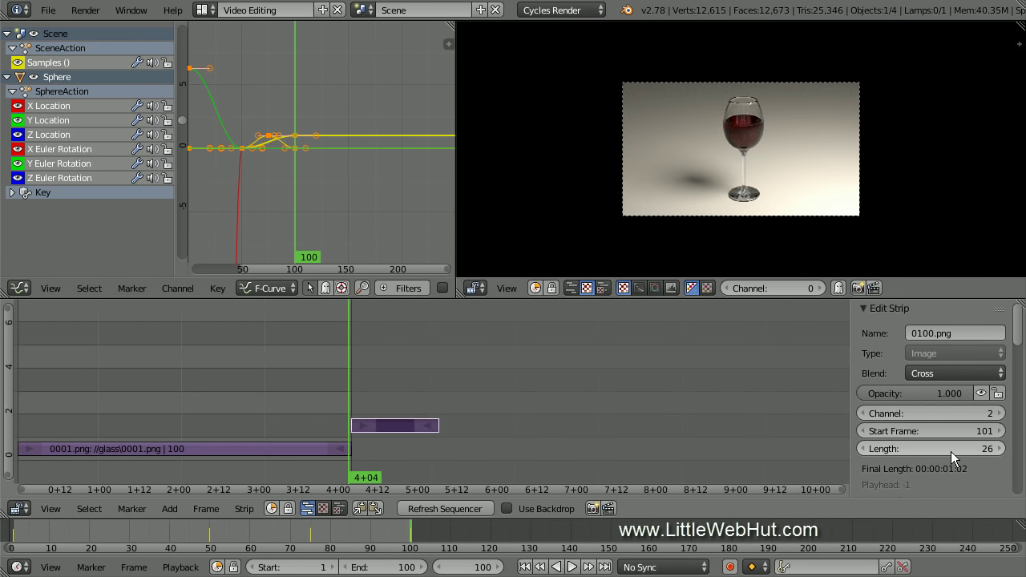
{"action": "left_click", "coordinate": [950, 448]}
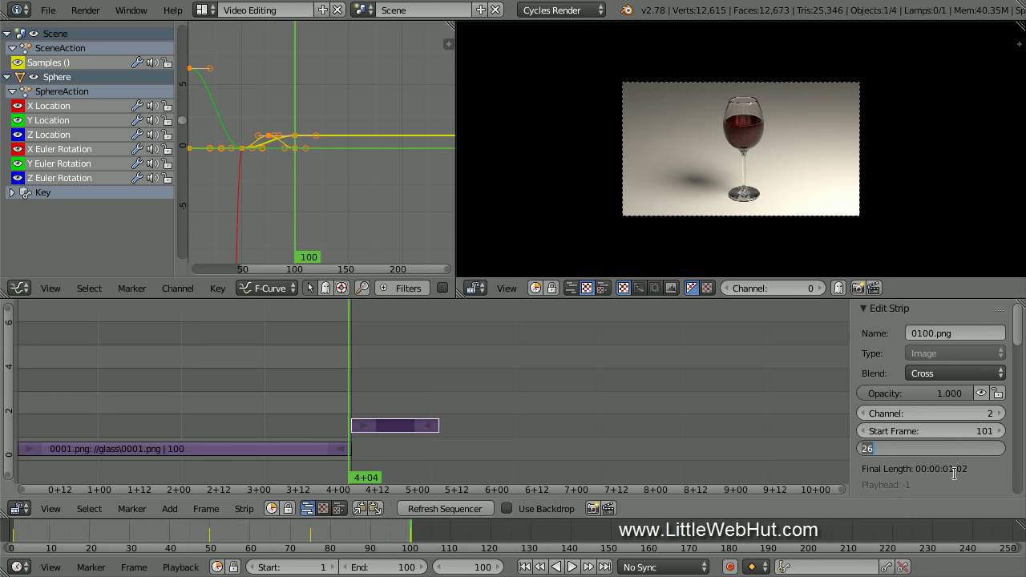
{"action": "type", "text": "50"}
{"action": "key", "text": "Return"}
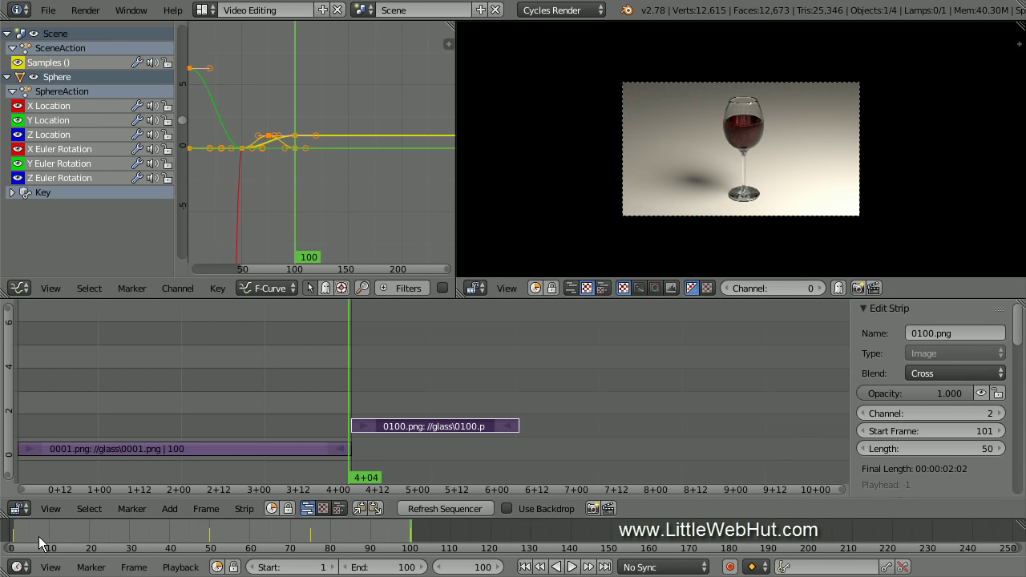
{"action": "left_click_drag", "start_coordinate": [17, 538], "coordinate": [607, 543]}
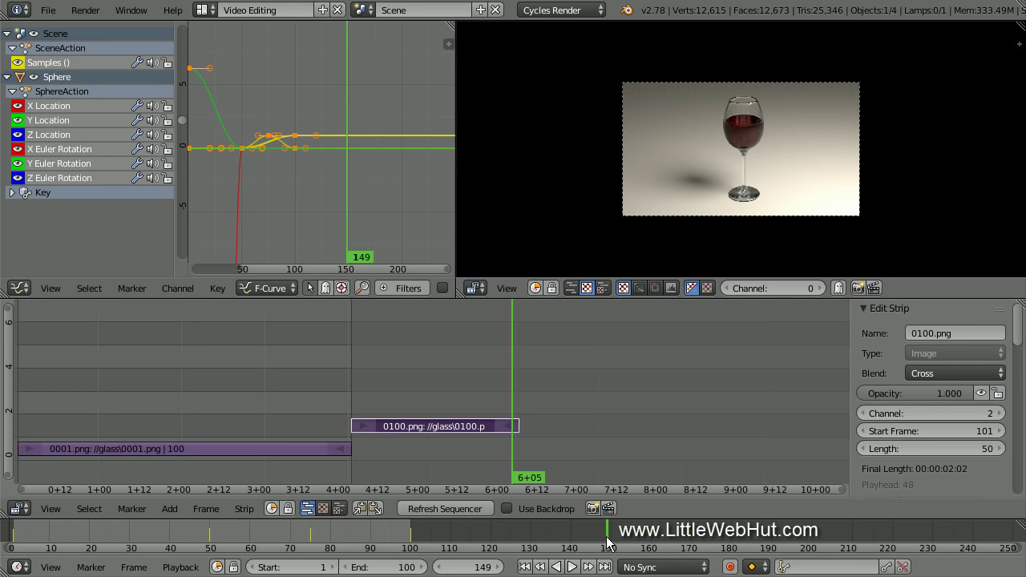
- Return to the Default layout and expand the Post Processing render settings to check that Sequencer is enabled
{"action": "left_click", "coordinate": [203, 10]}
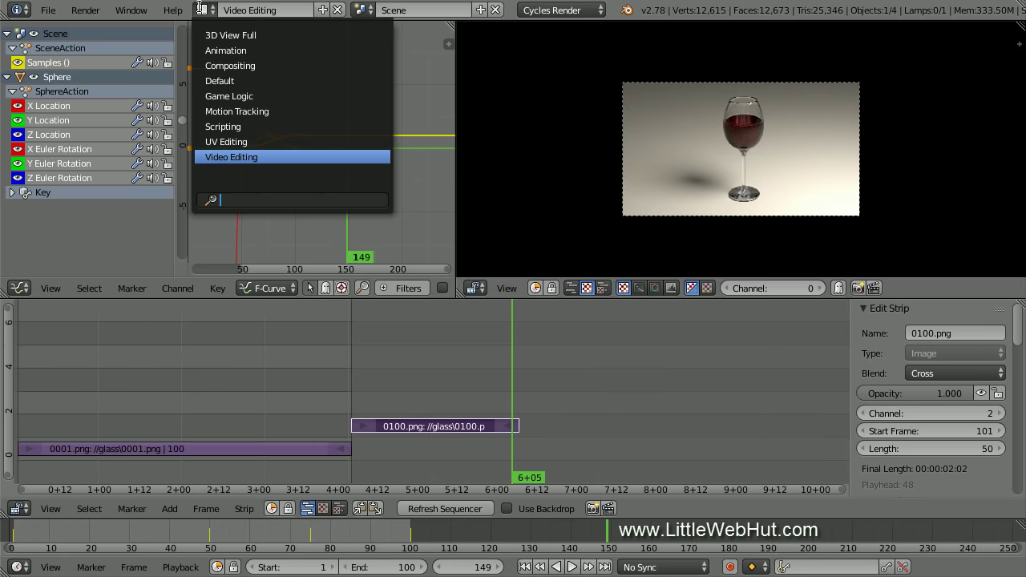
{"action": "left_click", "coordinate": [258, 80]}
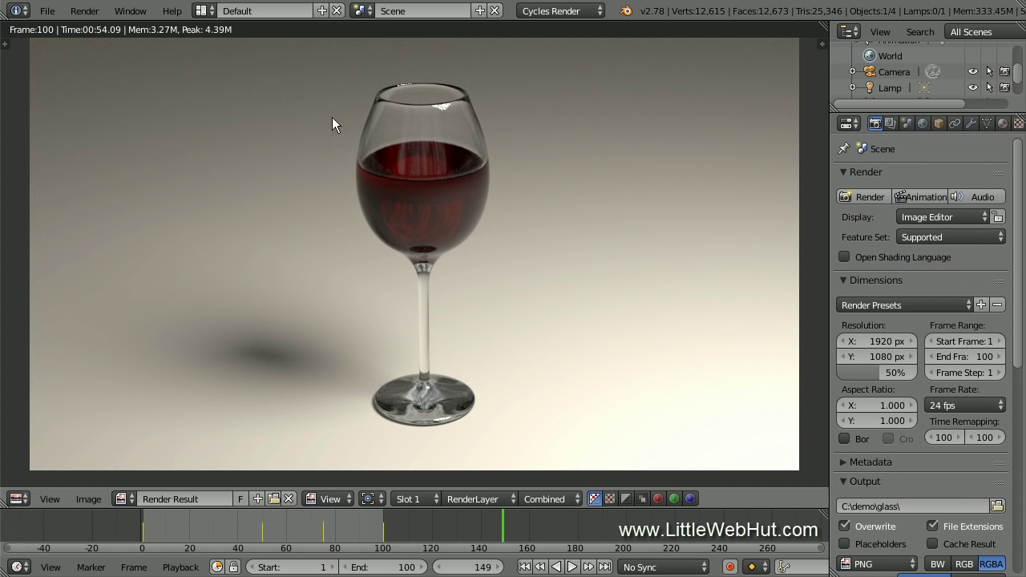
{"action": "scroll", "coordinate": [969, 256], "scroll_direction": "down", "scroll_amount": 8}
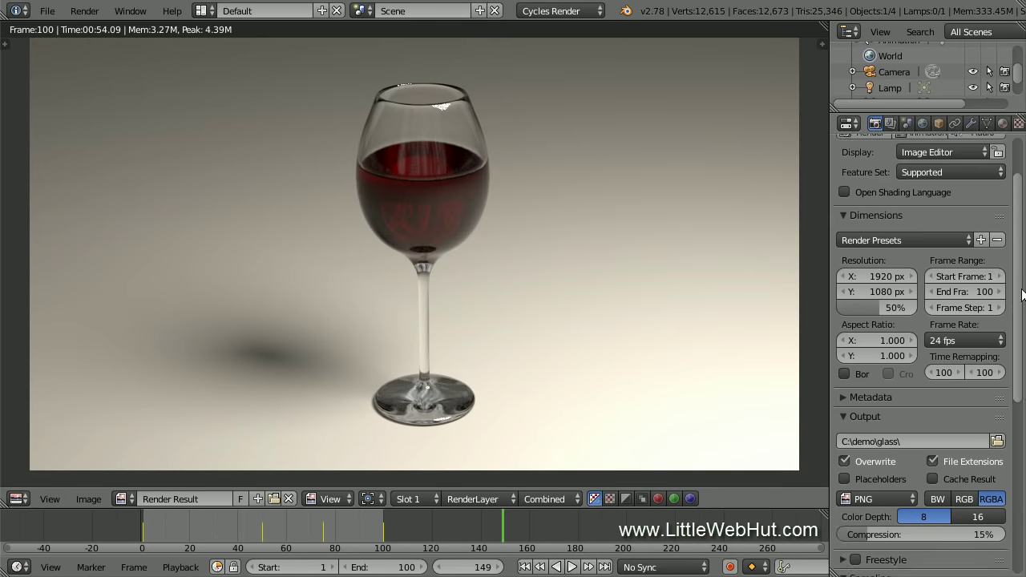
{"action": "scroll", "coordinate": [921, 321], "scroll_direction": "down", "scroll_amount": 3}
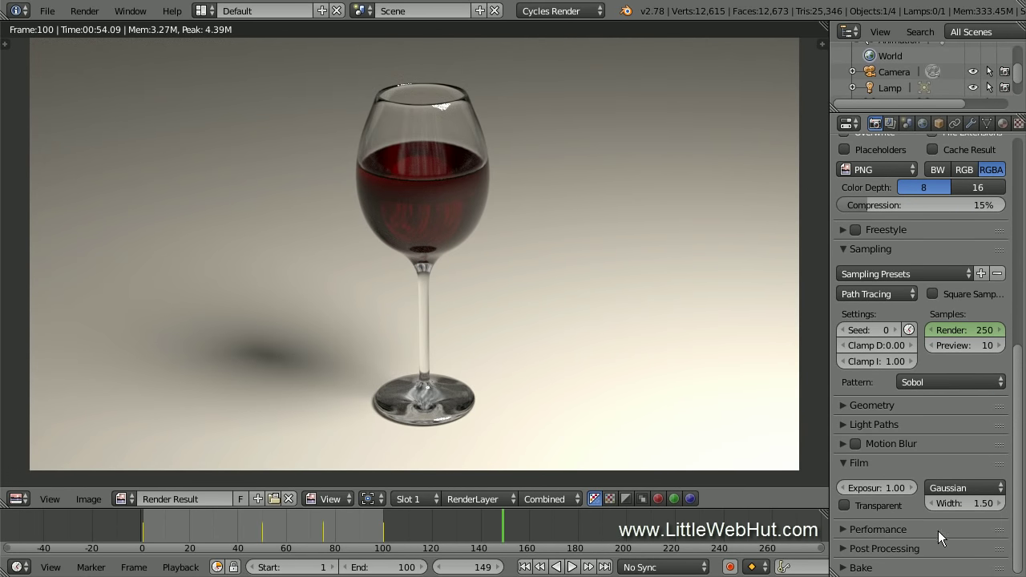
{"action": "left_click", "coordinate": [850, 552]}
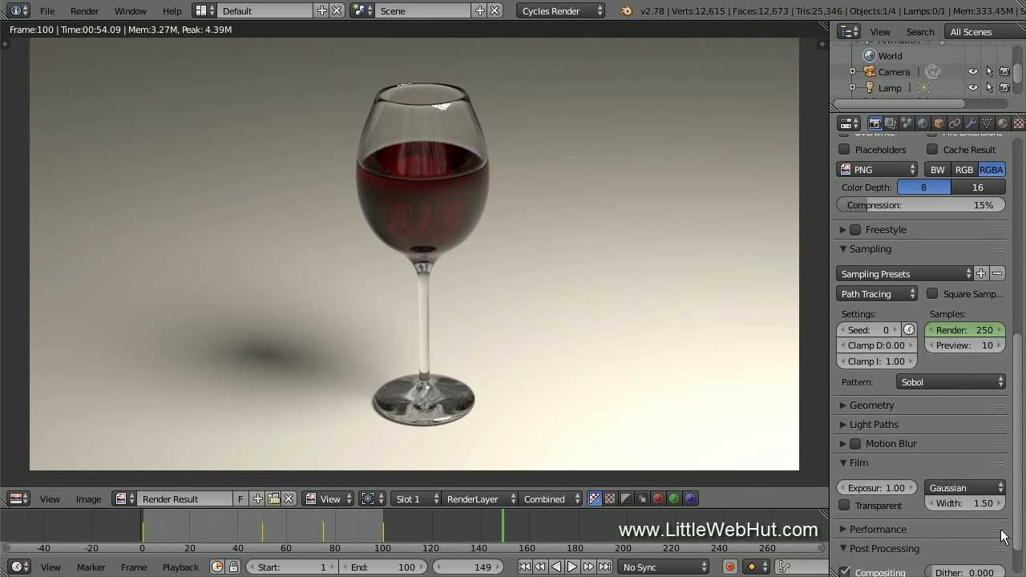
{"action": "scroll", "coordinate": [1018, 526], "scroll_direction": "down", "scroll_amount": 2}
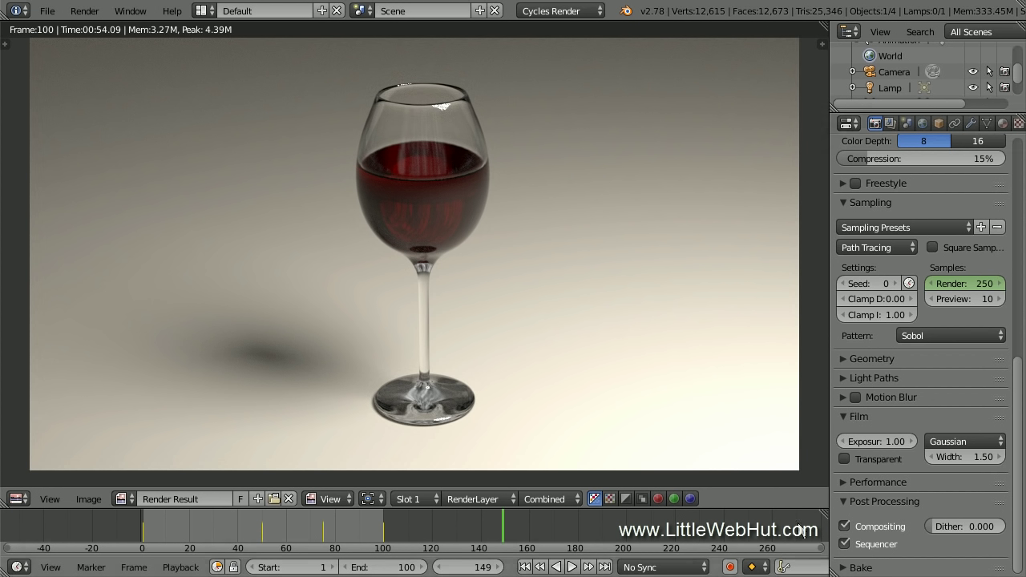
- Set the animation's end frame to 150
{"action": "left_click", "coordinate": [408, 566]}
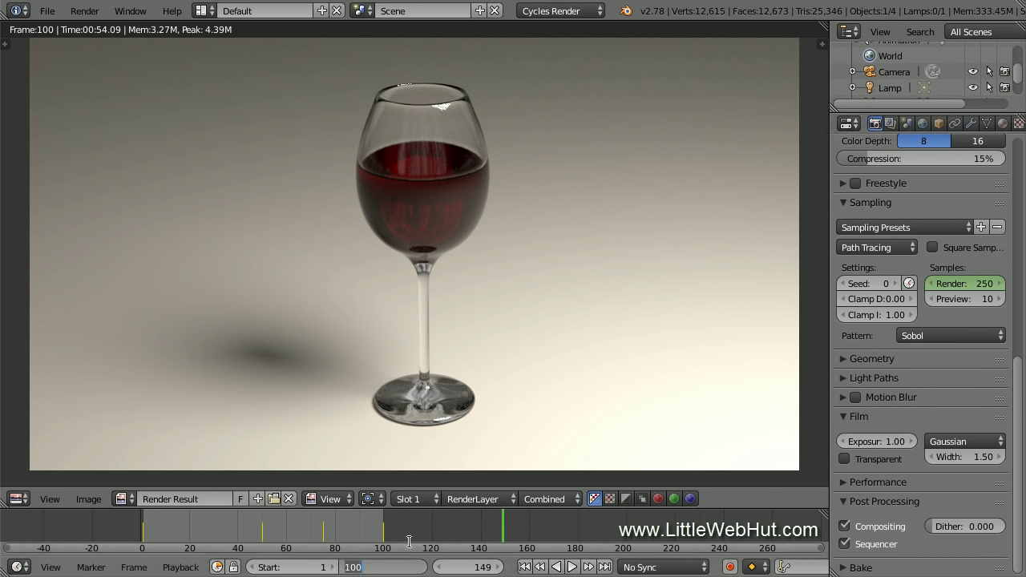
{"action": "type", "text": "150"}
{"action": "key", "text": "Return"}
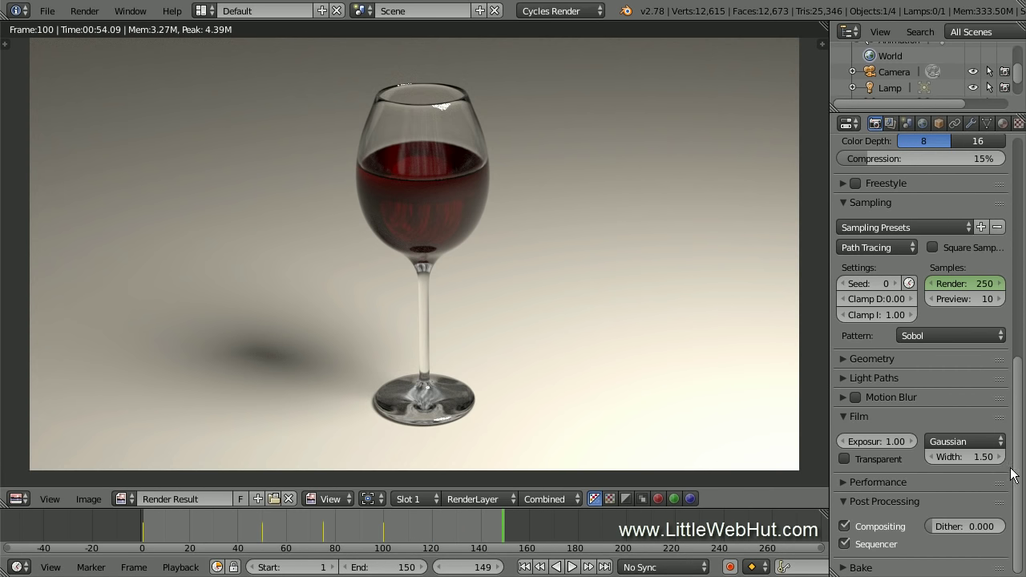
- Choose Ogg Theora as the output file format and save the file
{"action": "left_click_drag", "start_coordinate": [1014, 476], "coordinate": [1001, 393]}
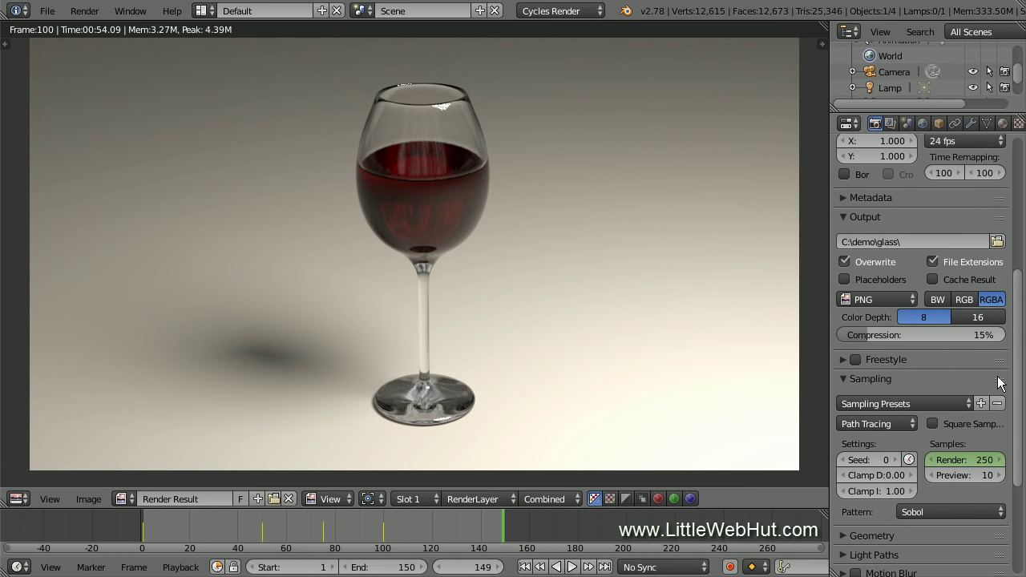
{"action": "left_click", "coordinate": [908, 299]}
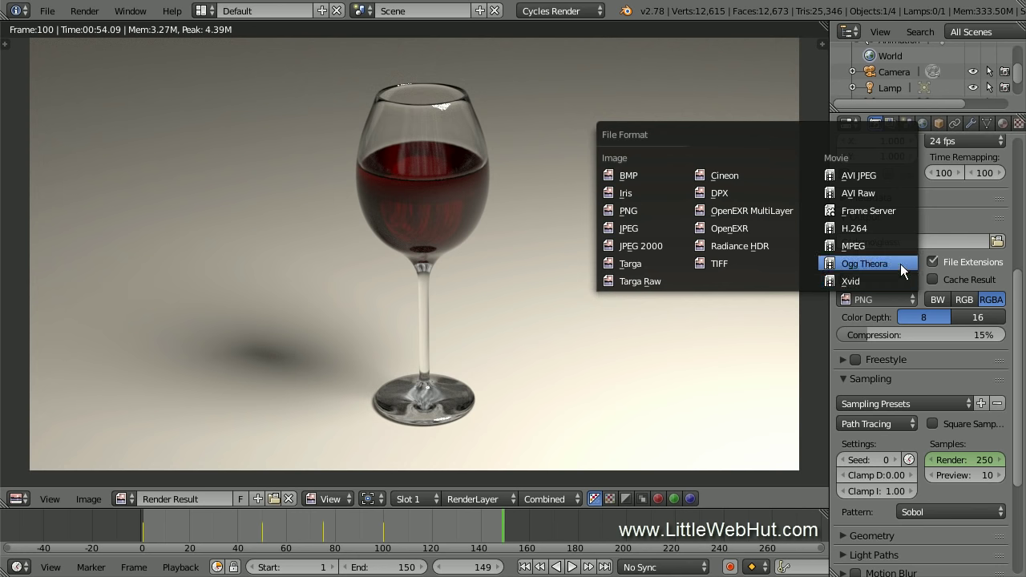
{"action": "left_click", "coordinate": [900, 264]}
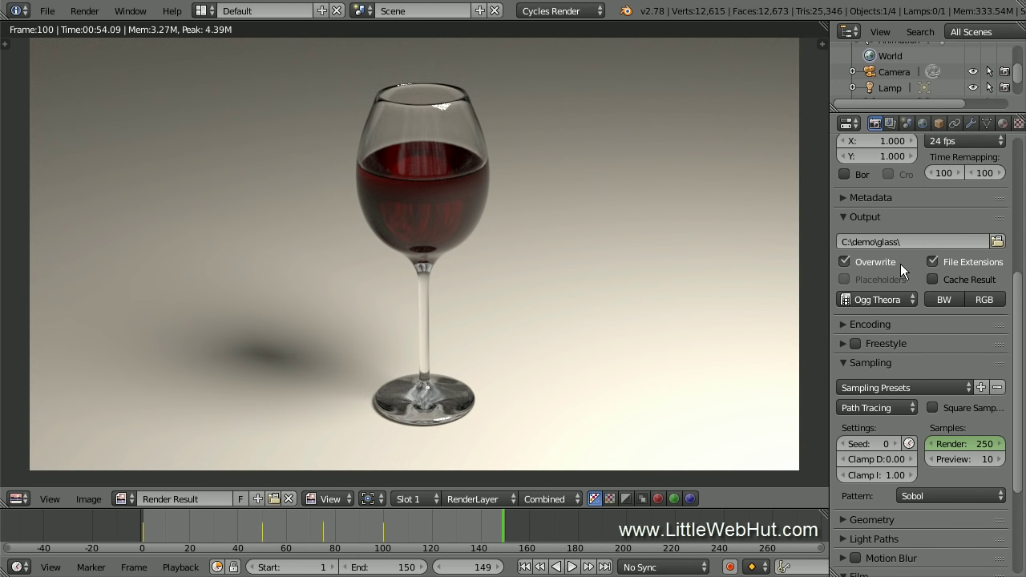
{"action": "left_click", "coordinate": [47, 11]}
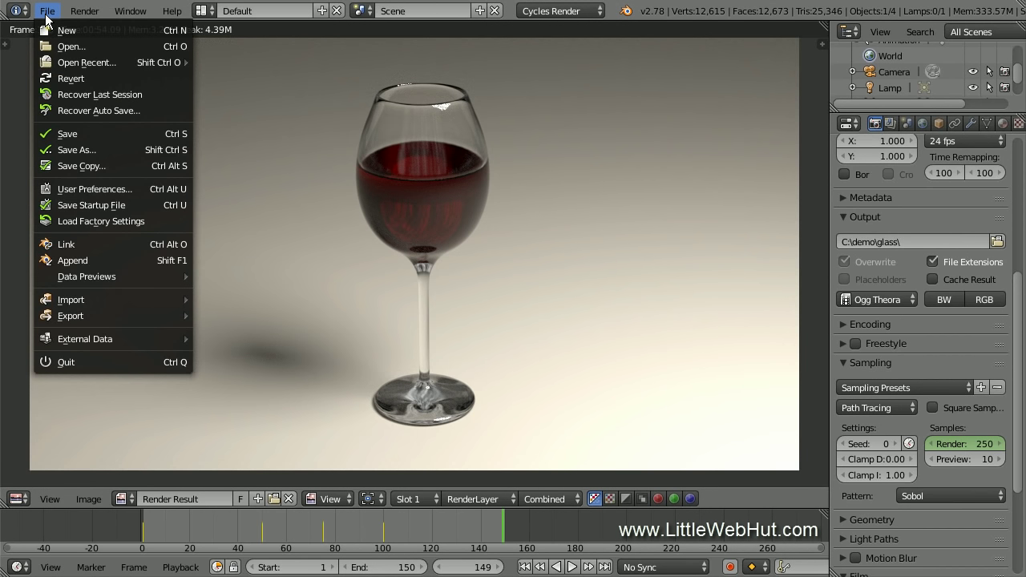
{"action": "left_click", "coordinate": [98, 133]}
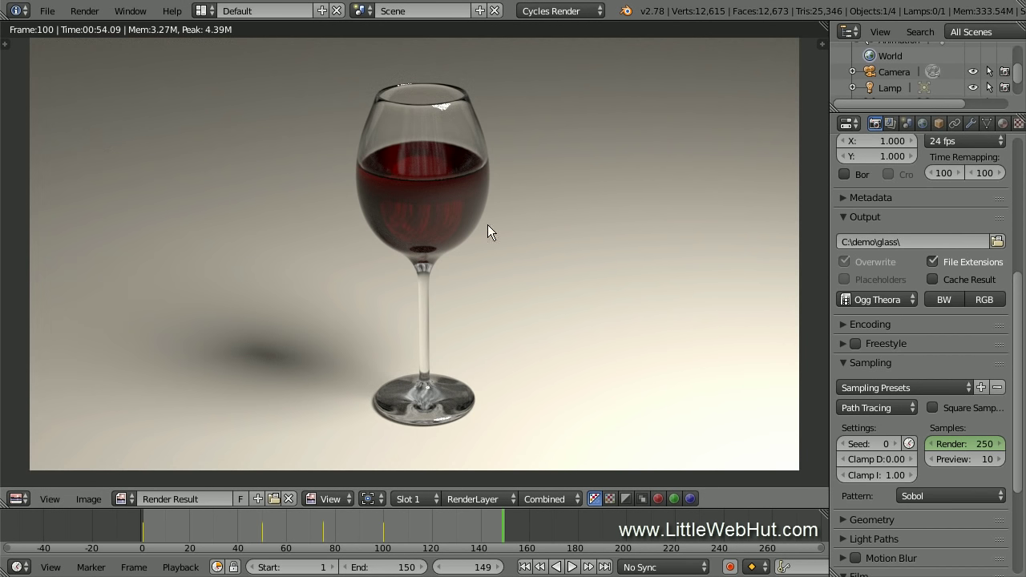
- Render the full animation as a movie and change the render result area back to the 3D View
{"action": "left_click_drag", "start_coordinate": [1016, 321], "coordinate": [1006, 247]}
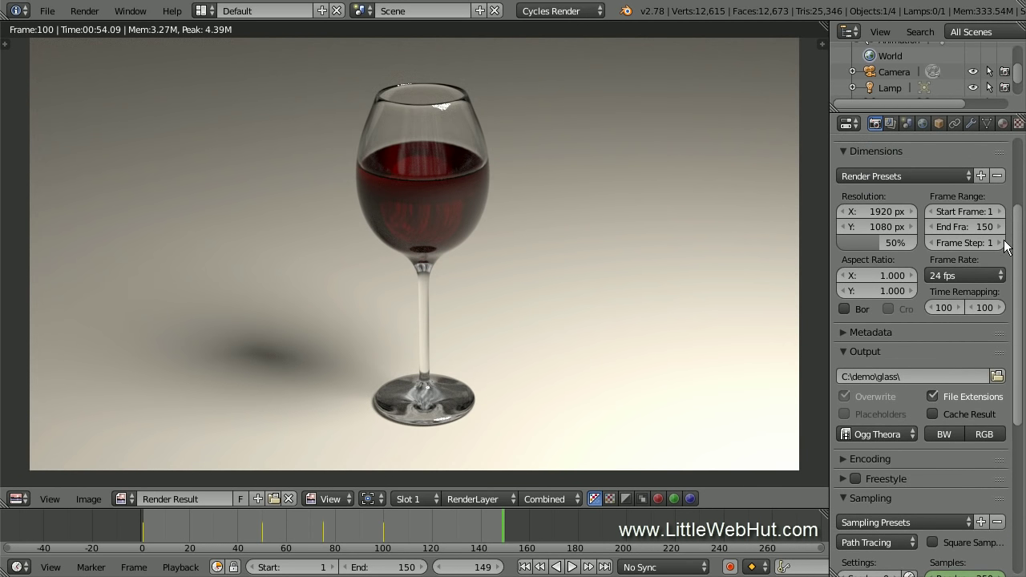
{"action": "scroll", "coordinate": [1006, 247], "scroll_direction": "up", "scroll_amount": 4}
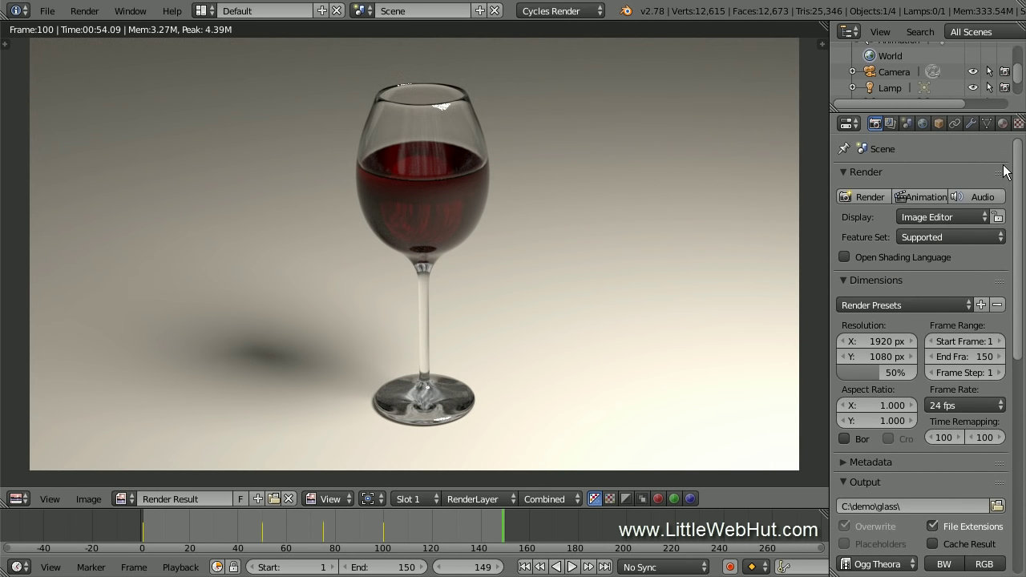
{"action": "left_click", "coordinate": [931, 197]}
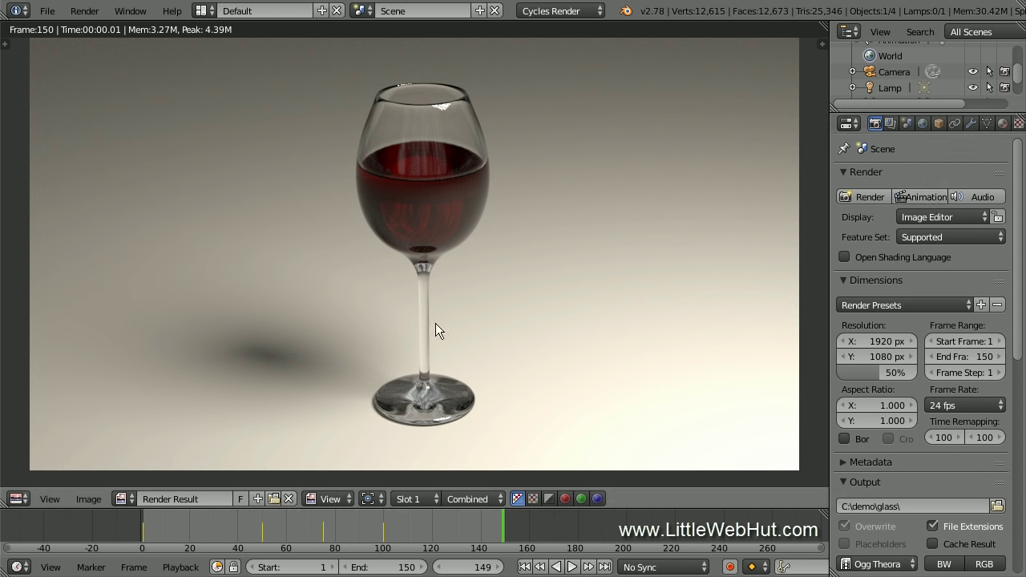
{"action": "left_click", "coordinate": [18, 498]}
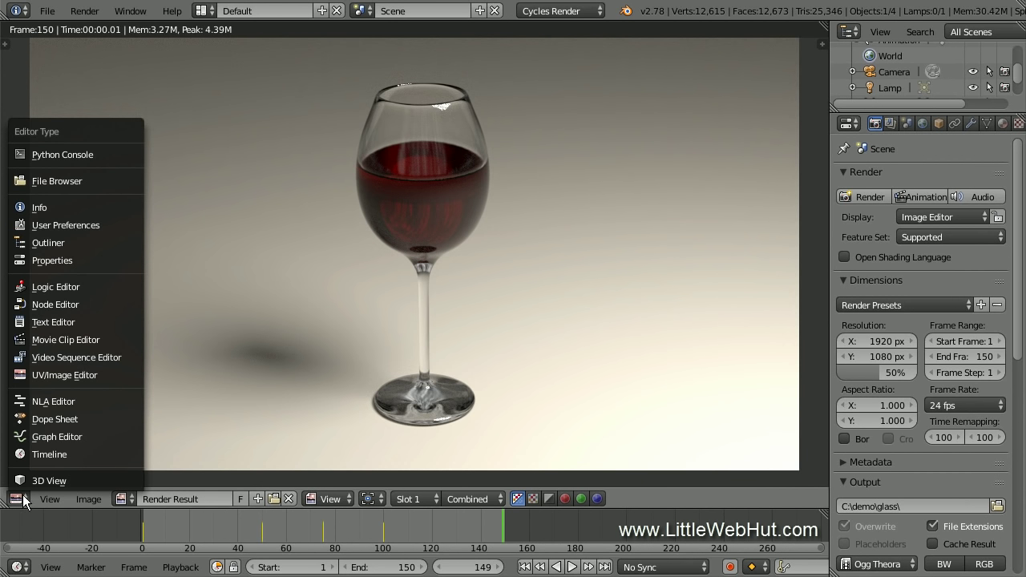
{"action": "left_click", "coordinate": [78, 481]}
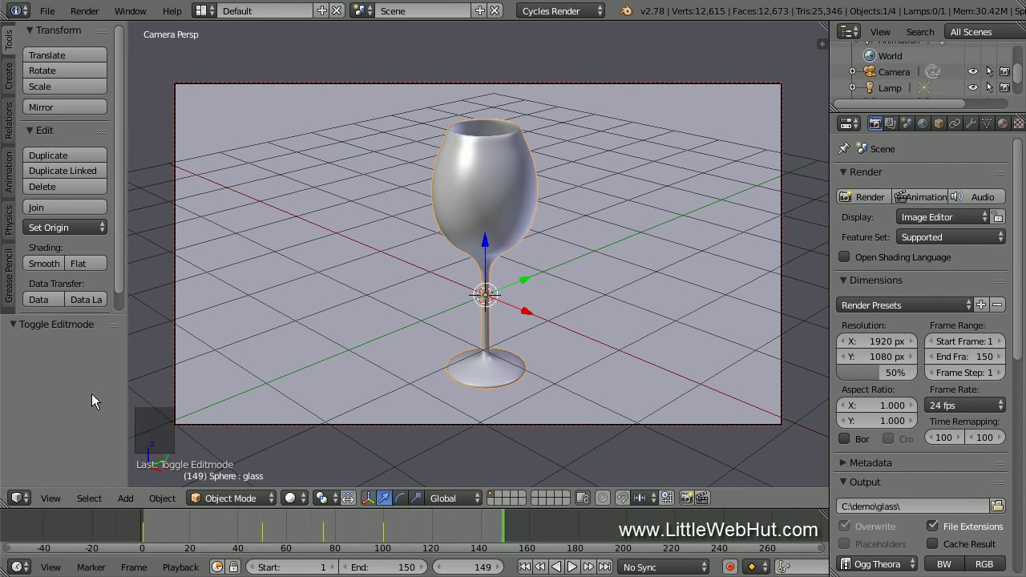
- Play the rendered animation, and open 0001-0150.ogv from the C:\demo\glass folder in VLC media player
{"action": "left_click", "coordinate": [94, 14]}
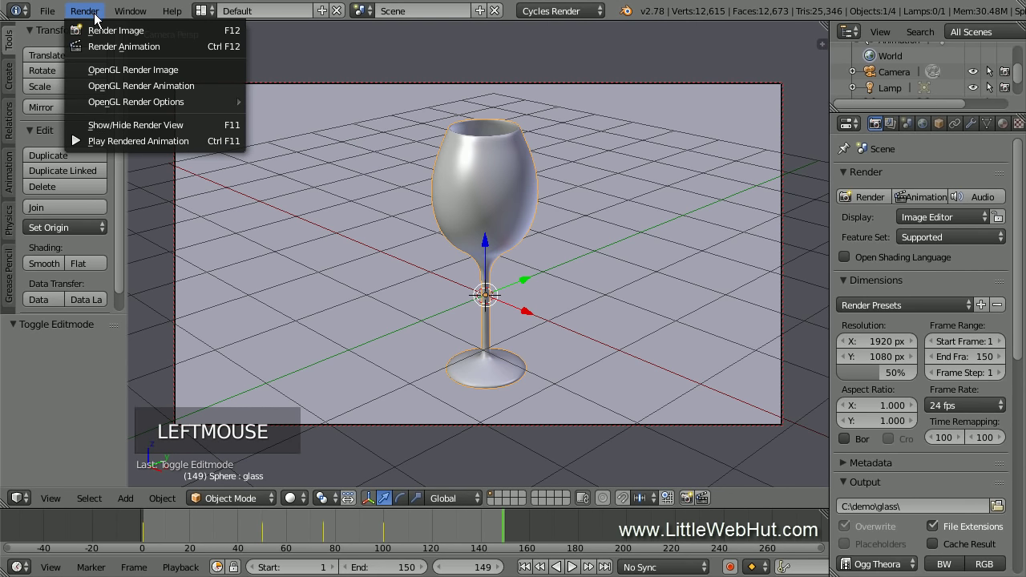
{"action": "left_click", "coordinate": [202, 141]}
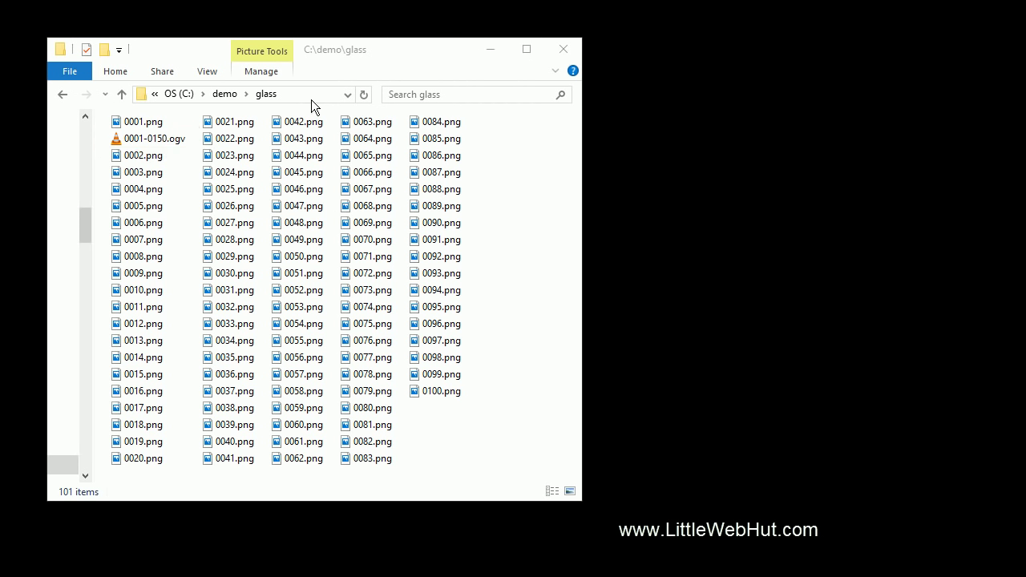
{"action": "double_click", "coordinate": [115, 140]}
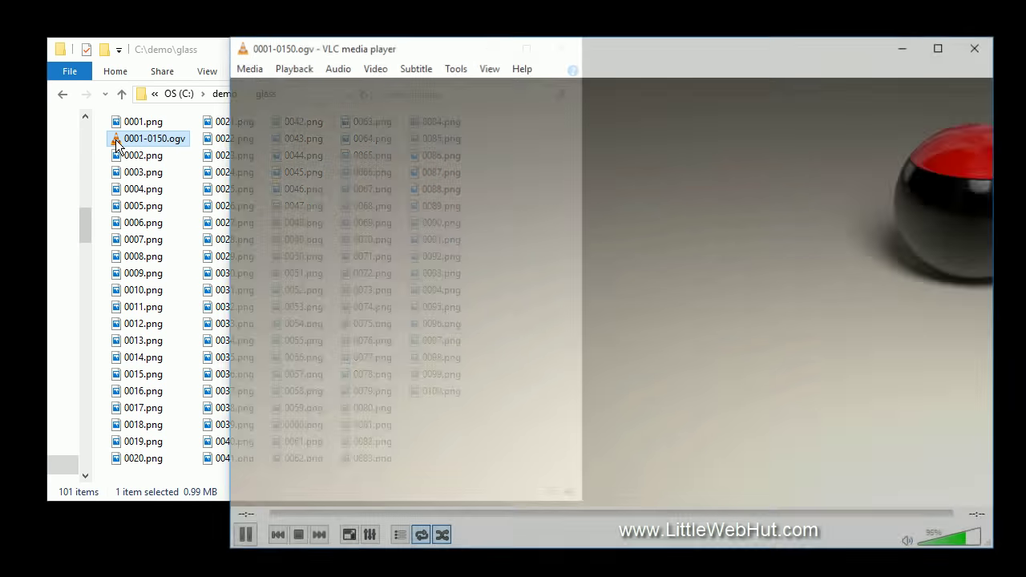